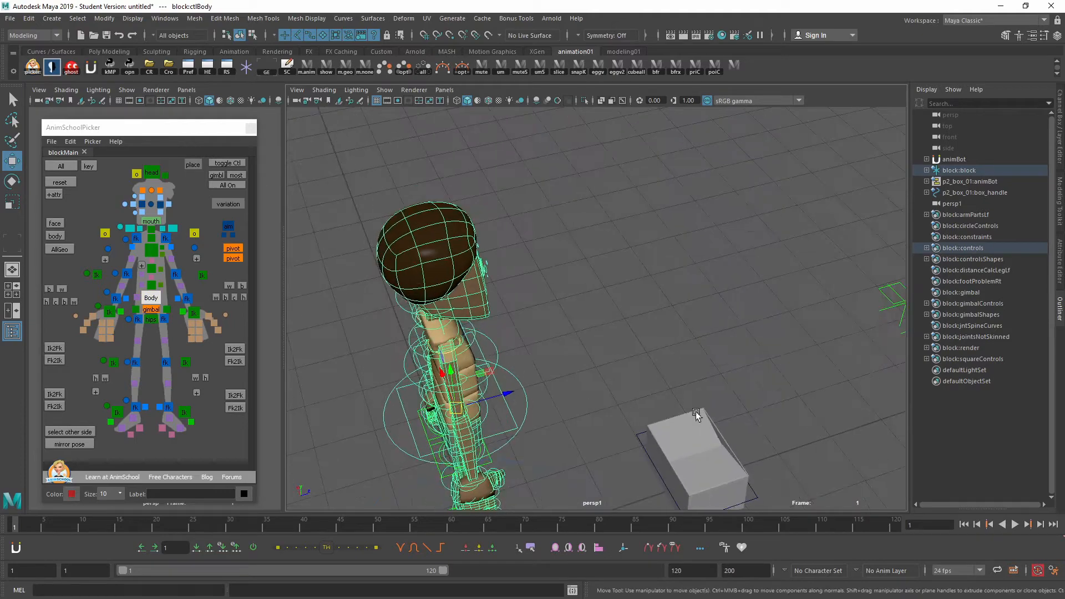
# Select the box handle and raise the box off the floor to waist height in front of the character
pyautogui.keyDown('alt'); pyautogui.moveTo(696, 411); pyautogui.dragTo(639, 272, button='middle'); pyautogui.keyUp('alt')
pyautogui.click(611, 334)
pyautogui.keyDown('alt'); pyautogui.moveTo(578, 328); pyautogui.dragTo(588, 355); pyautogui.keyUp('alt')
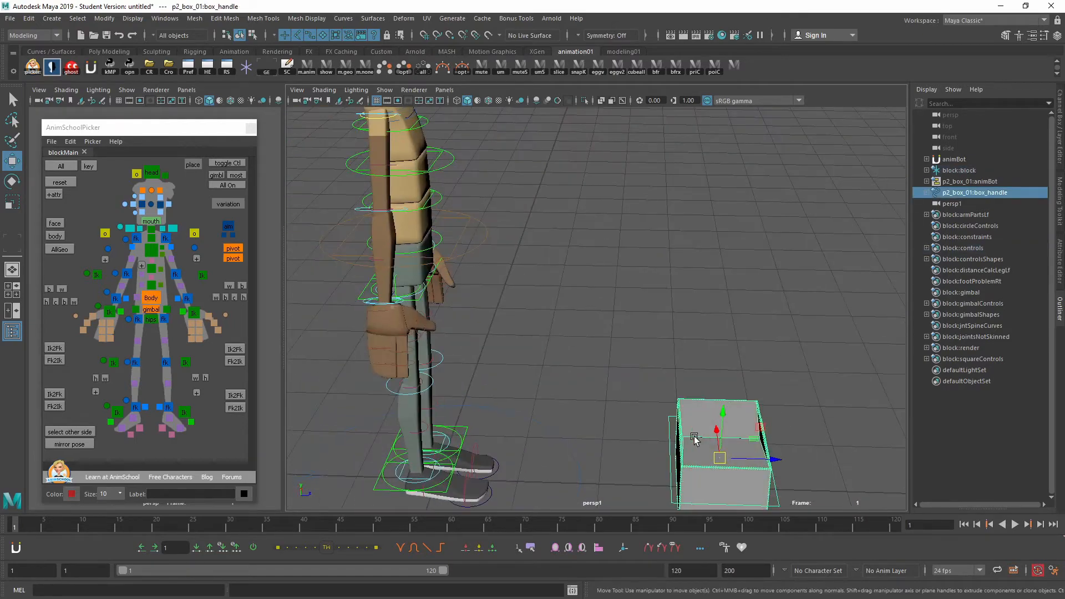
pyautogui.keyDown('alt'); pyautogui.moveTo(738, 456); pyautogui.dragTo(568, 253); pyautogui.keyUp('alt')
pyautogui.keyDown('alt'); pyautogui.moveTo(566, 247); pyautogui.dragTo(610, 289, button='right'); pyautogui.keyUp('alt')
pyautogui.keyDown('alt'); pyautogui.moveTo(611, 288); pyautogui.dragTo(668, 396); pyautogui.keyUp('alt')
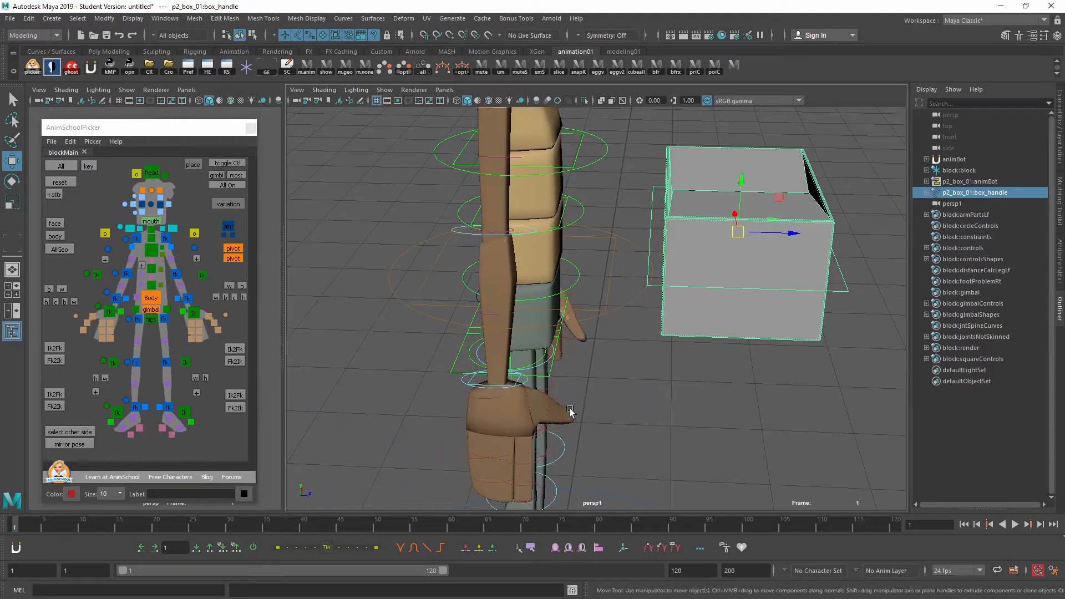
pyautogui.keyDown('alt'); pyautogui.moveTo(570, 410); pyautogui.dragTo(469, 421); pyautogui.keyUp('alt')
pyautogui.keyDown('alt'); pyautogui.moveTo(578, 370); pyautogui.dragTo(502, 372, button='middle'); pyautogui.keyUp('alt')
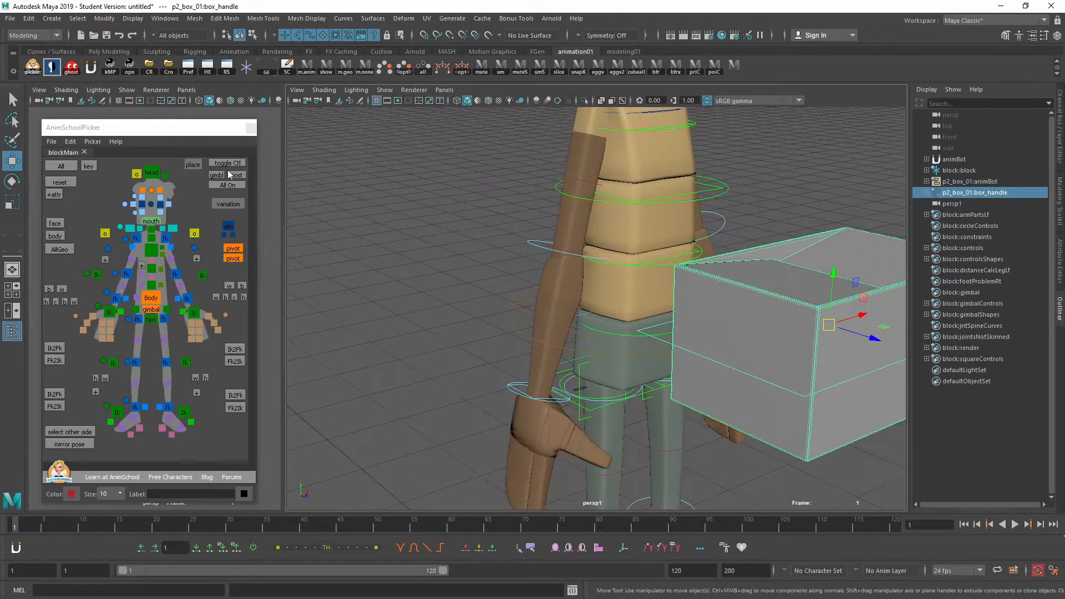
# Select the right arm's IK control and set its Ik attribute to 1
pyautogui.click(108, 316)
pyautogui.keyDown('alt'); pyautogui.moveTo(638, 380); pyautogui.dragTo(608, 358, button='right'); pyautogui.keyUp('alt')
pyautogui.keyDown('alt'); pyautogui.moveTo(608, 358); pyautogui.dragTo(515, 362, button='middle'); pyautogui.keyUp('alt')
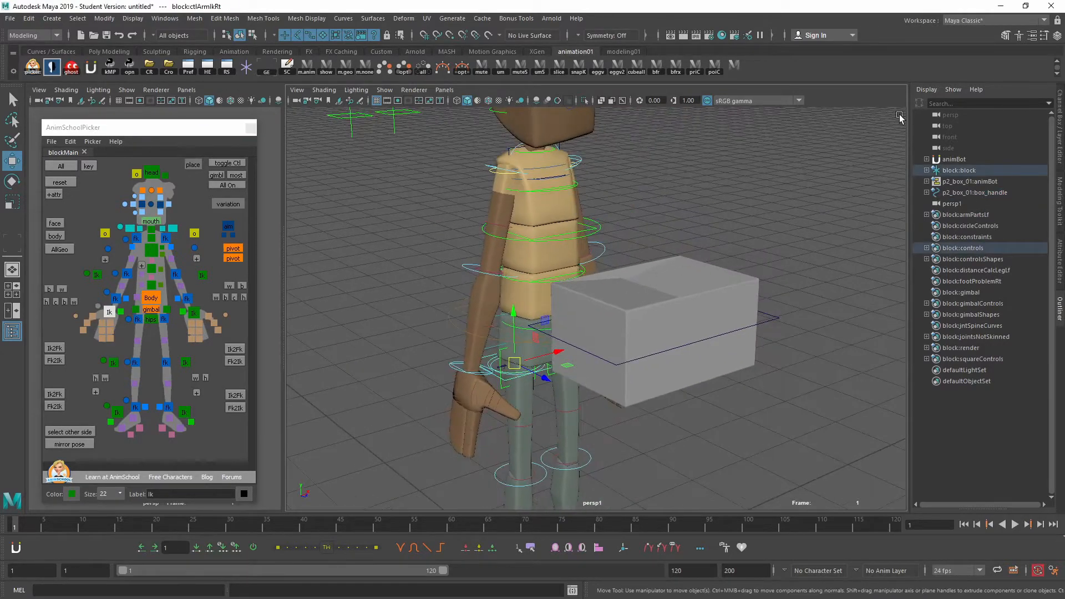
pyautogui.hotkey('ctrl', 'a')
pyautogui.keyDown('alt'); pyautogui.moveTo(536, 339); pyautogui.dragTo(502, 333, button='right'); pyautogui.keyUp('alt')
pyautogui.keyDown('alt'); pyautogui.moveTo(503, 333); pyautogui.dragTo(546, 338); pyautogui.keyUp('alt')
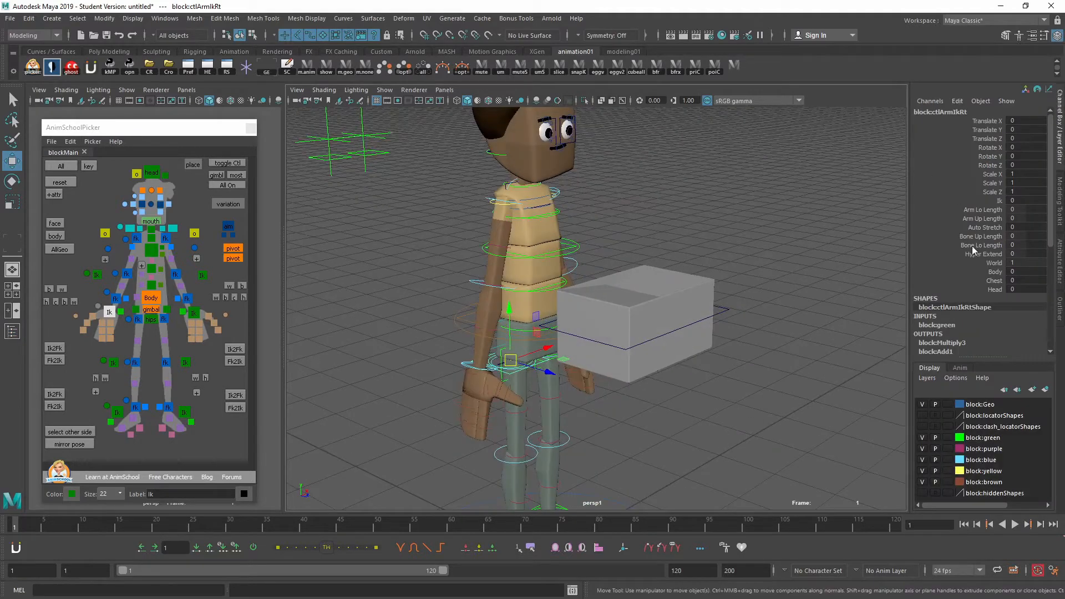
pyautogui.click(1025, 201)
pyautogui.write('1')
pyautogui.press('Return')
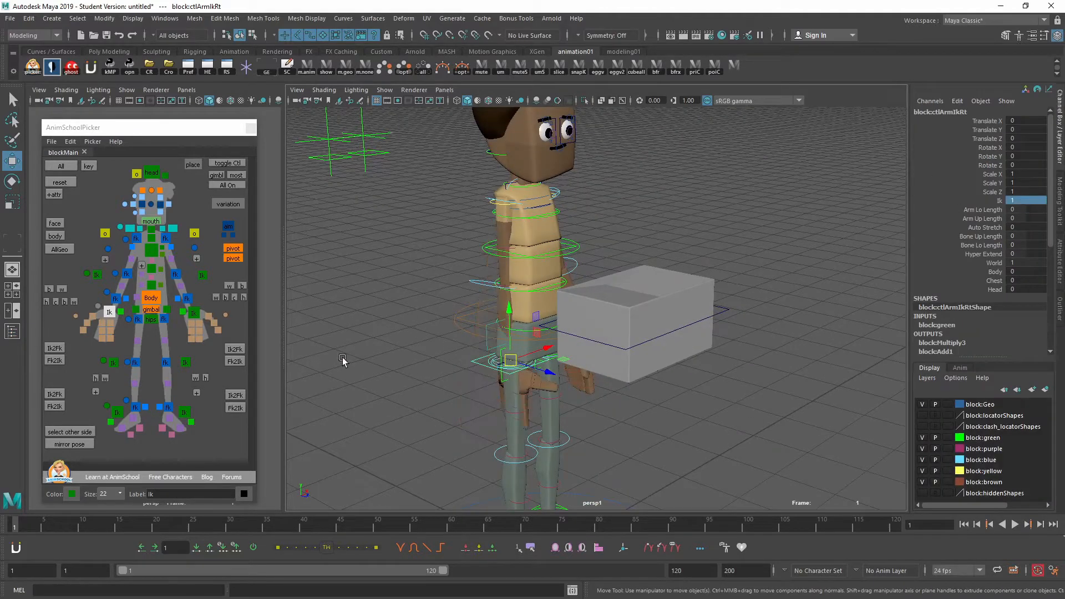
# Select the left arm's IK control and set its Ik attribute to 1
pyautogui.click(196, 314)
pyautogui.click(1024, 193)
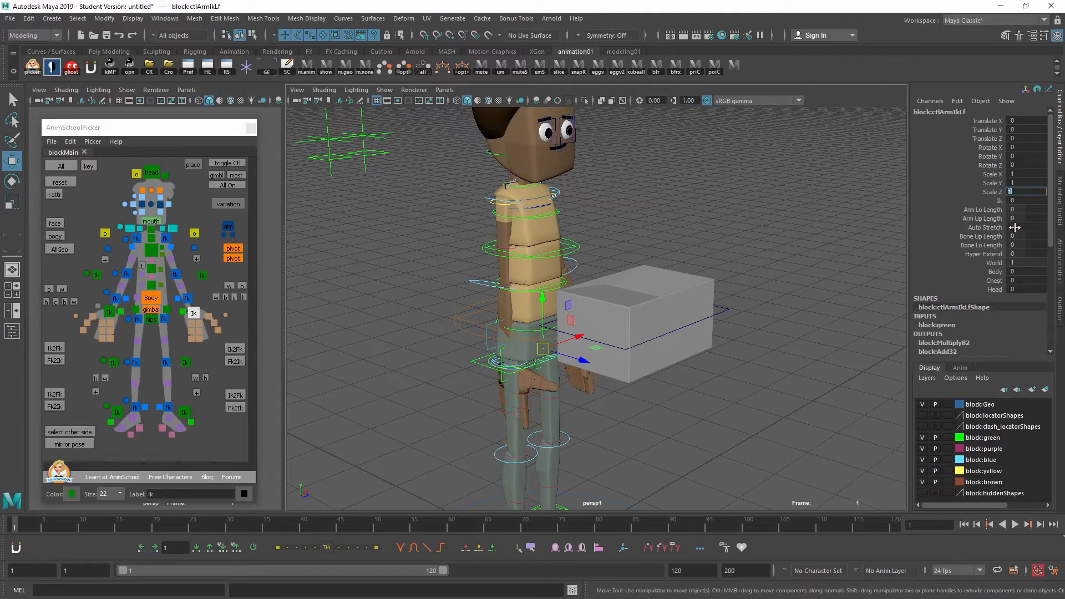
pyautogui.click(1023, 201)
pyautogui.press('Return')
# Move the right hand's IK control out toward the box, to about -0.71, 0.57, 0.69 in X, Y, Z
pyautogui.click(727, 282)
pyautogui.keyDown('alt'); pyautogui.moveTo(728, 281); pyautogui.dragTo(769, 230, button='middle'); pyautogui.keyUp('alt')
pyautogui.keyDown('alt'); pyautogui.moveTo(768, 230); pyautogui.dragTo(771, 309, button='right'); pyautogui.keyUp('alt')
pyautogui.click(113, 314)
pyautogui.keyDown('alt'); pyautogui.moveTo(555, 355); pyautogui.dragTo(642, 344); pyautogui.keyUp('alt')
pyautogui.keyDown('alt'); pyautogui.moveTo(471, 351); pyautogui.dragTo(543, 370); pyautogui.keyUp('alt')
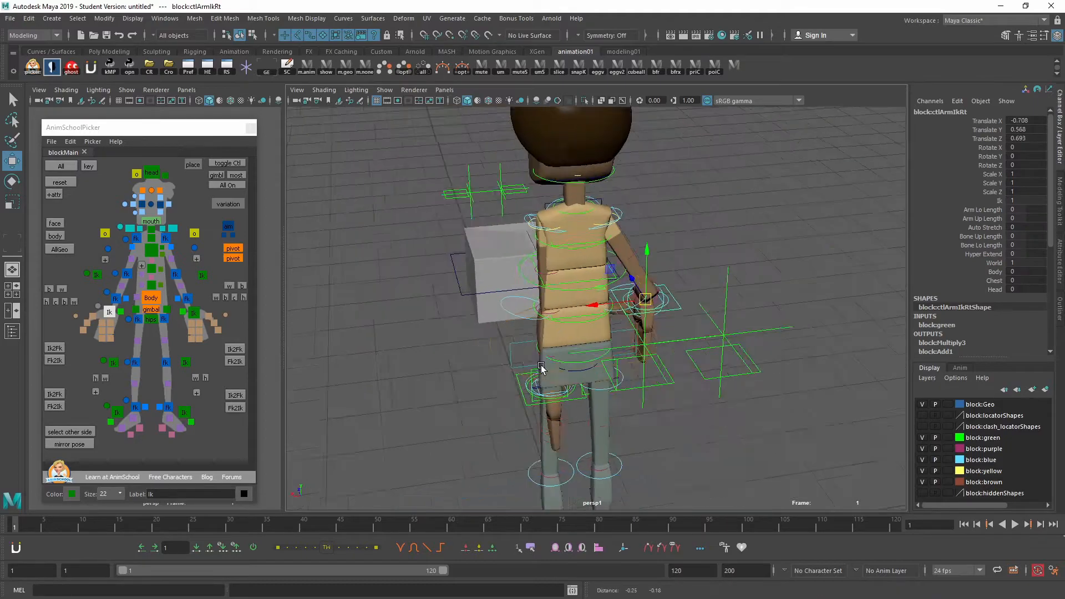
# Move the left hand's IK control toward the box's other side, to about 0.74, 0.56, 0.59 in X, Y, Z
pyautogui.keyDown('alt'); pyautogui.moveTo(542, 369); pyautogui.dragTo(555, 319, button='middle'); pyautogui.keyUp('alt')
pyautogui.keyDown('alt'); pyautogui.moveTo(554, 319); pyautogui.dragTo(554, 366, button='right'); pyautogui.keyUp('alt')
pyautogui.click(534, 349)
pyautogui.keyDown('alt'); pyautogui.moveTo(541, 355); pyautogui.dragTo(671, 357); pyautogui.keyUp('alt')
pyautogui.moveTo(672, 356); pyautogui.dragTo(611, 288, button='middle')
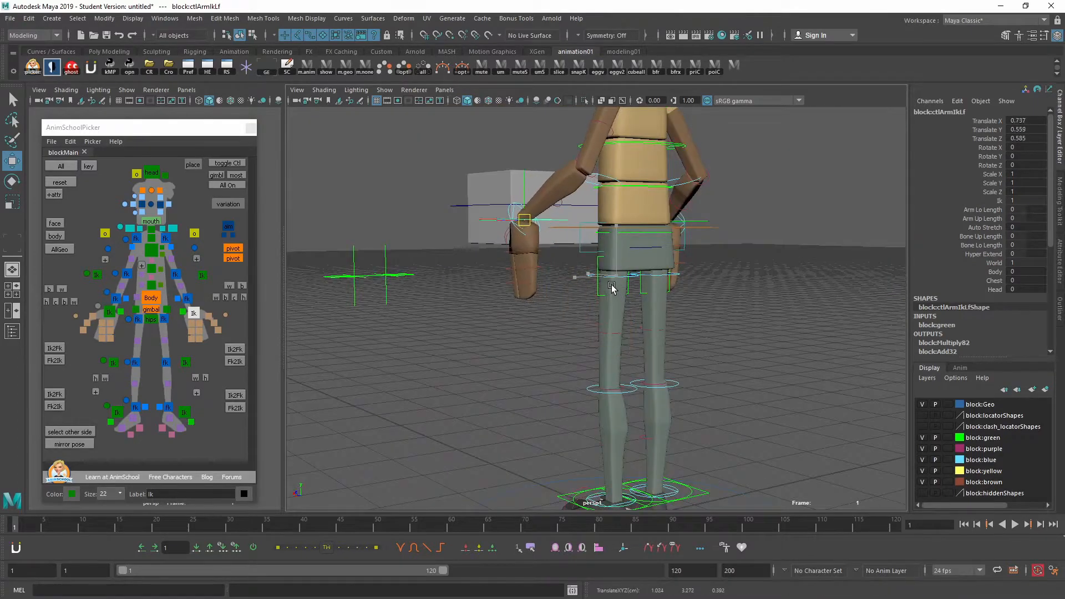
# Rotate the left hand's IK control to angle the palm toward the box
pyautogui.keyDown('alt'); pyautogui.moveTo(610, 288); pyautogui.dragTo(615, 347); pyautogui.keyUp('alt')
pyautogui.press('e')
pyautogui.moveTo(615, 348); pyautogui.dragTo(771, 305, button='middle')
pyautogui.keyDown('alt'); pyautogui.moveTo(631, 333); pyautogui.dragTo(765, 383); pyautogui.keyUp('alt')
# Rotate the right hand's IK control to about -48, -19, -40 degrees in X, Y, Z
pyautogui.click(459, 296)
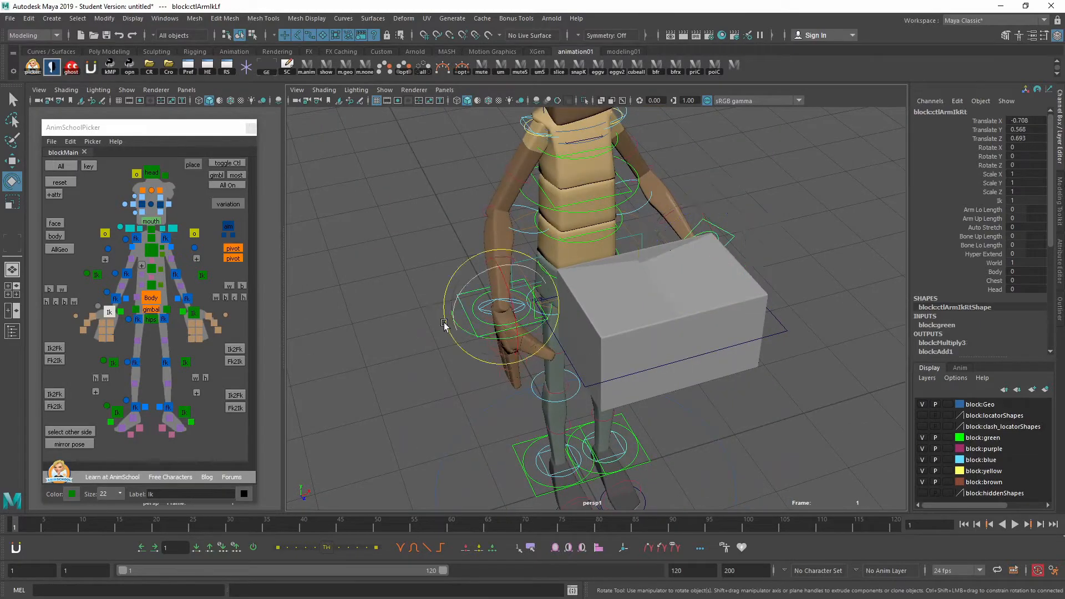
pyautogui.keyDown('alt'); pyautogui.moveTo(463, 361); pyautogui.dragTo(785, 348); pyautogui.keyUp('alt')
pyautogui.moveTo(785, 348); pyautogui.dragTo(732, 294, button='middle')
pyautogui.keyDown('alt'); pyautogui.moveTo(732, 294); pyautogui.dragTo(561, 350); pyautogui.keyUp('alt')
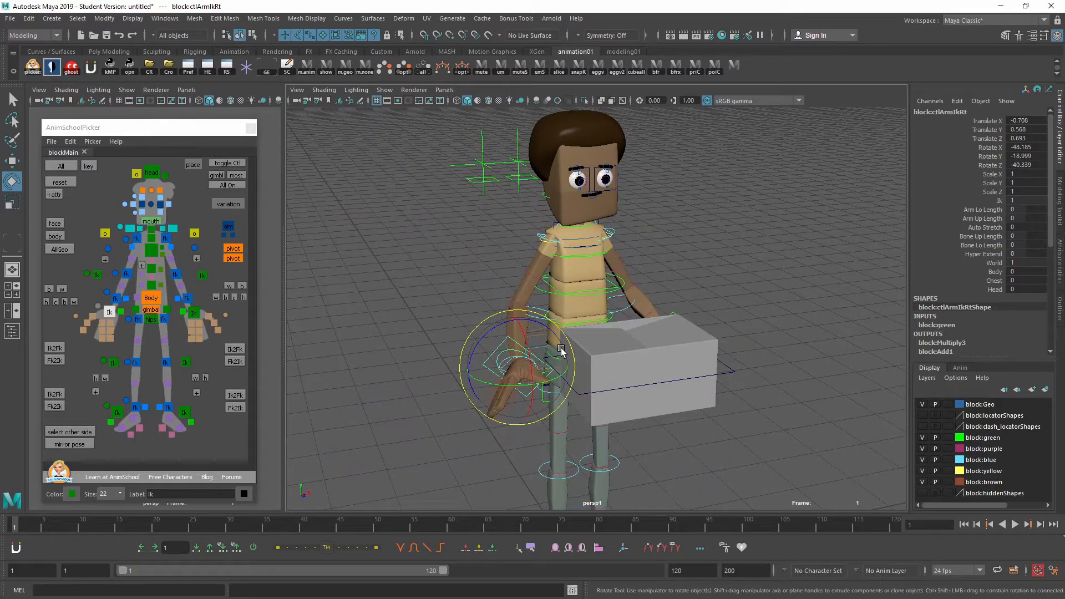
# Select the box handle and show the Outliner in place of the Channel Box
pyautogui.keyDown('alt'); pyautogui.moveTo(585, 302); pyautogui.dragTo(607, 327); pyautogui.keyUp('alt')
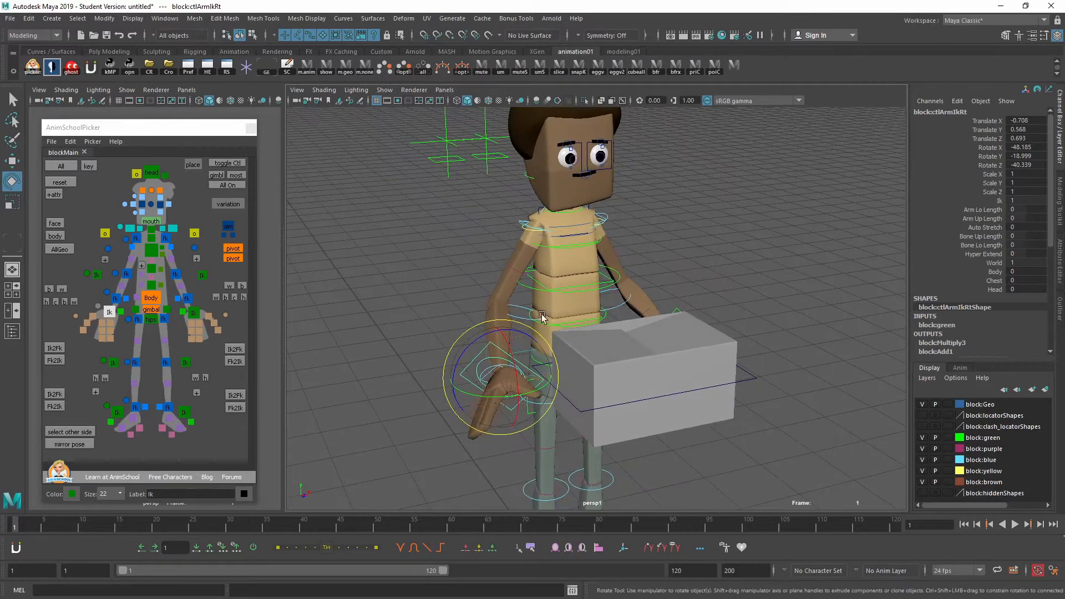
pyautogui.keyDown('alt'); pyautogui.moveTo(550, 321); pyautogui.dragTo(594, 368, button='middle'); pyautogui.keyUp('alt')
pyautogui.keyDown('alt'); pyautogui.moveTo(594, 369); pyautogui.dragTo(609, 366, button='right'); pyautogui.keyUp('alt')
pyautogui.moveTo(132, 132); pyautogui.dragTo(132, 128)
pyautogui.keyDown('alt'); pyautogui.moveTo(577, 368); pyautogui.dragTo(613, 364); pyautogui.keyUp('alt')
pyautogui.keyDown('alt'); pyautogui.moveTo(613, 364); pyautogui.dragTo(655, 357, button='right'); pyautogui.keyUp('alt')
pyautogui.keyDown('alt'); pyautogui.moveTo(654, 357); pyautogui.dragTo(658, 302, button='middle'); pyautogui.keyUp('alt')
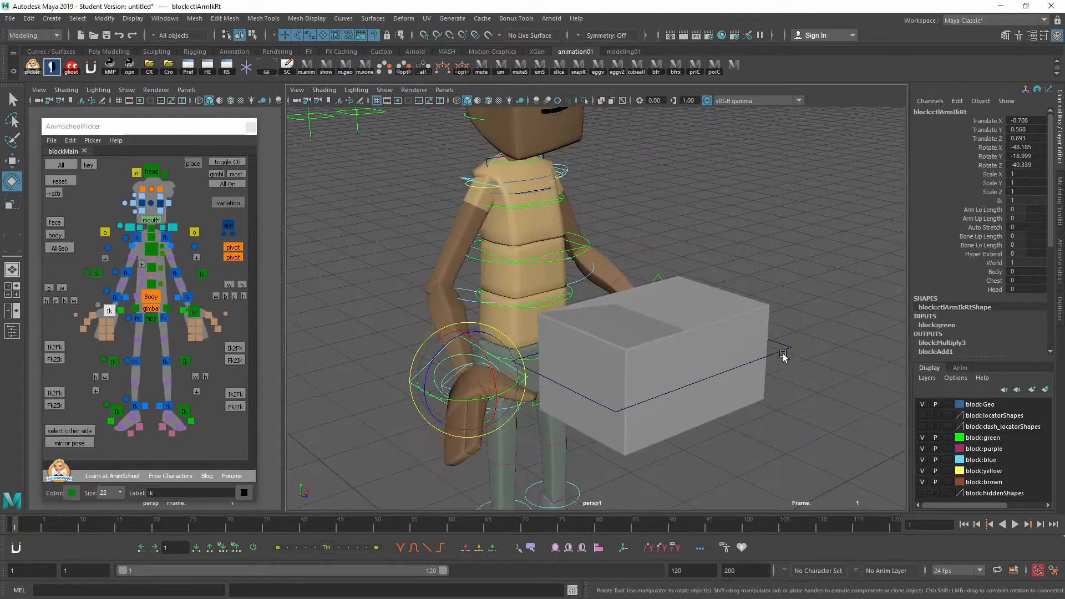
pyautogui.click(783, 356)
pyautogui.keyDown('alt'); pyautogui.moveTo(713, 357); pyautogui.dragTo(685, 364); pyautogui.keyUp('alt')
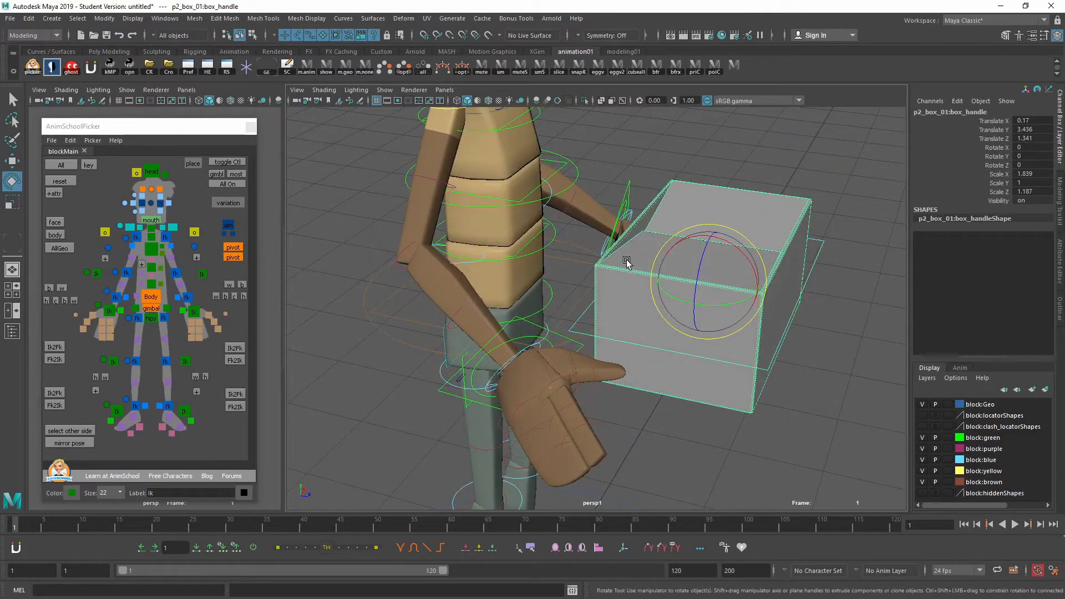
pyautogui.hotkey('shift', 'o')
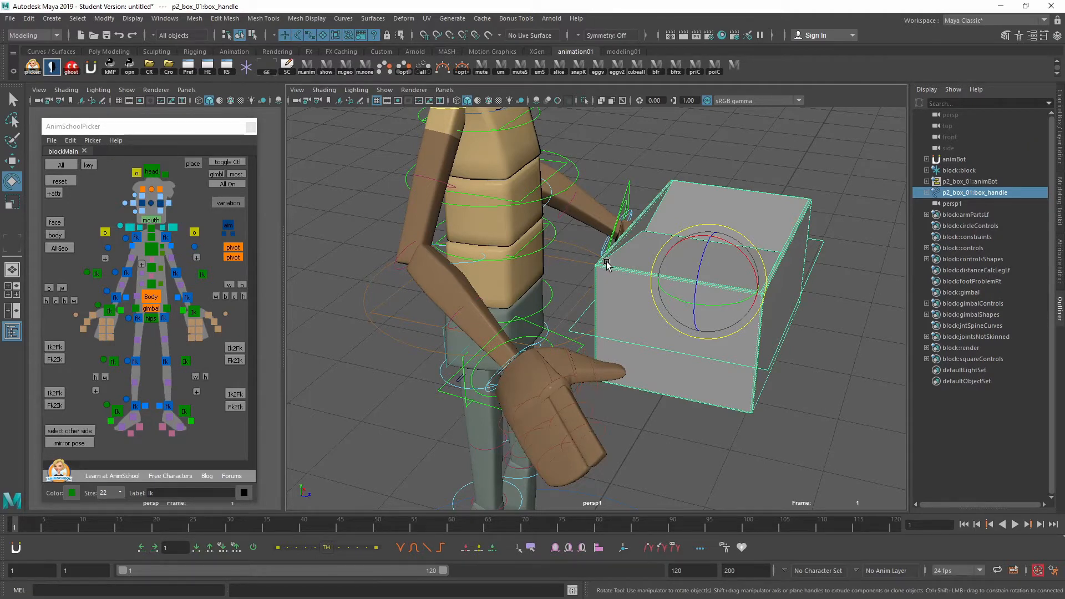
pyautogui.keyDown('alt'); pyautogui.moveTo(590, 261); pyautogui.dragTo(606, 357); pyautogui.keyUp('alt')
pyautogui.scroll(2, 606, 358)
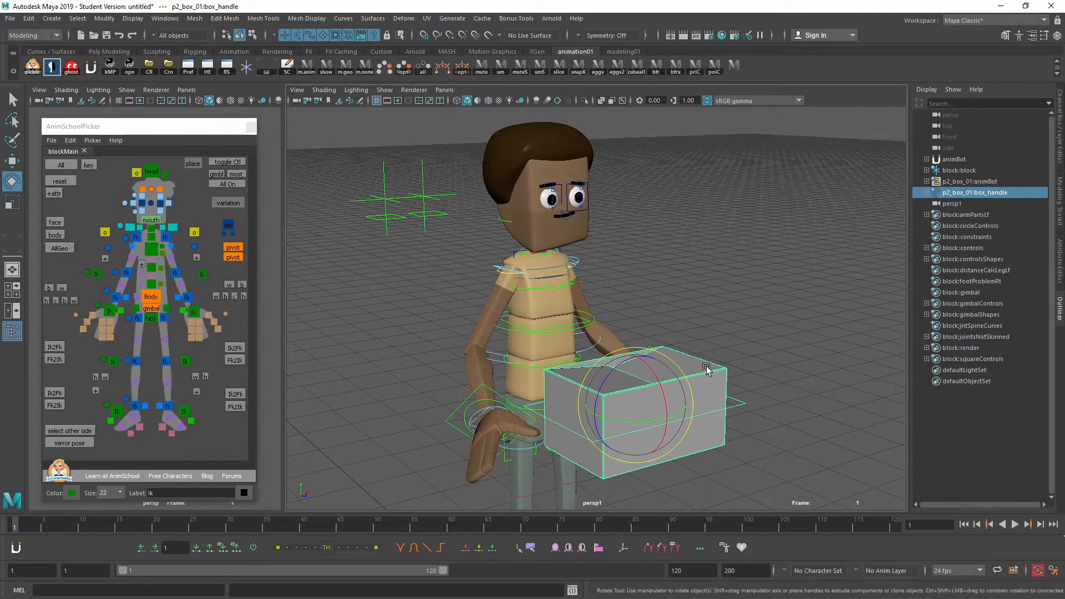
# Try to parent the box handle directly to the character's main body control
pyautogui.click(764, 357)
pyautogui.click(732, 352)
pyautogui.keyDown('alt'); pyautogui.moveTo(732, 351); pyautogui.dragTo(405, 254); pyautogui.keyUp('alt')
pyautogui.click(459, 257)
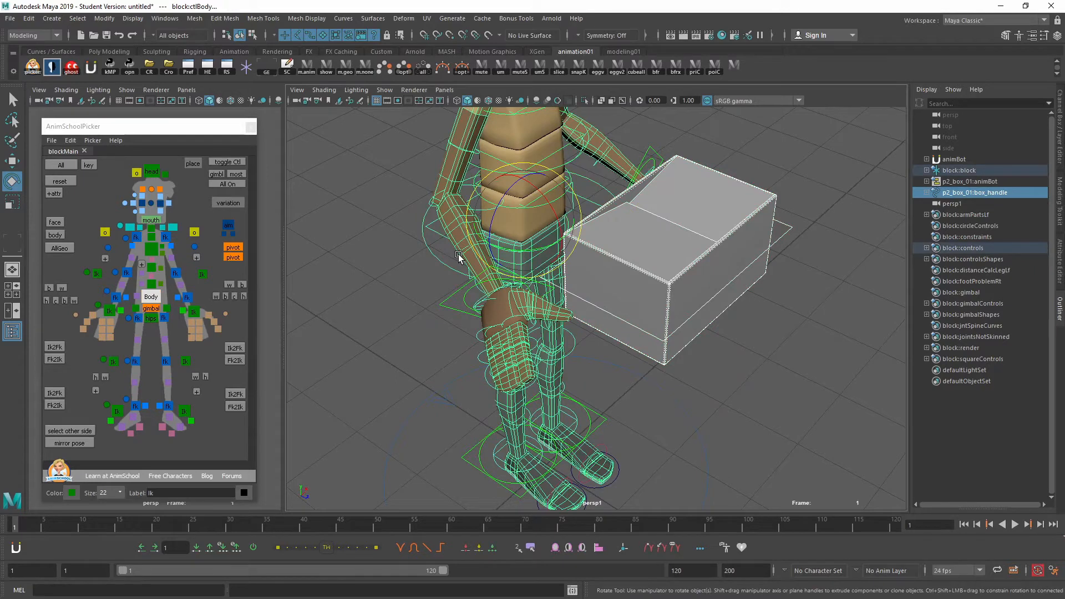
pyautogui.keyDown('alt'); pyautogui.moveTo(637, 270); pyautogui.dragTo(628, 298, button='middle'); pyautogui.keyUp('alt')
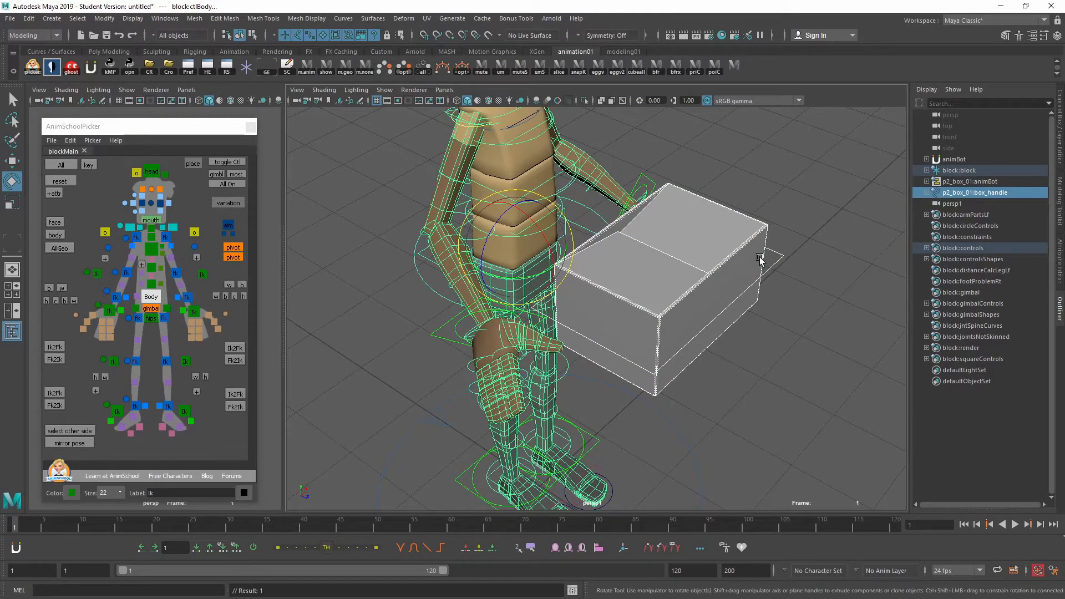
pyautogui.press('p')
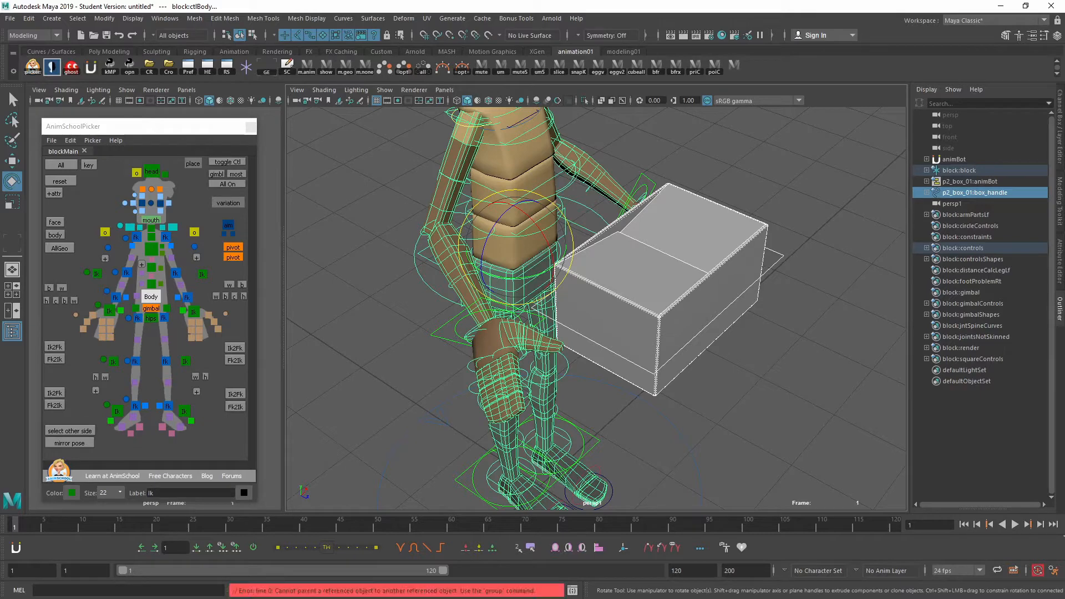
pyautogui.keyDown('alt'); pyautogui.moveTo(685, 262); pyautogui.dragTo(439, 328); pyautogui.keyUp('alt')
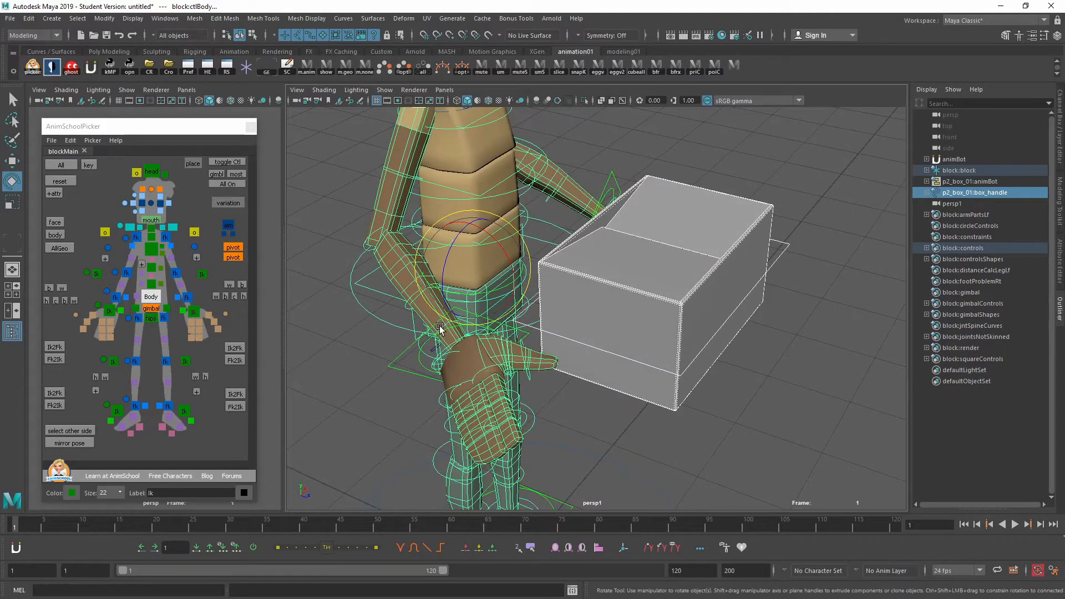
pyautogui.press('p')
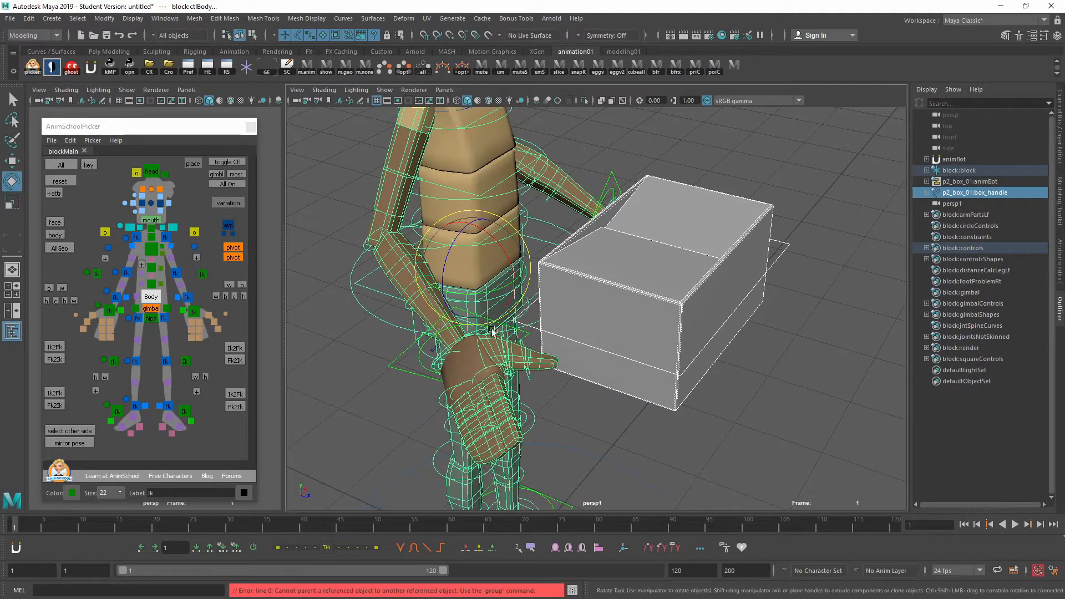
pyautogui.keyDown('alt'); pyautogui.moveTo(613, 386); pyautogui.dragTo(587, 360); pyautogui.keyUp('alt')
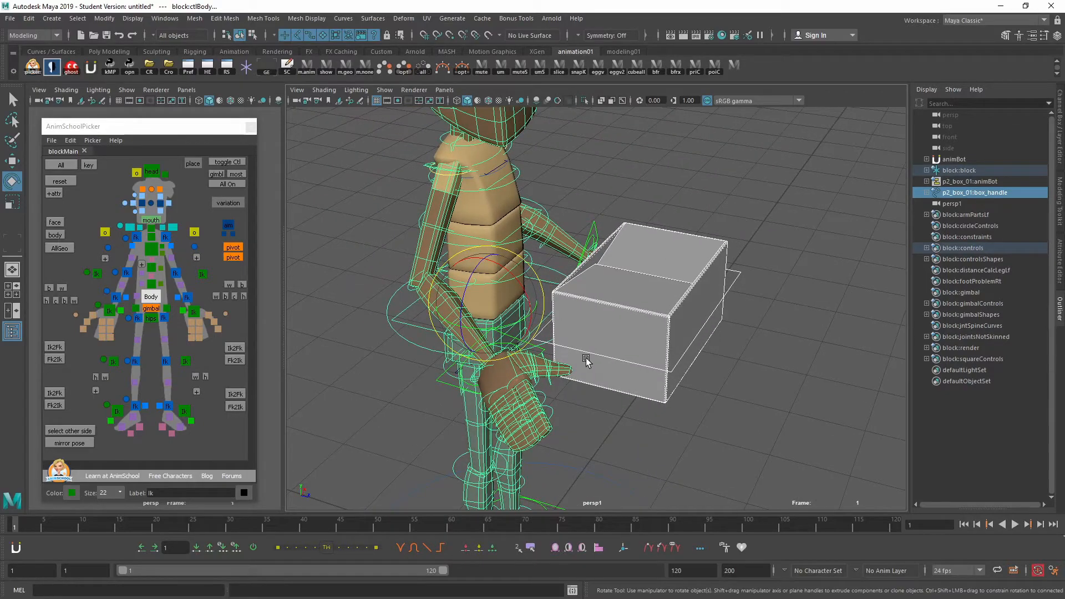
pyautogui.keyDown('alt'); pyautogui.moveTo(663, 316); pyautogui.dragTo(663, 368); pyautogui.keyUp('alt')
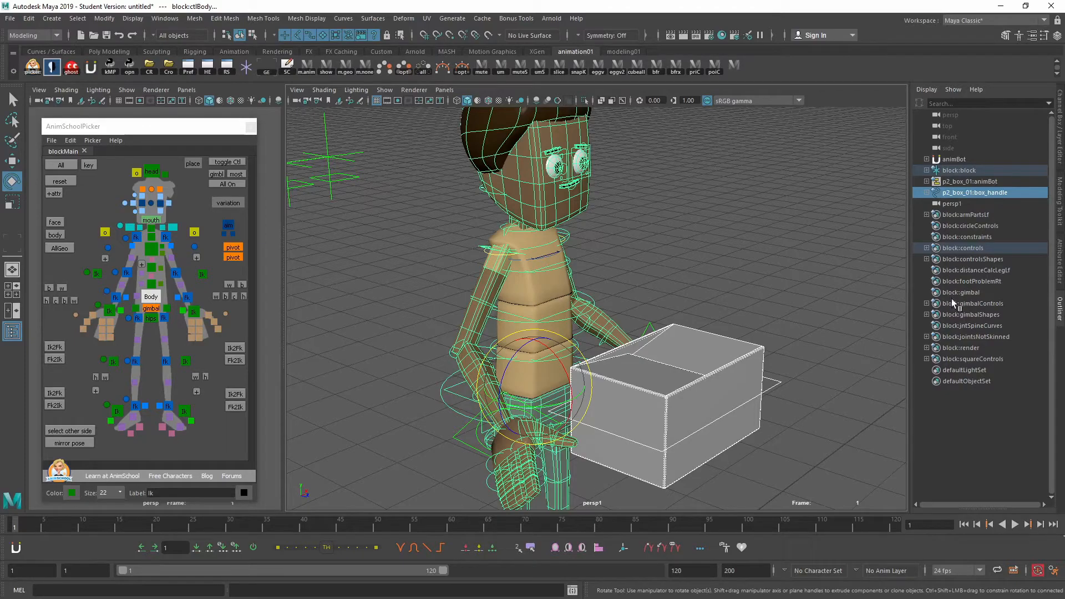
pyautogui.keyDown('alt'); pyautogui.moveTo(577, 284); pyautogui.dragTo(605, 397); pyautogui.keyUp('alt')
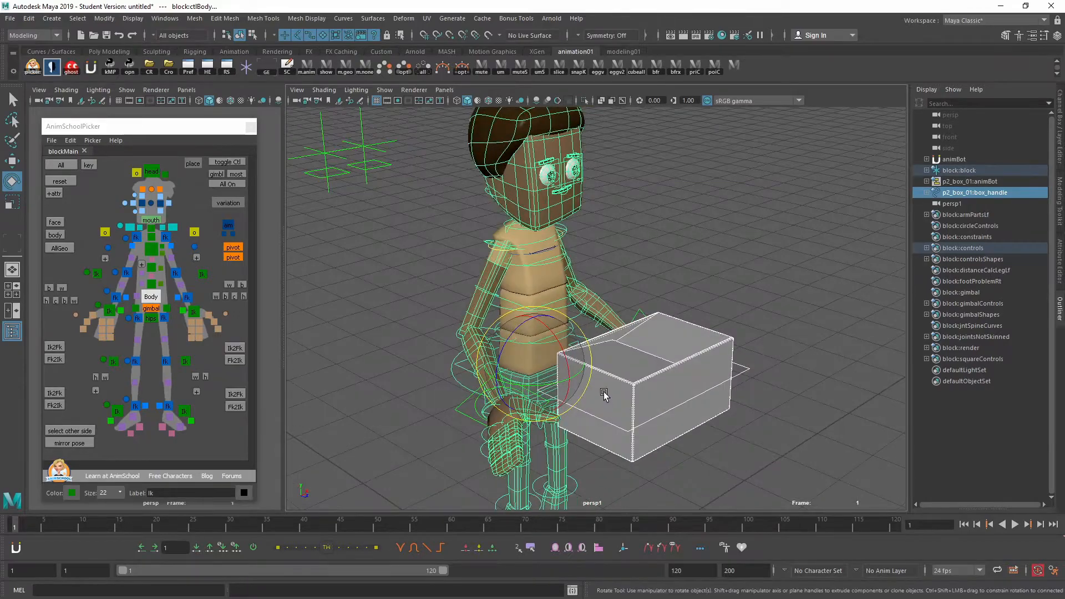
pyautogui.keyDown('alt'); pyautogui.moveTo(548, 401); pyautogui.dragTo(581, 409, button='right'); pyautogui.keyUp('alt')
pyautogui.keyDown('alt'); pyautogui.moveTo(547, 410); pyautogui.dragTo(552, 383, button='middle'); pyautogui.keyUp('alt')
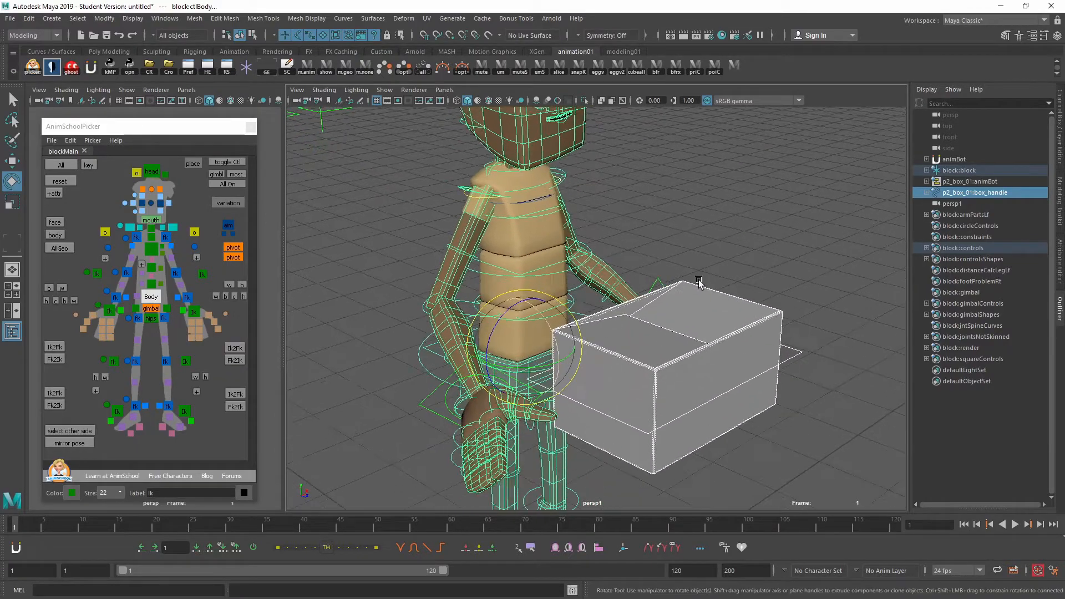
# Select the character's main body control, then add the box handle to the selection
pyautogui.click(647, 403)
pyautogui.keyDown('alt'); pyautogui.moveTo(612, 440); pyautogui.dragTo(470, 437); pyautogui.keyUp('alt')
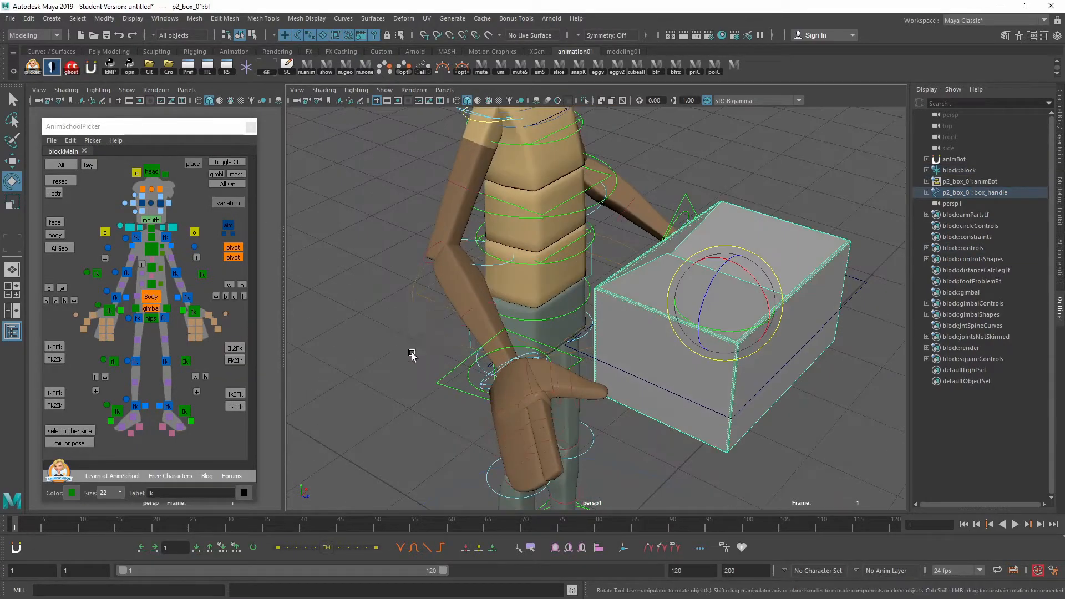
pyautogui.click(455, 353)
pyautogui.keyDown('alt'); pyautogui.moveTo(414, 361); pyautogui.dragTo(613, 371); pyautogui.keyUp('alt')
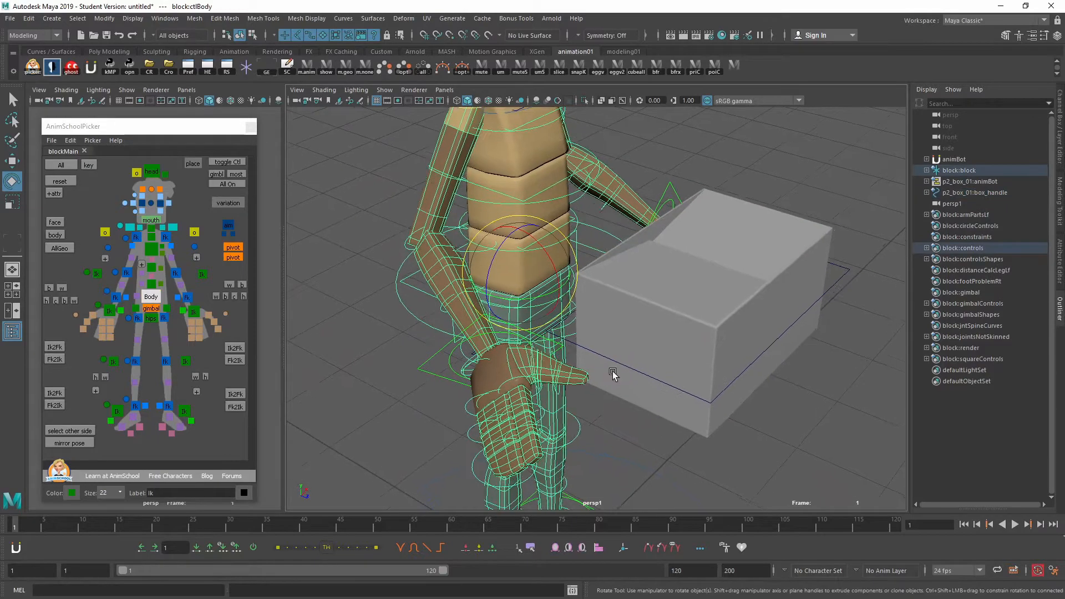
pyautogui.click(846, 268)
pyautogui.keyDown('alt'); pyautogui.moveTo(754, 362); pyautogui.dragTo(631, 383); pyautogui.keyUp('alt')
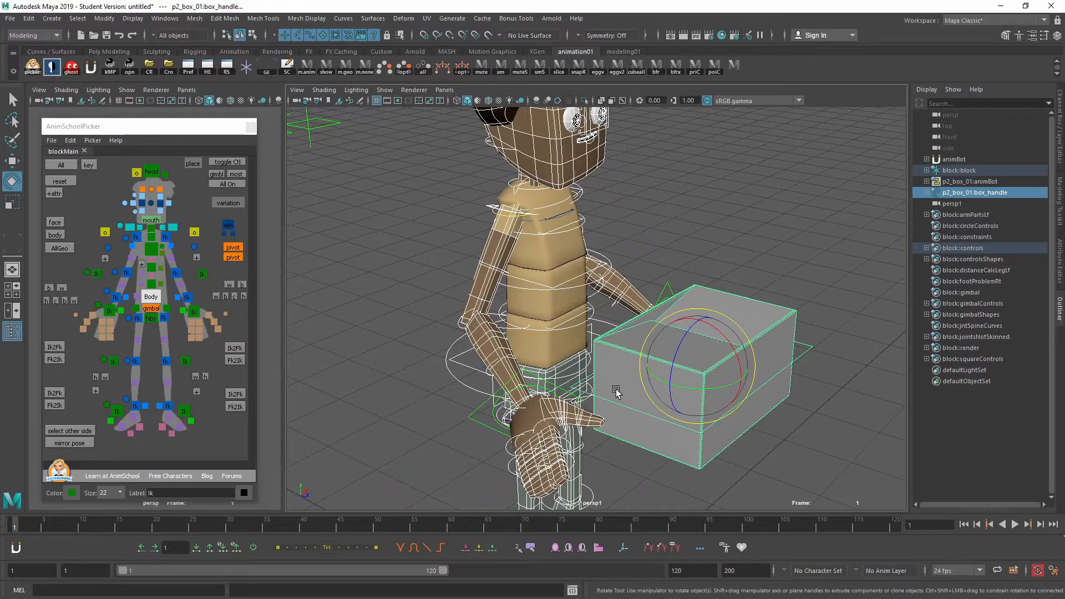
pyautogui.keyDown('alt'); pyautogui.moveTo(562, 373); pyautogui.dragTo(554, 403, button='middle'); pyautogui.keyUp('alt')
pyautogui.keyDown('alt'); pyautogui.moveTo(553, 405); pyautogui.dragTo(559, 372, button='right'); pyautogui.keyUp('alt')
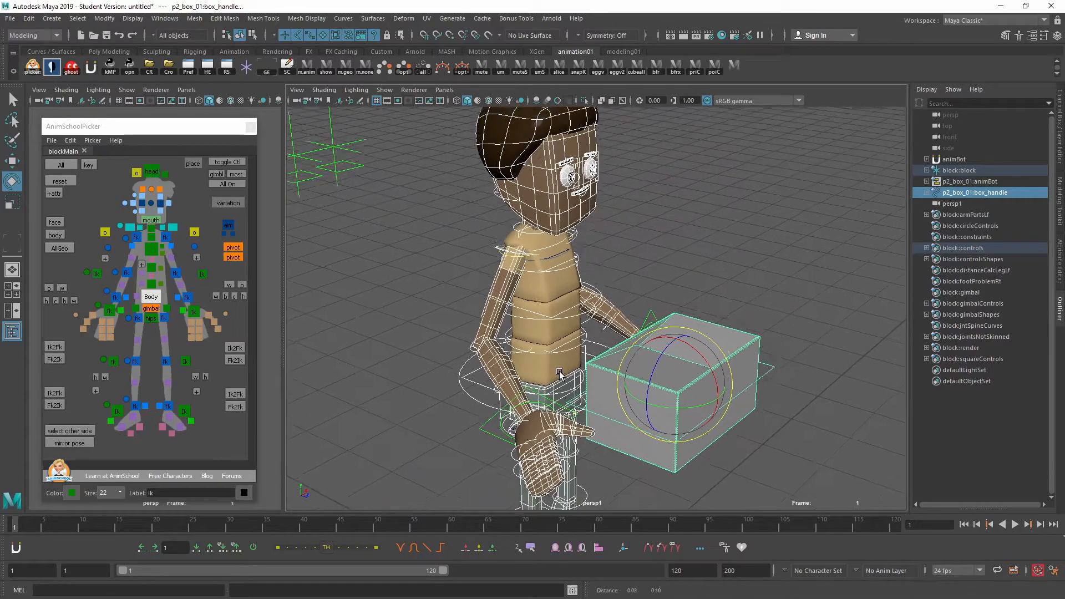
pyautogui.keyDown('alt'); pyautogui.moveTo(560, 378); pyautogui.dragTo(630, 421); pyautogui.keyUp('alt')
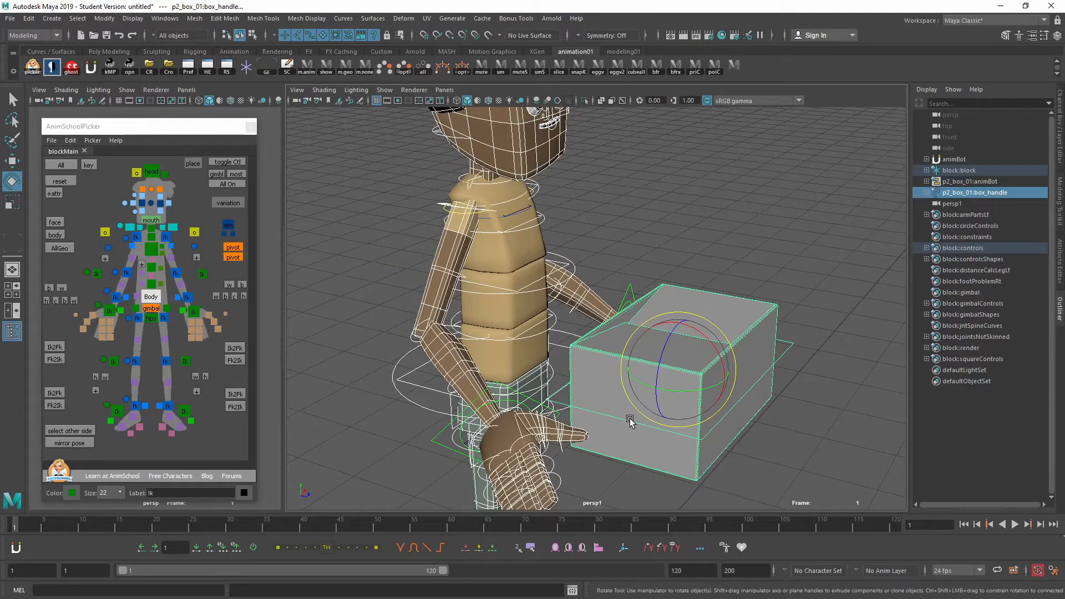
pyautogui.keyDown('alt'); pyautogui.moveTo(556, 419); pyautogui.dragTo(569, 369, button='right'); pyautogui.keyUp('alt')
pyautogui.keyDown('alt'); pyautogui.moveTo(604, 395); pyautogui.dragTo(661, 471); pyautogui.keyUp('alt')
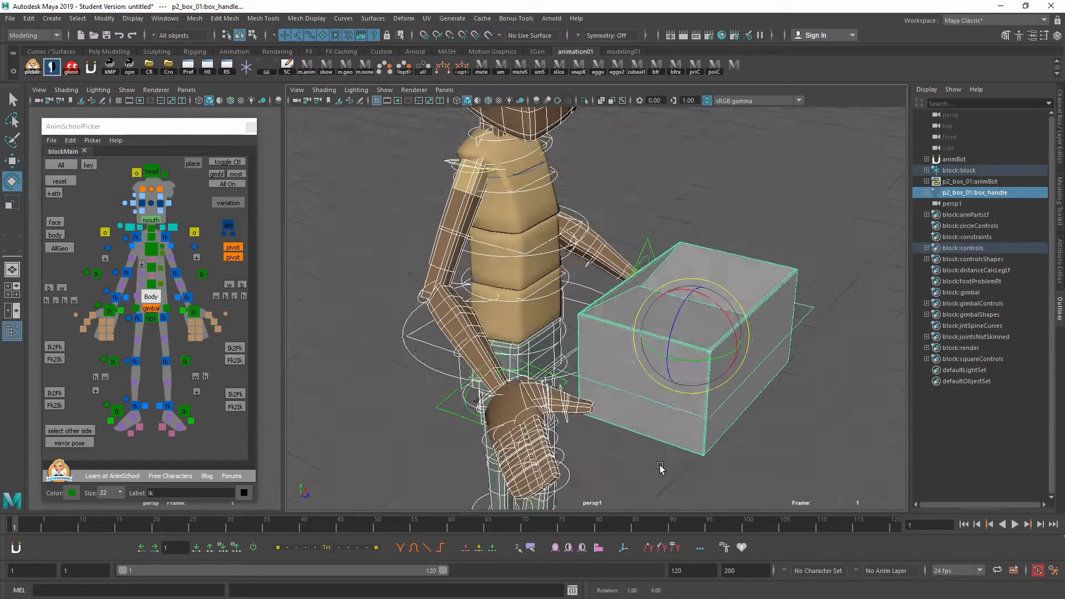
pyautogui.keyDown('alt'); pyautogui.moveTo(661, 471); pyautogui.dragTo(612, 441, button='right'); pyautogui.keyUp('alt')
# Expand the box handle's hierarchy in the Outliner and select its child geometry p2_box_01:bl
pyautogui.click(415, 363)
pyautogui.keyDown('alt'); pyautogui.moveTo(611, 348); pyautogui.dragTo(666, 347, button='right'); pyautogui.keyUp('alt')
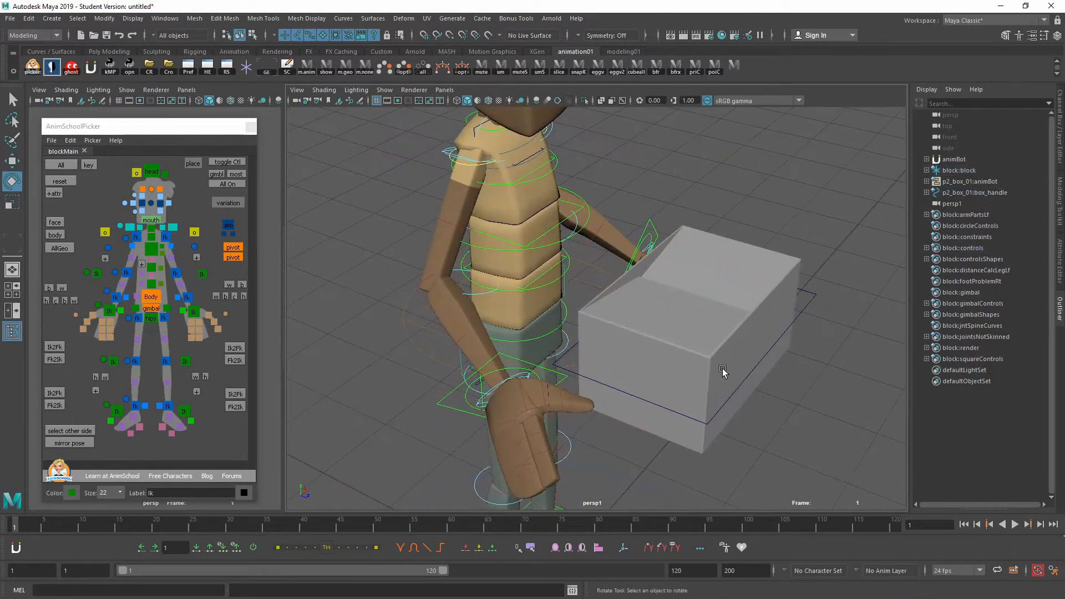
pyautogui.click(812, 297)
pyautogui.keyDown('alt'); pyautogui.moveTo(782, 316); pyautogui.dragTo(694, 328, button='middle'); pyautogui.keyUp('alt')
pyautogui.keyDown('alt'); pyautogui.moveTo(695, 327); pyautogui.dragTo(716, 354, button='right'); pyautogui.keyUp('alt')
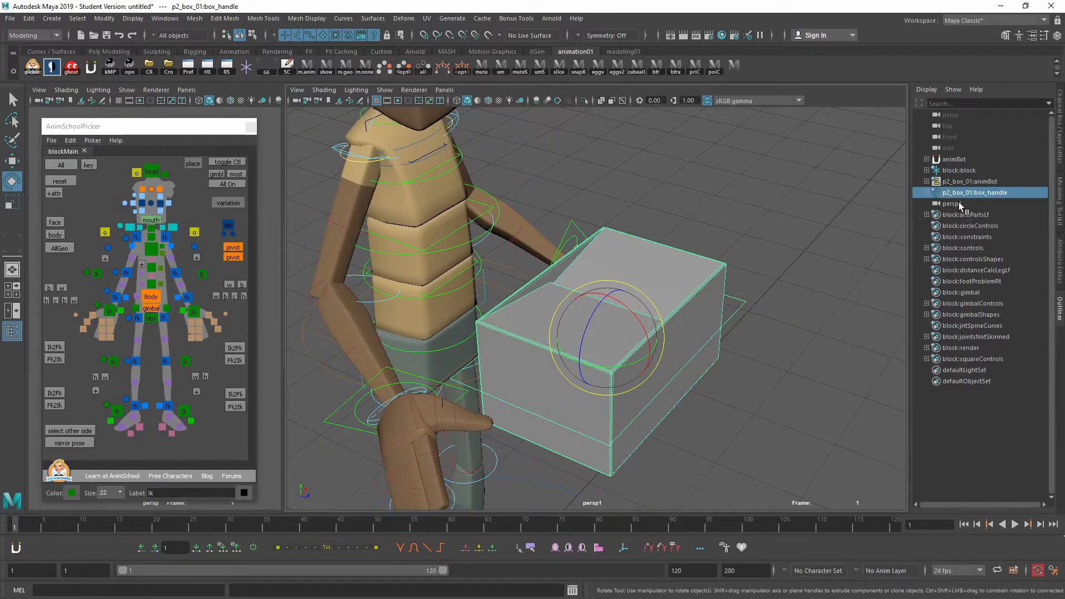
pyautogui.click(925, 193)
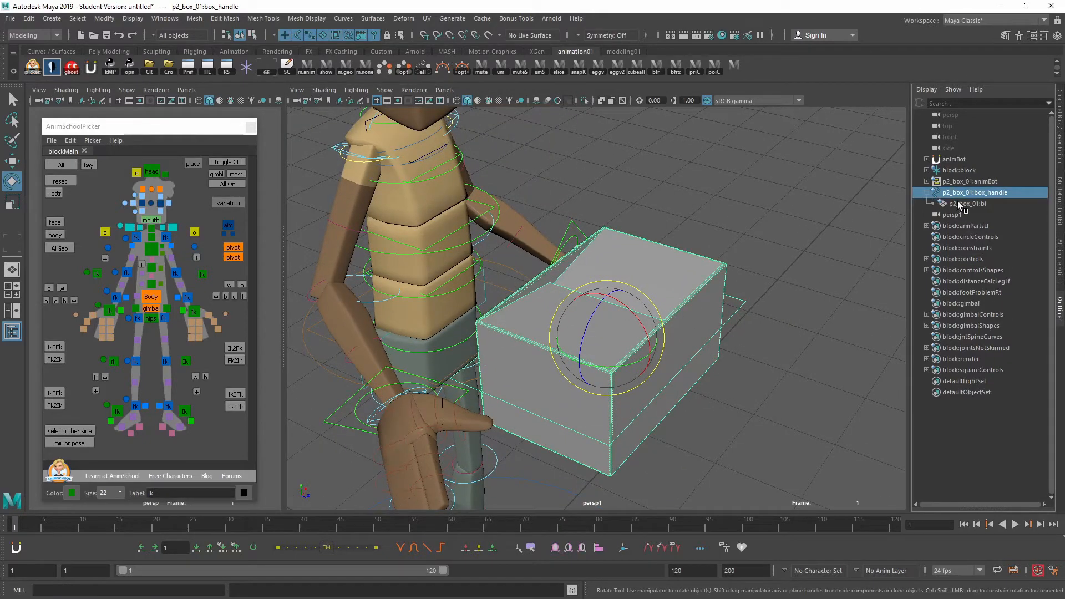
pyautogui.click(976, 204)
pyautogui.keyDown('alt'); pyautogui.moveTo(722, 323); pyautogui.dragTo(756, 314, button='middle'); pyautogui.keyUp('alt')
pyautogui.keyDown('alt'); pyautogui.moveTo(756, 314); pyautogui.dragTo(780, 338, button='right'); pyautogui.keyUp('alt')
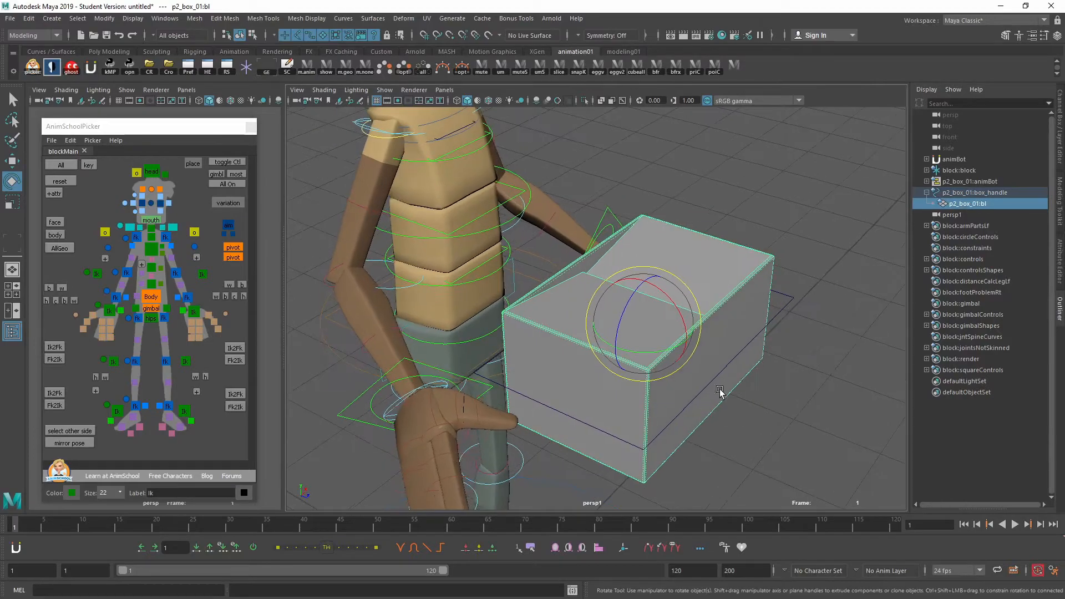
# Compare the box handle with its child geometry by selecting each in turn and viewing the box from several angles
pyautogui.press('w')
pyautogui.keyDown('alt'); pyautogui.moveTo(766, 405); pyautogui.dragTo(666, 340); pyautogui.keyUp('alt')
pyautogui.keyDown('alt'); pyautogui.moveTo(666, 340); pyautogui.dragTo(683, 401, button='right'); pyautogui.keyUp('alt')
pyautogui.keyDown('alt'); pyautogui.moveTo(683, 401); pyautogui.dragTo(630, 380); pyautogui.keyUp('alt')
pyautogui.keyDown('alt'); pyautogui.moveTo(631, 380); pyautogui.dragTo(644, 410, button='right'); pyautogui.keyUp('alt')
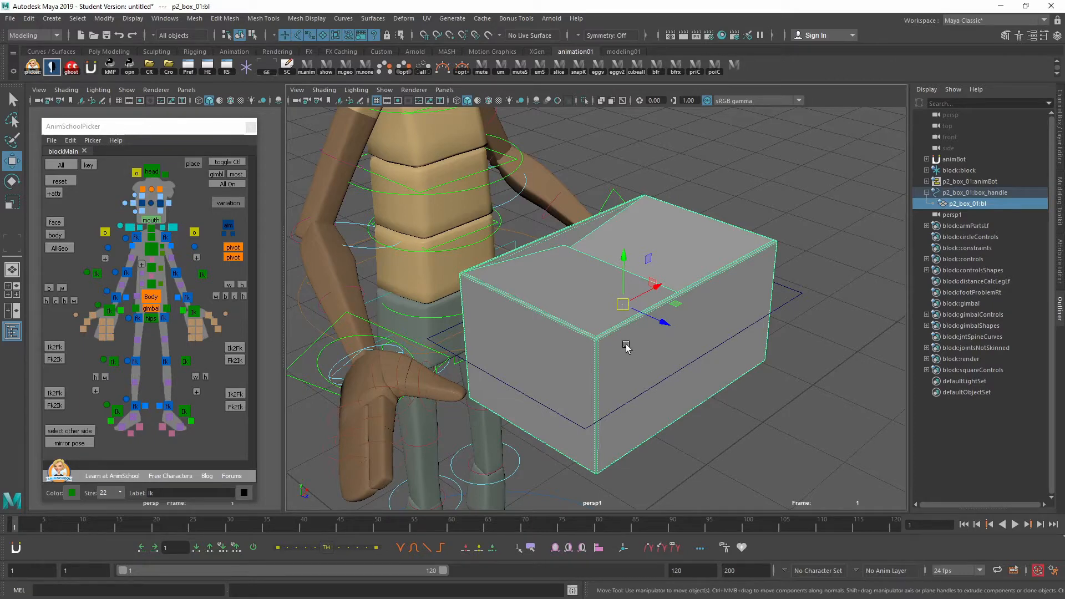
pyautogui.keyDown('alt'); pyautogui.moveTo(602, 307); pyautogui.dragTo(631, 333, button='right'); pyautogui.keyUp('alt')
pyautogui.keyDown('alt'); pyautogui.moveTo(630, 333); pyautogui.dragTo(611, 318, button='middle'); pyautogui.keyUp('alt')
pyautogui.keyDown('alt'); pyautogui.moveTo(611, 317); pyautogui.dragTo(637, 340, button='right'); pyautogui.keyUp('alt')
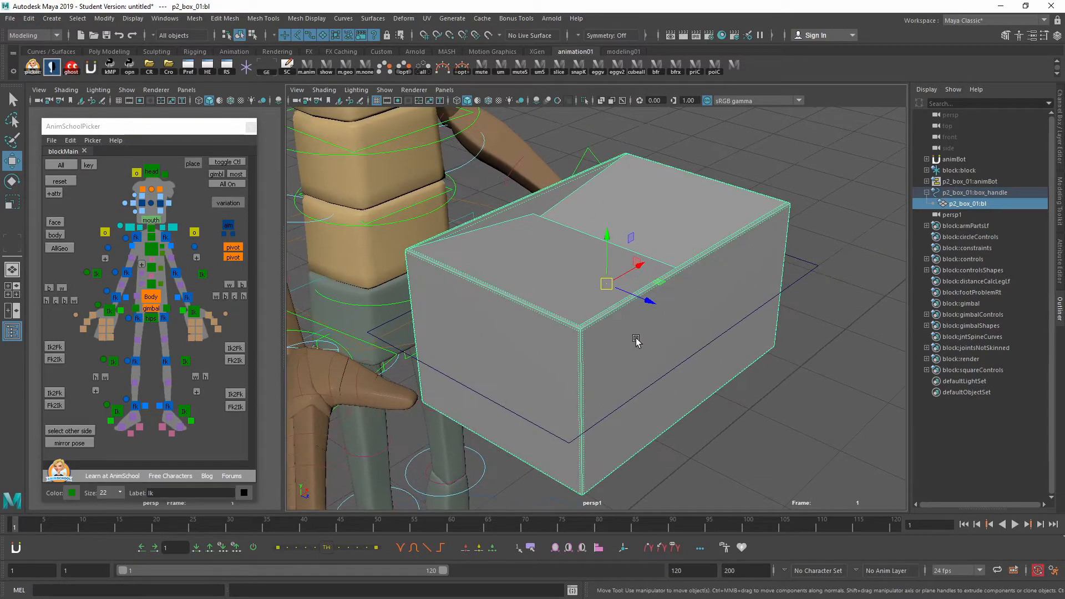
pyautogui.click(970, 194)
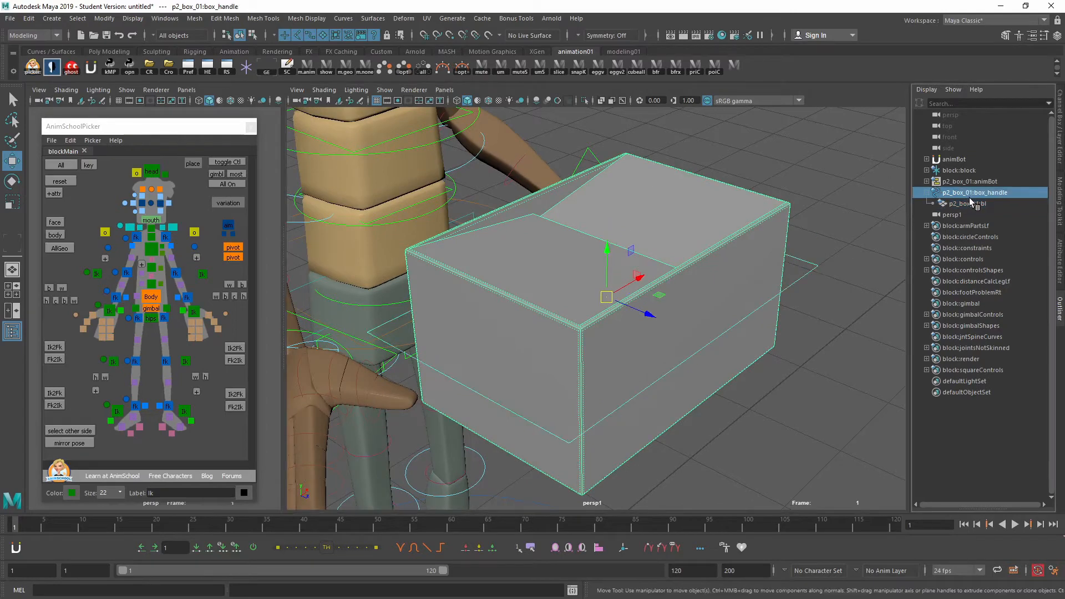
pyautogui.click(970, 203)
pyautogui.click(966, 193)
pyautogui.keyDown('alt'); pyautogui.moveTo(708, 300); pyautogui.dragTo(729, 314); pyautogui.keyUp('alt')
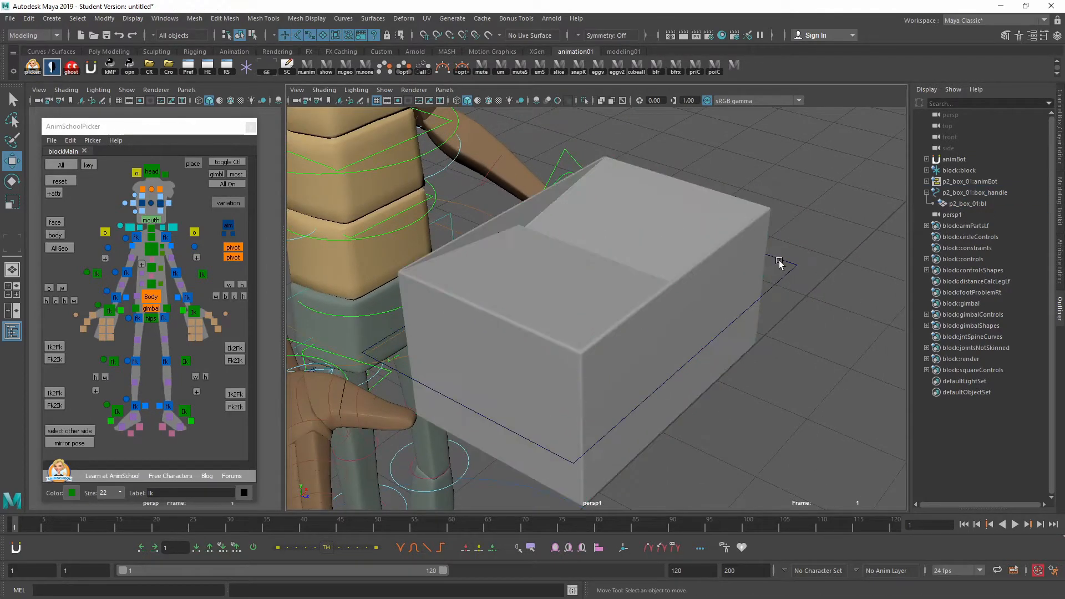
pyautogui.keyDown('alt'); pyautogui.moveTo(799, 310); pyautogui.dragTo(757, 328); pyautogui.keyUp('alt')
# Select the box handle p2_box_01:box_handle and put it into a group of its own
pyautogui.click(572, 312)
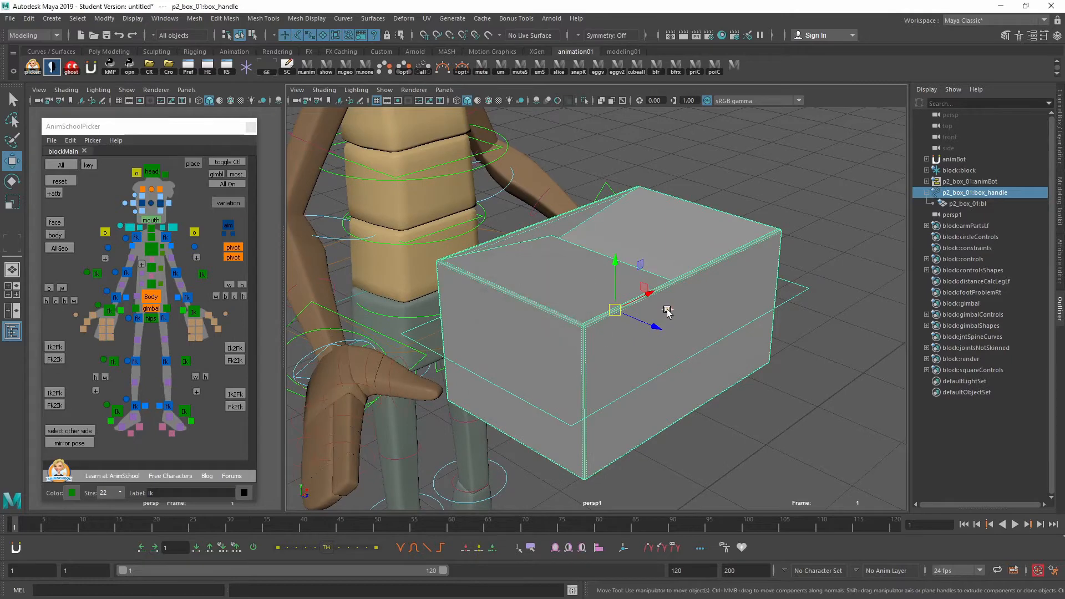
pyautogui.keyDown('alt'); pyautogui.moveTo(668, 312); pyautogui.dragTo(694, 326, button='right'); pyautogui.keyUp('alt')
pyautogui.keyDown('alt'); pyautogui.moveTo(694, 326); pyautogui.dragTo(716, 369); pyautogui.keyUp('alt')
pyautogui.click(824, 311)
pyautogui.keyDown('alt'); pyautogui.moveTo(824, 311); pyautogui.dragTo(634, 309, button='right'); pyautogui.keyUp('alt')
pyautogui.click(991, 192)
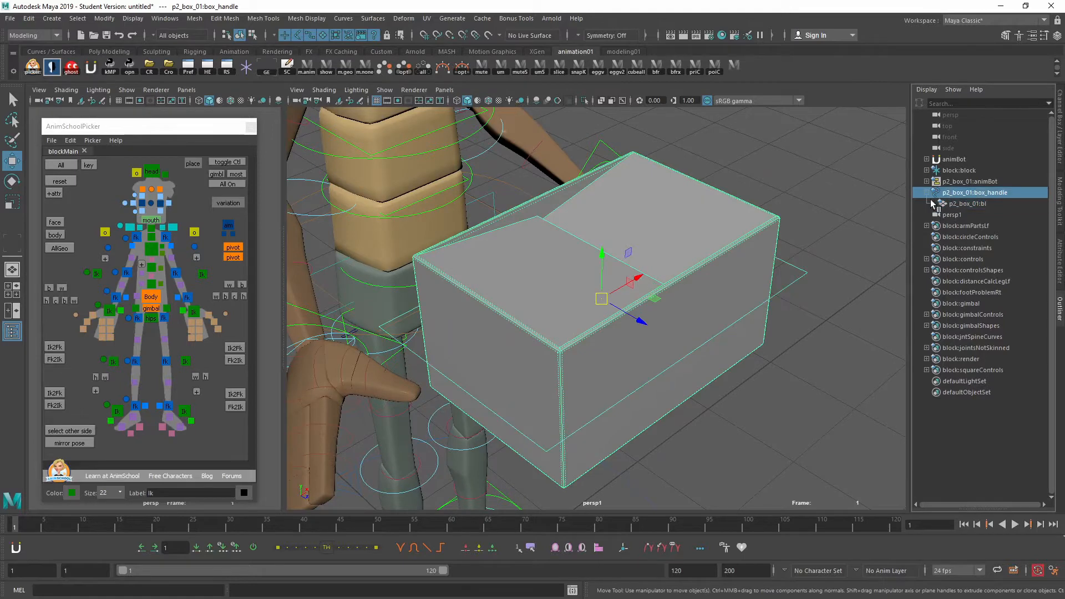
pyautogui.keyDown('alt'); pyautogui.moveTo(768, 295); pyautogui.dragTo(689, 300, button='right'); pyautogui.keyUp('alt')
pyautogui.keyDown('alt'); pyautogui.moveTo(686, 326); pyautogui.dragTo(877, 228); pyautogui.keyUp('alt')
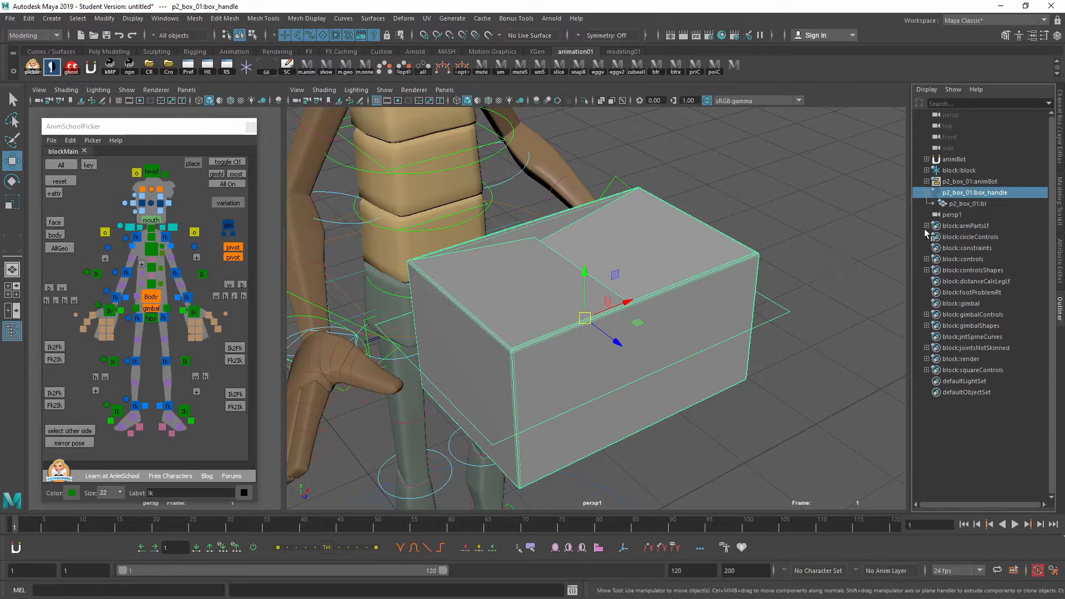
pyautogui.press('w')
pyautogui.hotkey('ctrl', 'g')
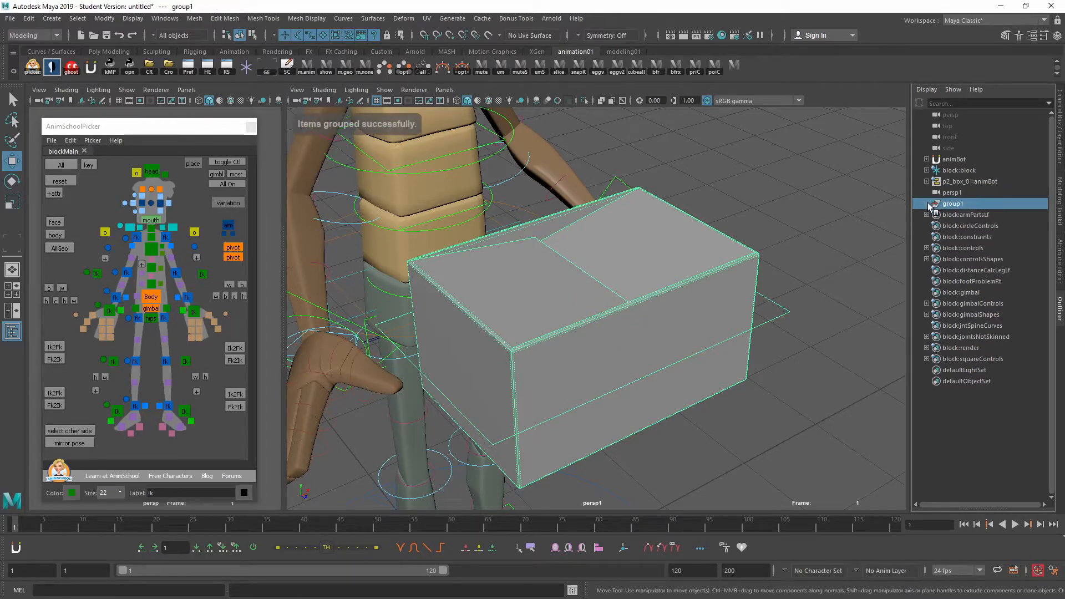
# Expand the new group's hierarchy down to the box geometry and check what selecting the handle and the group each covers
pyautogui.click(927, 204)
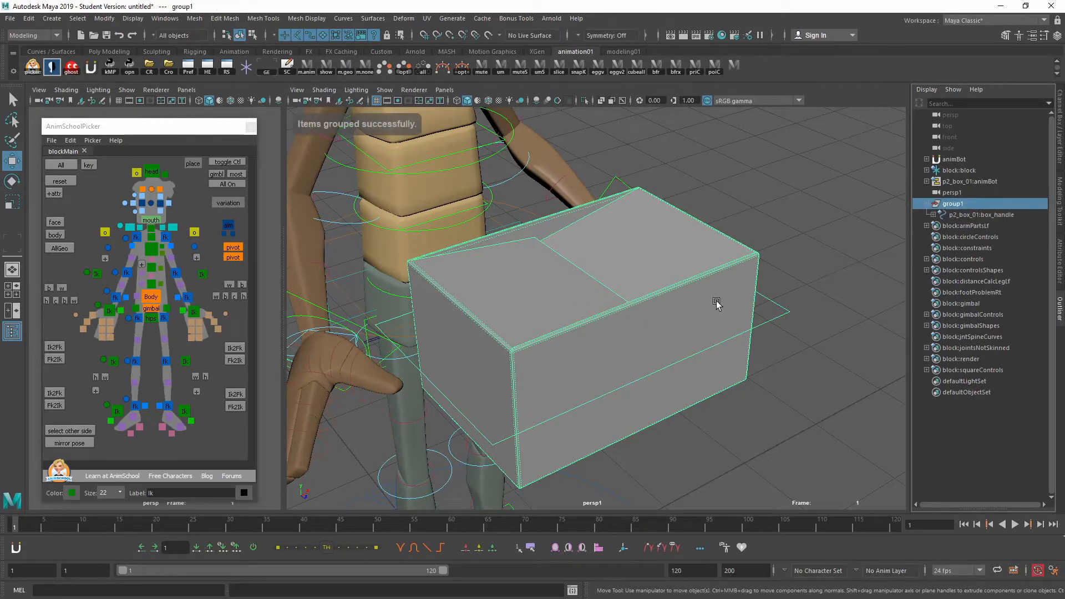
pyautogui.click(934, 215)
pyautogui.click(799, 352)
pyautogui.keyDown('alt'); pyautogui.moveTo(527, 395); pyautogui.dragTo(673, 392); pyautogui.keyUp('alt')
pyautogui.click(957, 216)
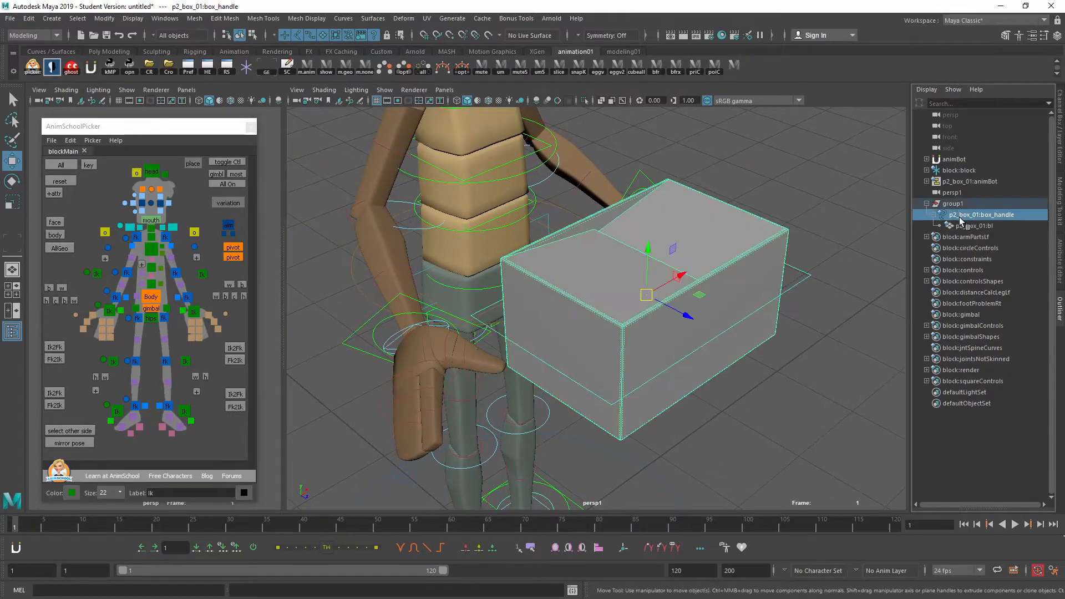
pyautogui.click(948, 206)
pyautogui.moveTo(953, 201); pyautogui.dragTo(950, 220)
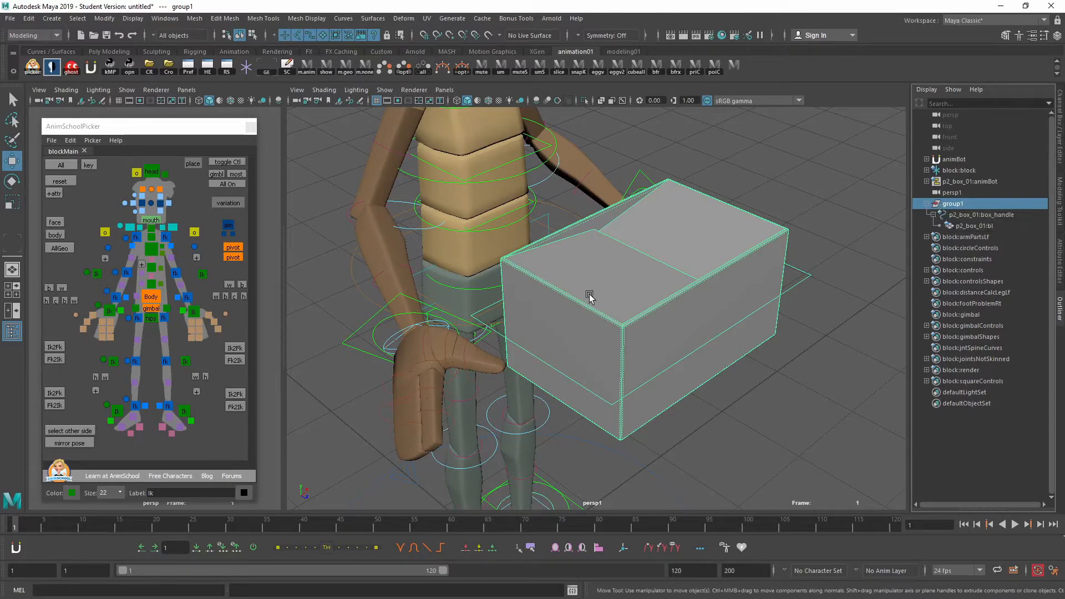
pyautogui.scroll(-2, 578, 340)
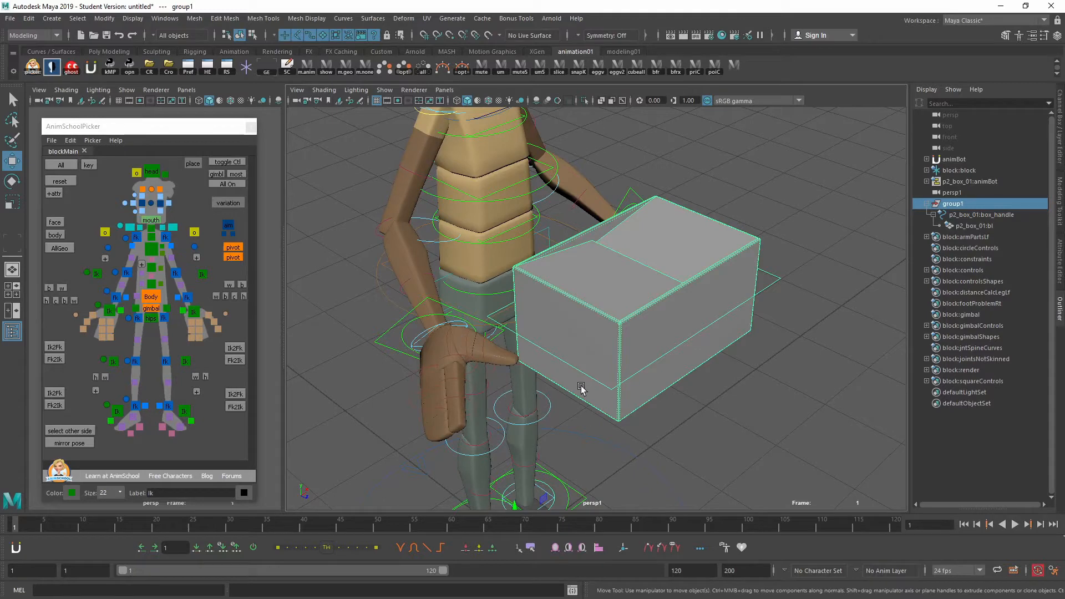
# Select the character's main body control, then add the box handle's group to the selection
pyautogui.click(769, 274)
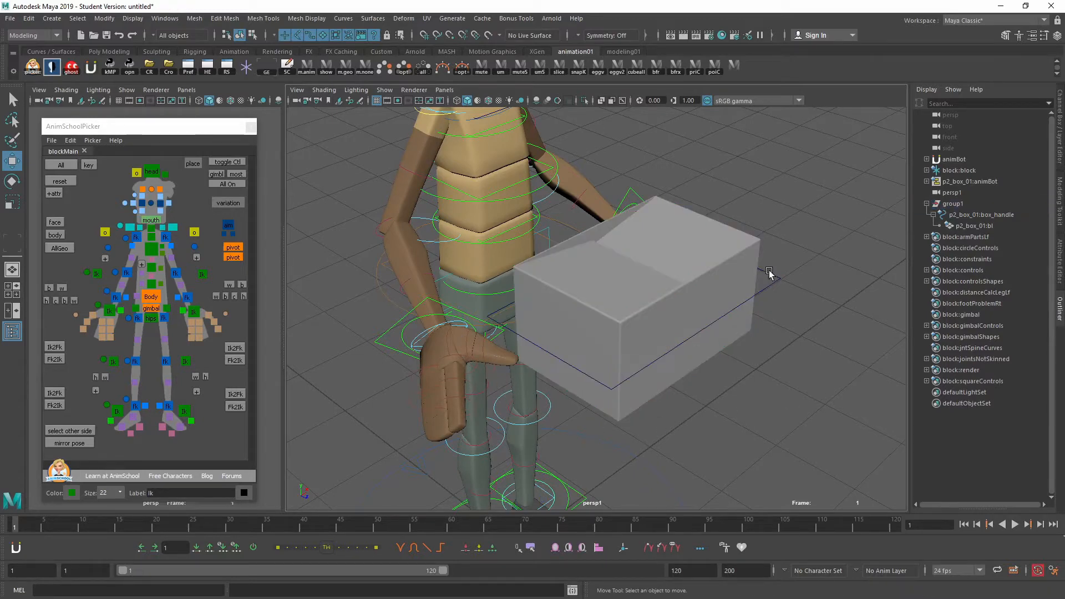
pyautogui.click(388, 287)
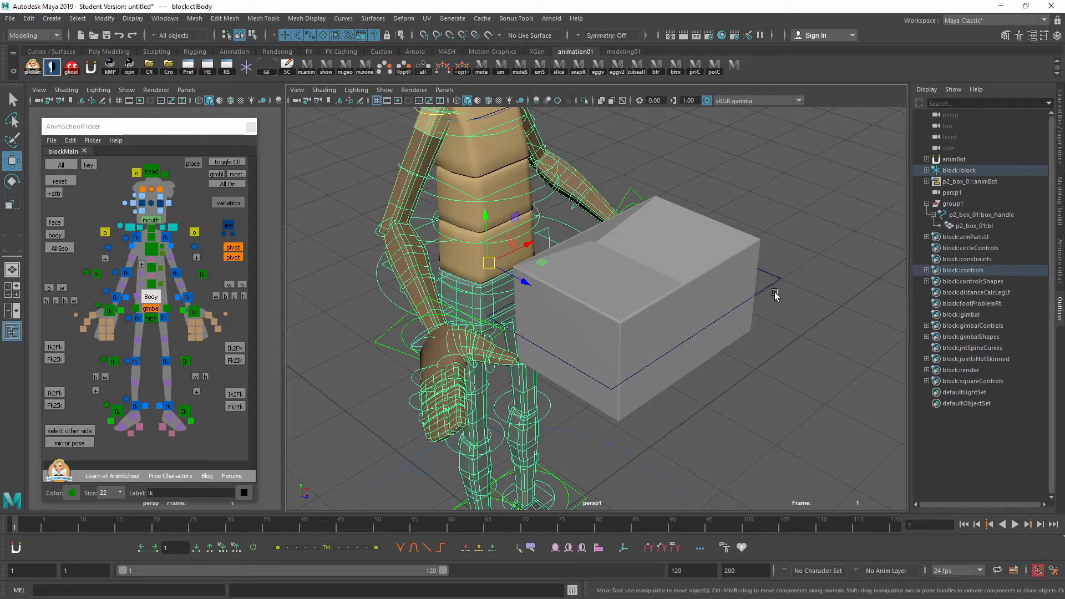
pyautogui.click(960, 204)
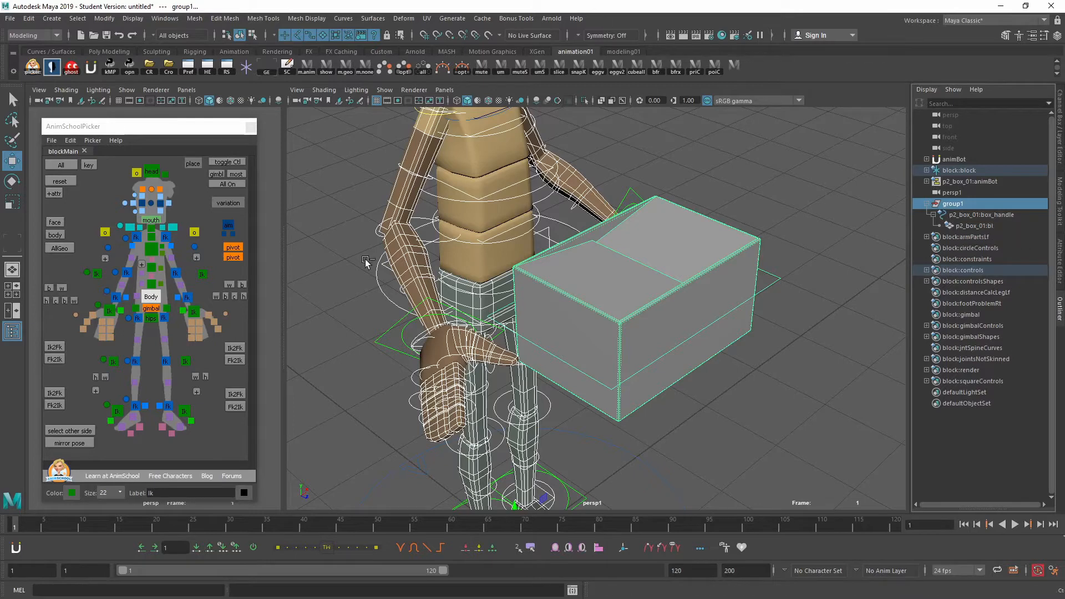
pyautogui.keyDown('alt'); pyautogui.moveTo(525, 270); pyautogui.dragTo(537, 244); pyautogui.keyUp('alt')
# Parent-constrain the box group to the body control with Maintain offset on, all translate and rotate axes, and weight 1
pyautogui.click(45, 35)
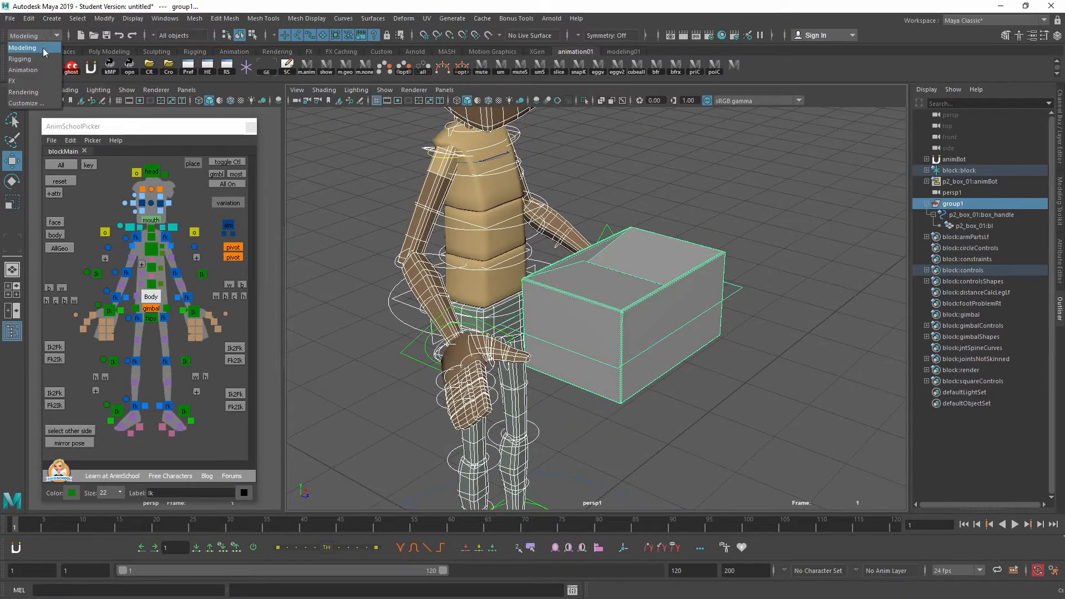
pyautogui.click(22, 70)
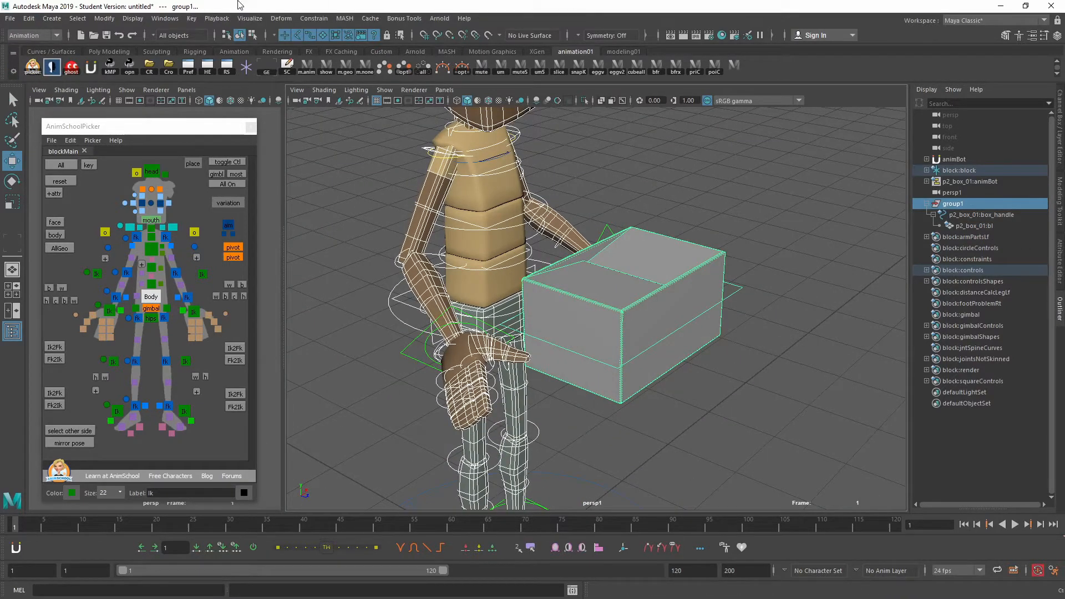
pyautogui.click(315, 19)
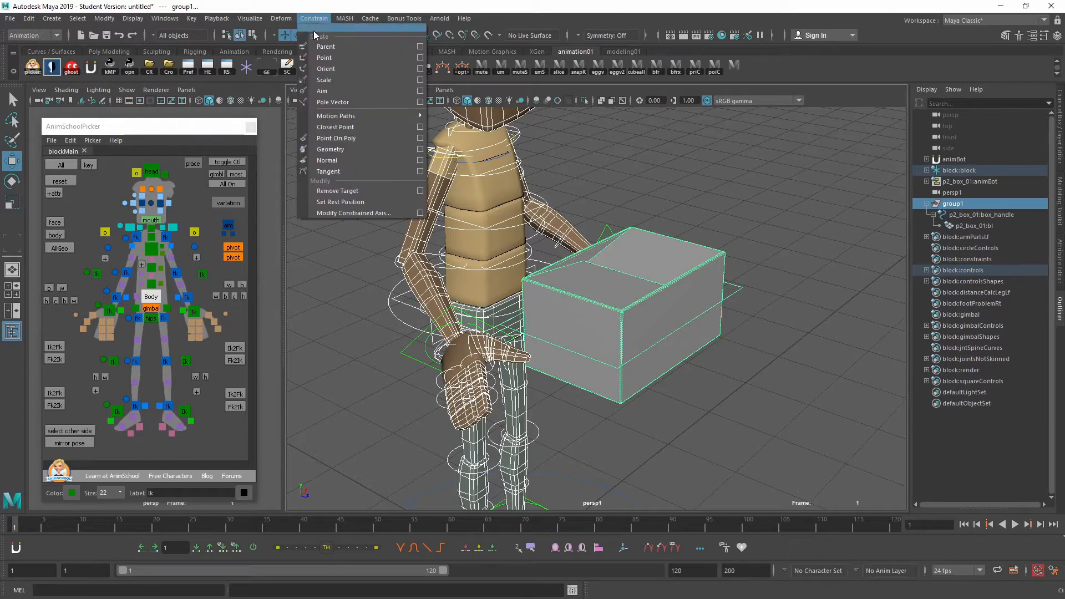
pyautogui.click(421, 47)
pyautogui.moveTo(510, 249); pyautogui.dragTo(451, 165)
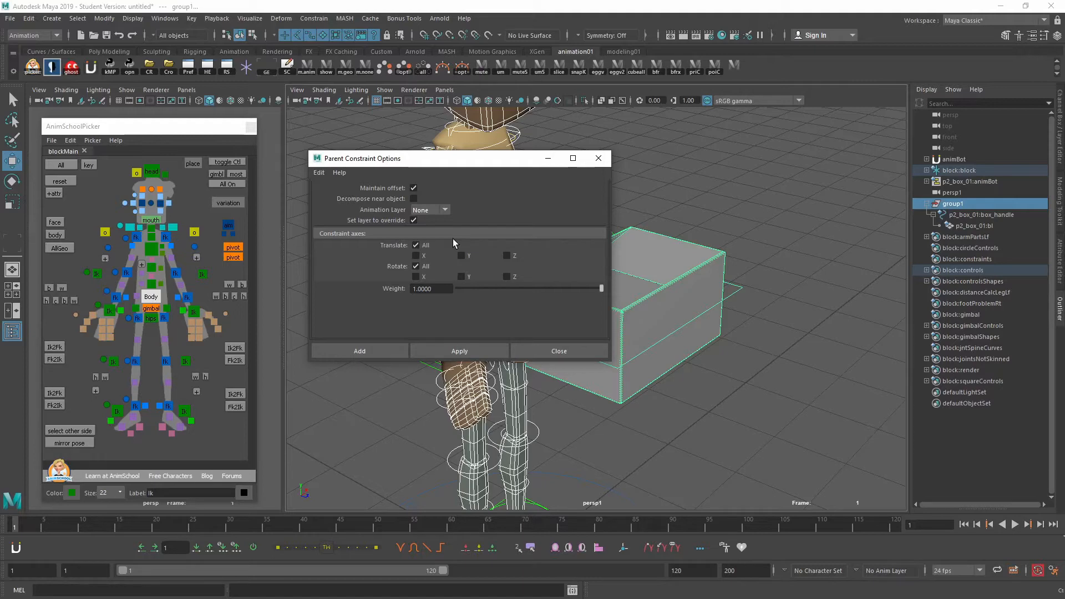
pyautogui.click(388, 351)
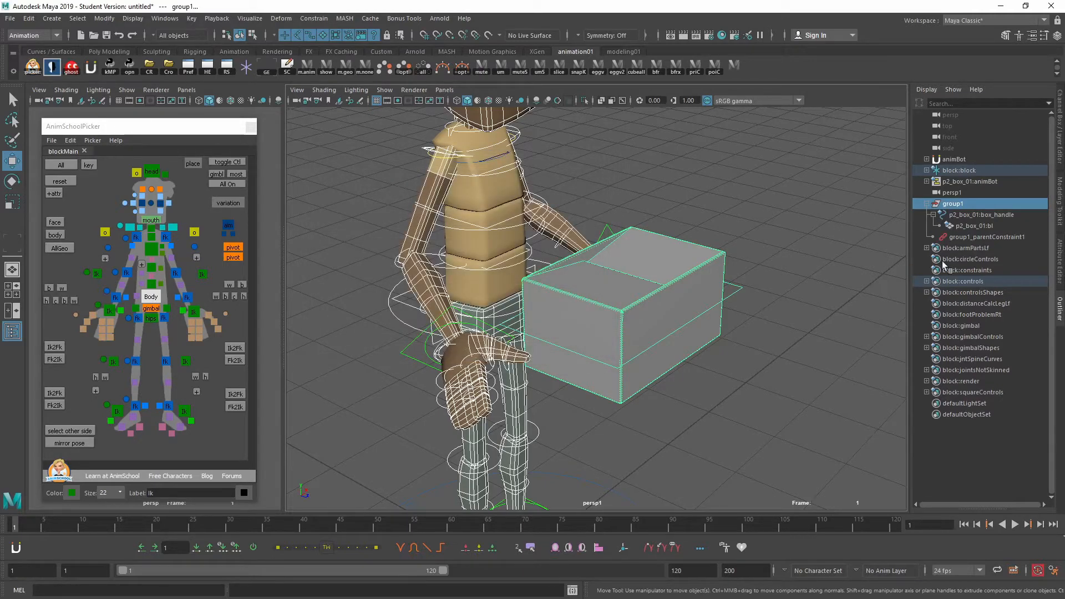
# Inspect the attributes of the box group's new parent constraint and compare it with the group itself in the Outliner
pyautogui.click(964, 237)
pyautogui.scroll(3, 674, 377)
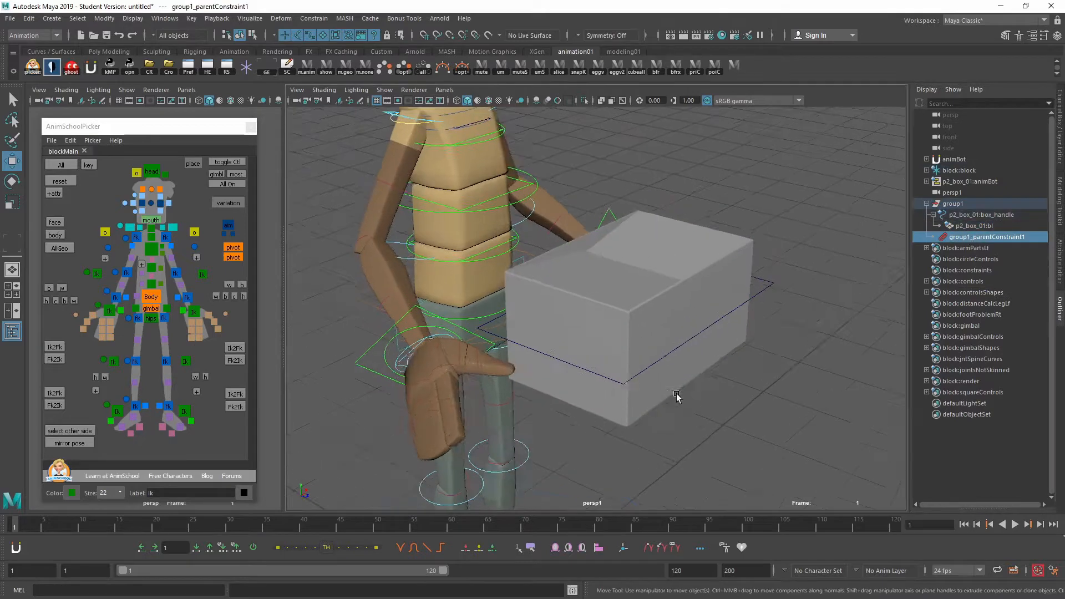
pyautogui.hotkey('ctrl', 'a')
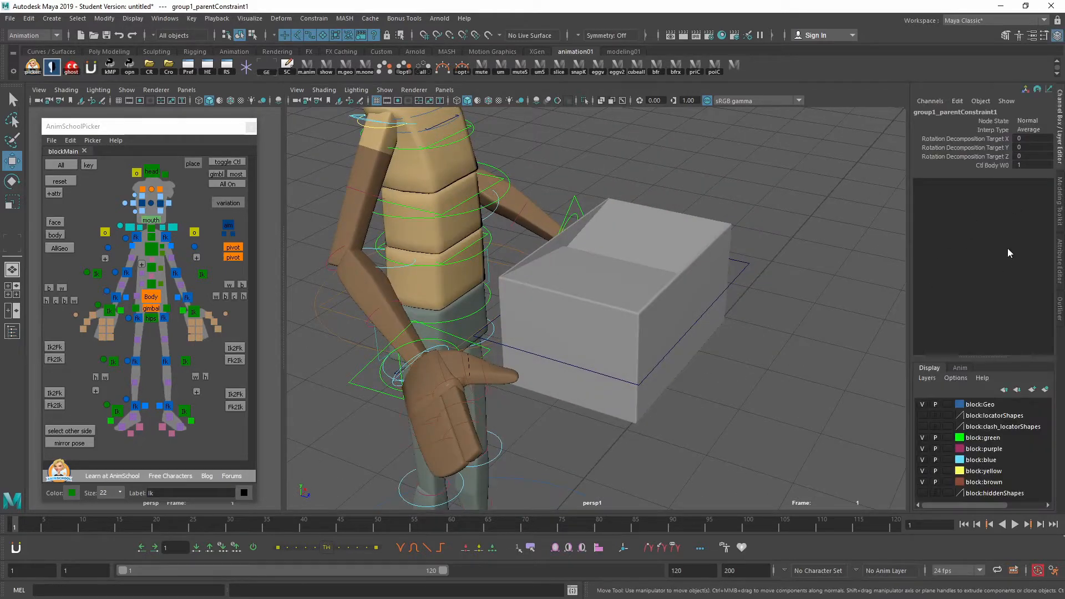
pyautogui.hotkey('shift', 'o')
pyautogui.keyDown('alt'); pyautogui.moveTo(738, 302); pyautogui.dragTo(792, 309); pyautogui.keyUp('alt')
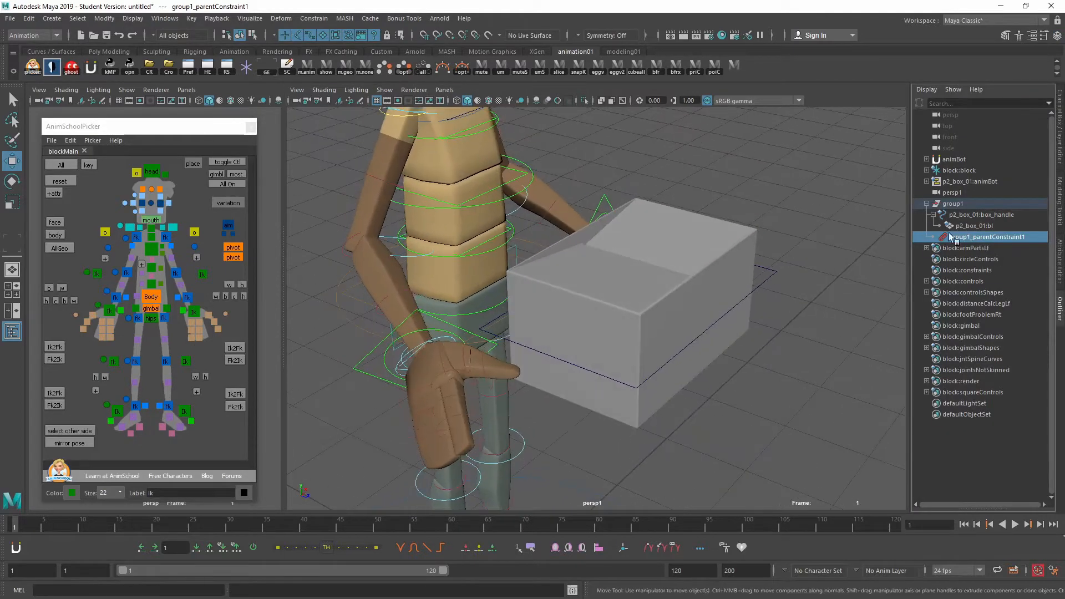
pyautogui.click(953, 205)
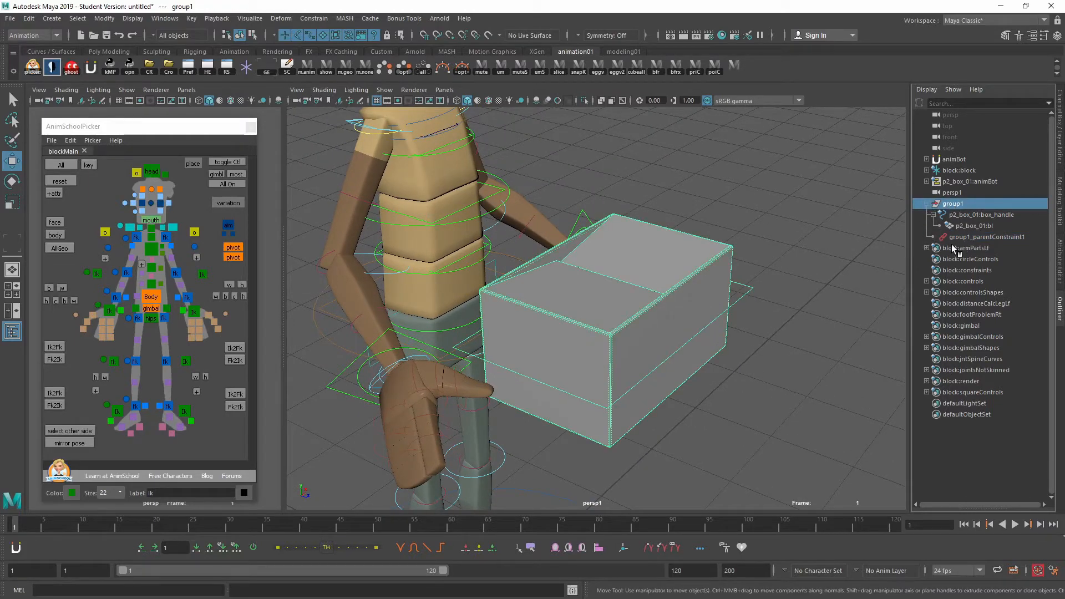
pyautogui.keyDown('alt'); pyautogui.moveTo(751, 373); pyautogui.dragTo(788, 355, button='middle'); pyautogui.keyUp('alt')
pyautogui.click(778, 349)
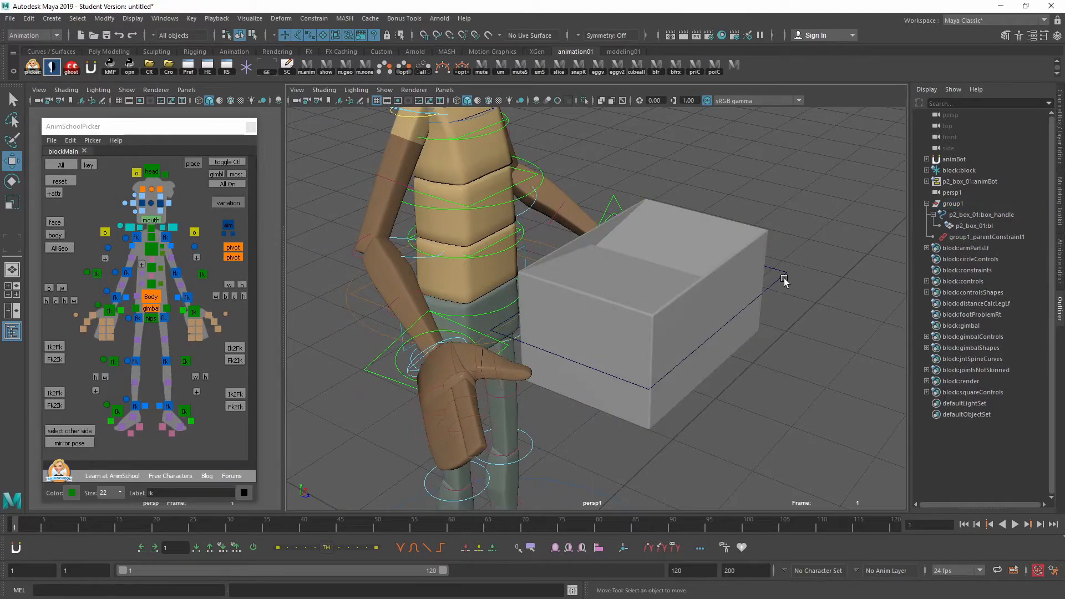
pyautogui.keyDown('alt'); pyautogui.moveTo(738, 313); pyautogui.dragTo(714, 321, button='middle'); pyautogui.keyUp('alt')
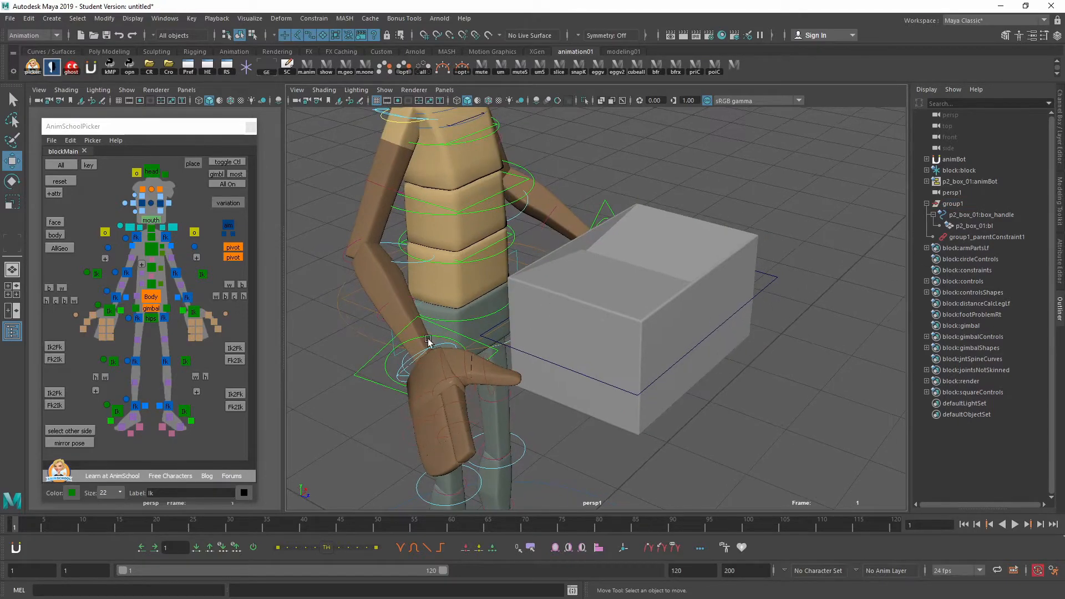
# Select the main body control, move it to test whether the box follows, and undo the move
pyautogui.click(358, 331)
pyautogui.keyDown('alt'); pyautogui.moveTo(547, 396); pyautogui.dragTo(550, 369, button='right'); pyautogui.keyUp('alt')
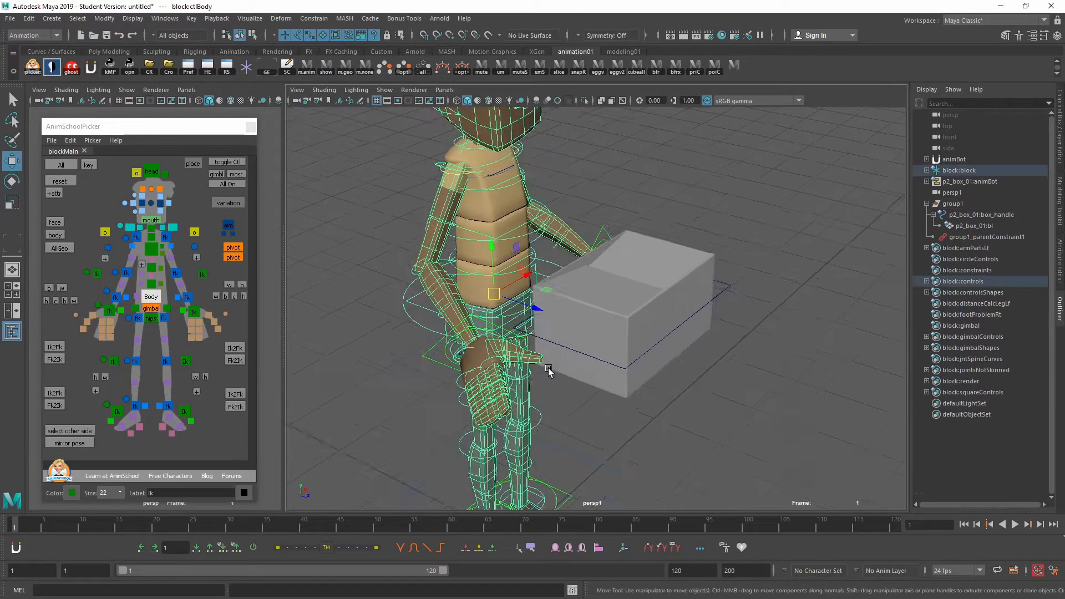
pyautogui.keyDown('alt'); pyautogui.moveTo(549, 369); pyautogui.dragTo(591, 347, button='middle'); pyautogui.keyUp('alt')
pyautogui.moveTo(671, 275); pyautogui.dragTo(639, 282, button='middle')
pyautogui.hotkey('ctrl', 'z')
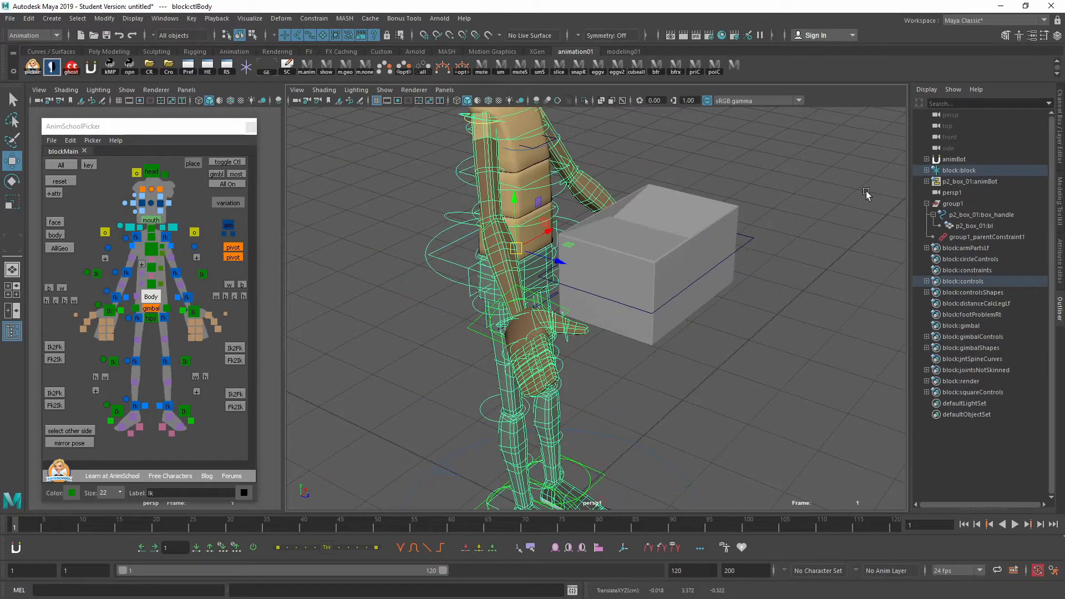
pyautogui.hotkey('ctrl', 'z')
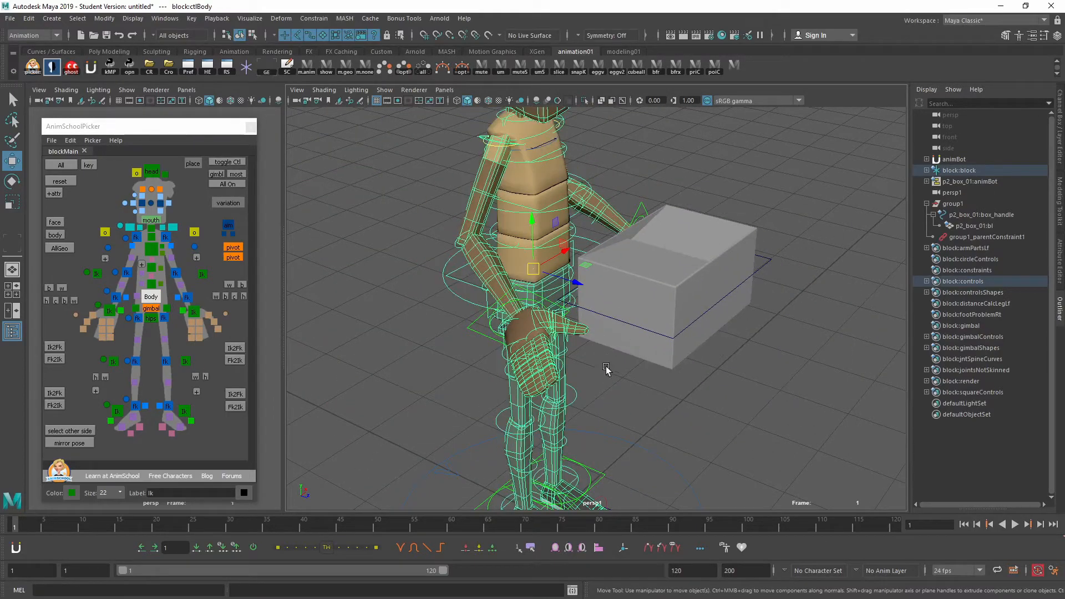
# Key the body control's Translate X, Y, Z and Rotate X, Y, Z channels at frame 1
pyautogui.press('w')
pyautogui.click(1059, 129)
pyautogui.moveTo(993, 121); pyautogui.dragTo(997, 166)
pyautogui.rightClick(997, 165)
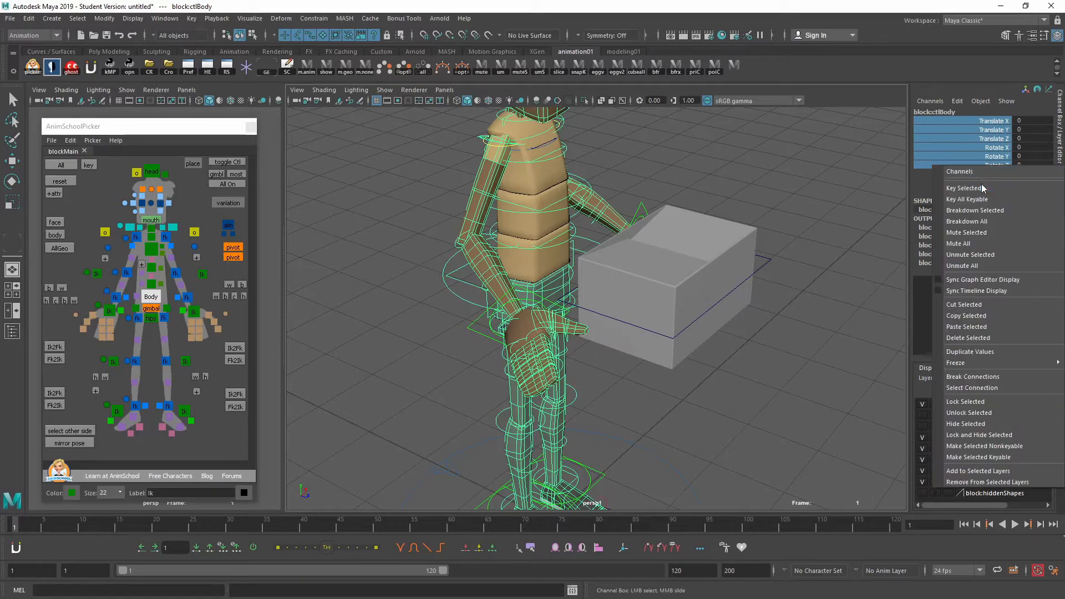
pyautogui.click(976, 188)
# Move the keyed body control to test the box's attachment again, and undo the move
pyautogui.press('w')
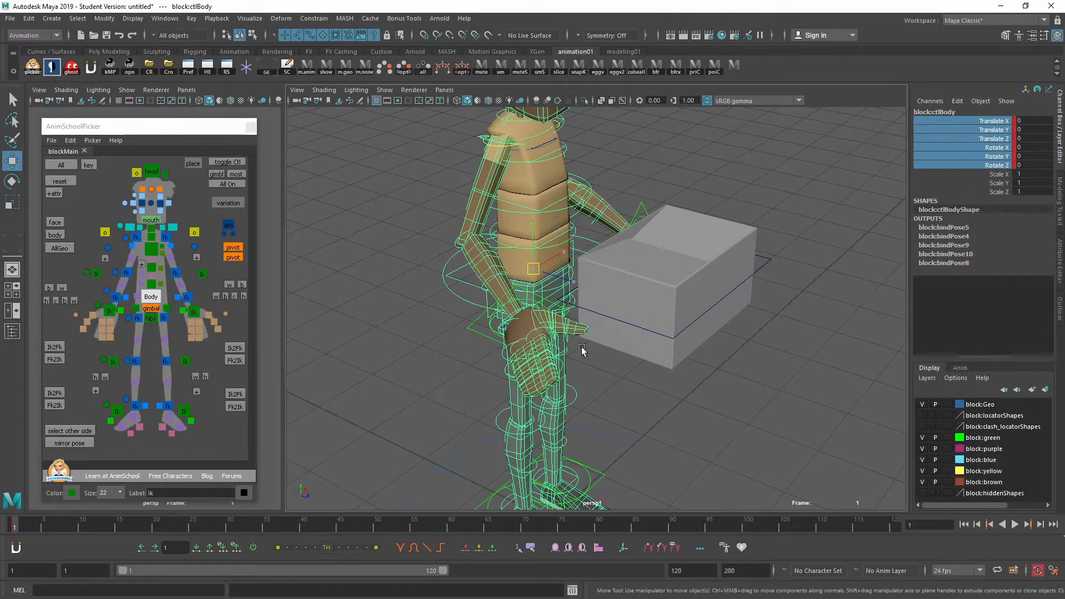
pyautogui.moveTo(625, 346); pyautogui.dragTo(566, 328, button='middle')
pyautogui.hotkey('ctrl', 'z')
# Select the box handle and key its translate and rotate channels at frame 1
pyautogui.click(762, 266)
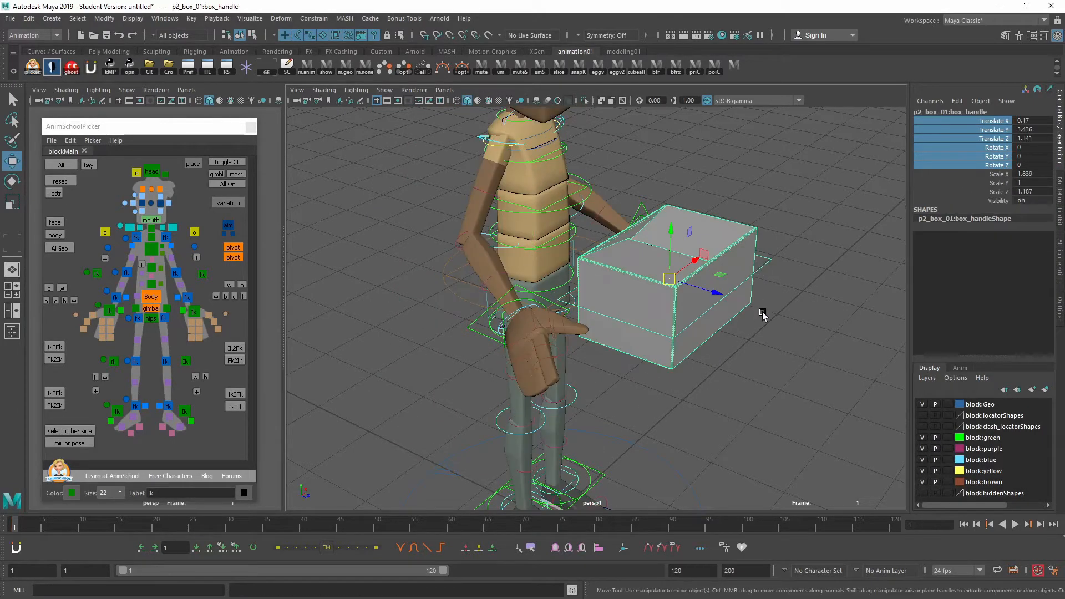
pyautogui.keyDown('alt'); pyautogui.moveTo(761, 309); pyautogui.dragTo(773, 304); pyautogui.keyUp('alt')
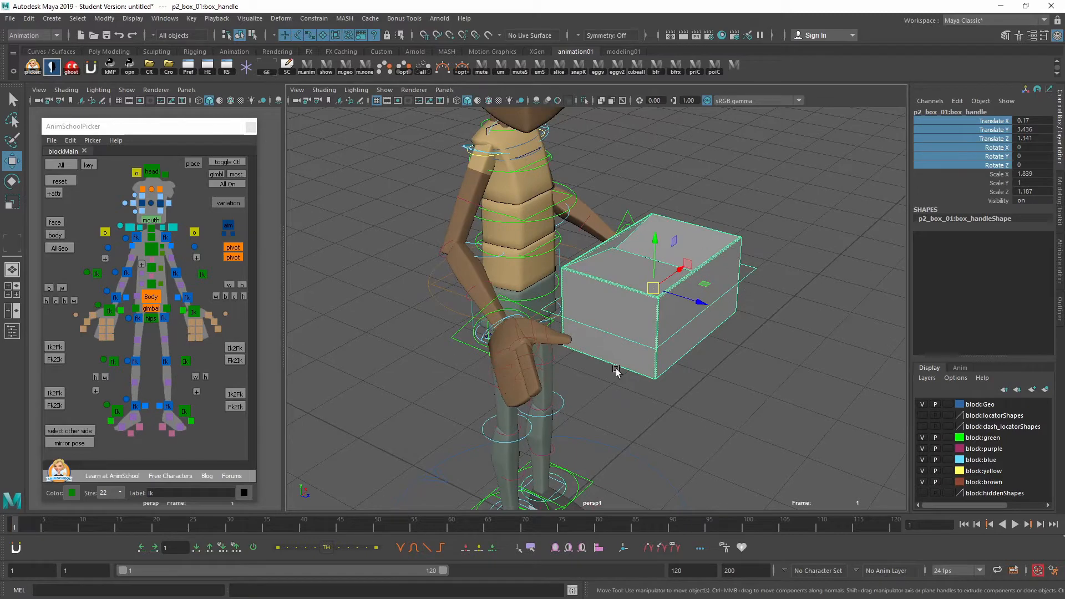
pyautogui.rightClick(990, 136)
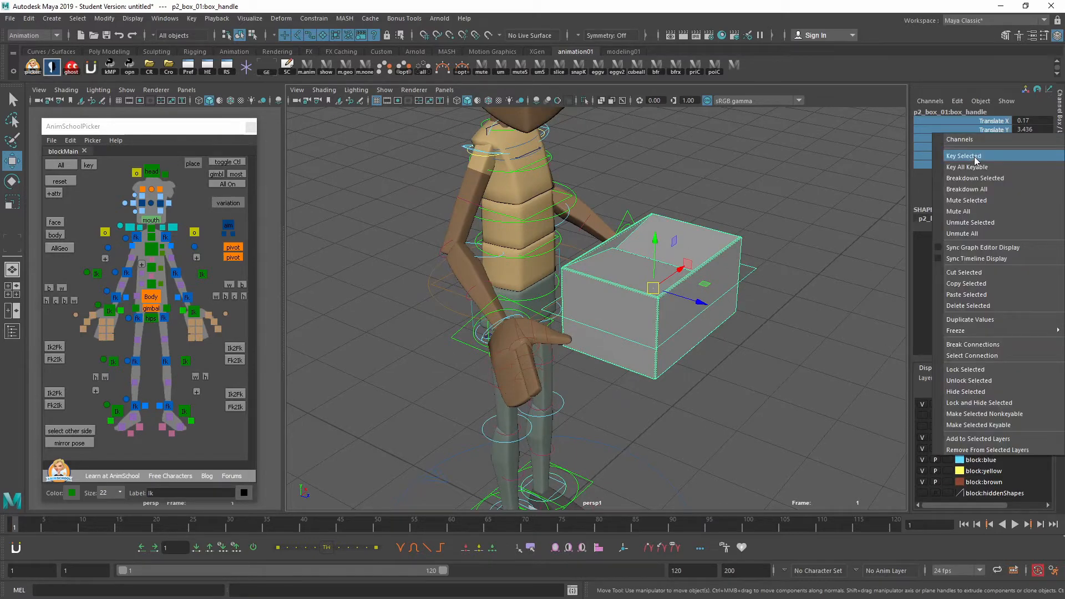
pyautogui.click(974, 157)
# Reselect the box handle and try moving it independently of the character
pyautogui.click(784, 327)
pyautogui.click(754, 274)
pyautogui.moveTo(756, 395); pyautogui.dragTo(830, 282, button='middle')
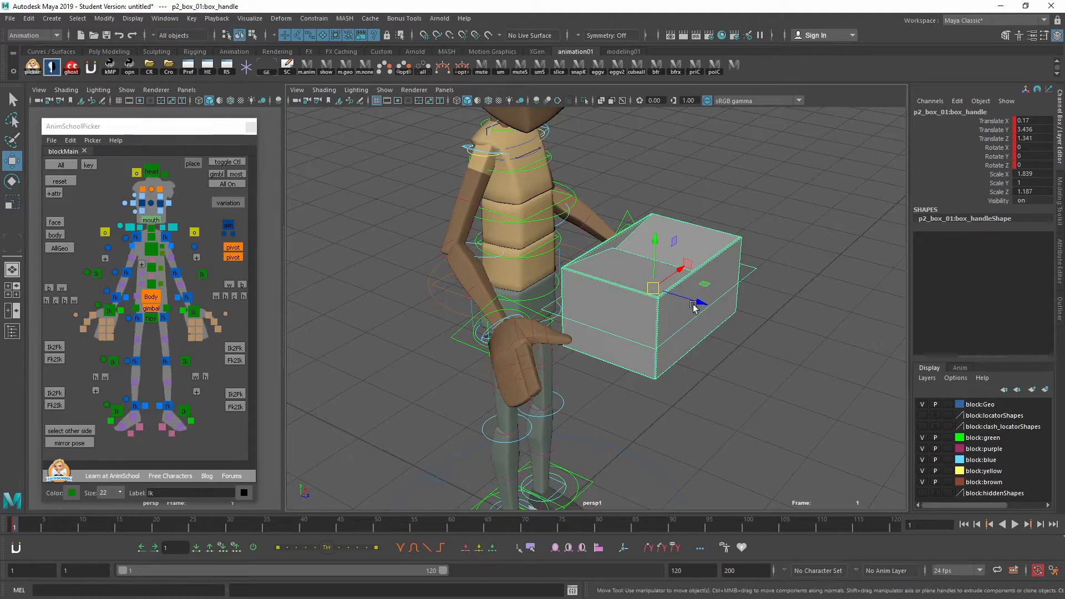
# Select the box's group and inspect its constrained translate and rotate channels
pyautogui.keyDown('alt'); pyautogui.moveTo(697, 306); pyautogui.dragTo(690, 312, button='middle'); pyautogui.keyUp('alt')
pyautogui.click(758, 322)
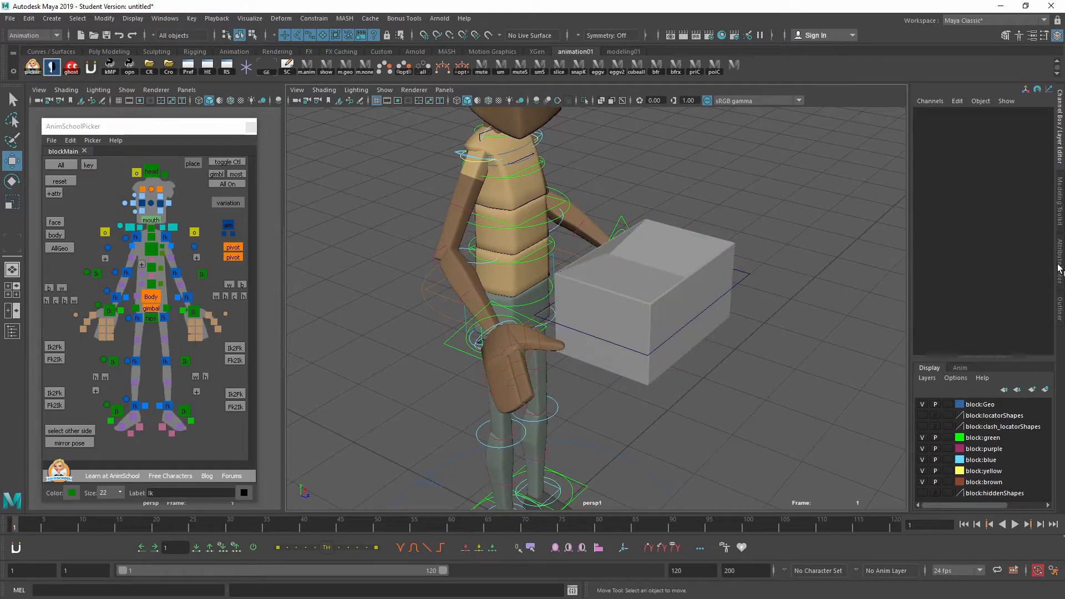
pyautogui.click(1060, 309)
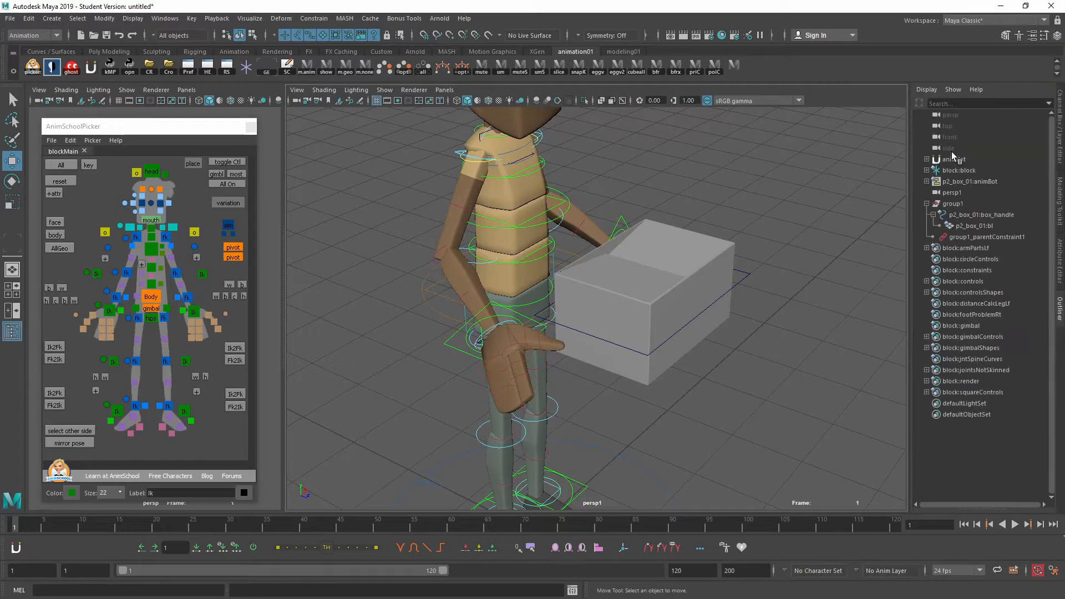
pyautogui.click(970, 206)
pyautogui.keyDown('alt'); pyautogui.moveTo(776, 296); pyautogui.dragTo(787, 283, button='middle'); pyautogui.keyUp('alt')
pyautogui.click(1060, 128)
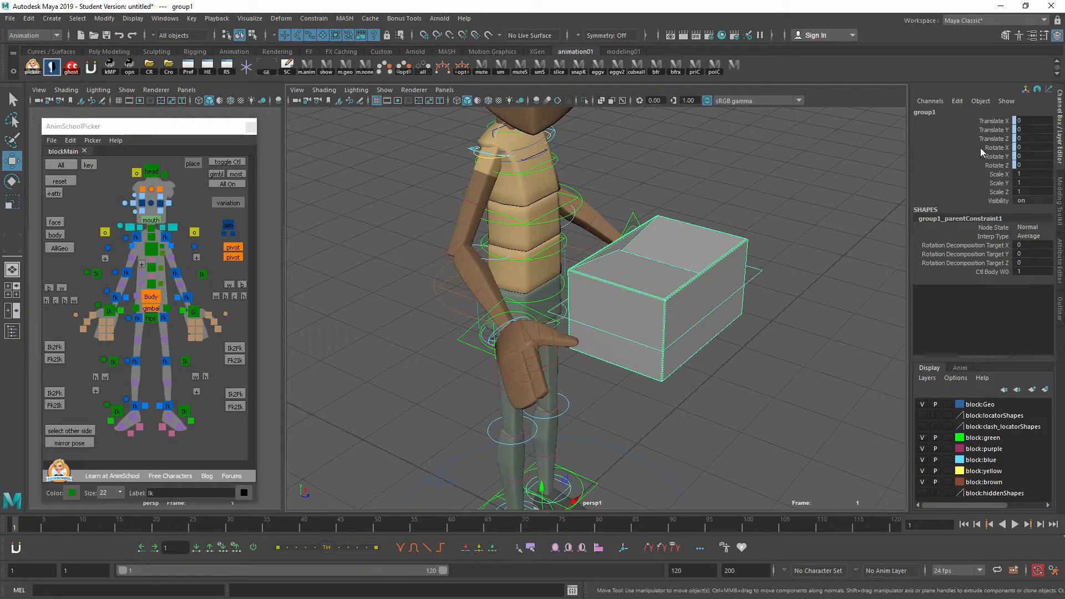
pyautogui.keyDown('alt'); pyautogui.moveTo(761, 290); pyautogui.dragTo(751, 313); pyautogui.keyUp('alt')
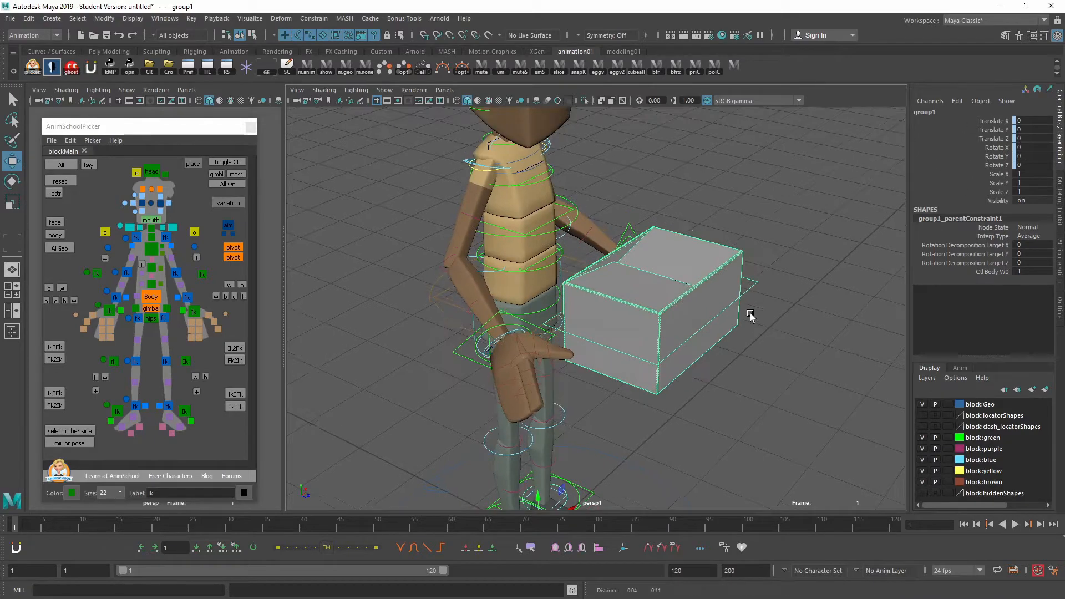
# Move the character's body control as a test, then reselect the box's group and inspect its channel values
pyautogui.click(437, 318)
pyautogui.moveTo(674, 374); pyautogui.dragTo(567, 343, button='middle')
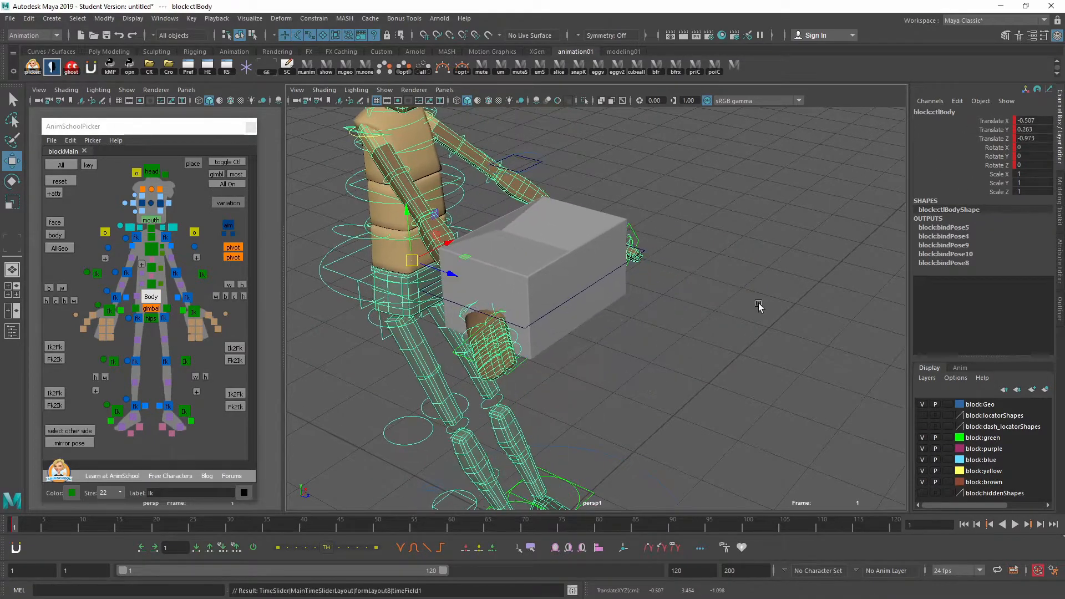
pyautogui.click(1060, 309)
pyautogui.click(959, 207)
pyautogui.click(1060, 128)
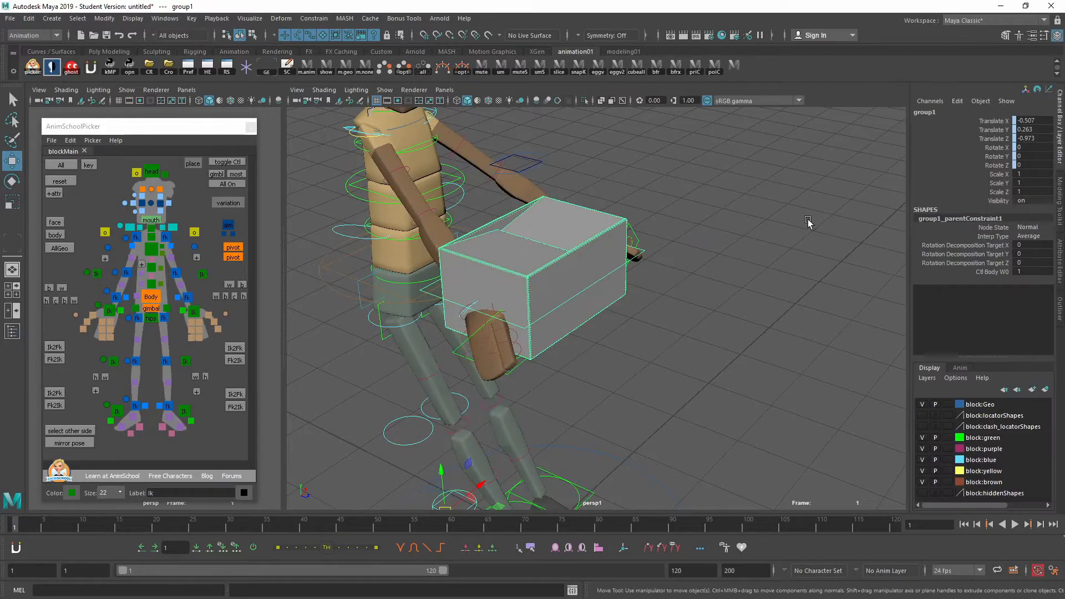
pyautogui.keyDown('alt'); pyautogui.moveTo(625, 299); pyautogui.dragTo(642, 304, button='middle'); pyautogui.keyUp('alt')
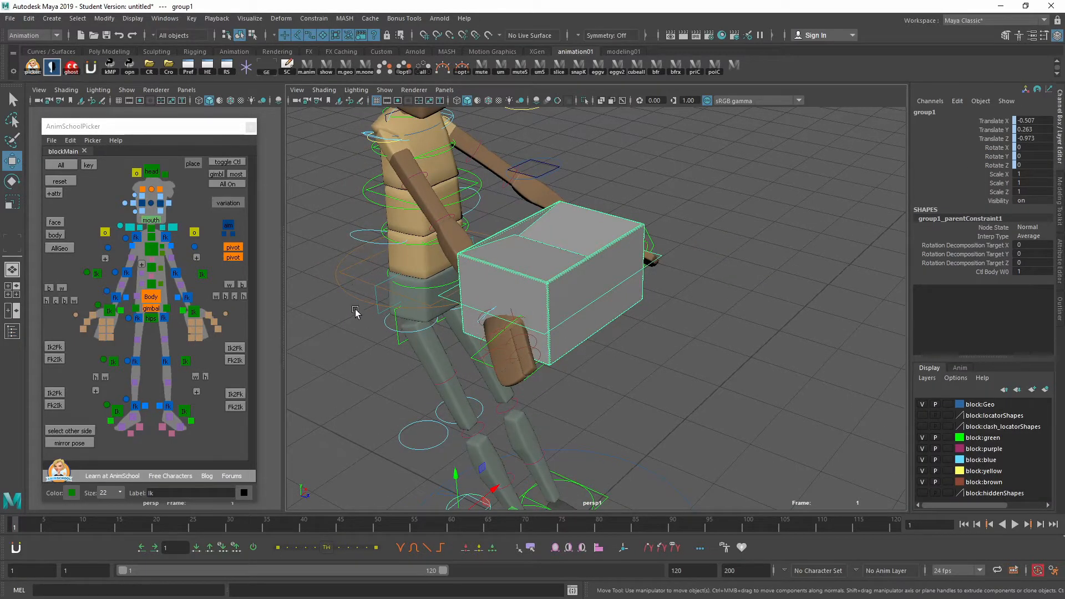
pyautogui.moveTo(484, 356)
pyautogui.keyDown('alt'); pyautogui.mouseDown()
pyautogui.moveTo(473, 349)
pyautogui.moveTo(500, 364)
pyautogui.mouseUp(); pyautogui.keyUp('alt')
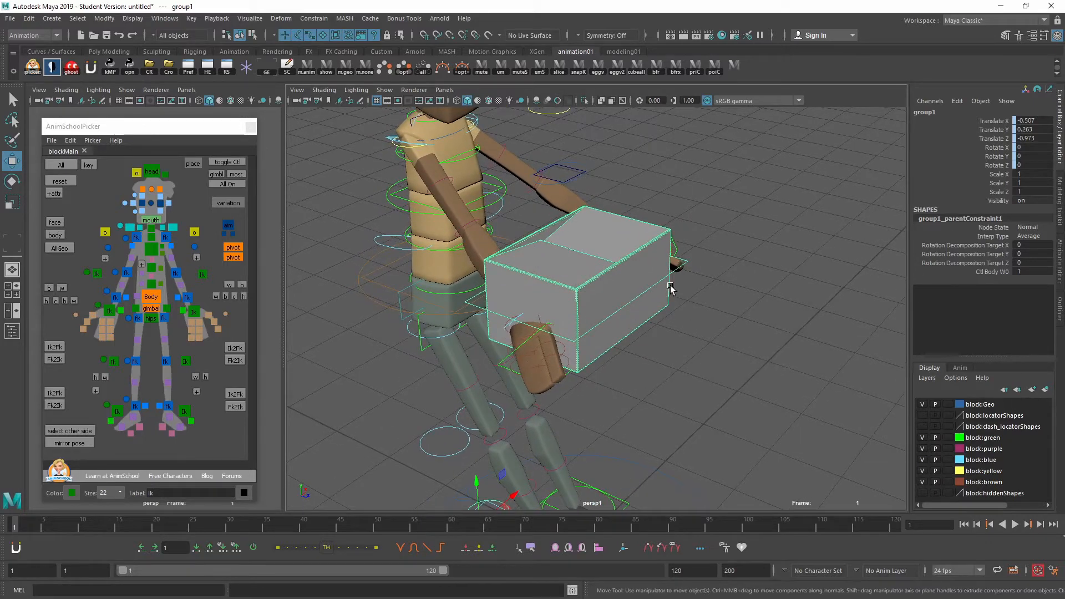
# Try keying the constrained box group, then undo the key and the body control's test move
pyautogui.press('s')
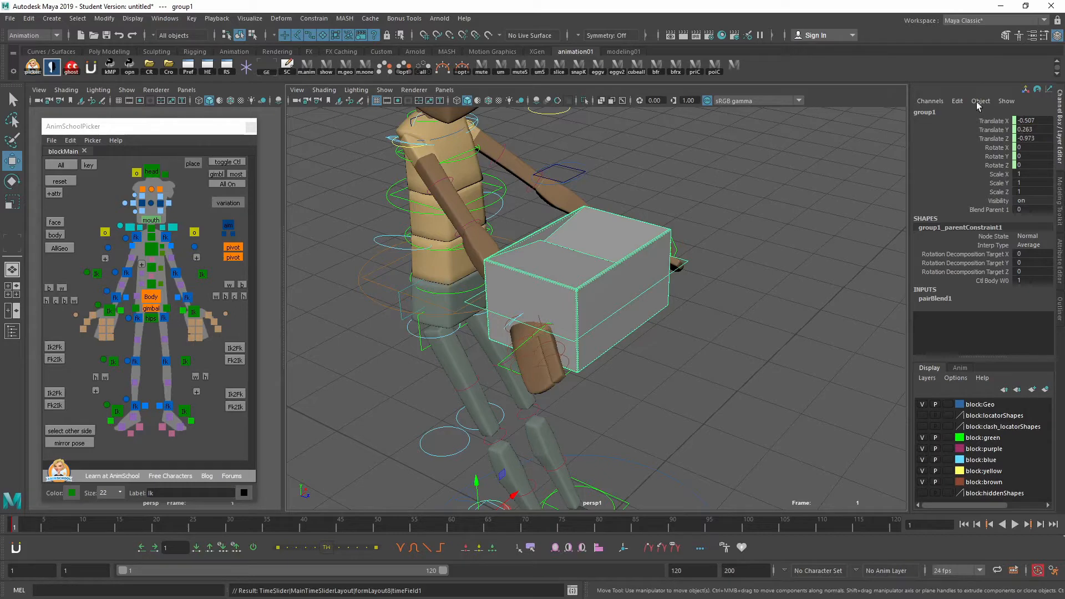
pyautogui.hotkey('ctrl', 'z')
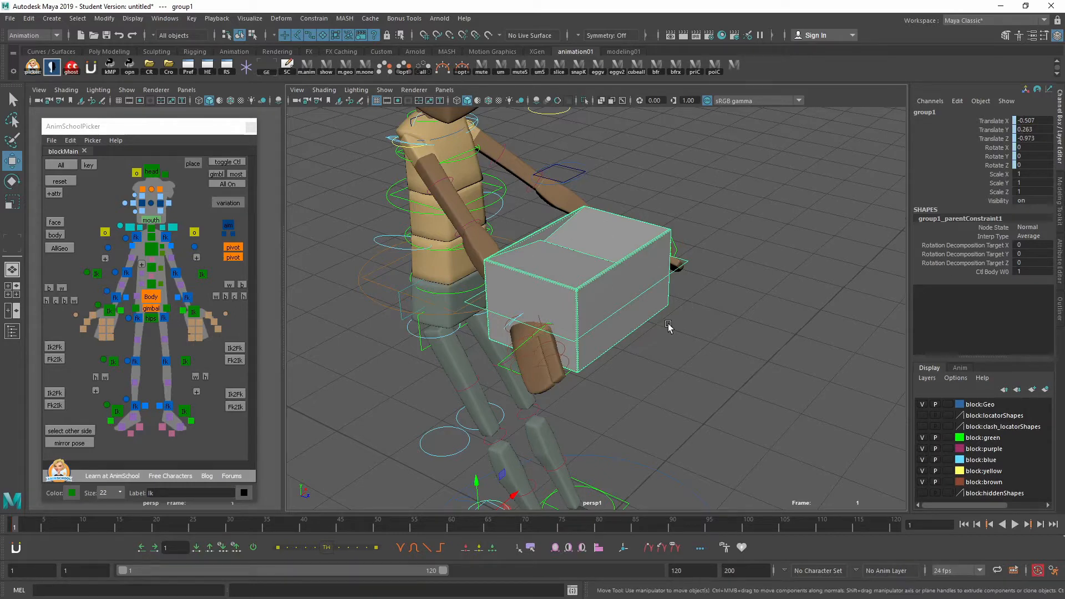
pyautogui.click(557, 384)
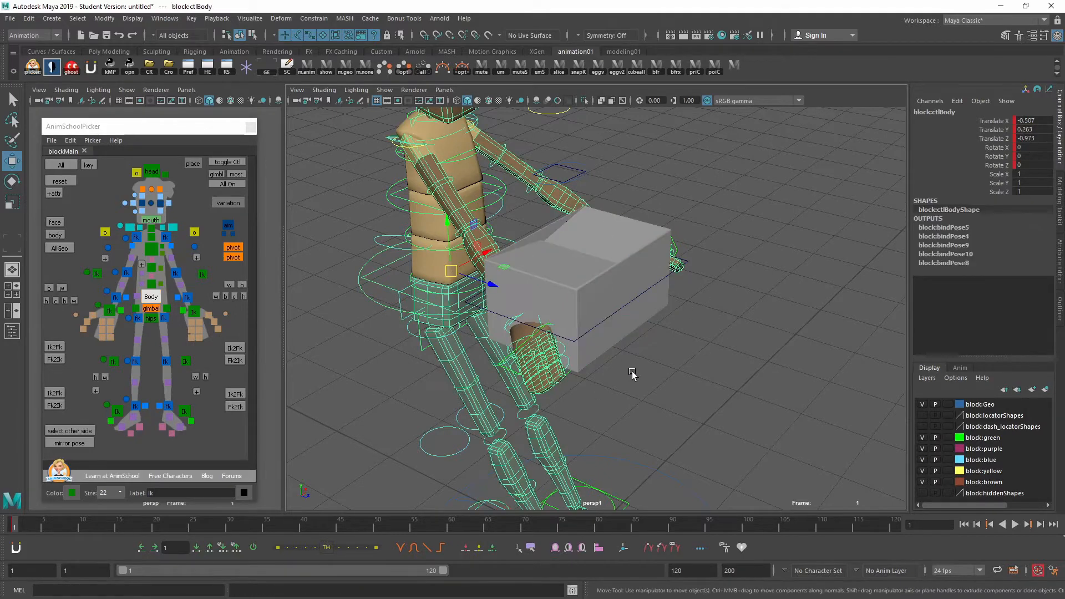
pyautogui.hotkey('ctrl', 'z')
pyautogui.hotkey('ctrl', 'z')
pyautogui.keyDown('alt'); pyautogui.moveTo(811, 351); pyautogui.dragTo(793, 351); pyautogui.keyUp('alt')
pyautogui.hotkey('ctrl', 'z')
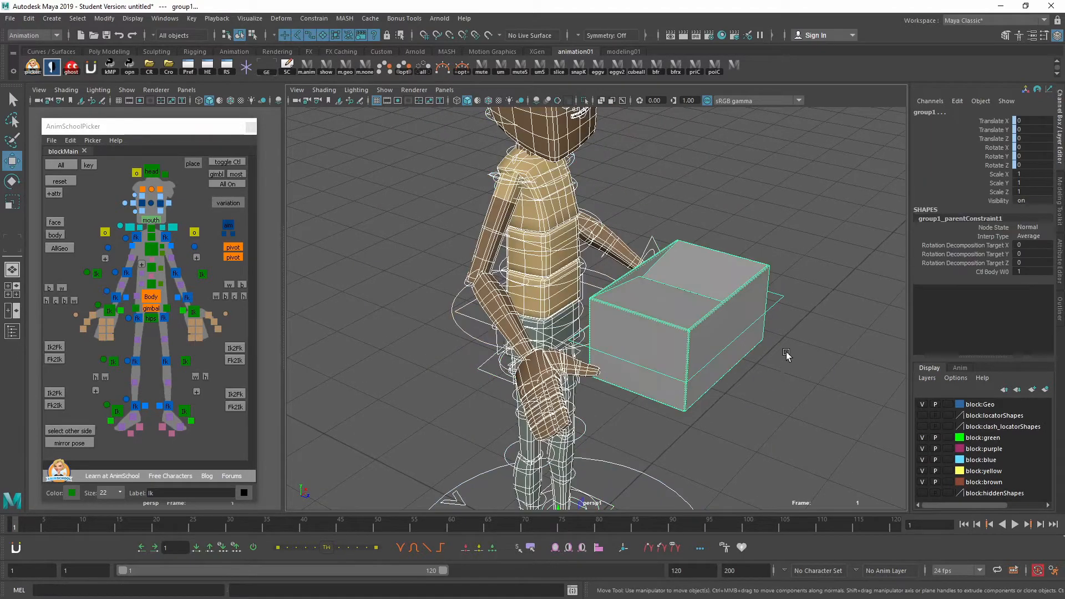
# Select the box handle and move it freely in front of the character as a test, away from the hands
pyautogui.click(784, 306)
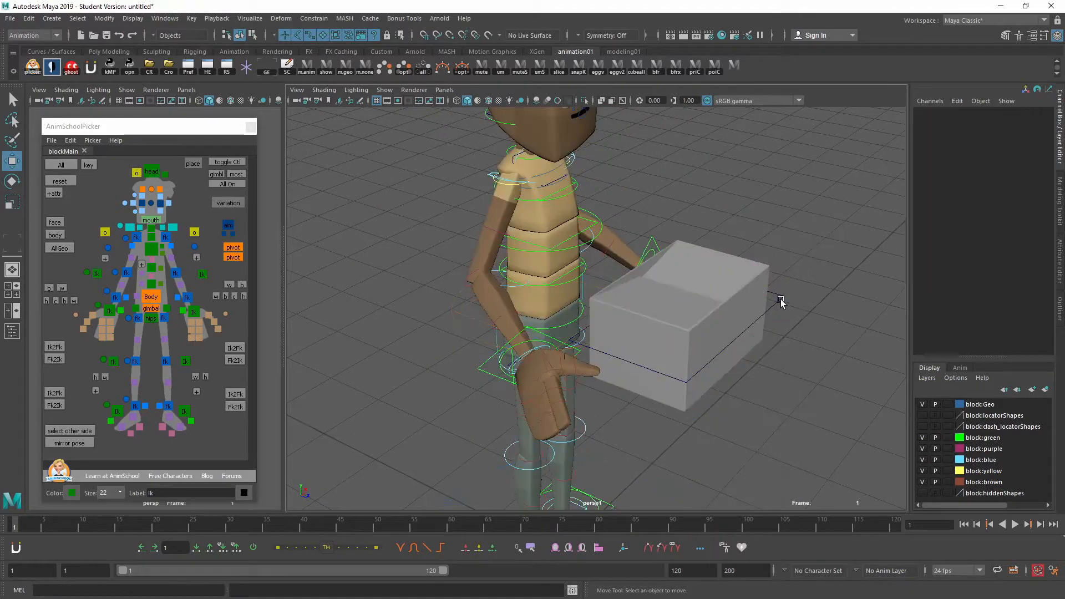
pyautogui.click(781, 300)
pyautogui.keyDown('alt'); pyautogui.moveTo(780, 300); pyautogui.dragTo(787, 350); pyautogui.keyUp('alt')
pyautogui.keyDown('alt'); pyautogui.moveTo(765, 395); pyautogui.dragTo(743, 379); pyautogui.keyUp('alt')
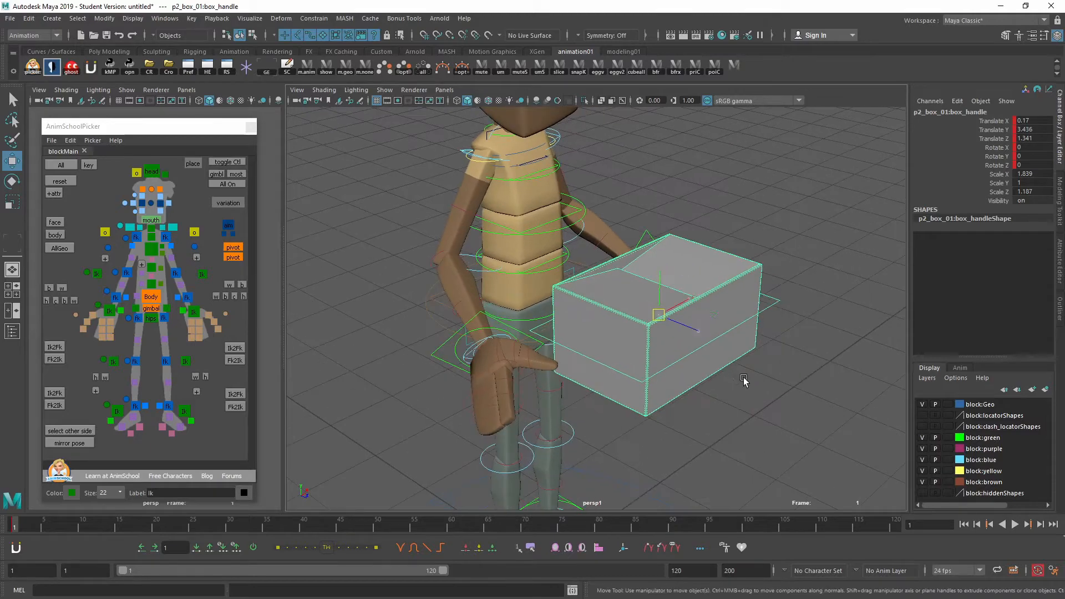
pyautogui.moveTo(743, 379); pyautogui.dragTo(794, 252, button='middle')
pyautogui.moveTo(704, 340)
pyautogui.keyDown('alt'); pyautogui.mouseDown()
pyautogui.moveTo(733, 364)
pyautogui.moveTo(725, 345)
pyautogui.mouseUp(); pyautogui.keyUp('alt')
pyautogui.keyDown('alt'); pyautogui.moveTo(726, 345); pyautogui.dragTo(753, 366, button='middle'); pyautogui.keyUp('alt')
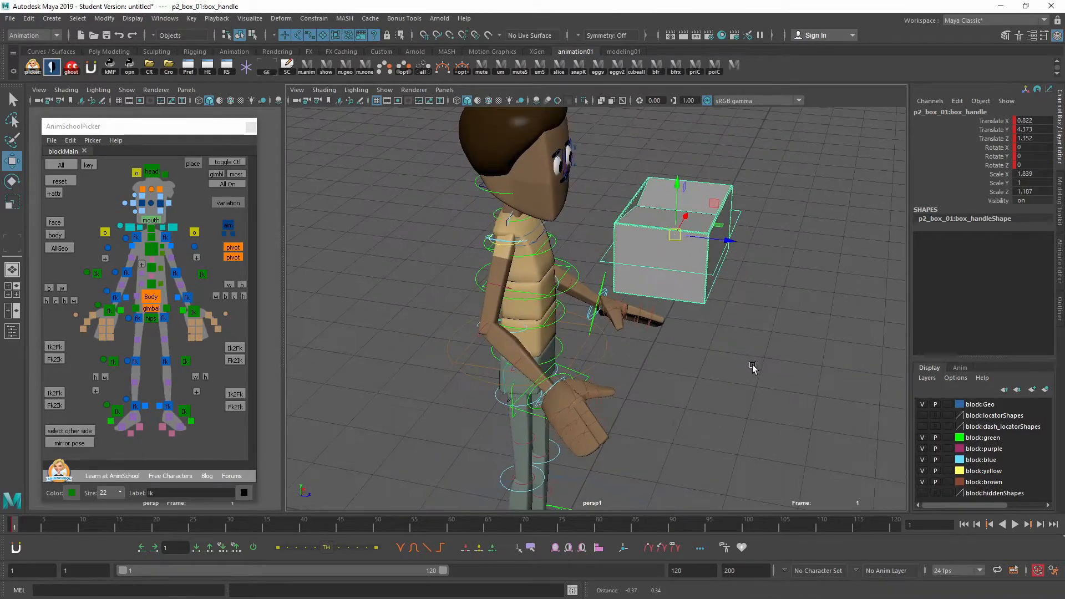
pyautogui.moveTo(753, 366)
pyautogui.keyDown('alt'); pyautogui.mouseDown()
pyautogui.moveTo(750, 356)
pyautogui.moveTo(723, 364)
pyautogui.moveTo(761, 383)
pyautogui.mouseUp(); pyautogui.keyUp('alt')
pyautogui.moveTo(676, 313); pyautogui.dragTo(799, 381, button='middle')
pyautogui.scroll(3, 739, 361)
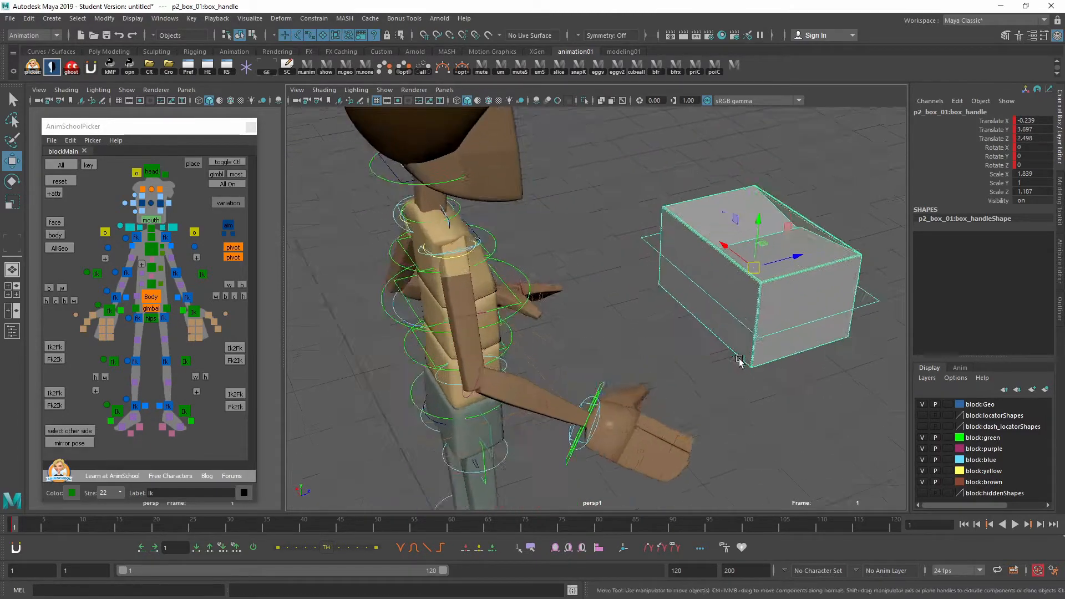
pyautogui.keyDown('alt'); pyautogui.moveTo(739, 361); pyautogui.dragTo(591, 322); pyautogui.keyUp('alt')
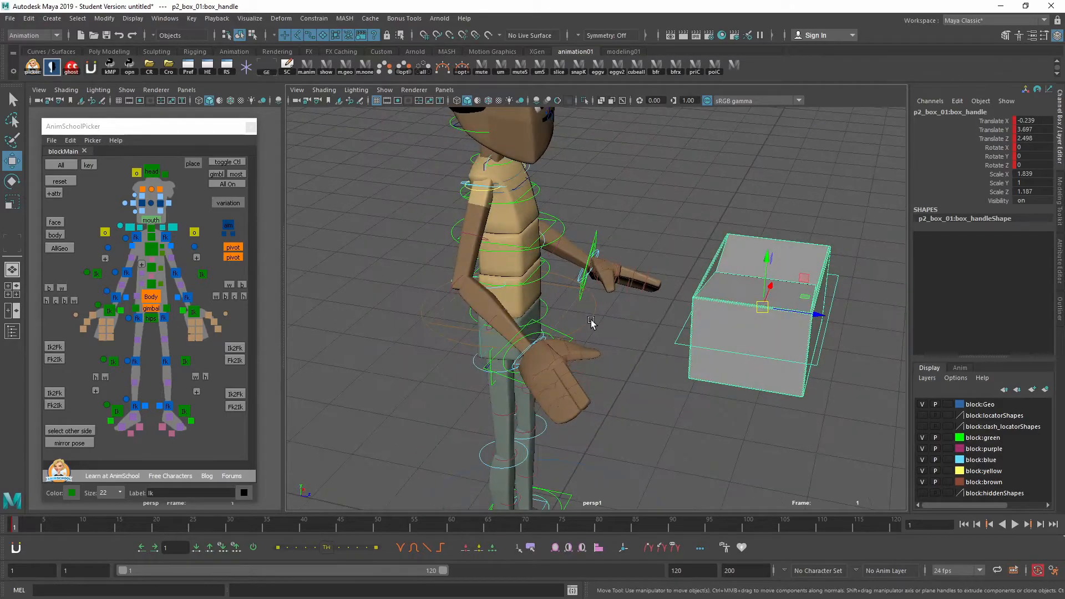
# Move the body control with the box offset from the hands as a test, then undo all the test moves
pyautogui.click(591, 322)
pyautogui.keyDown('alt'); pyautogui.moveTo(657, 361); pyautogui.dragTo(762, 371); pyautogui.keyUp('alt')
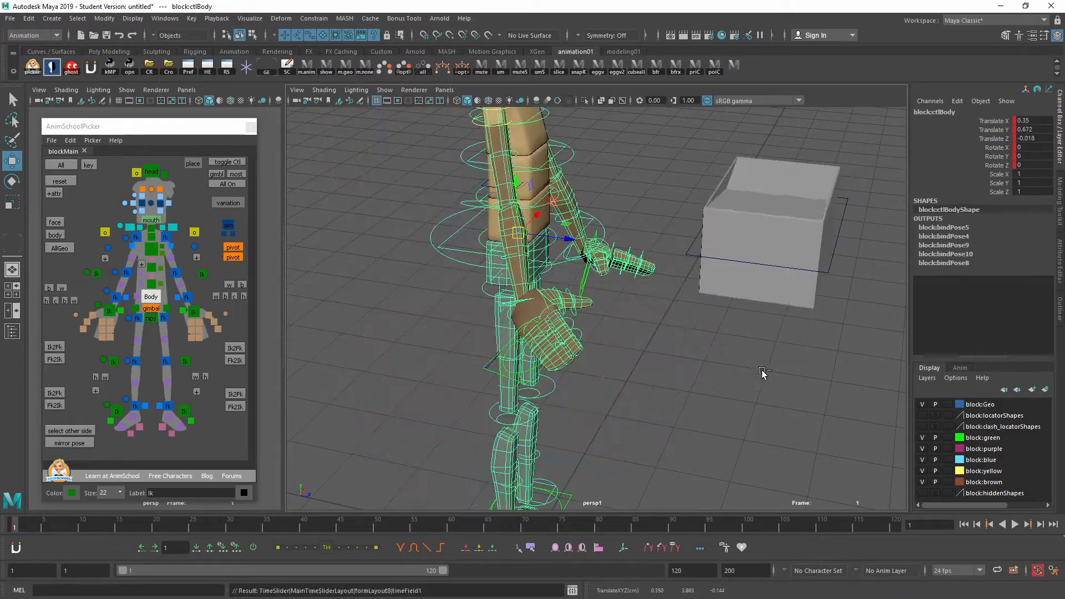
pyautogui.hotkey('ctrl', 'z')
pyautogui.keyDown('alt'); pyautogui.moveTo(698, 316); pyautogui.dragTo(752, 335, button='middle'); pyautogui.keyUp('alt')
pyautogui.hotkey('ctrl', 'z')
pyautogui.hotkey('ctrl', 'z')
pyautogui.hotkey('ctrl', 'z')
pyautogui.keyDown('alt'); pyautogui.moveTo(752, 335); pyautogui.dragTo(763, 388, button='right'); pyautogui.keyUp('alt')
pyautogui.click(692, 420)
pyautogui.keyDown('alt'); pyautogui.moveTo(692, 422); pyautogui.dragTo(713, 430, button='right'); pyautogui.keyUp('alt')
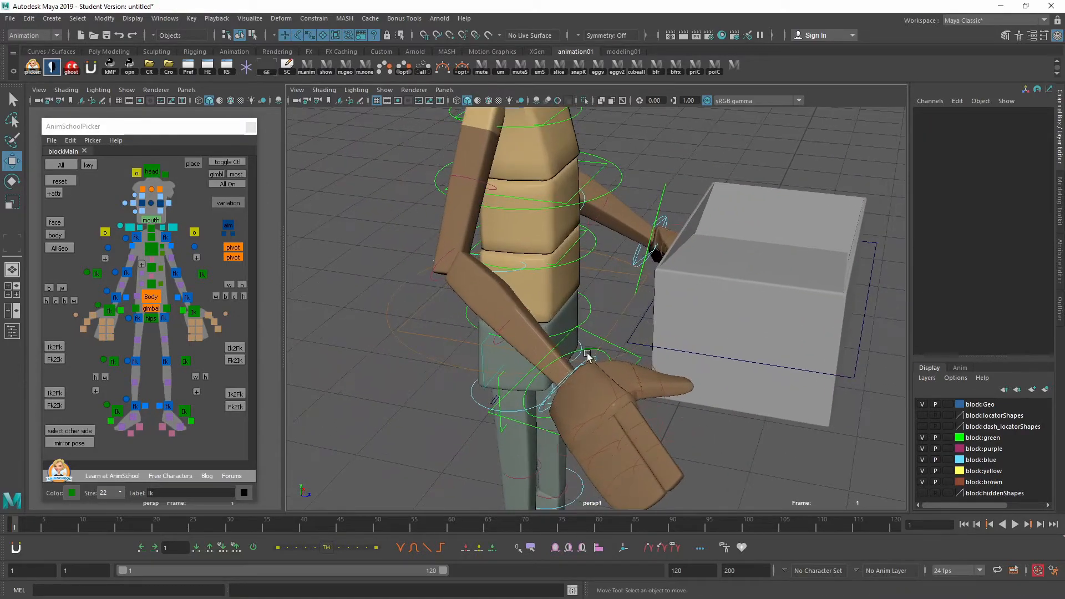
# Select the character's right arm IK control and inspect its attributes
pyautogui.click(584, 328)
pyautogui.keyDown('alt'); pyautogui.moveTo(630, 358); pyautogui.dragTo(612, 315, button='middle'); pyautogui.keyUp('alt')
pyautogui.keyDown('alt'); pyautogui.moveTo(612, 315); pyautogui.dragTo(649, 350, button='right'); pyautogui.keyUp('alt')
pyautogui.keyDown('alt'); pyautogui.moveTo(649, 349); pyautogui.dragTo(642, 372); pyautogui.keyUp('alt')
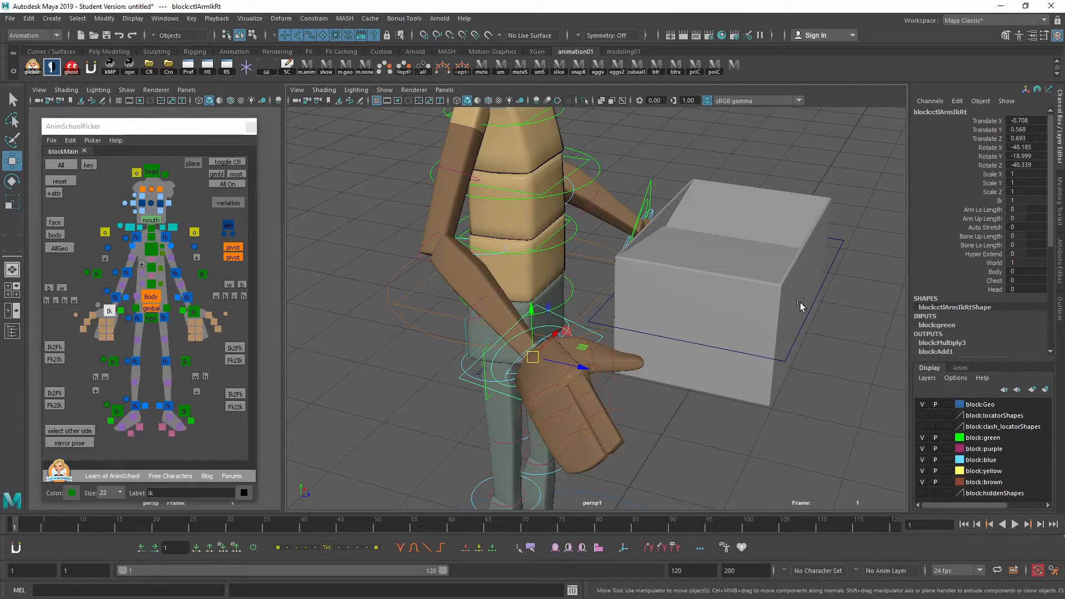
# Parent-constrain the right arm IK control to the box handle
pyautogui.click(840, 245)
pyautogui.moveTo(801, 423); pyautogui.dragTo(761, 306, button='middle')
pyautogui.click(844, 246)
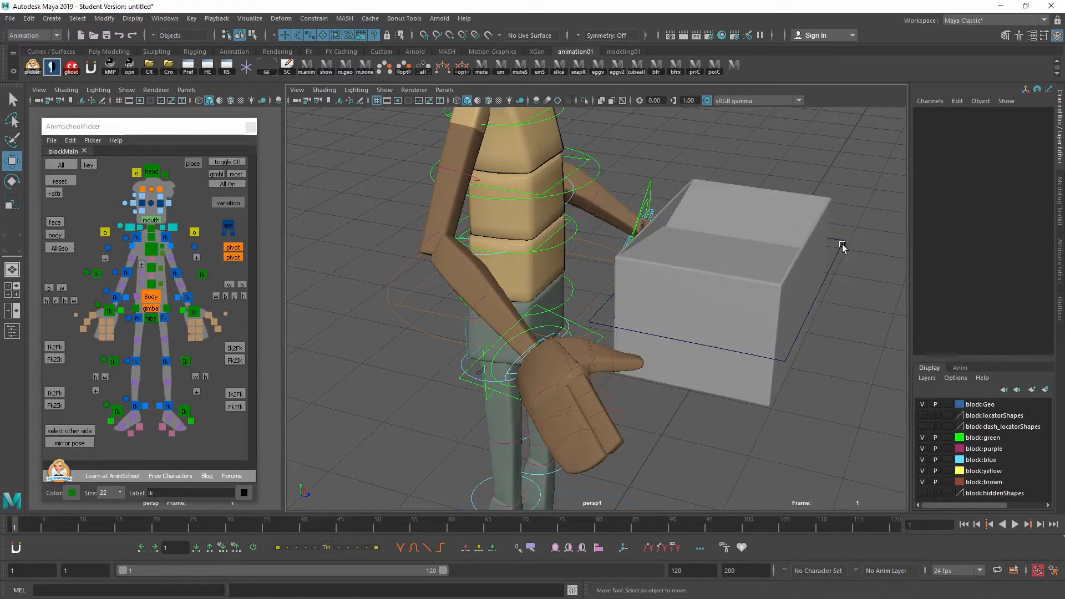
pyautogui.click(843, 247)
pyautogui.keyDown('alt'); pyautogui.moveTo(715, 390); pyautogui.dragTo(622, 390); pyautogui.keyUp('alt')
pyautogui.click(472, 337)
pyautogui.click(321, 20)
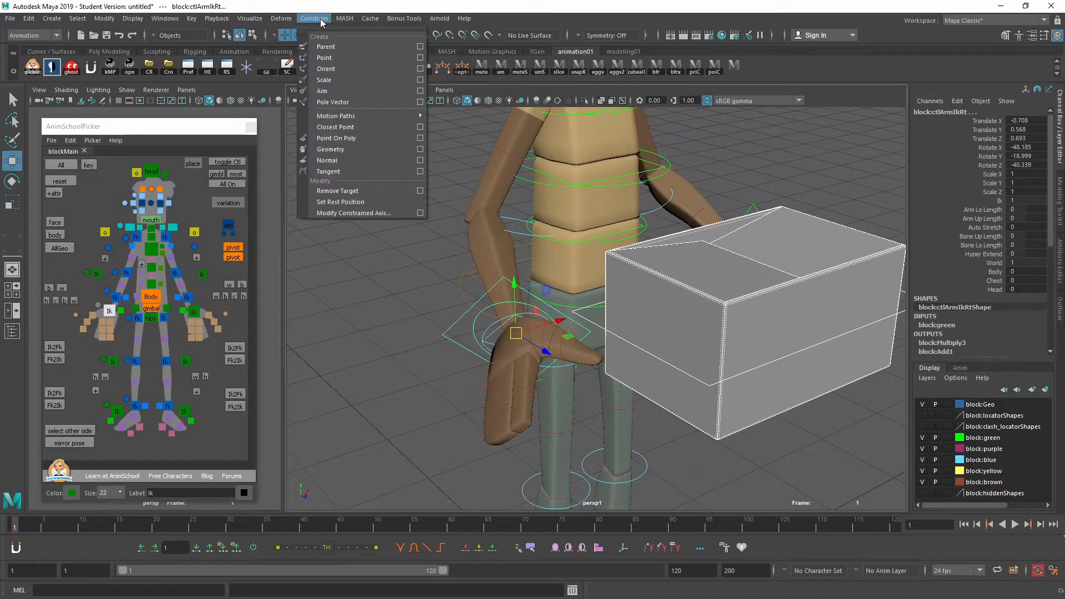
pyautogui.click(333, 47)
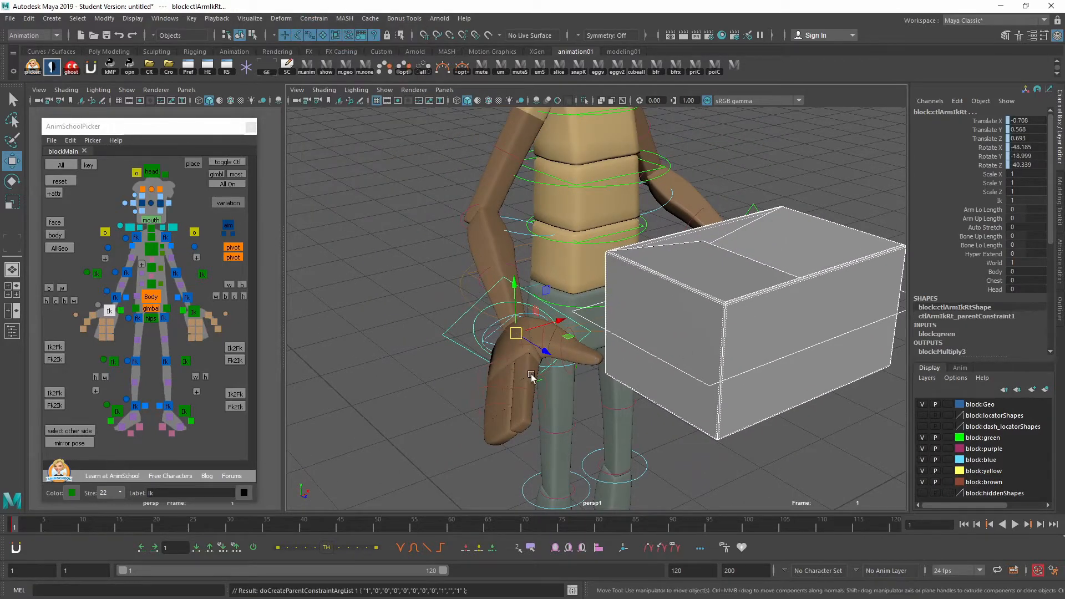
# Rotate the constrained right arm IK control to about -93.7, 1.6, -5.6 degrees to align the palm with the box's side
pyautogui.click(473, 398)
pyautogui.click(455, 340)
pyautogui.keyDown('alt'); pyautogui.moveTo(444, 371); pyautogui.dragTo(497, 394); pyautogui.keyUp('alt')
pyautogui.press('e')
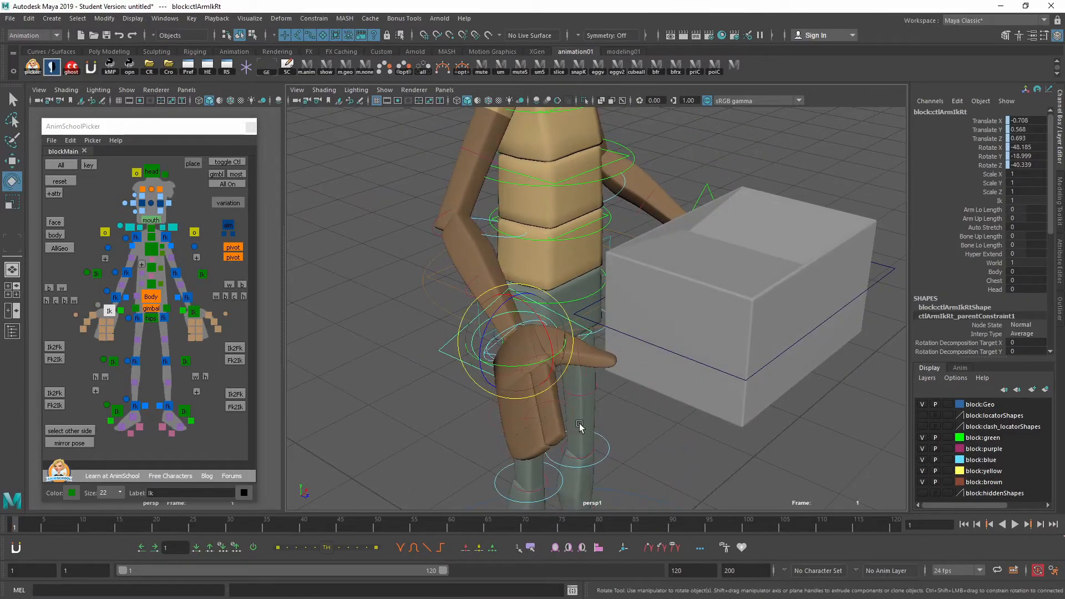
pyautogui.moveTo(580, 427)
pyautogui.keyDown('alt'); pyautogui.mouseDown()
pyautogui.moveTo(523, 415)
pyautogui.moveTo(585, 426)
pyautogui.mouseUp(); pyautogui.keyUp('alt')
pyautogui.keyDown('alt'); pyautogui.moveTo(584, 425); pyautogui.dragTo(727, 371); pyautogui.keyUp('alt')
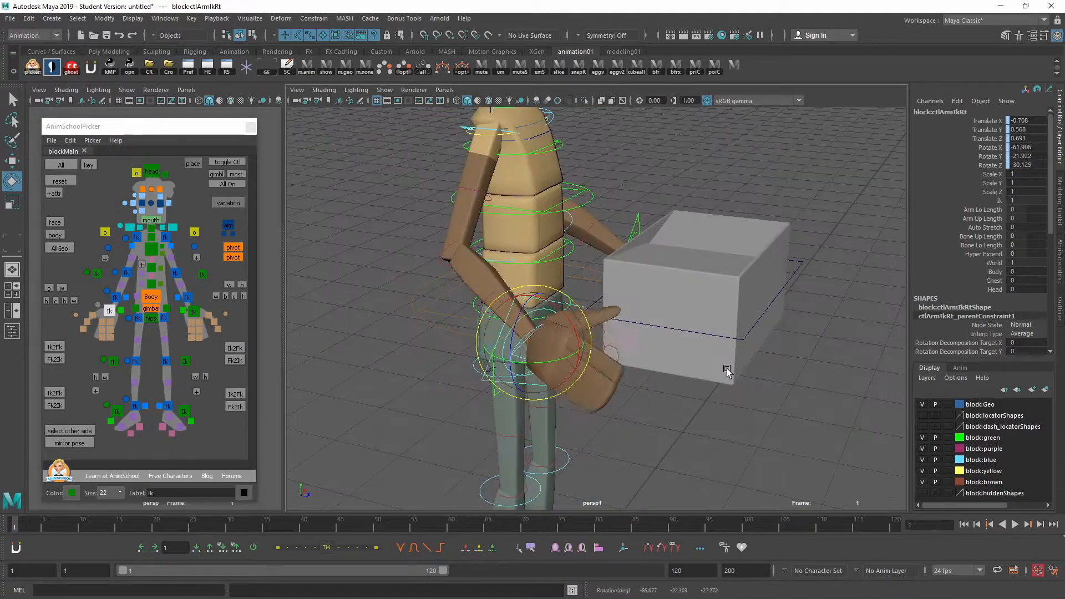
pyautogui.moveTo(727, 371); pyautogui.dragTo(716, 370, button='middle')
pyautogui.keyDown('alt'); pyautogui.moveTo(717, 371); pyautogui.dragTo(653, 408); pyautogui.keyUp('alt')
pyautogui.moveTo(653, 408); pyautogui.dragTo(641, 396, button='middle')
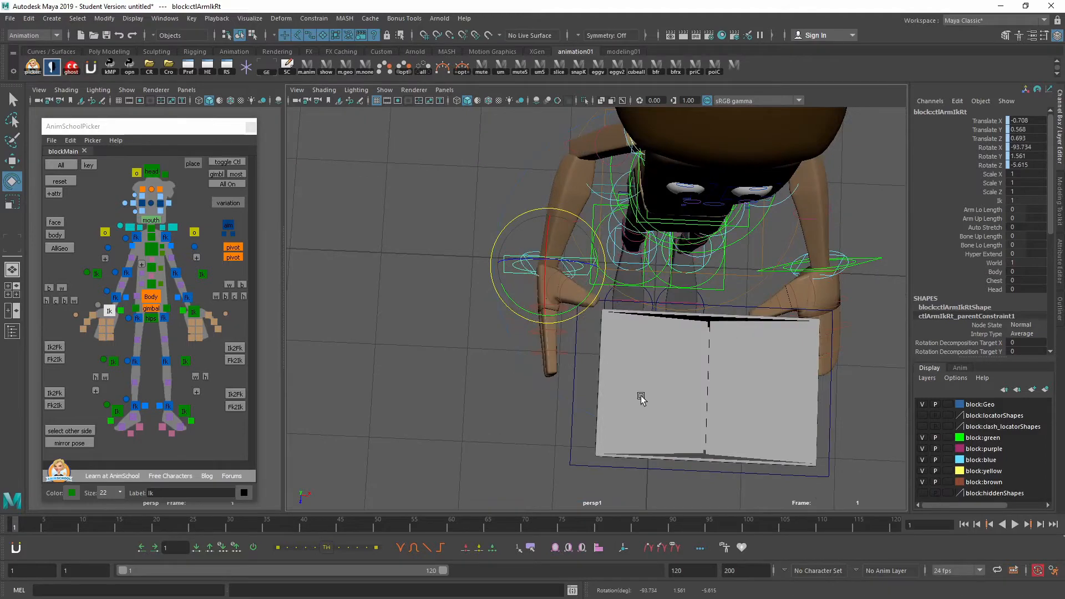
# Move the right arm IK control toward the box's side, and step one frame back and forward to test the pose
pyautogui.keyDown('alt'); pyautogui.moveTo(641, 396); pyautogui.dragTo(558, 384); pyautogui.keyUp('alt')
pyautogui.press('w')
pyautogui.moveTo(559, 383); pyautogui.dragTo(613, 352, button='middle')
pyautogui.keyDown('alt'); pyautogui.moveTo(614, 352); pyautogui.dragTo(664, 333); pyautogui.keyUp('alt')
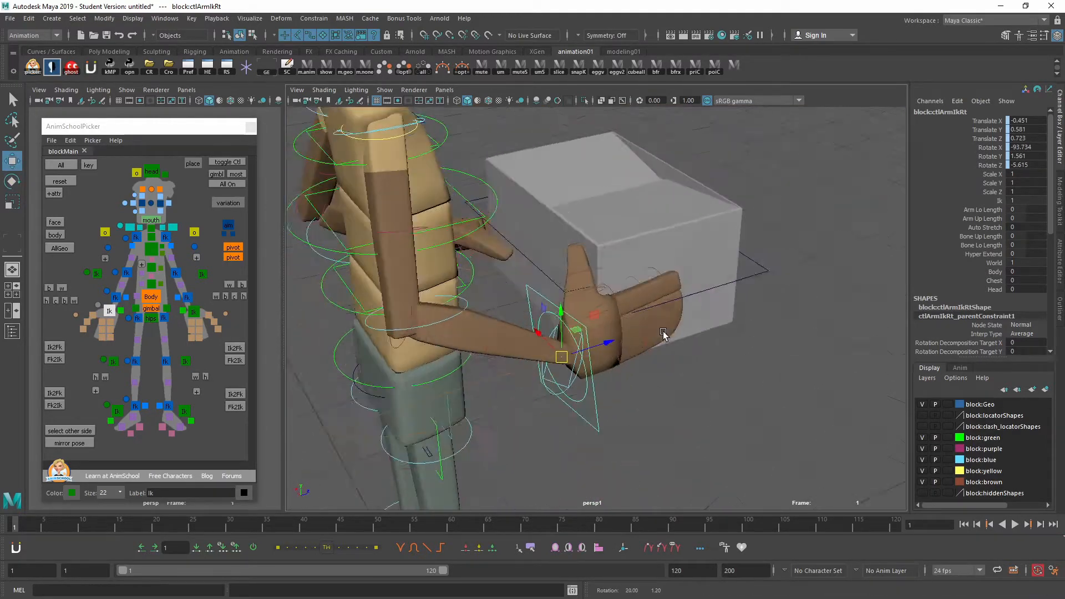
pyautogui.hotkey('alt', ',')
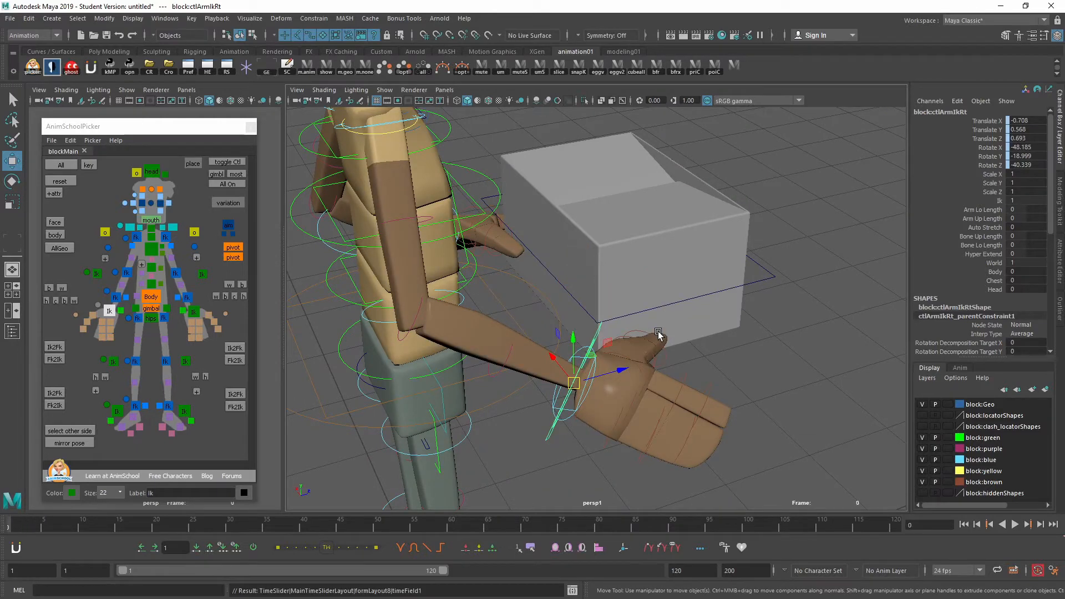
pyautogui.hotkey('alt', '.')
pyautogui.keyDown('alt'); pyautogui.moveTo(658, 333); pyautogui.dragTo(598, 328); pyautogui.keyUp('alt')
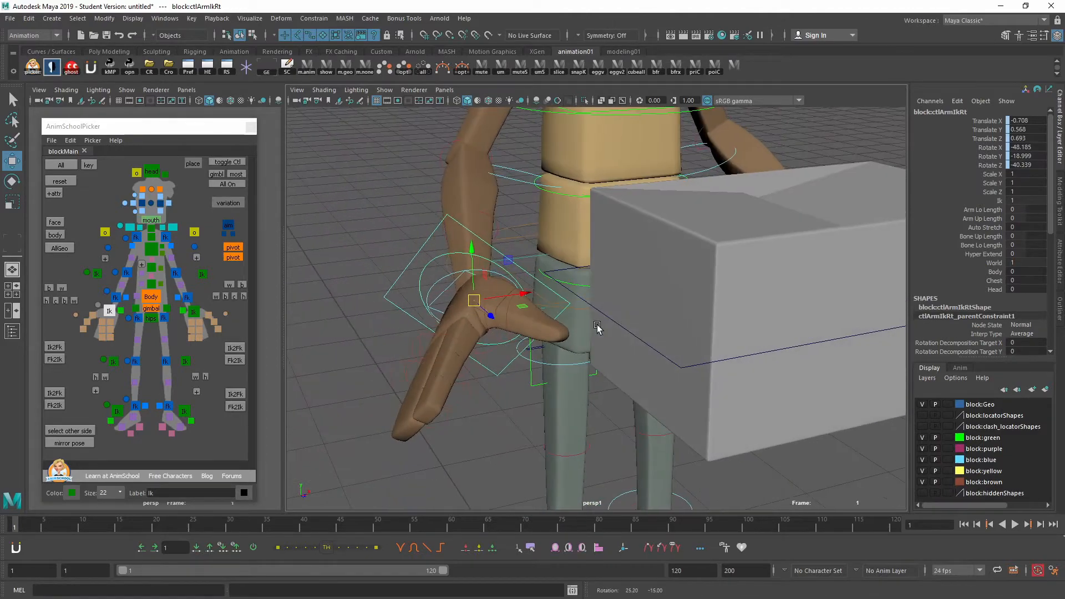
# Find the parent constraint under block:ctlArmIkRt in the Outliner and delete it
pyautogui.hotkey('shift', 'o')
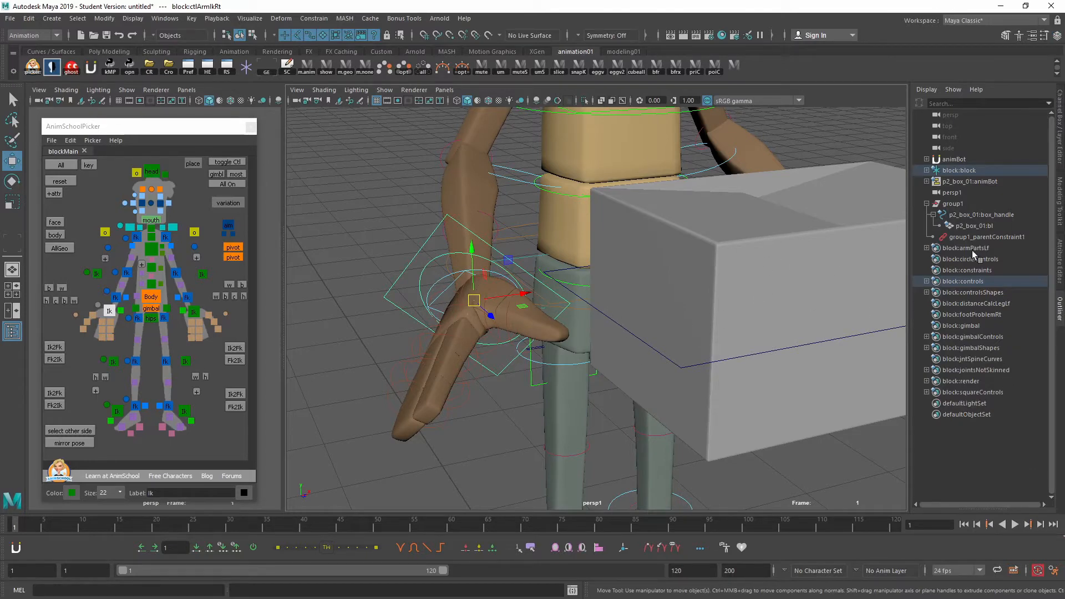
pyautogui.press('f')
pyautogui.click(992, 437)
pyautogui.scroll(-3, 999, 399)
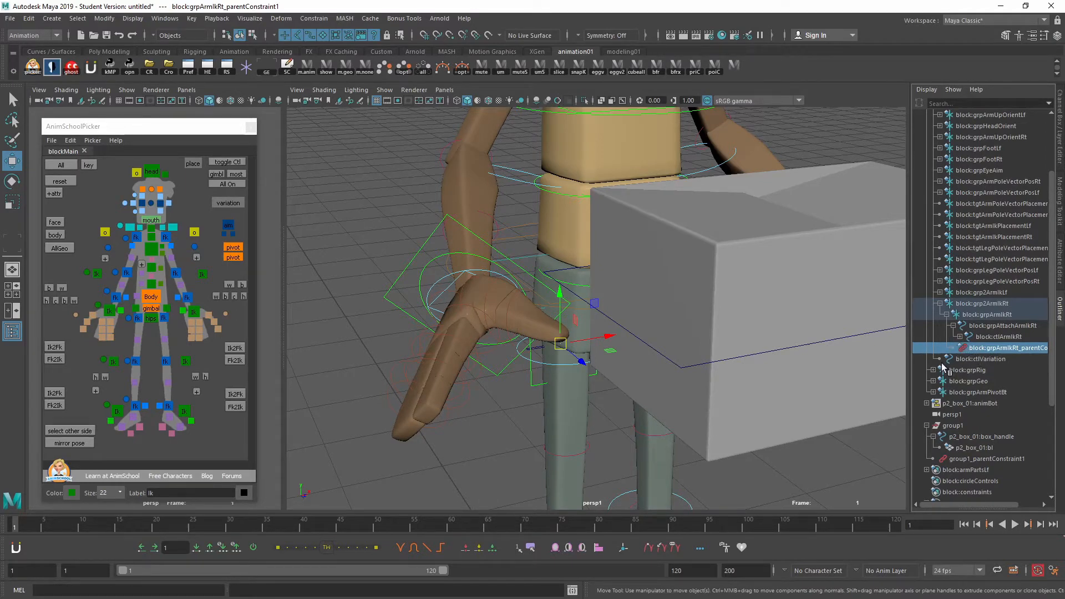
pyautogui.click(960, 337)
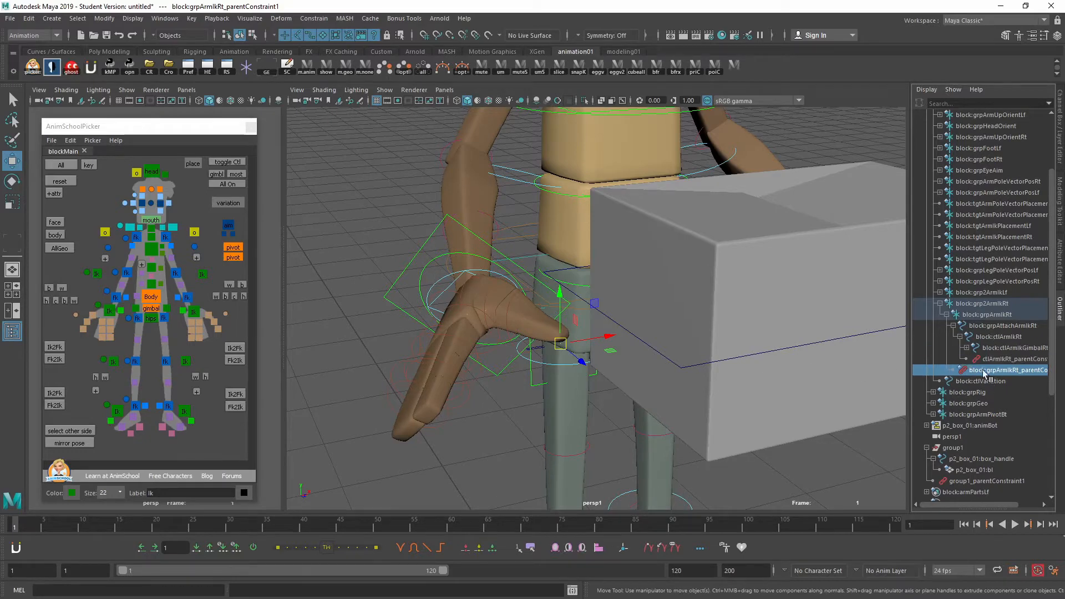
pyautogui.click(996, 359)
pyautogui.press('Delete')
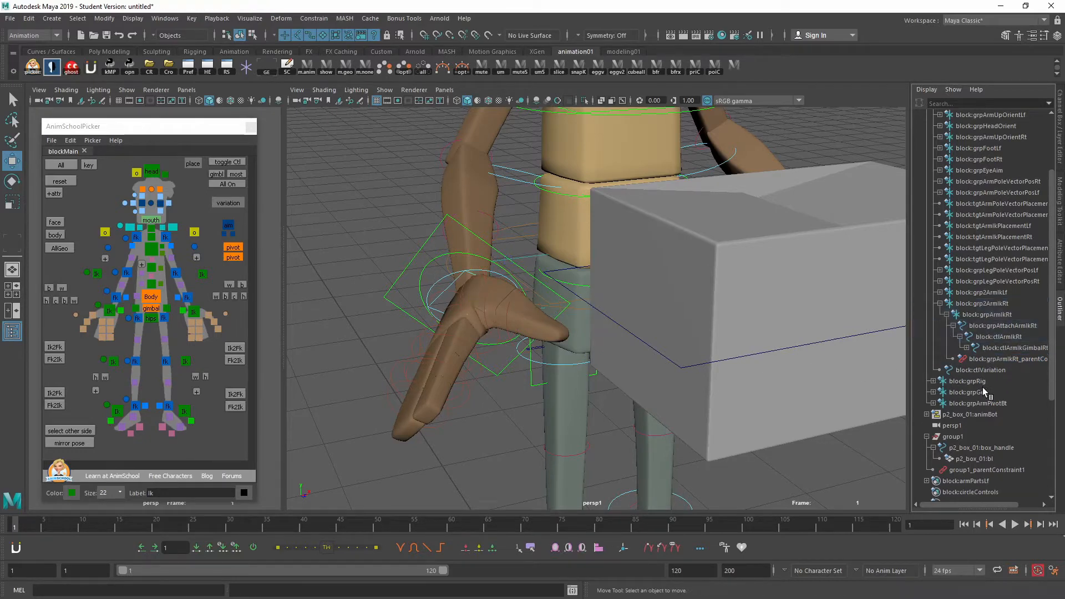
# Rotate the right arm IK control to about -88.7, -9.2, -10.5 degrees and move it so the palm rests against the box's side
pyautogui.click(398, 288)
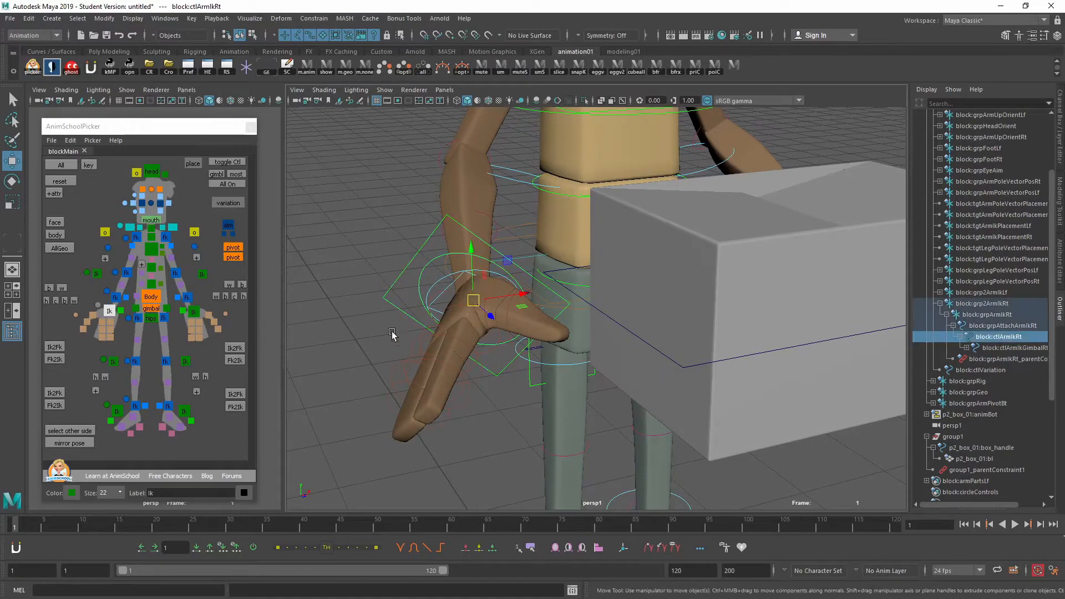
pyautogui.moveTo(507, 394)
pyautogui.keyDown('alt'); pyautogui.mouseDown()
pyautogui.moveTo(687, 353)
pyautogui.moveTo(577, 403)
pyautogui.moveTo(522, 388)
pyautogui.mouseUp(); pyautogui.keyUp('alt')
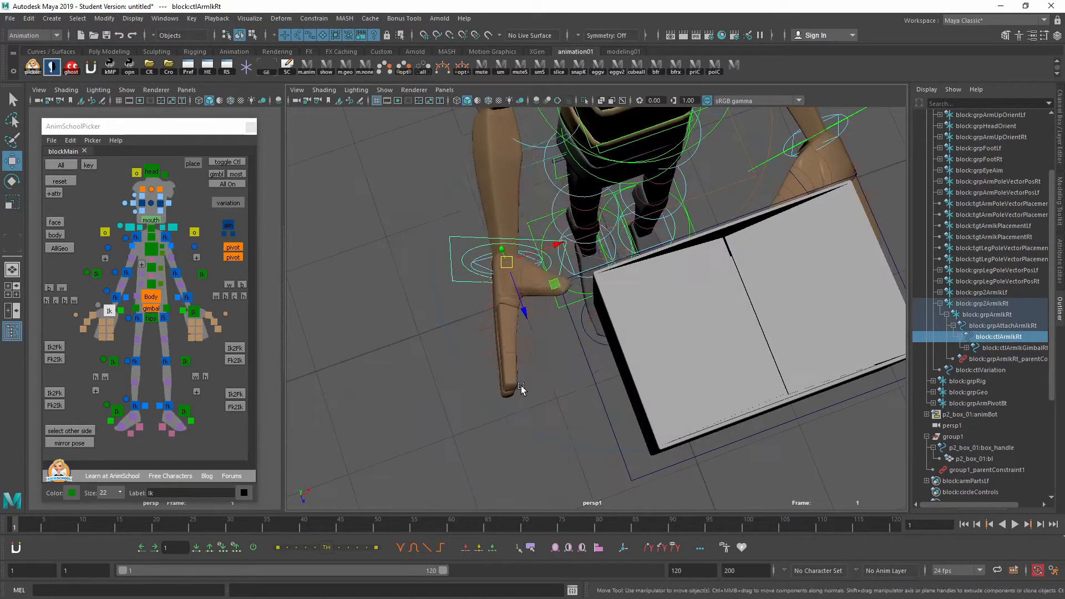
pyautogui.press('e')
pyautogui.keyDown('alt'); pyautogui.moveTo(625, 346); pyautogui.dragTo(567, 332); pyautogui.keyUp('alt')
pyautogui.press('e')
pyautogui.press('w')
# Parent-constrain the right arm IK control to the box handle
pyautogui.click(776, 383)
pyautogui.keyDown('shift'); pyautogui.click(519, 303); pyautogui.keyUp('shift')
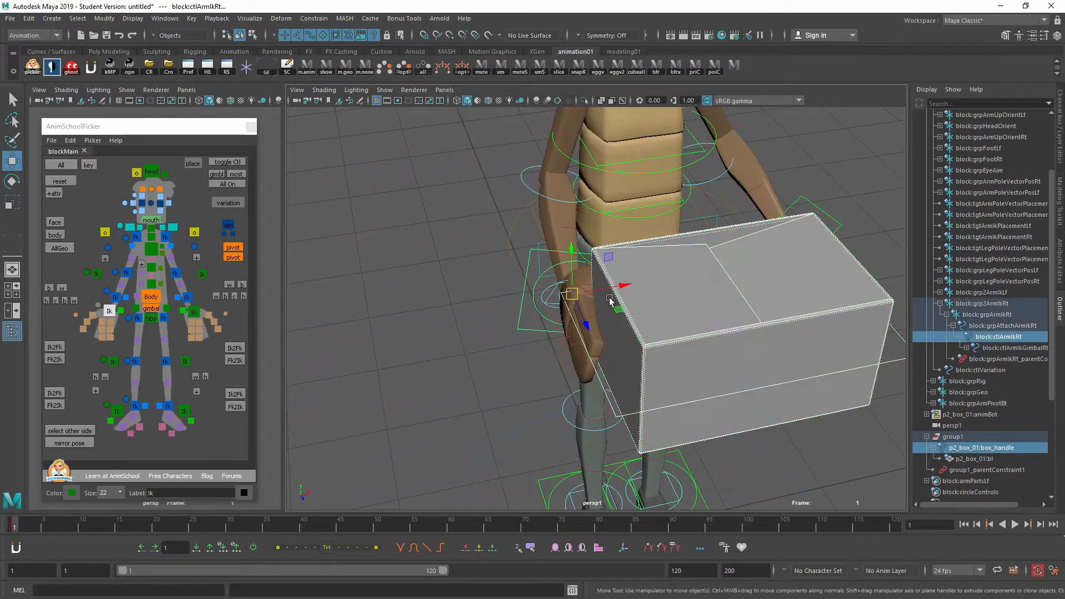
pyautogui.keyDown('alt'); pyautogui.moveTo(611, 301); pyautogui.dragTo(634, 334); pyautogui.keyUp('alt')
pyautogui.click(281, 18)
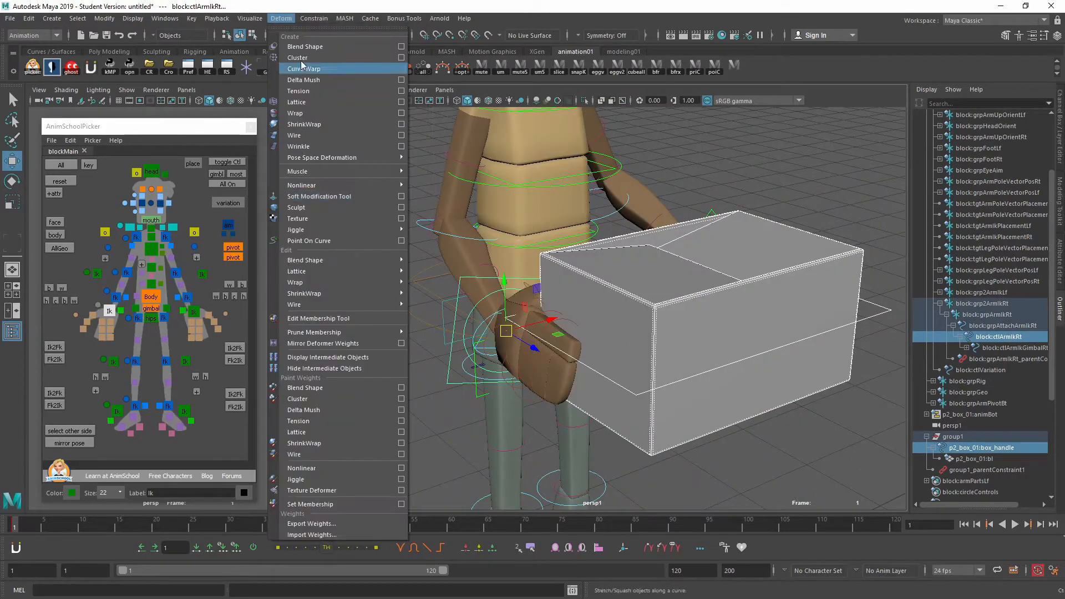
pyautogui.moveTo(298, 18)
pyautogui.click(322, 48)
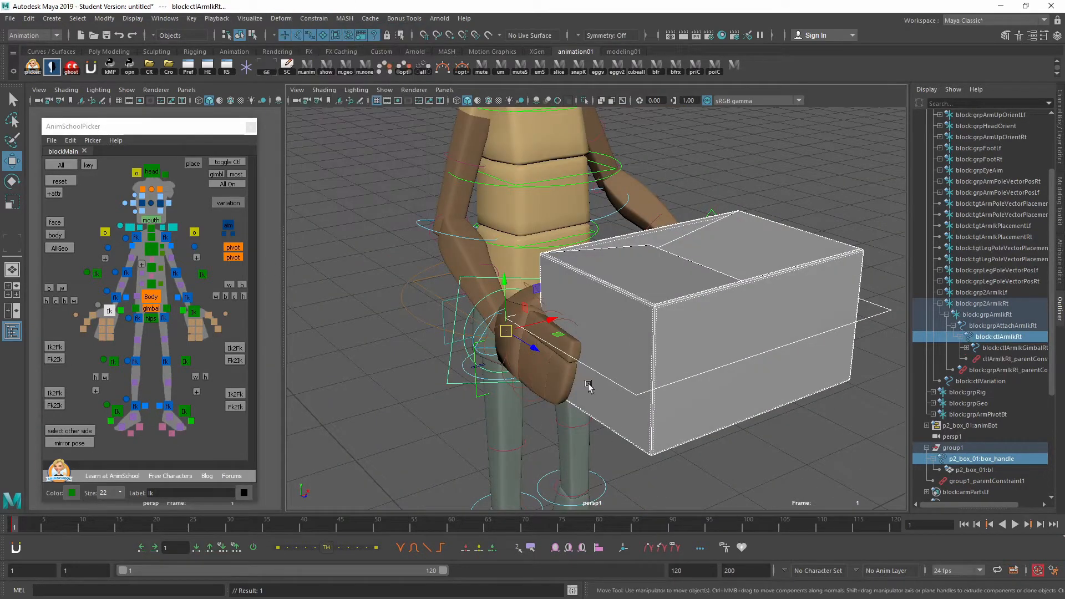
# Test-move the box handle to check whether the right hand follows it, and undo the move
pyautogui.keyDown('alt'); pyautogui.moveTo(588, 391); pyautogui.dragTo(659, 367); pyautogui.keyUp('alt')
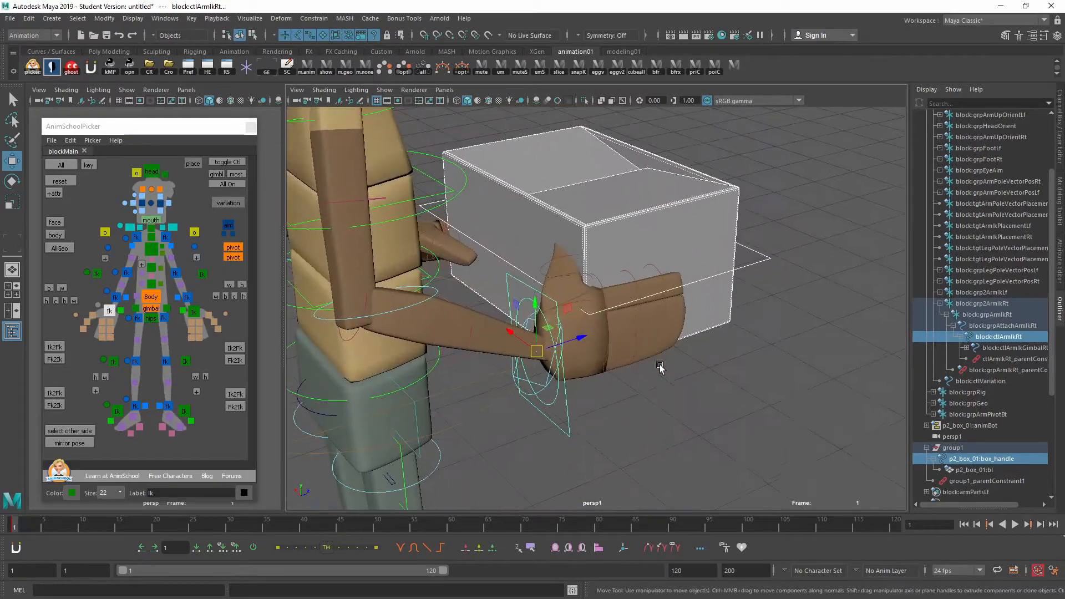
pyautogui.click(670, 405)
pyautogui.keyDown('alt'); pyautogui.moveTo(671, 405); pyautogui.dragTo(630, 409); pyautogui.keyUp('alt')
pyautogui.click(786, 271)
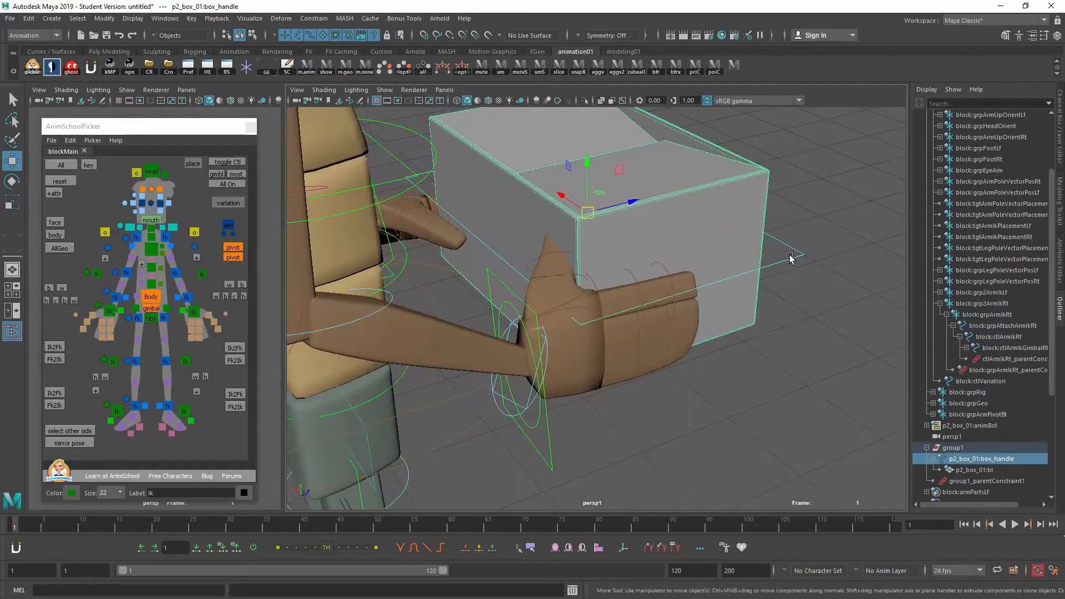
pyautogui.keyDown('alt'); pyautogui.moveTo(786, 271); pyautogui.dragTo(632, 333); pyautogui.keyUp('alt')
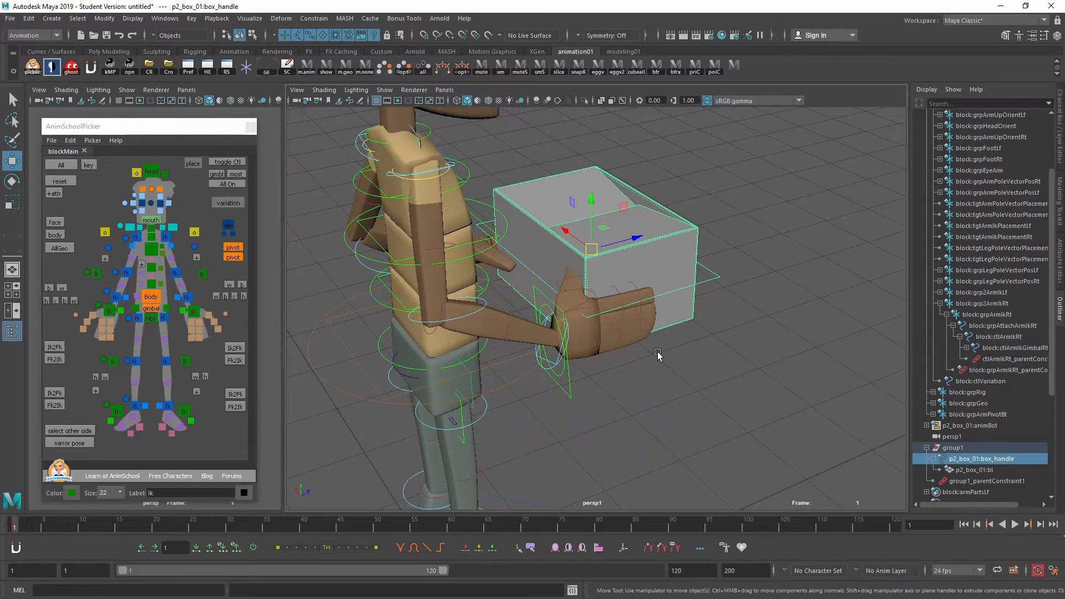
pyautogui.moveTo(658, 356); pyautogui.dragTo(717, 368, button='middle')
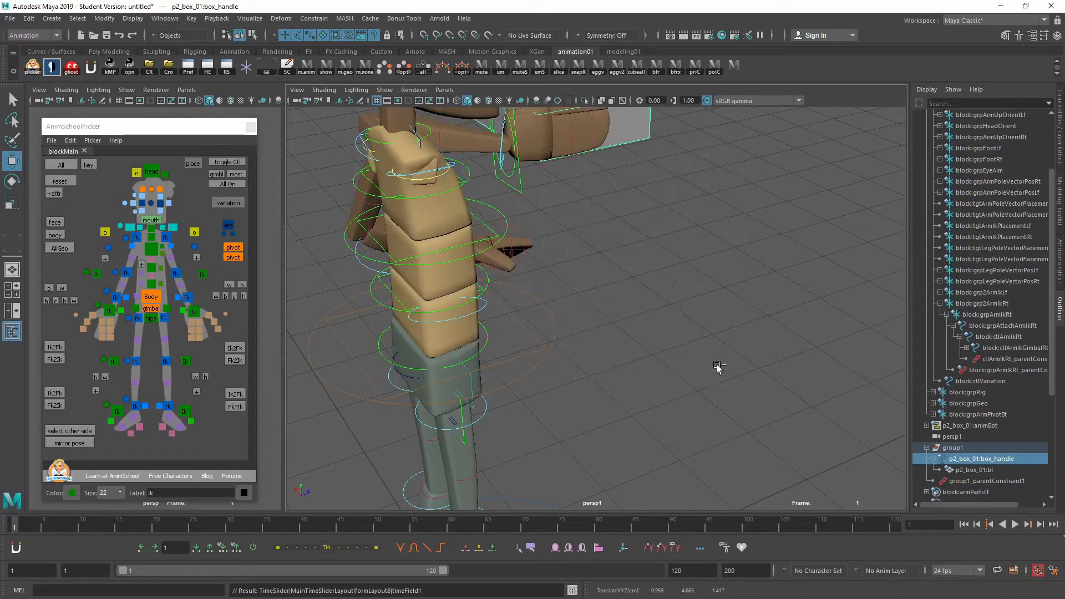
pyautogui.keyDown('alt'); pyautogui.moveTo(717, 368); pyautogui.dragTo(468, 276); pyautogui.keyUp('alt')
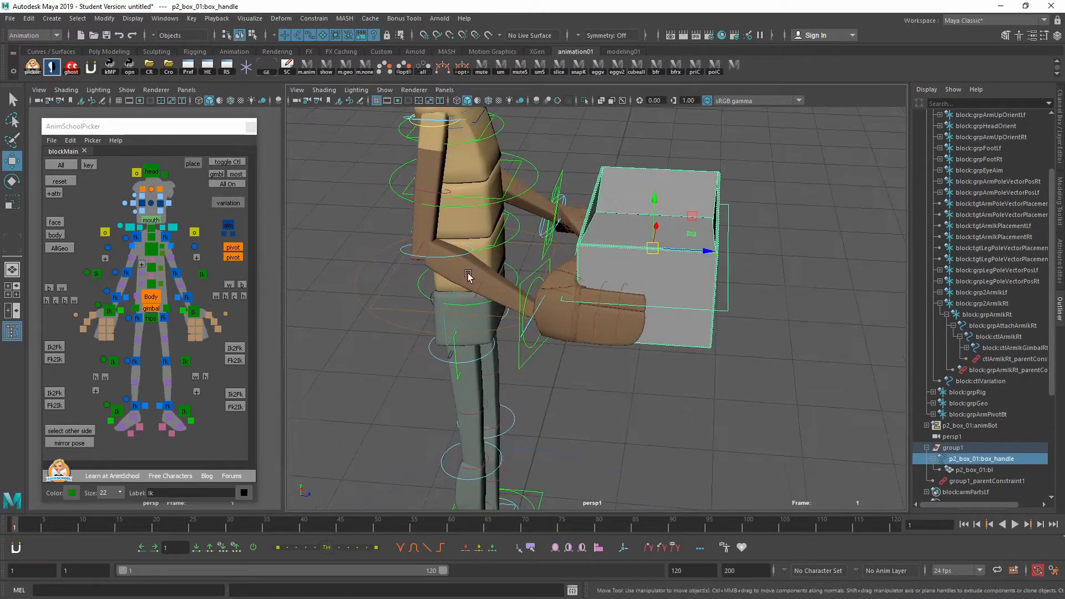
# Select the right arm IK control and display its channel attributes
pyautogui.keyDown('alt'); pyautogui.moveTo(467, 275); pyautogui.dragTo(527, 311, button='middle'); pyautogui.keyUp('alt')
pyautogui.keyDown('alt'); pyautogui.moveTo(527, 311); pyautogui.dragTo(578, 347, button='right'); pyautogui.keyUp('alt')
pyautogui.click(601, 300)
pyautogui.keyDown('alt'); pyautogui.moveTo(601, 299); pyautogui.dragTo(602, 321, button='right'); pyautogui.keyUp('alt')
pyautogui.keyDown('alt'); pyautogui.moveTo(603, 321); pyautogui.dragTo(595, 260); pyautogui.keyUp('alt')
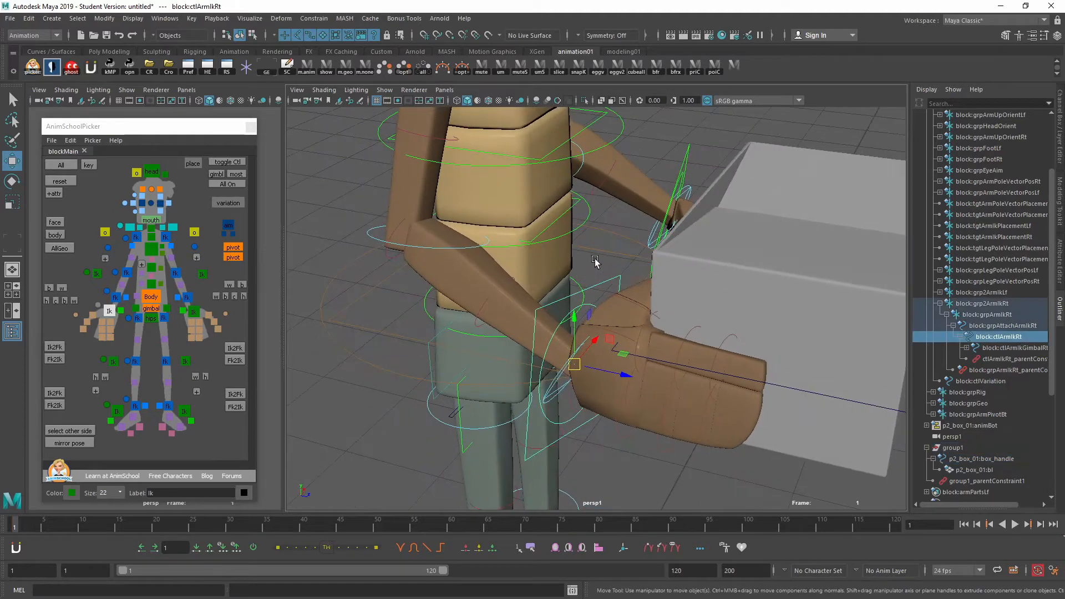
pyautogui.click(595, 261)
pyautogui.click(604, 284)
pyautogui.hotkey('ctrl', 'a')
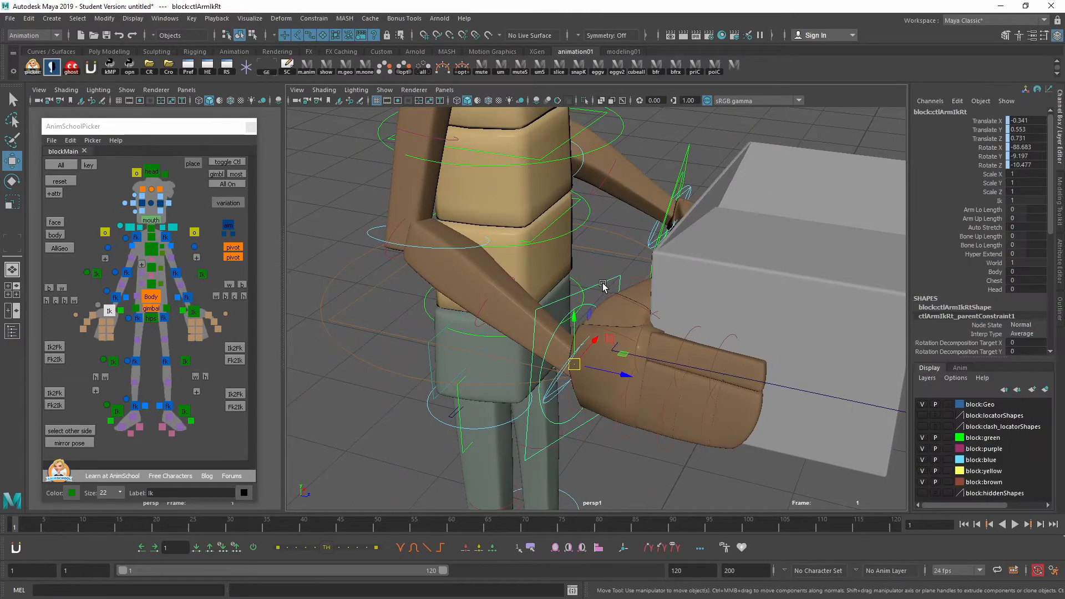
# Try moving the constrained right arm IK control and changing frames to test the offset, and undo the moves
pyautogui.keyDown('alt'); pyautogui.moveTo(580, 381); pyautogui.dragTo(547, 315); pyautogui.keyUp('alt')
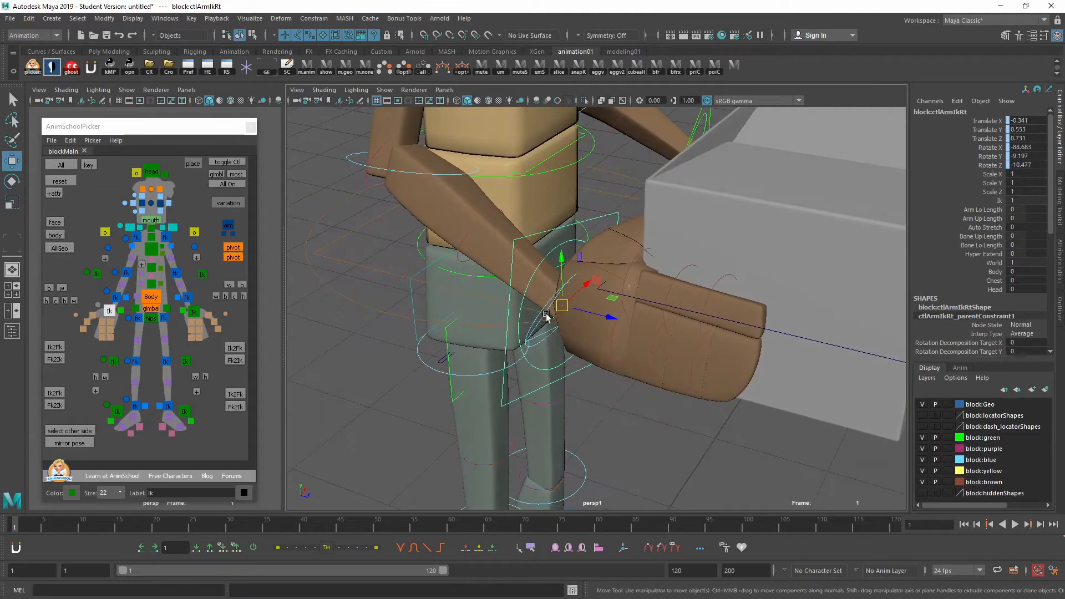
pyautogui.keyDown('alt'); pyautogui.moveTo(477, 302); pyautogui.dragTo(625, 398); pyautogui.keyUp('alt')
pyautogui.moveTo(629, 396); pyautogui.dragTo(724, 402, button='middle')
pyautogui.keyDown('alt'); pyautogui.moveTo(725, 401); pyautogui.dragTo(693, 359); pyautogui.keyUp('alt')
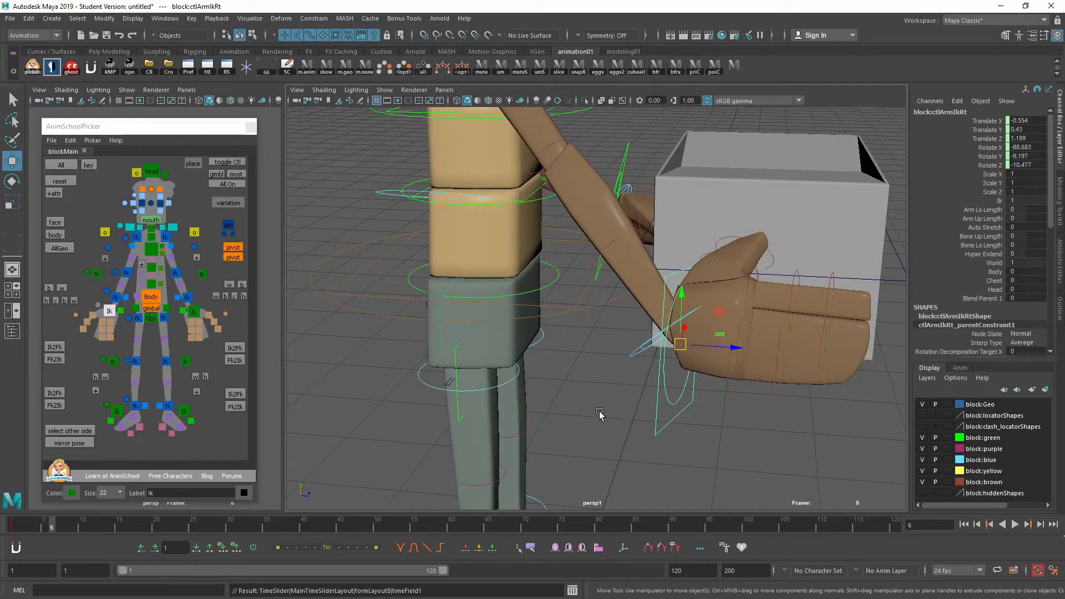
pyautogui.press('.')
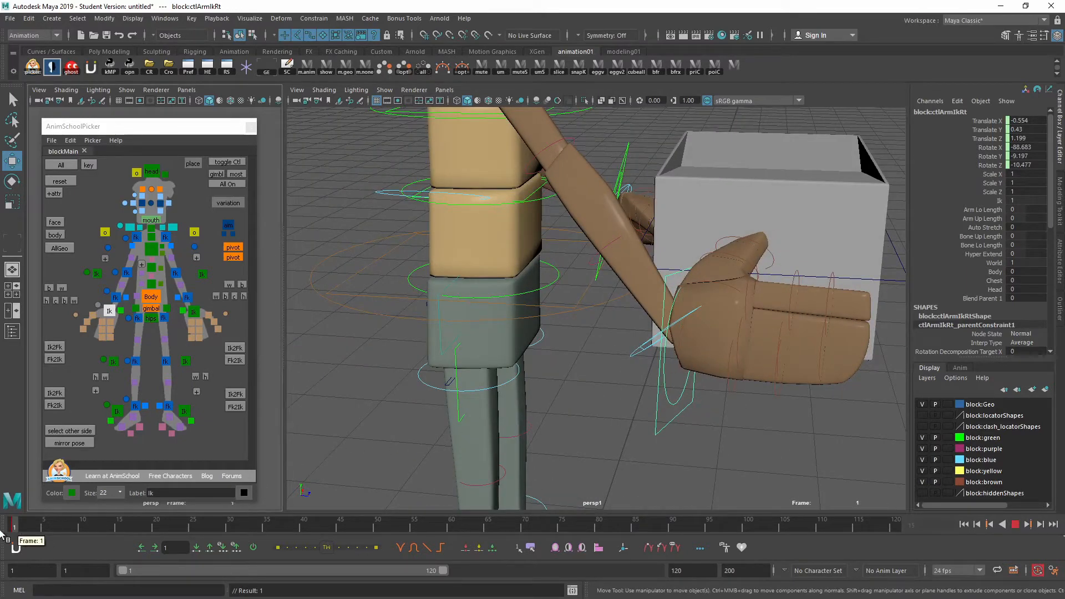
pyautogui.keyDown('alt'); pyautogui.moveTo(623, 391); pyautogui.dragTo(754, 400); pyautogui.keyUp('alt')
pyautogui.moveTo(754, 400); pyautogui.dragTo(668, 373, button='middle')
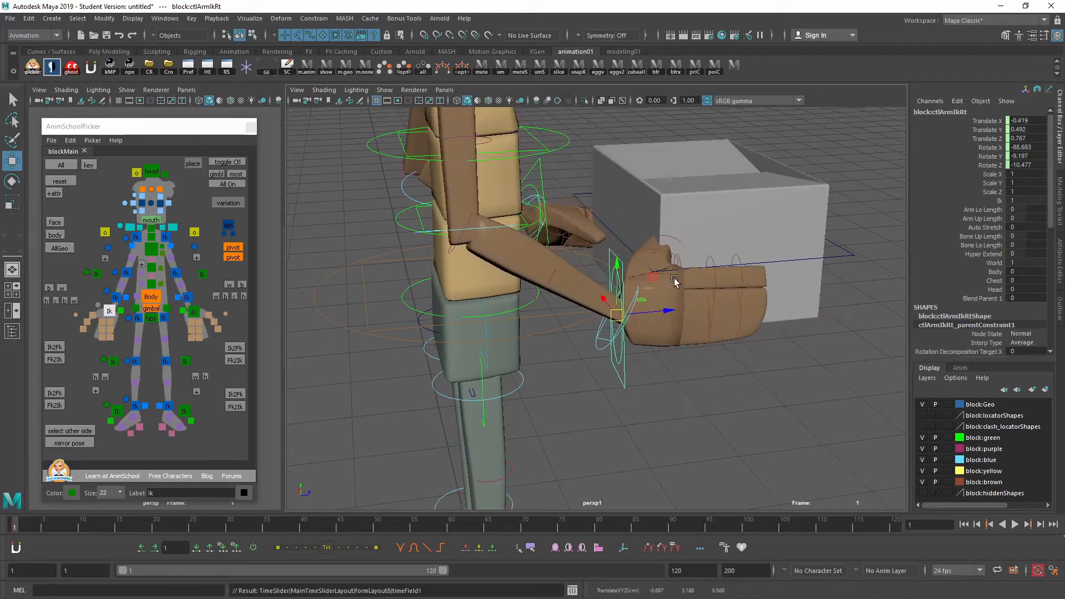
pyautogui.hotkey('ctrl', 'z')
pyautogui.hotkey('ctrl', 'z')
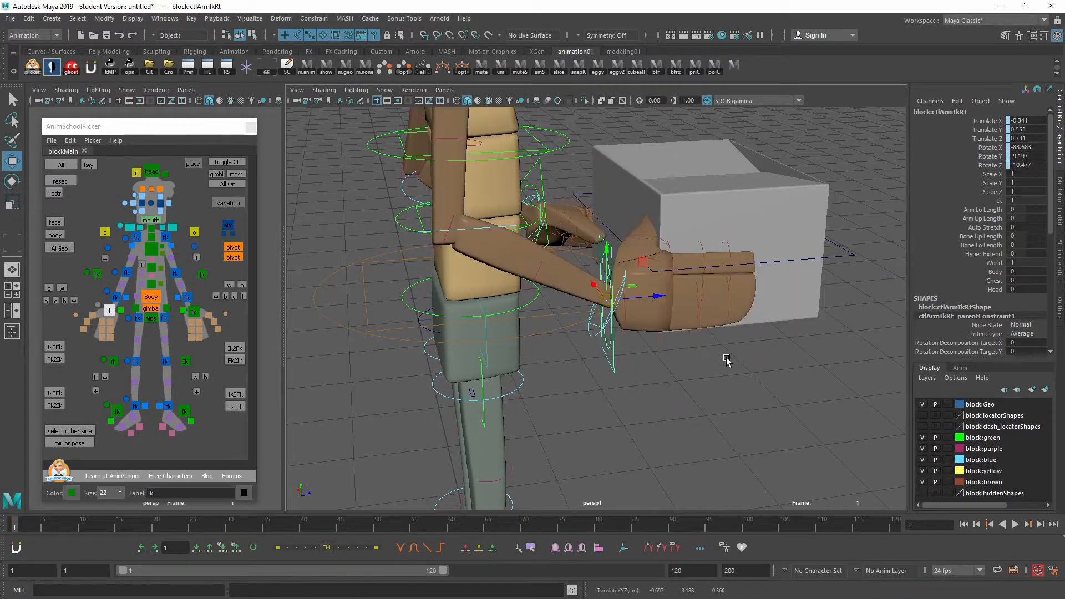
# Select the right arm IK gimbal control, try moving the hand with it, and undo the move
pyautogui.moveTo(727, 359)
pyautogui.keyDown('alt'); pyautogui.mouseDown()
pyautogui.moveTo(724, 326)
pyautogui.moveTo(709, 352)
pyautogui.mouseUp(); pyautogui.keyUp('alt')
pyautogui.keyDown('alt'); pyautogui.moveTo(647, 308); pyautogui.dragTo(665, 359, button='right'); pyautogui.keyUp('alt')
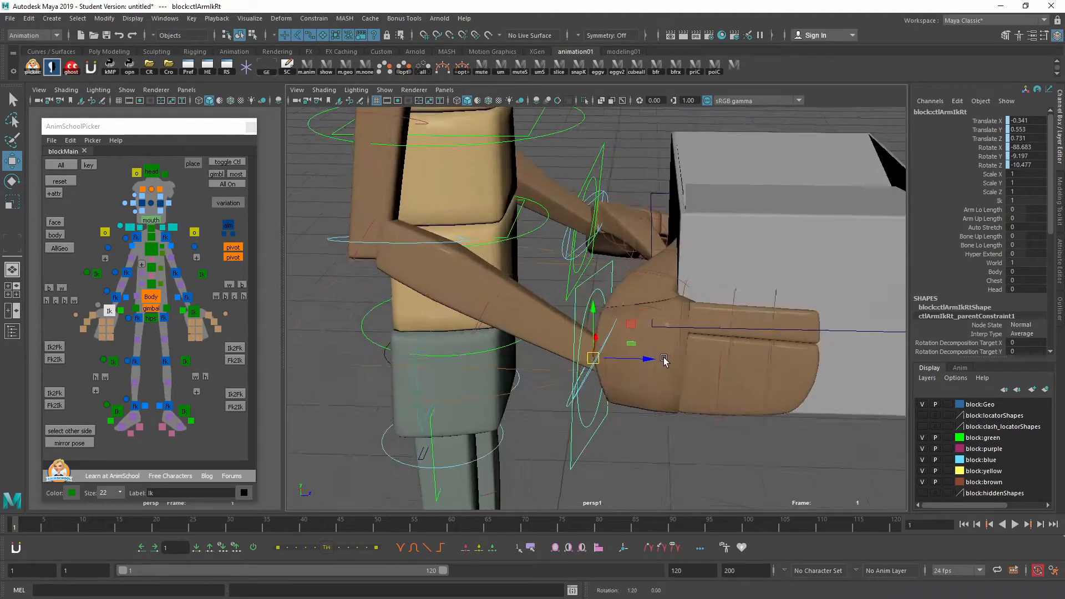
pyautogui.keyDown('alt'); pyautogui.moveTo(664, 359); pyautogui.dragTo(670, 357); pyautogui.keyUp('alt')
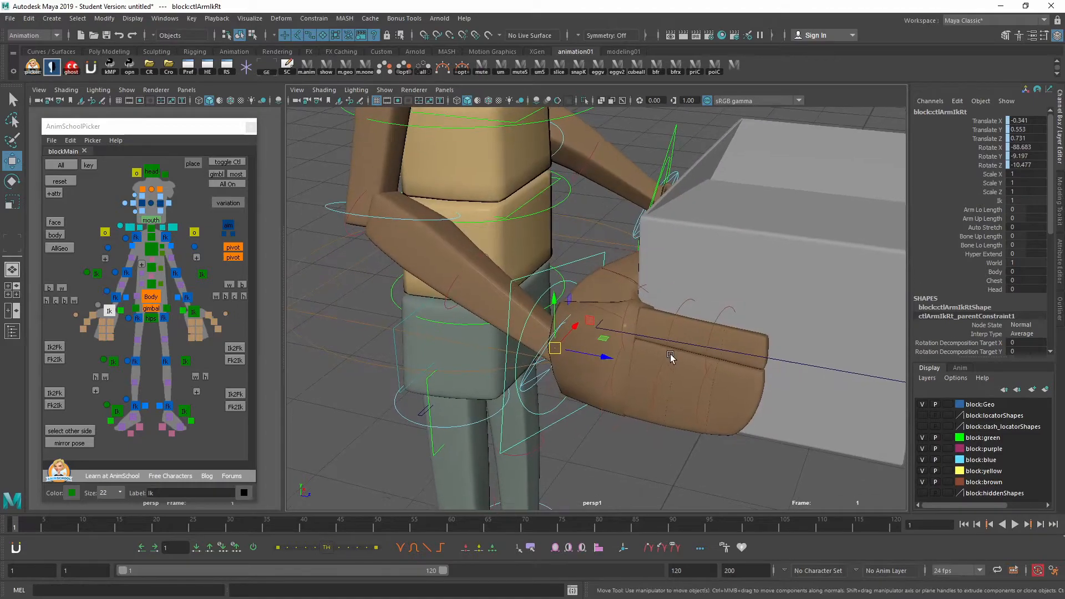
pyautogui.click(536, 304)
pyautogui.keyDown('alt'); pyautogui.moveTo(536, 305); pyautogui.dragTo(447, 359); pyautogui.keyUp('alt')
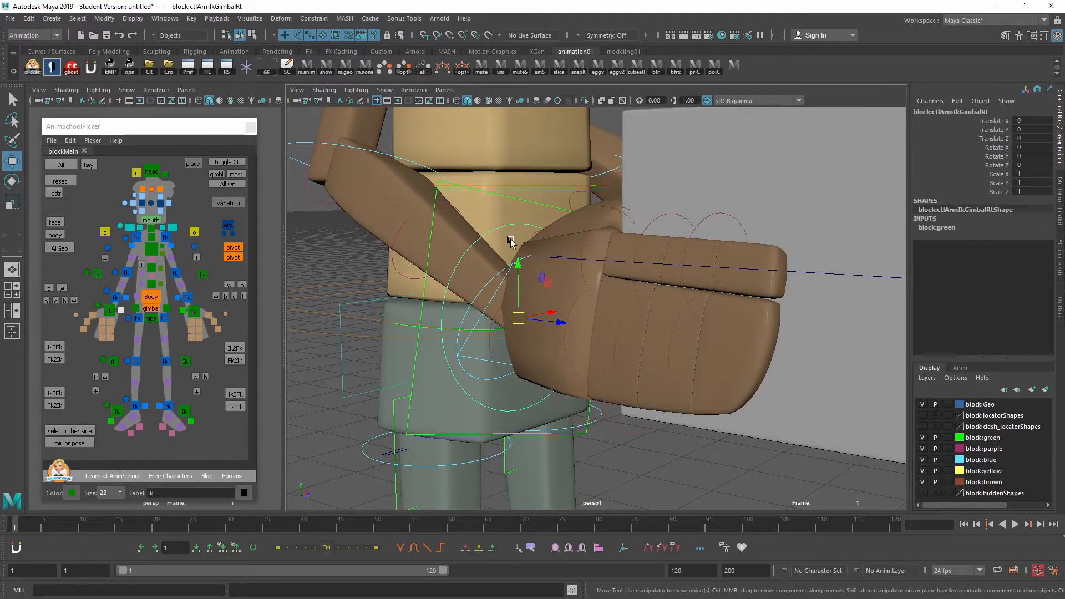
pyautogui.keyDown('alt'); pyautogui.moveTo(510, 241); pyautogui.dragTo(560, 394); pyautogui.keyUp('alt')
pyautogui.moveTo(652, 395); pyautogui.dragTo(568, 412, button='middle')
pyautogui.hotkey('ctrl', 'z')
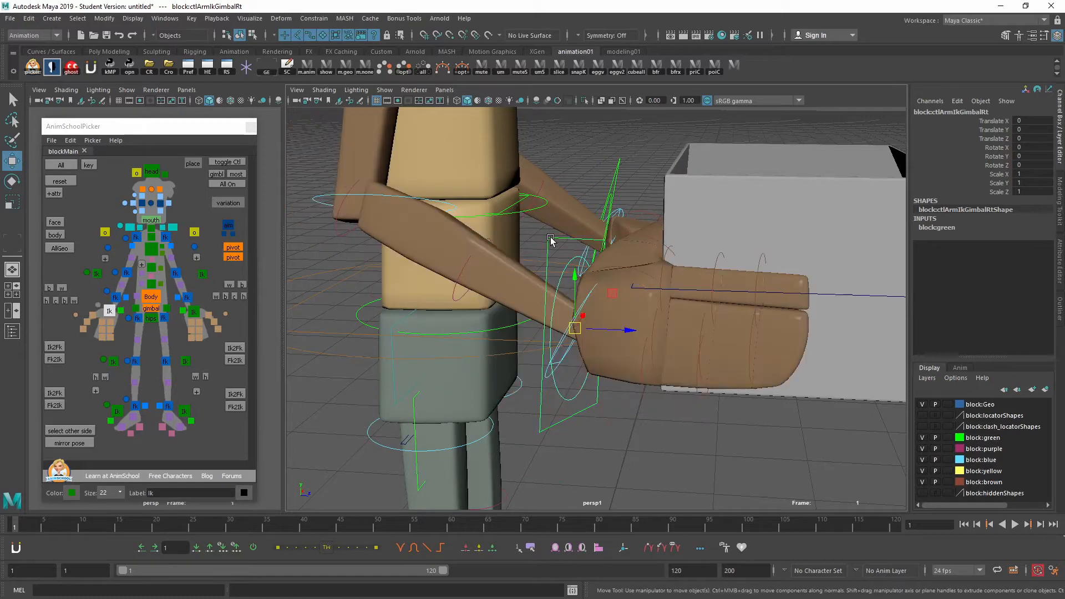
# Try rotating the constrained right arm IK control to about -93.5 degrees in Y
pyautogui.click(551, 238)
pyautogui.keyDown('alt'); pyautogui.moveTo(553, 244); pyautogui.dragTo(608, 327); pyautogui.keyUp('alt')
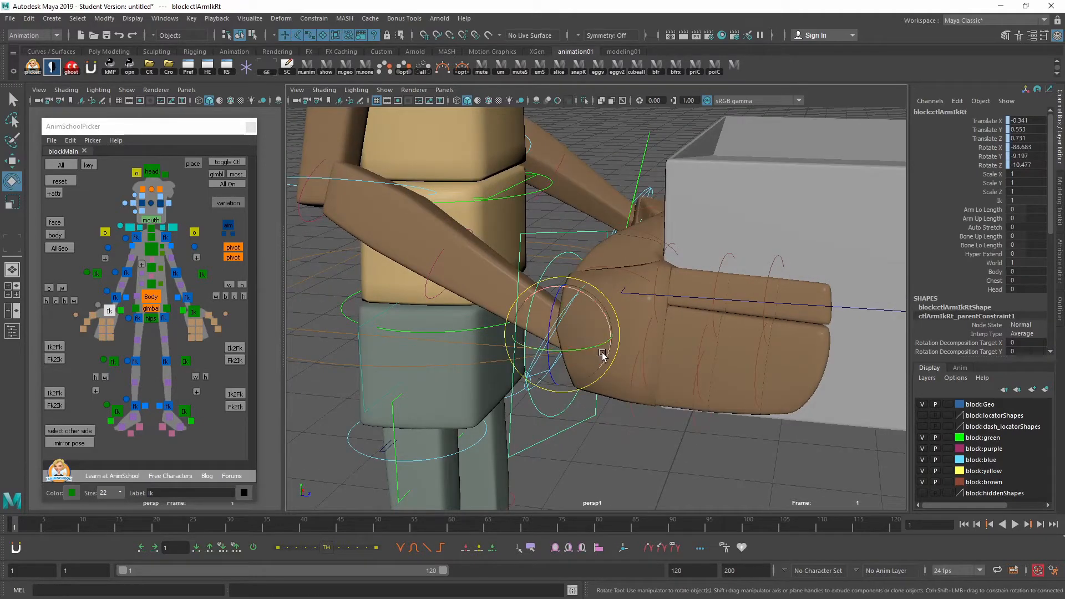
pyautogui.press('e')
pyautogui.click(572, 325)
pyautogui.moveTo(563, 322); pyautogui.dragTo(579, 351)
pyautogui.moveTo(529, 310); pyautogui.dragTo(566, 325)
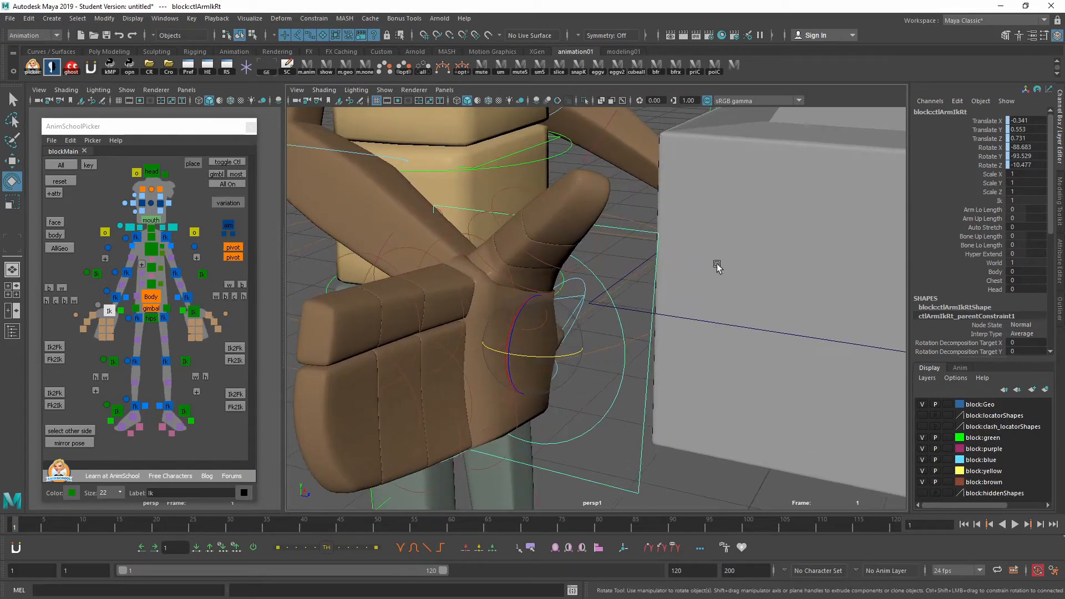
pyautogui.keyDown('alt'); pyautogui.moveTo(658, 358); pyautogui.dragTo(639, 339); pyautogui.keyUp('alt')
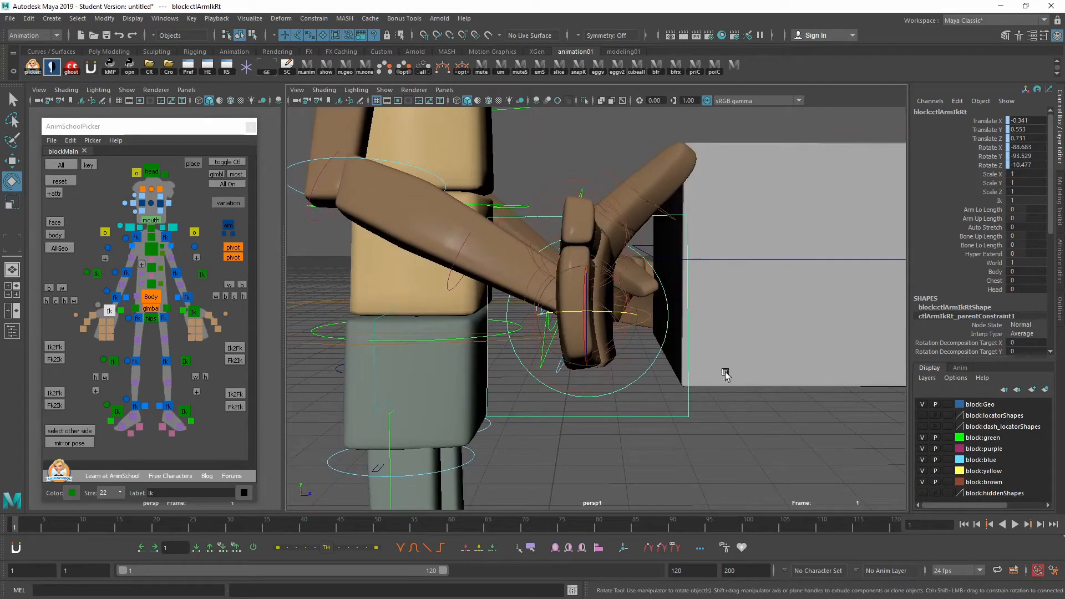
pyautogui.keyDown('alt'); pyautogui.moveTo(715, 284); pyautogui.dragTo(590, 364); pyautogui.keyUp('alt')
# Try rotating the right arm IK gimbal control to about 53.9 degrees in Y, and undo the rotation
pyautogui.click(603, 254)
pyautogui.click(592, 313)
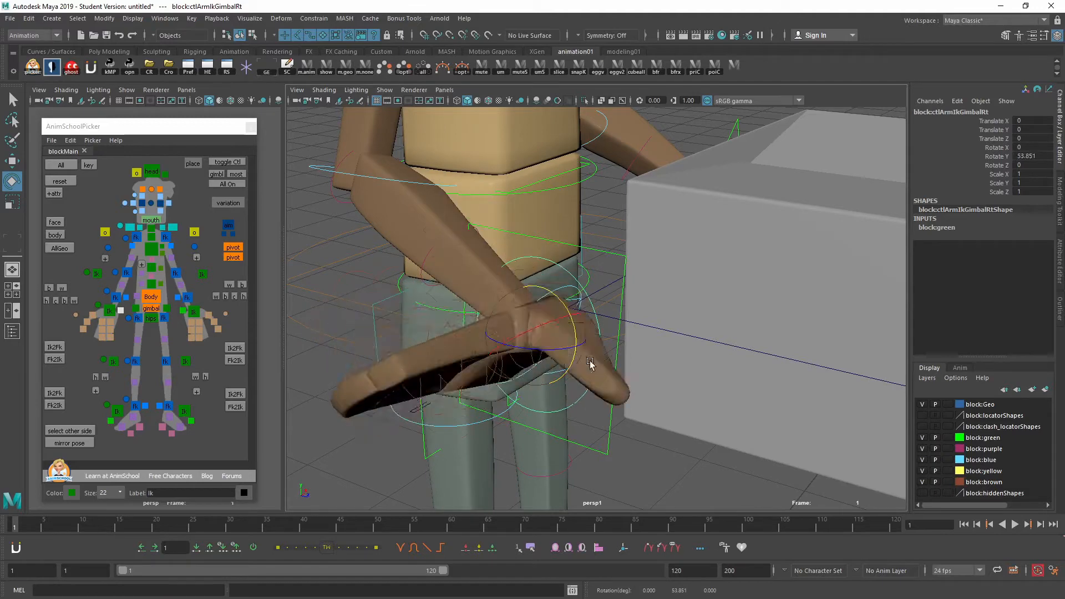
pyautogui.hotkey('ctrl', 'z')
# Compare the rotation axes of the right arm IK and gimbal controls, and undo the arm control's Y rotation
pyautogui.click(601, 251)
pyautogui.keyDown('alt'); pyautogui.moveTo(589, 290); pyautogui.dragTo(582, 293); pyautogui.keyUp('alt')
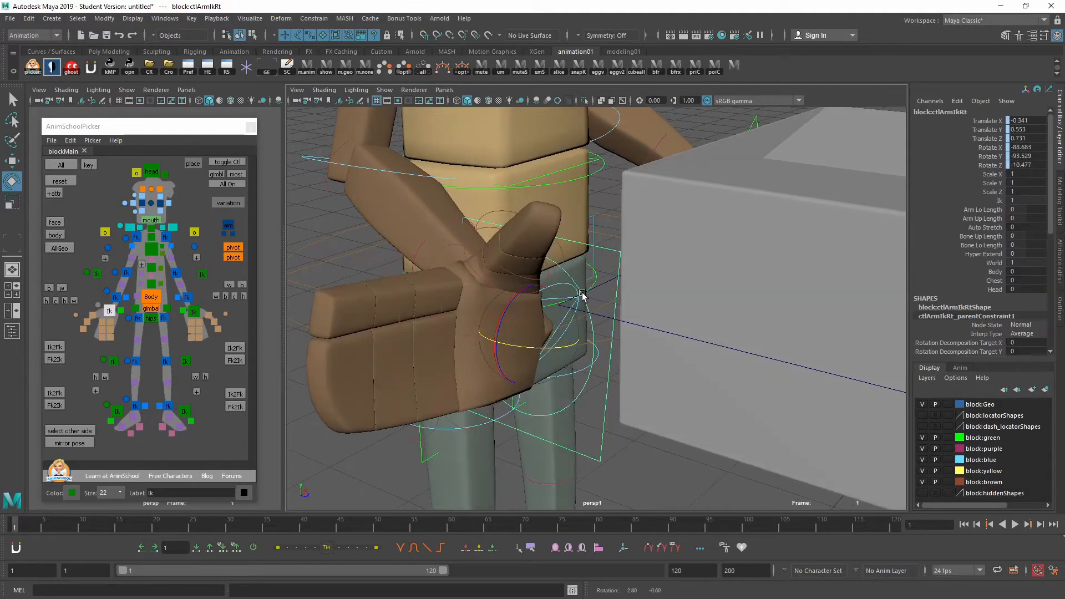
pyautogui.click(521, 299)
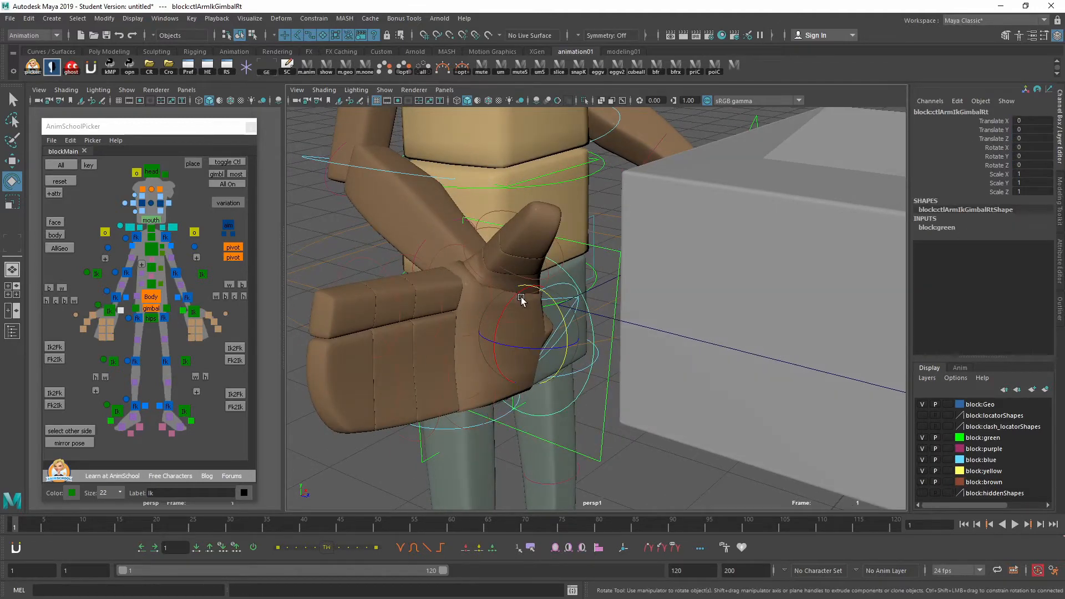
pyautogui.hotkey('ctrl', 'z')
pyautogui.hotkey('ctrl', 'z')
pyautogui.hotkey('ctrl', 'z')
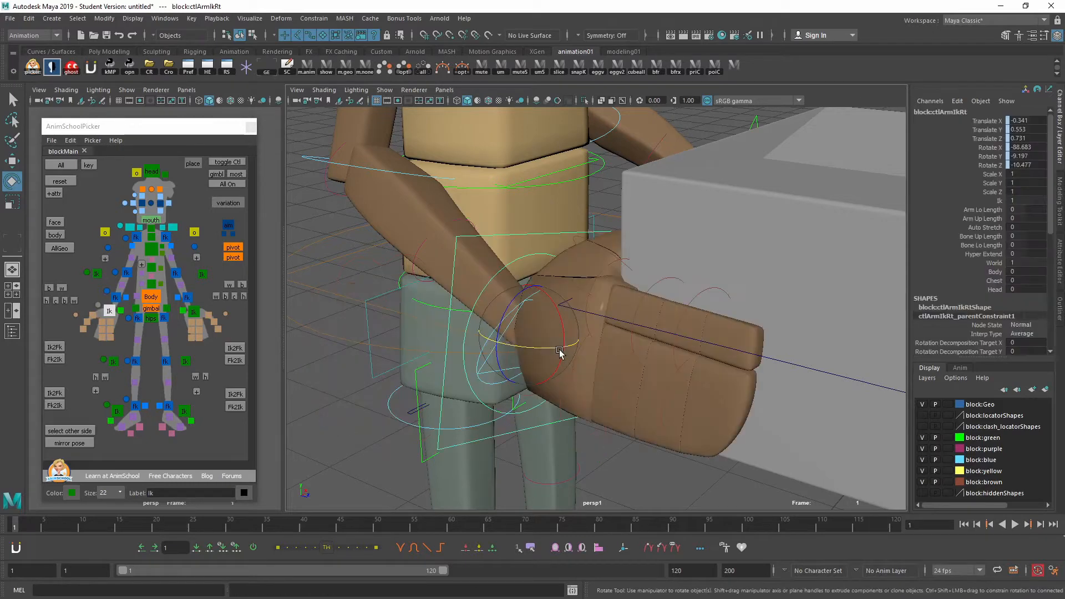
# Try moving the right arm IK gimbal control beside the box, and undo the move
pyautogui.keyDown('alt'); pyautogui.moveTo(636, 404); pyautogui.dragTo(572, 390, button='right'); pyautogui.keyUp('alt')
pyautogui.keyDown('alt'); pyautogui.moveTo(572, 391); pyautogui.dragTo(625, 416); pyautogui.keyUp('alt')
pyautogui.click(573, 302)
pyautogui.click(585, 294)
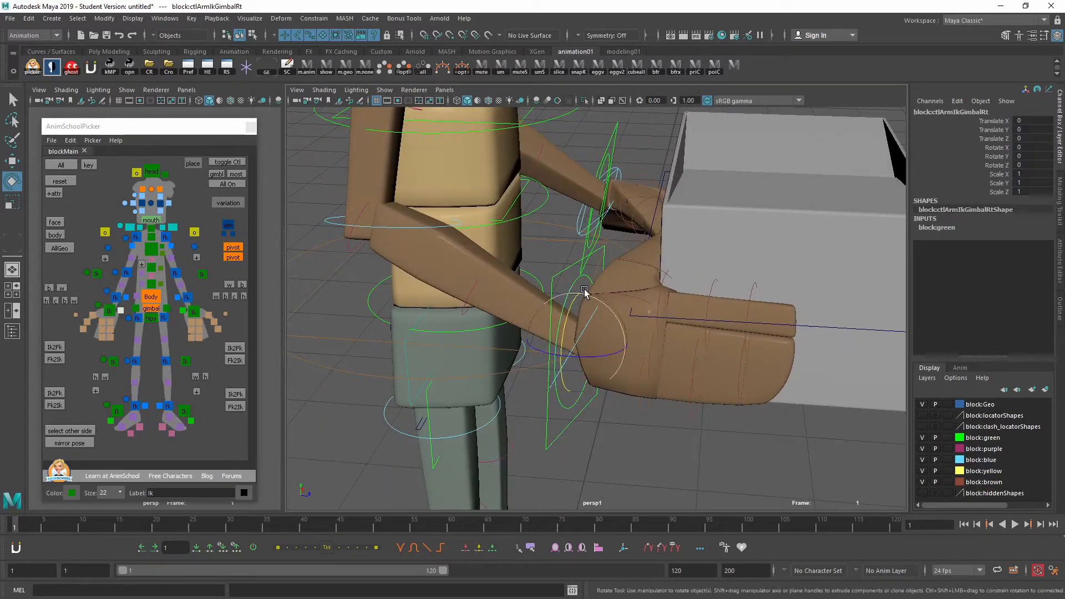
pyautogui.press('w')
pyautogui.keyDown('alt'); pyautogui.moveTo(580, 355); pyautogui.dragTo(605, 361, button='right'); pyautogui.keyUp('alt')
pyautogui.keyDown('alt'); pyautogui.moveTo(604, 360); pyautogui.dragTo(611, 339); pyautogui.keyUp('alt')
pyautogui.keyDown('alt'); pyautogui.moveTo(633, 420); pyautogui.dragTo(633, 405, button='right'); pyautogui.keyUp('alt')
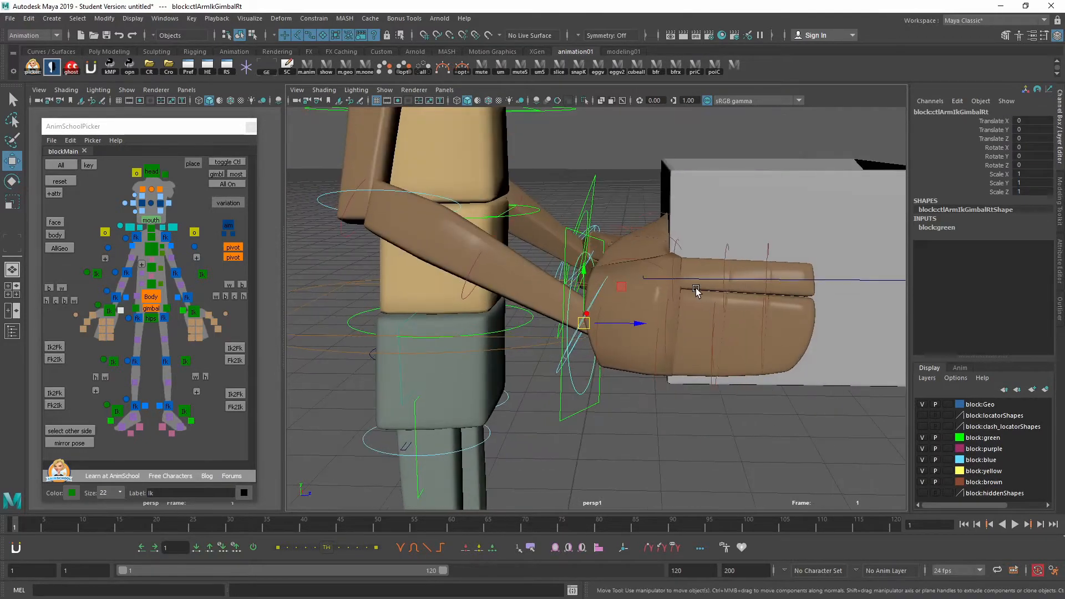
pyautogui.moveTo(744, 401); pyautogui.dragTo(749, 378, button='middle')
pyautogui.hotkey('ctrl', 'z')
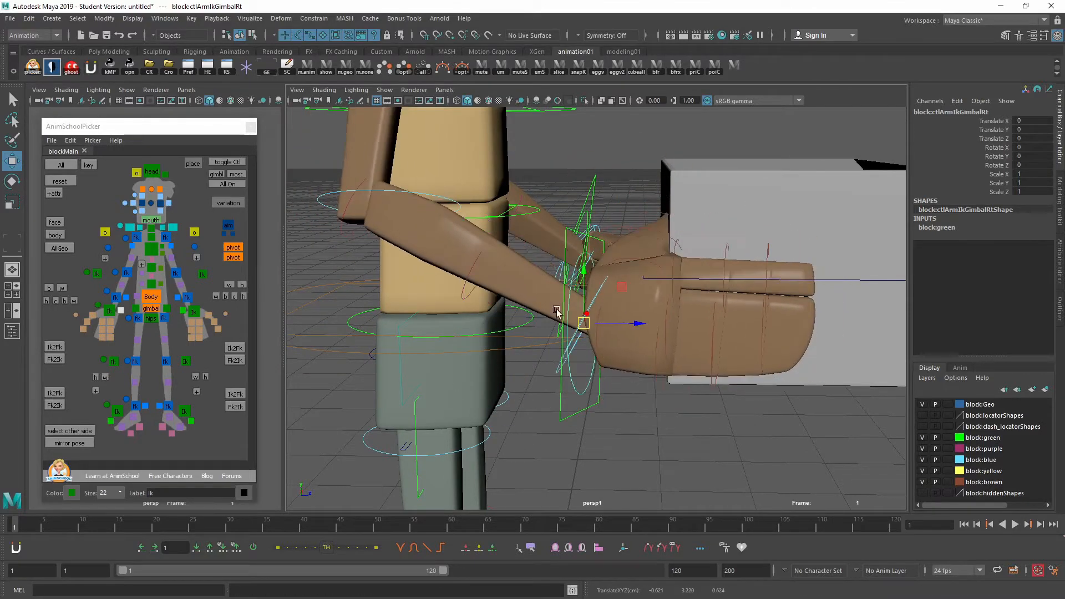
# Try offsetting the right arm IK gimbal control to about 0.007, 0.155, 0.019, and undo the offset
pyautogui.keyDown('alt'); pyautogui.moveTo(610, 343); pyautogui.dragTo(541, 254); pyautogui.keyUp('alt')
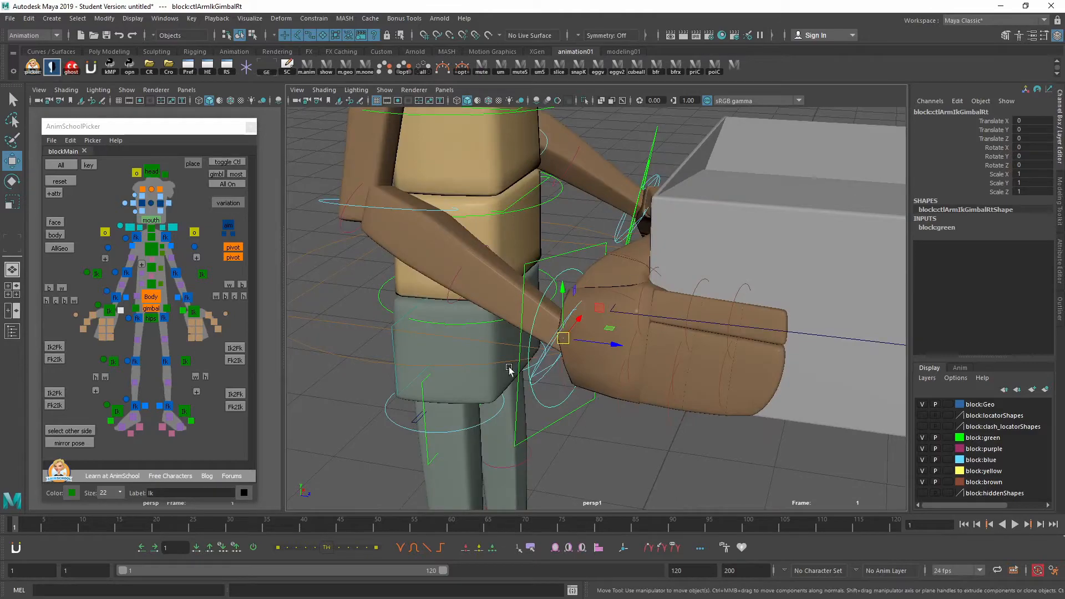
pyautogui.keyDown('alt'); pyautogui.moveTo(510, 370); pyautogui.dragTo(621, 387); pyautogui.keyUp('alt')
pyautogui.moveTo(734, 368); pyautogui.dragTo(692, 364, button='middle')
pyautogui.keyDown('alt'); pyautogui.moveTo(680, 393); pyautogui.dragTo(777, 391); pyautogui.keyUp('alt')
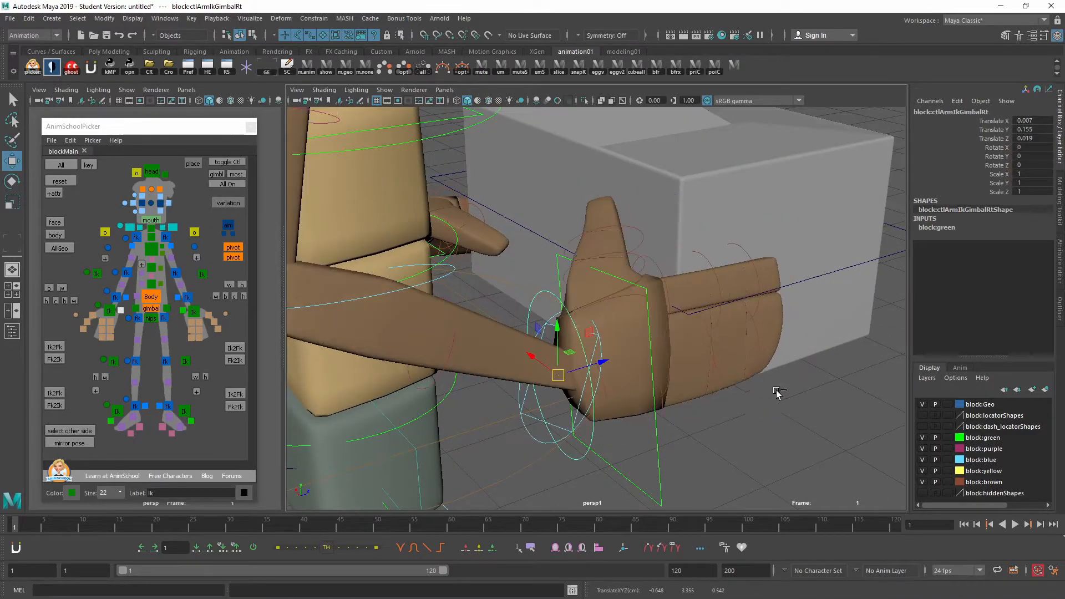
pyautogui.keyDown('alt'); pyautogui.moveTo(740, 417); pyautogui.dragTo(675, 383, button='right'); pyautogui.keyUp('alt')
pyautogui.hotkey('ctrl', 'z')
# Show the Outliner and select block:ctlArmIkRt in it
pyautogui.keyDown('alt'); pyautogui.moveTo(675, 383); pyautogui.dragTo(544, 335); pyautogui.keyUp('alt')
pyautogui.hotkey('shift', 'o')
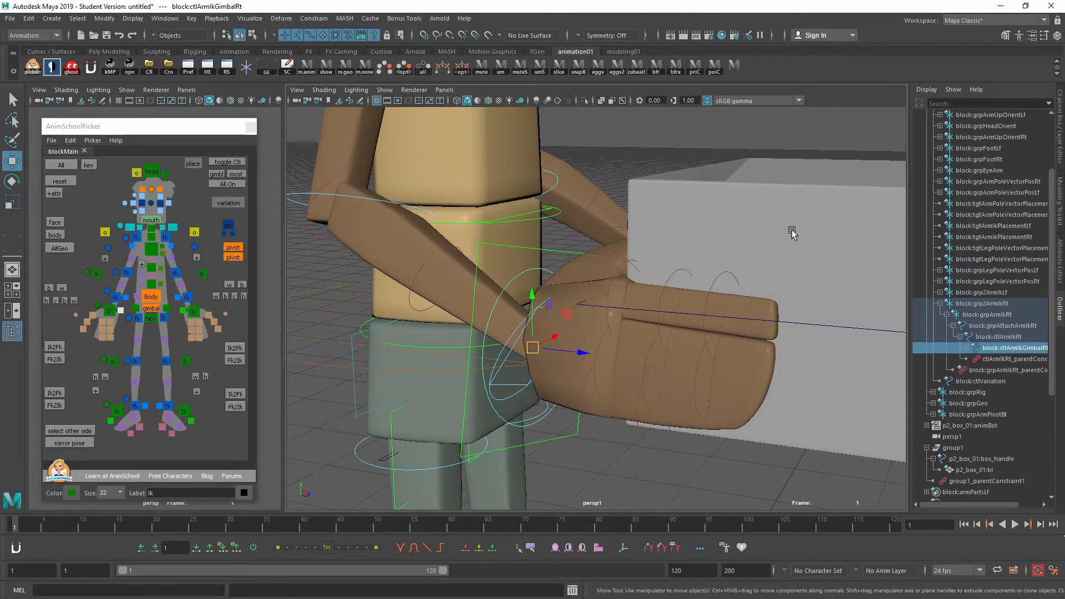
pyautogui.click(992, 338)
pyautogui.keyDown('alt'); pyautogui.moveTo(545, 259); pyautogui.dragTo(589, 240, button='middle'); pyautogui.keyUp('alt')
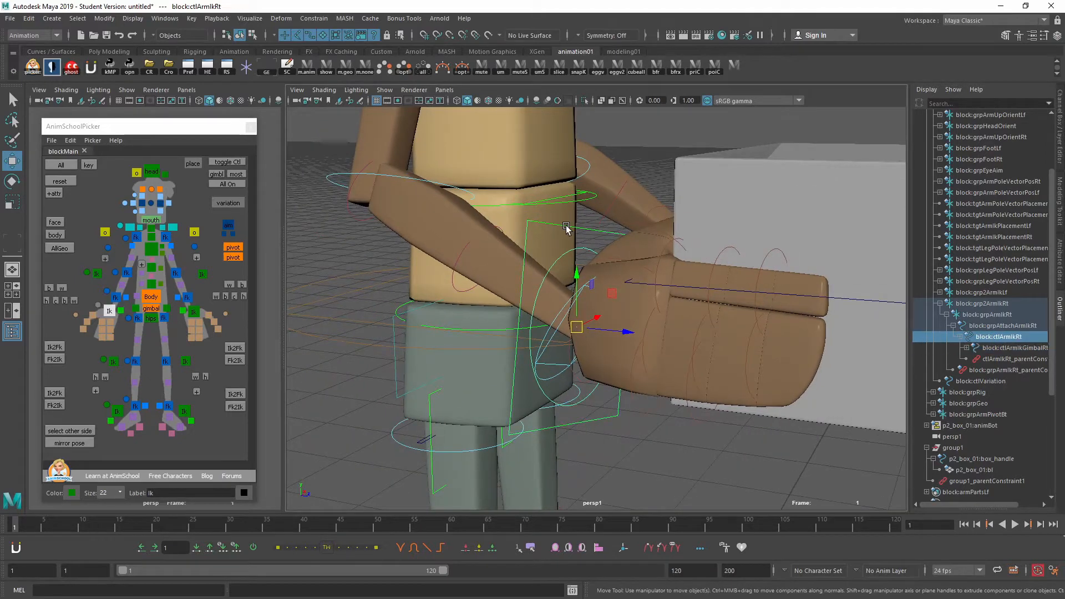
# Select the right arm IK gimbal control in the Outliner and examine its place on the wrist
pyautogui.keyDown('alt'); pyautogui.moveTo(566, 226); pyautogui.dragTo(579, 222); pyautogui.keyUp('alt')
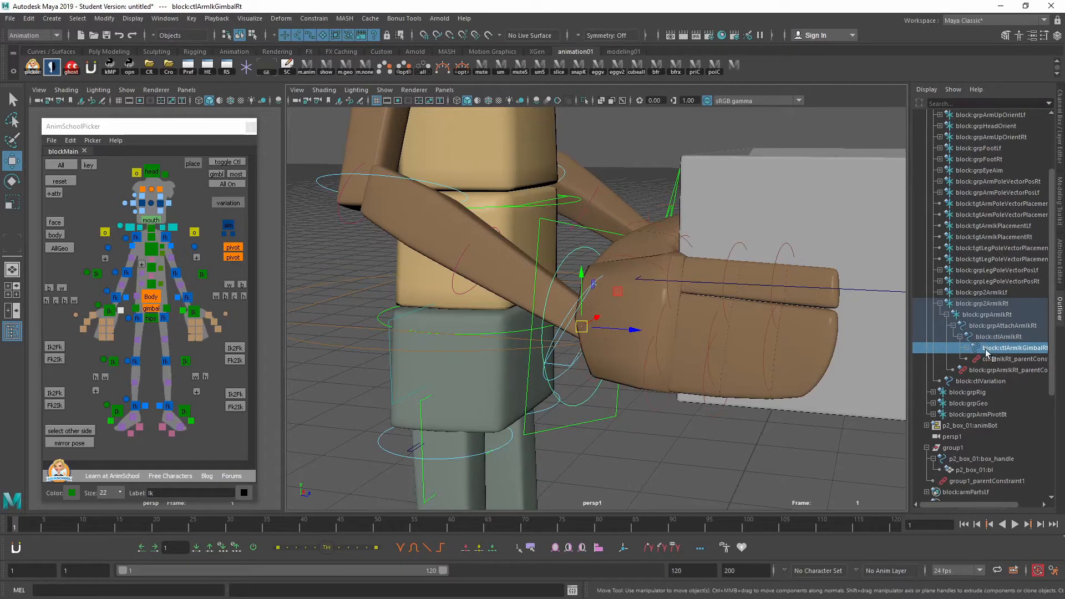
pyautogui.scroll(-4, 592, 388)
pyautogui.keyDown('alt'); pyautogui.moveTo(528, 320); pyautogui.dragTo(639, 397); pyautogui.keyUp('alt')
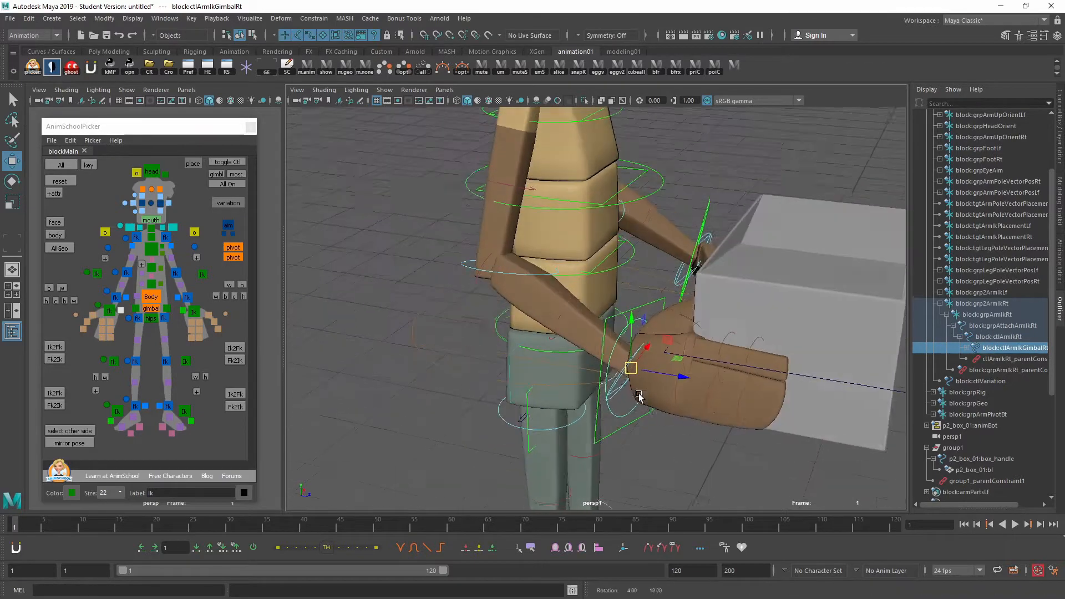
pyautogui.keyDown('alt'); pyautogui.moveTo(640, 398); pyautogui.dragTo(622, 373, button='middle'); pyautogui.keyUp('alt')
pyautogui.keyDown('alt'); pyautogui.moveTo(623, 374); pyautogui.dragTo(649, 389); pyautogui.keyUp('alt')
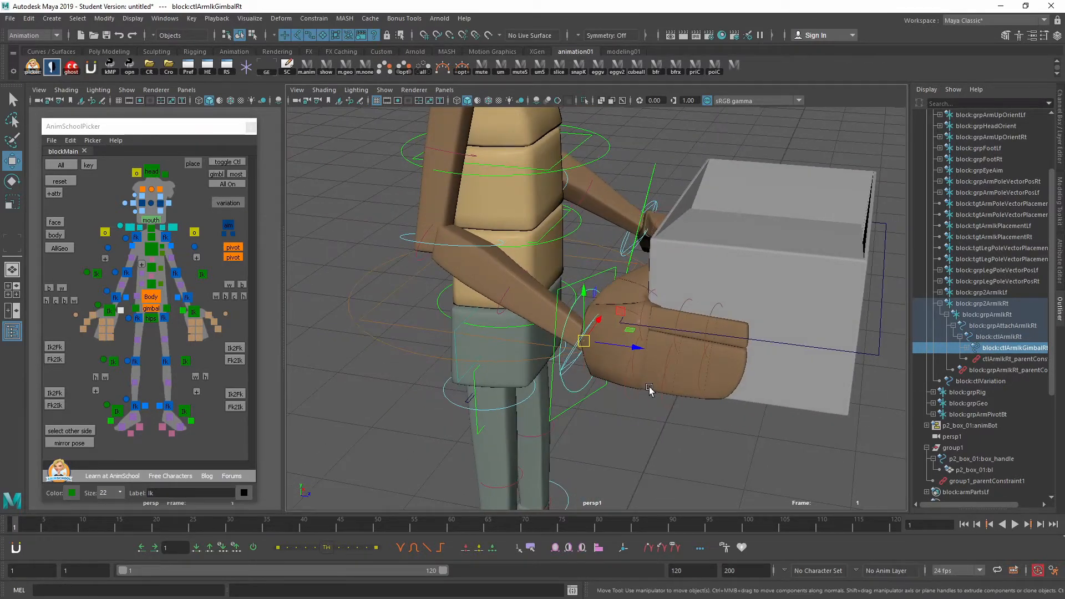
# Select block:grpAttachArmIkRt in the Outliner and examine its pivot and axes around the hip and the box
pyautogui.click(1014, 325)
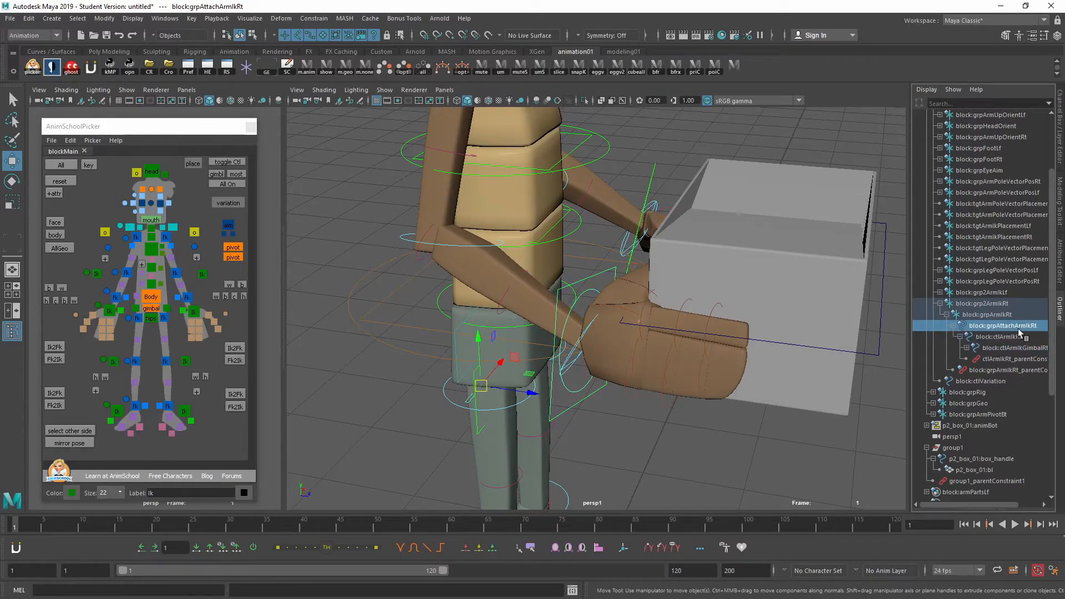
pyautogui.keyDown('alt'); pyautogui.moveTo(678, 359); pyautogui.dragTo(671, 394); pyautogui.keyUp('alt')
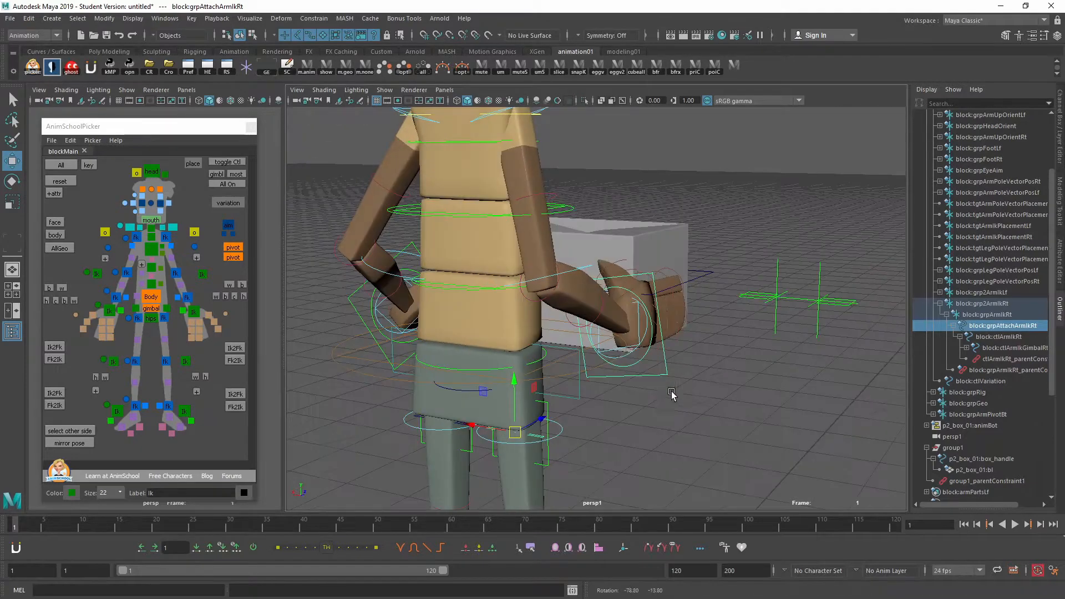
pyautogui.moveTo(507, 415); pyautogui.dragTo(508, 433)
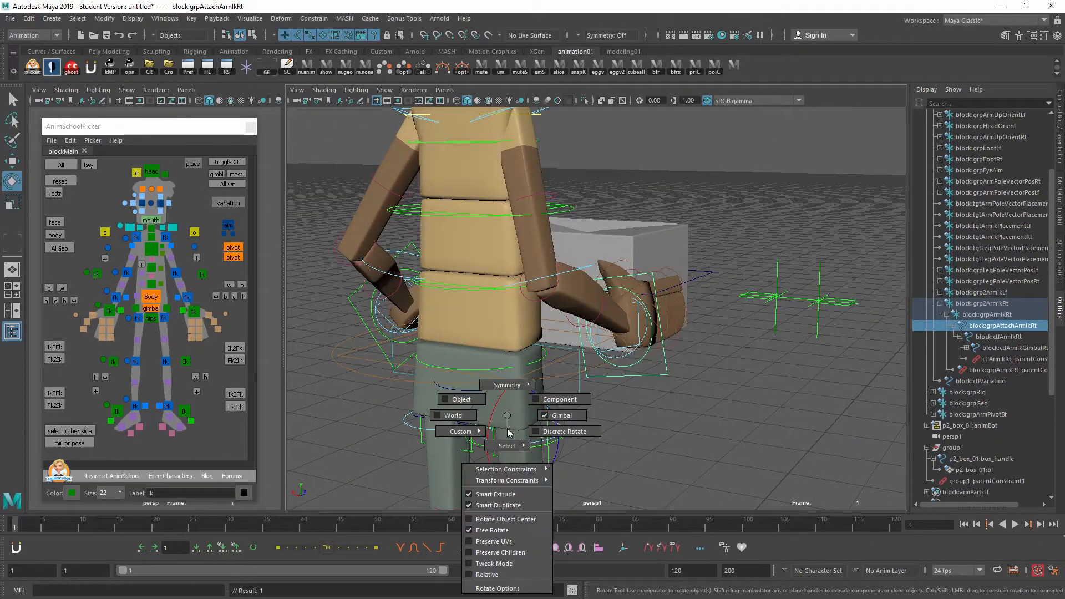
pyautogui.moveTo(445, 413); pyautogui.dragTo(444, 413)
pyautogui.keyDown('alt'); pyautogui.moveTo(566, 428); pyautogui.dragTo(585, 378, button='middle'); pyautogui.keyUp('alt')
pyautogui.keyDown('alt'); pyautogui.moveTo(585, 379); pyautogui.dragTo(547, 403, button='right'); pyautogui.keyUp('alt')
pyautogui.keyDown('alt'); pyautogui.moveTo(548, 403); pyautogui.dragTo(698, 395); pyautogui.keyUp('alt')
pyautogui.press('w')
pyautogui.keyDown('alt'); pyautogui.moveTo(699, 394); pyautogui.dragTo(697, 392, button='middle'); pyautogui.keyUp('alt')
pyautogui.keyDown('alt'); pyautogui.moveTo(698, 392); pyautogui.dragTo(576, 292); pyautogui.keyUp('alt')
pyautogui.keyDown('alt'); pyautogui.moveTo(525, 394); pyautogui.dragTo(836, 332); pyautogui.keyUp('alt')
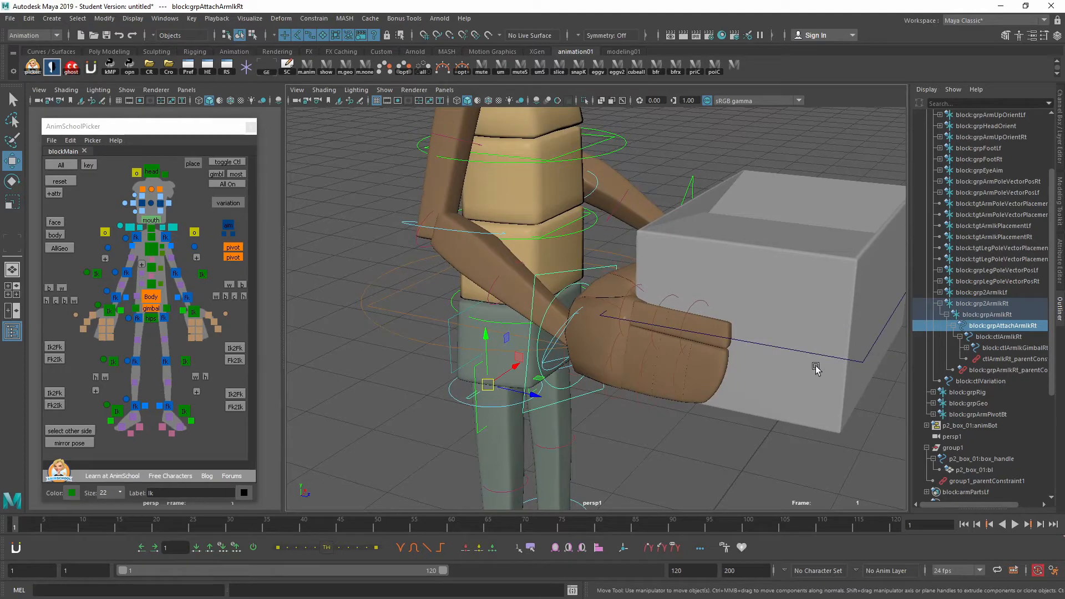
pyautogui.keyDown('alt'); pyautogui.moveTo(829, 390); pyautogui.dragTo(776, 373); pyautogui.keyUp('alt')
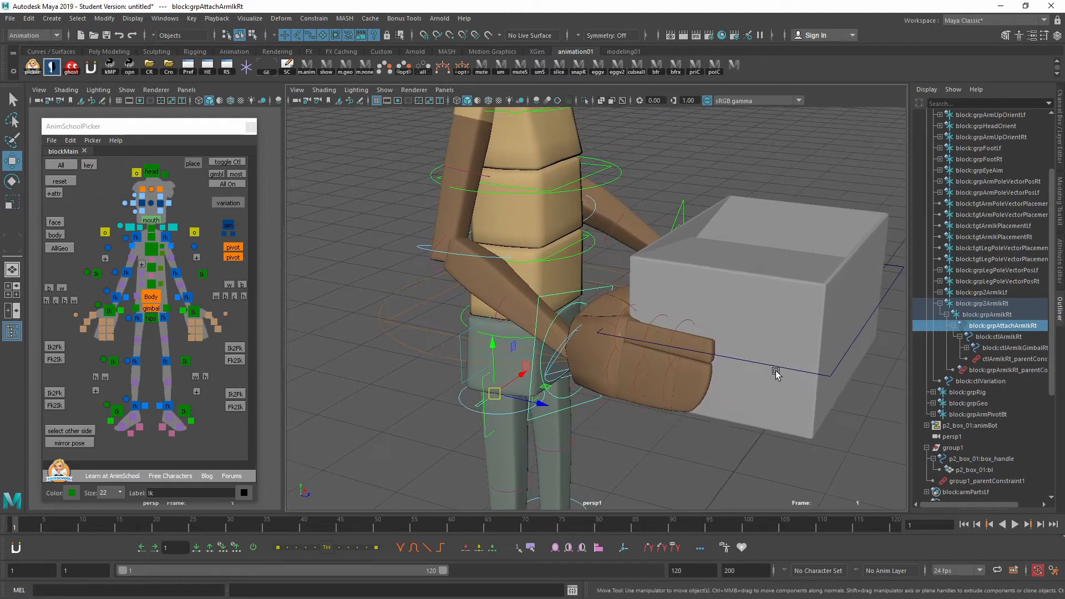
# Select the right arm IK control, show its channels, and move it against the box to about -0.341, 0.553, 0.731
pyautogui.click(568, 294)
pyautogui.keyDown('alt'); pyautogui.moveTo(569, 294); pyautogui.dragTo(742, 265); pyautogui.keyUp('alt')
pyautogui.hotkey('ctrl', 'a')
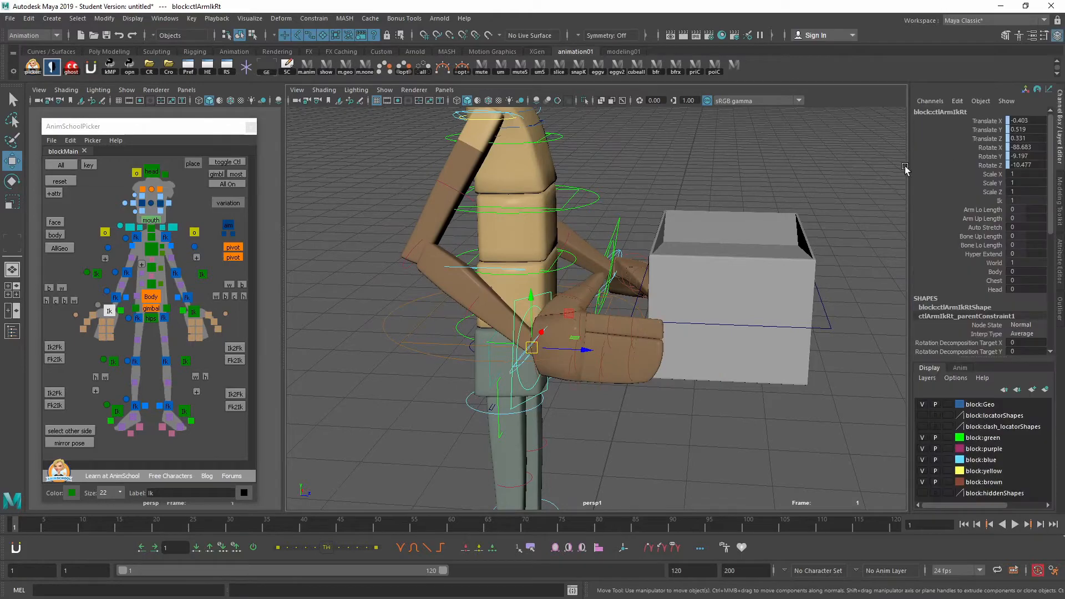
pyautogui.moveTo(687, 375); pyautogui.dragTo(749, 375, button='middle')
pyautogui.keyDown('alt'); pyautogui.moveTo(618, 325); pyautogui.dragTo(698, 346); pyautogui.keyUp('alt')
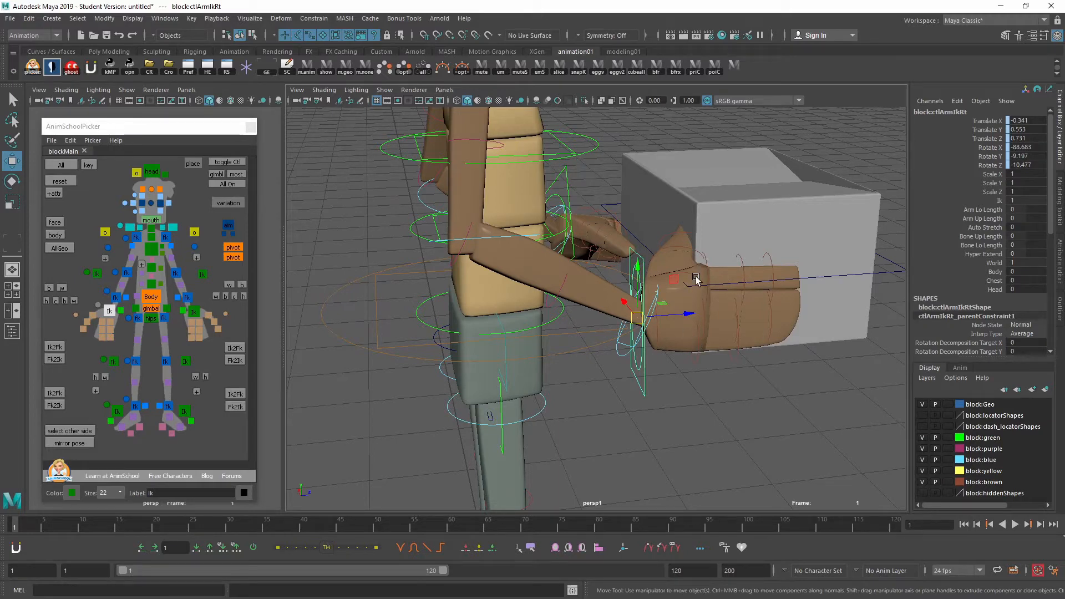
pyautogui.keyDown('alt'); pyautogui.moveTo(680, 277); pyautogui.dragTo(710, 283, button='right'); pyautogui.keyUp('alt')
pyautogui.keyDown('alt'); pyautogui.moveTo(710, 283); pyautogui.dragTo(711, 334, button='middle'); pyautogui.keyUp('alt')
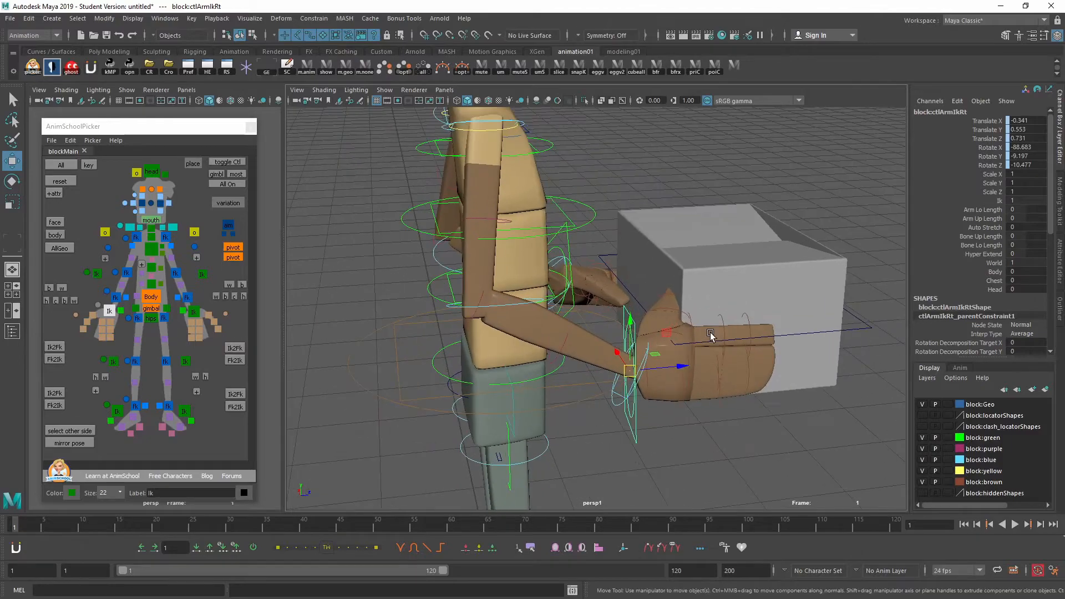
# Try moving the left arm attach group block:grpAttachArmIkLf at the hip, and undo the move
pyautogui.keyDown('alt'); pyautogui.moveTo(735, 350); pyautogui.dragTo(531, 368); pyautogui.keyUp('alt')
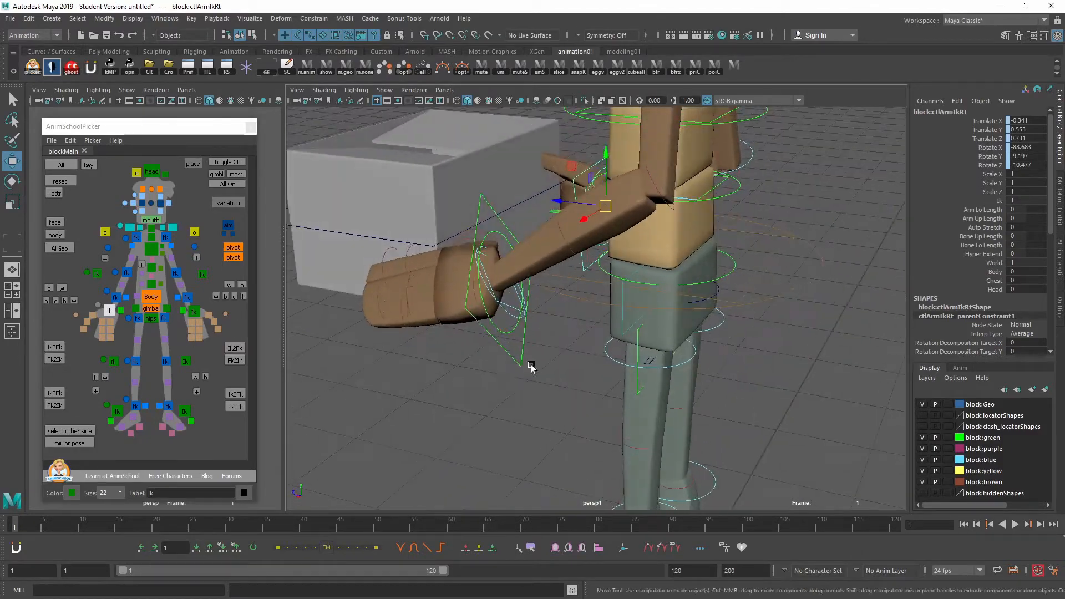
pyautogui.click(653, 360)
pyautogui.press('f')
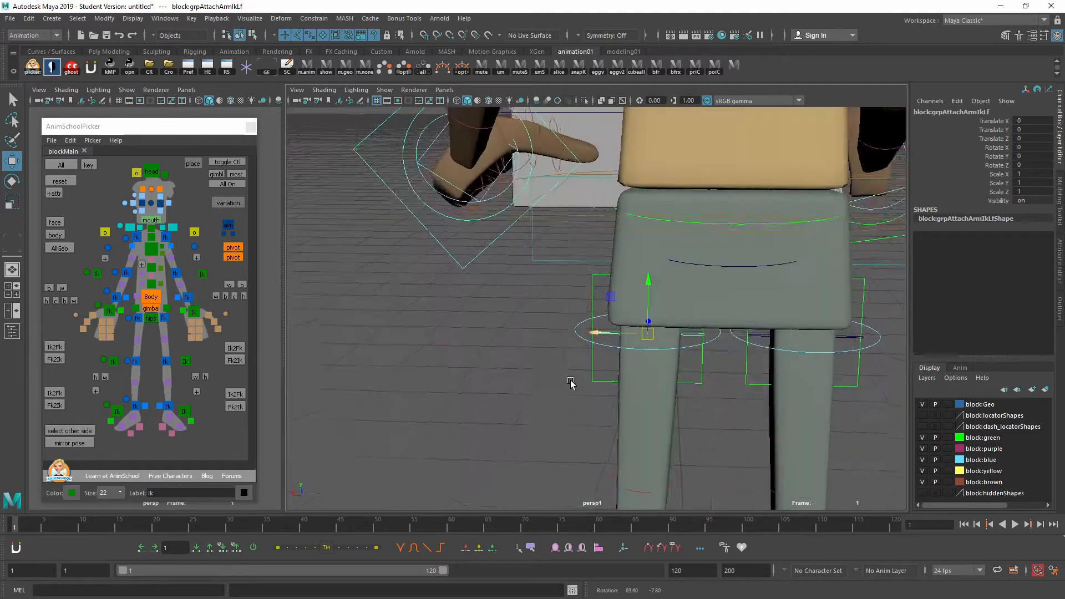
pyautogui.moveTo(642, 374); pyautogui.dragTo(759, 415, button='middle')
pyautogui.hotkey('ctrl', 'z')
pyautogui.keyDown('alt'); pyautogui.moveTo(759, 416); pyautogui.dragTo(618, 352, button='right'); pyautogui.keyUp('alt')
pyautogui.keyDown('alt'); pyautogui.moveTo(619, 352); pyautogui.dragTo(689, 385); pyautogui.keyUp('alt')
pyautogui.click(541, 404)
pyautogui.keyDown('alt'); pyautogui.moveTo(529, 404); pyautogui.dragTo(683, 415, button='middle'); pyautogui.keyUp('alt')
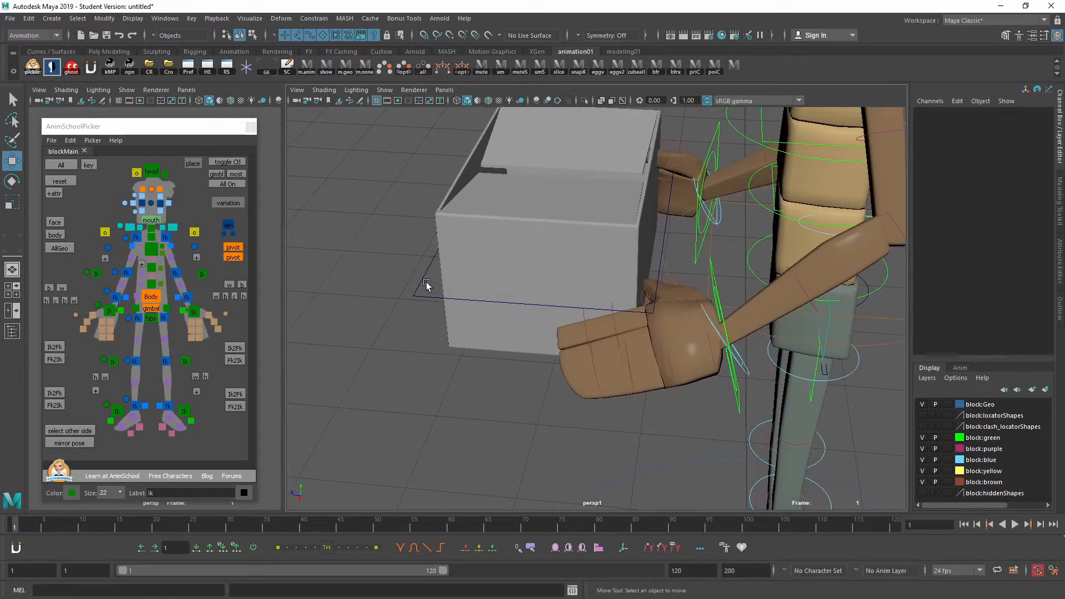
pyautogui.click(426, 284)
pyautogui.keyDown('alt'); pyautogui.moveTo(566, 401); pyautogui.dragTo(488, 357, button='middle'); pyautogui.keyUp('alt')
pyautogui.keyDown('alt'); pyautogui.moveTo(661, 425); pyautogui.dragTo(638, 412); pyautogui.keyUp('alt')
pyautogui.keyDown('shift'); pyautogui.click(592, 356); pyautogui.keyUp('shift')
pyautogui.keyDown('alt'); pyautogui.moveTo(592, 373); pyautogui.dragTo(619, 393); pyautogui.keyUp('alt')
pyautogui.click(677, 432)
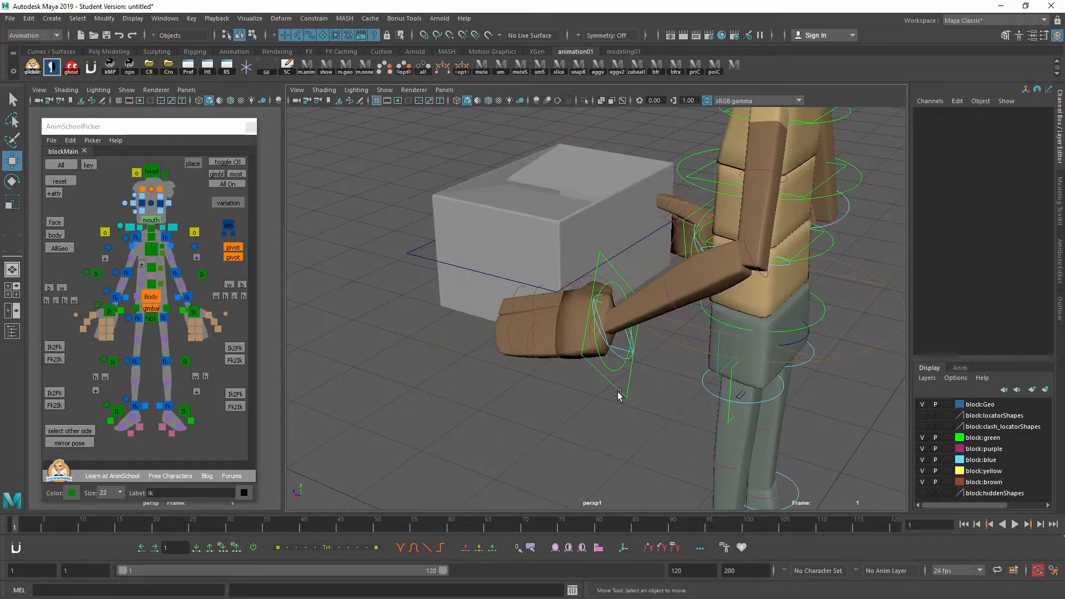
# Rotate the left arm IK control to about -96.478, 5.841, -11.724 and move it against the box to about 0.667, 0.554, 0.738
pyautogui.click(617, 390)
pyautogui.keyDown('alt'); pyautogui.moveTo(606, 340); pyautogui.dragTo(638, 374, button='right'); pyautogui.keyUp('alt')
pyautogui.press('e')
pyautogui.keyDown('alt'); pyautogui.moveTo(633, 419); pyautogui.dragTo(692, 383); pyautogui.keyUp('alt')
pyautogui.moveTo(790, 262); pyautogui.dragTo(722, 366)
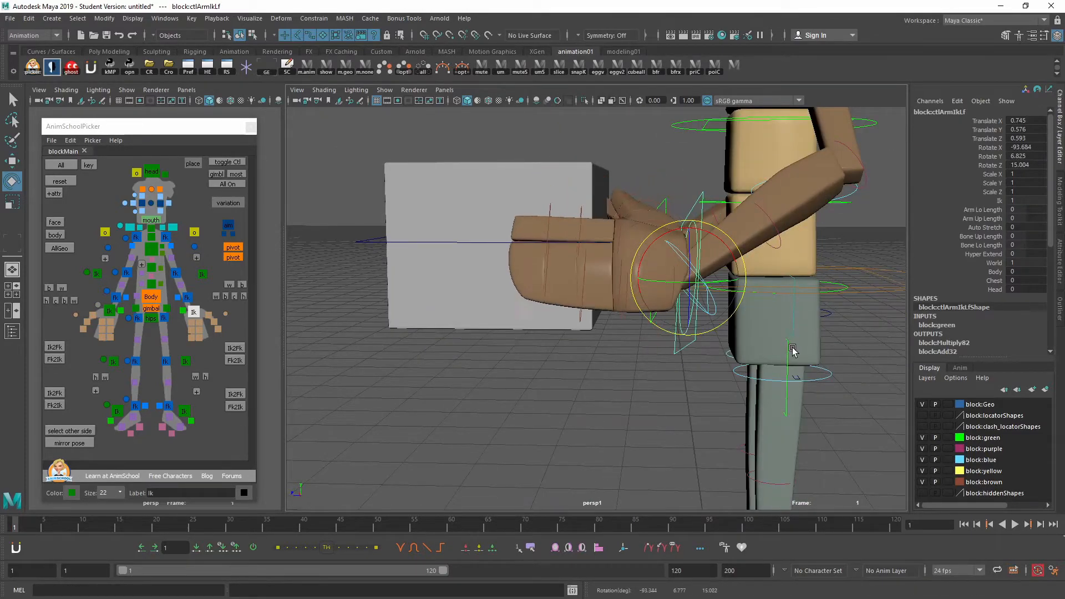
pyautogui.keyDown('alt'); pyautogui.moveTo(786, 376); pyautogui.dragTo(719, 356); pyautogui.keyUp('alt')
pyautogui.keyDown('alt'); pyautogui.moveTo(634, 324); pyautogui.dragTo(560, 339); pyautogui.keyUp('alt')
pyautogui.moveTo(673, 323); pyautogui.dragTo(682, 308, button='middle')
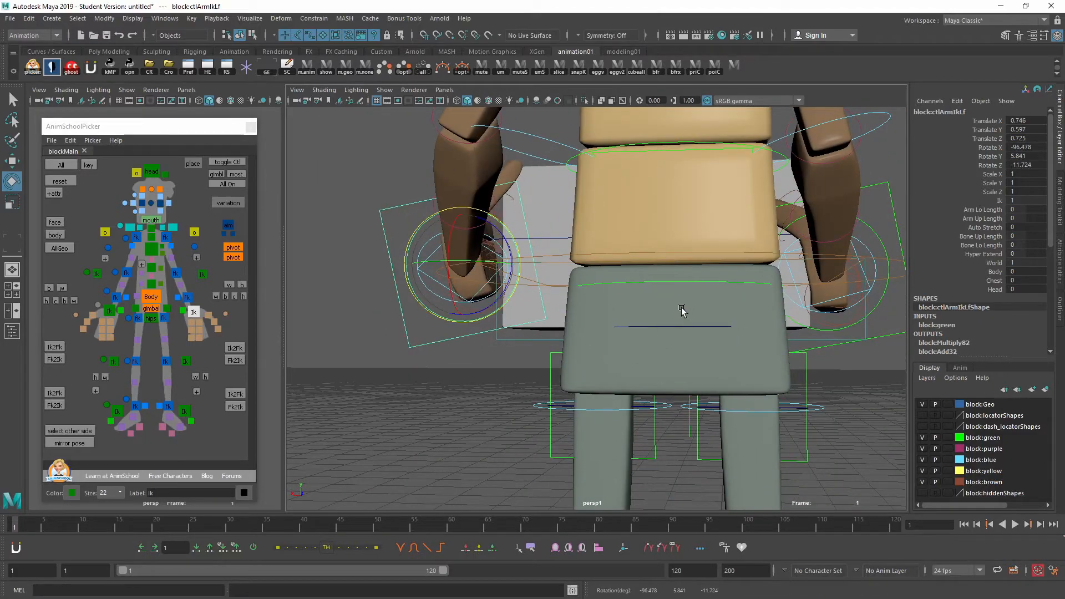
pyautogui.press('w')
pyautogui.moveTo(593, 308); pyautogui.dragTo(611, 317, button='middle')
# Constrain the left arm IK control to the box handle with a parent constraint
pyautogui.keyDown('alt'); pyautogui.moveTo(538, 342); pyautogui.dragTo(668, 388); pyautogui.keyUp('alt')
pyautogui.click(422, 325)
pyautogui.keyDown('alt'); pyautogui.moveTo(519, 399); pyautogui.dragTo(623, 418); pyautogui.keyUp('alt')
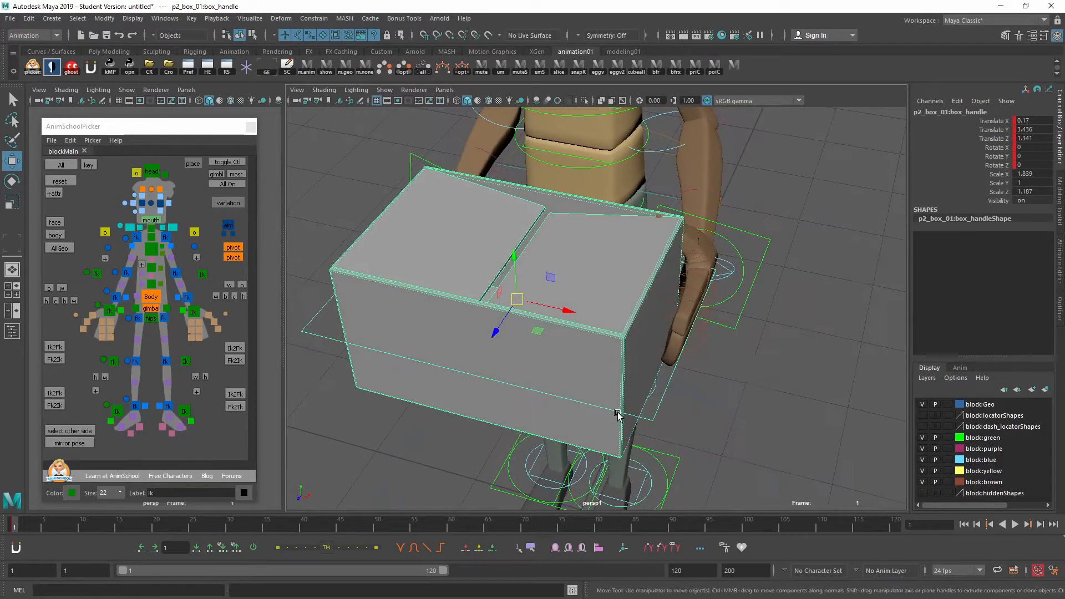
pyautogui.click(760, 242)
pyautogui.scroll(2, 761, 243)
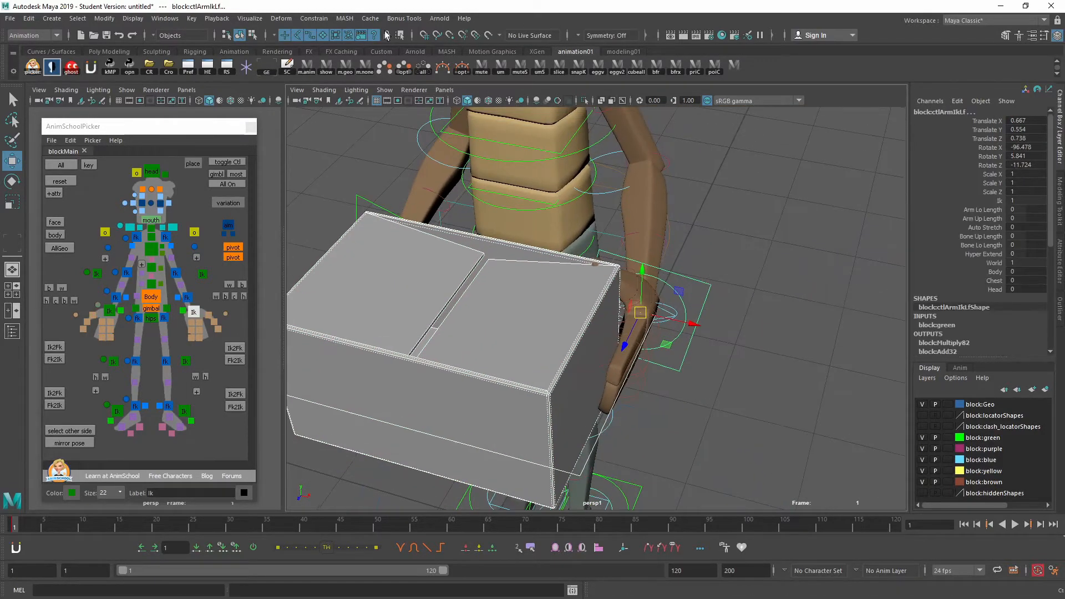
pyautogui.click(314, 19)
pyautogui.click(320, 38)
pyautogui.click(714, 376)
pyautogui.scroll(-2, 714, 376)
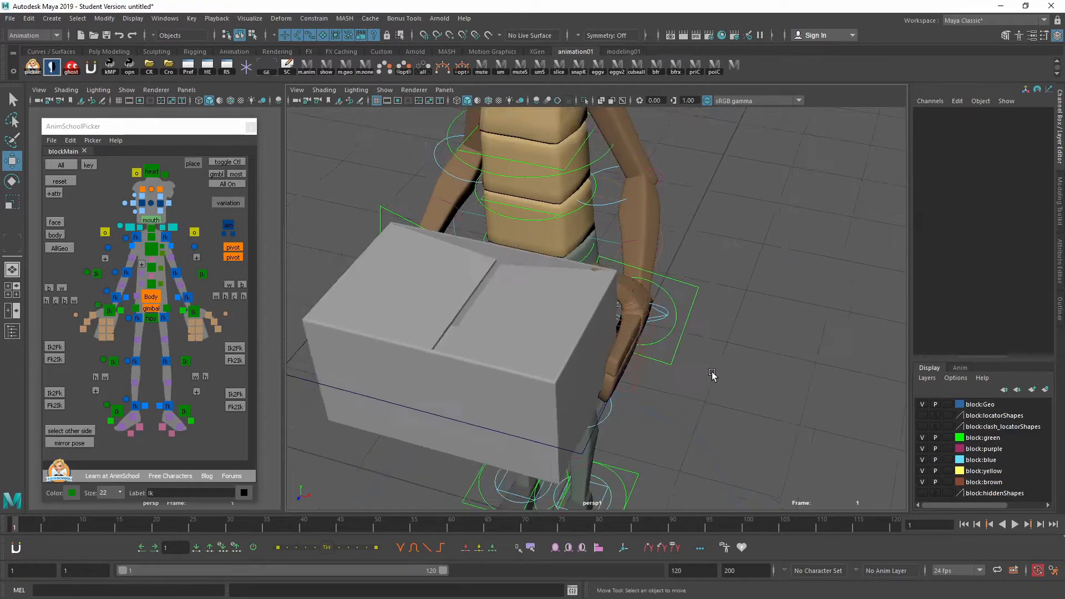
# Try moving the box handle to test how the hands follow, and undo the move
pyautogui.keyDown('alt'); pyautogui.moveTo(714, 376); pyautogui.dragTo(475, 380); pyautogui.keyUp('alt')
pyautogui.click(409, 329)
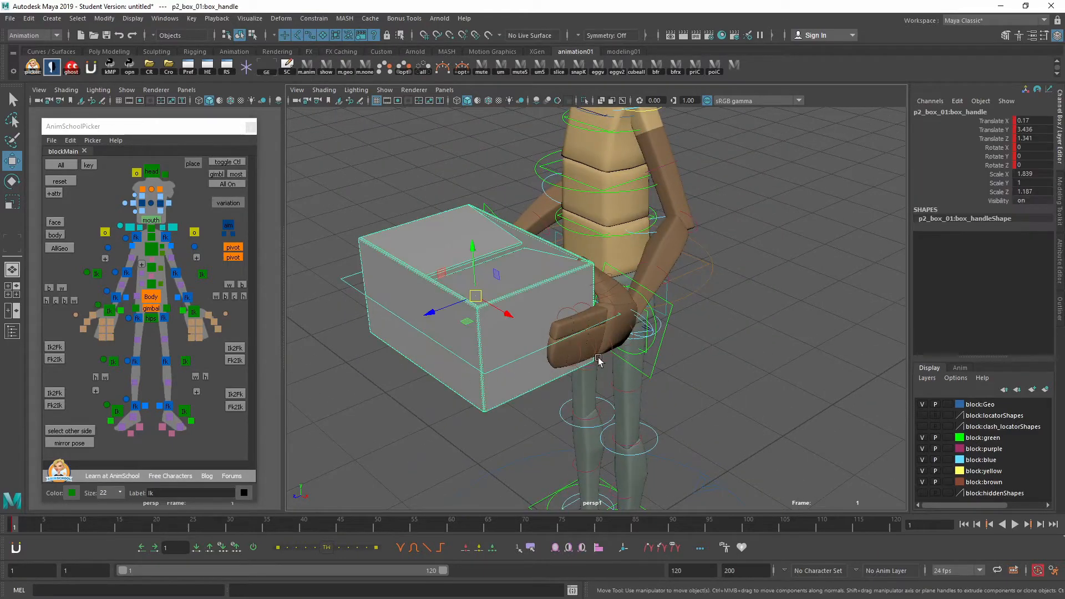
pyautogui.moveTo(598, 360); pyautogui.dragTo(486, 272, button='middle')
pyautogui.hotkey('ctrl', 'z')
pyautogui.keyDown('alt'); pyautogui.moveTo(646, 343); pyautogui.dragTo(670, 361, button='middle'); pyautogui.keyUp('alt')
pyautogui.keyDown('alt'); pyautogui.moveTo(688, 368); pyautogui.dragTo(641, 356); pyautogui.keyUp('alt')
# Try moving the body control to test how the box and hands follow, and undo the move
pyautogui.keyDown('alt'); pyautogui.moveTo(736, 279); pyautogui.dragTo(721, 364); pyautogui.keyUp('alt')
pyautogui.click(704, 309)
pyautogui.moveTo(745, 302); pyautogui.dragTo(709, 322)
pyautogui.click(734, 319)
pyautogui.moveTo(743, 339); pyautogui.dragTo(719, 301, button='middle')
pyautogui.hotkey('ctrl', 'z')
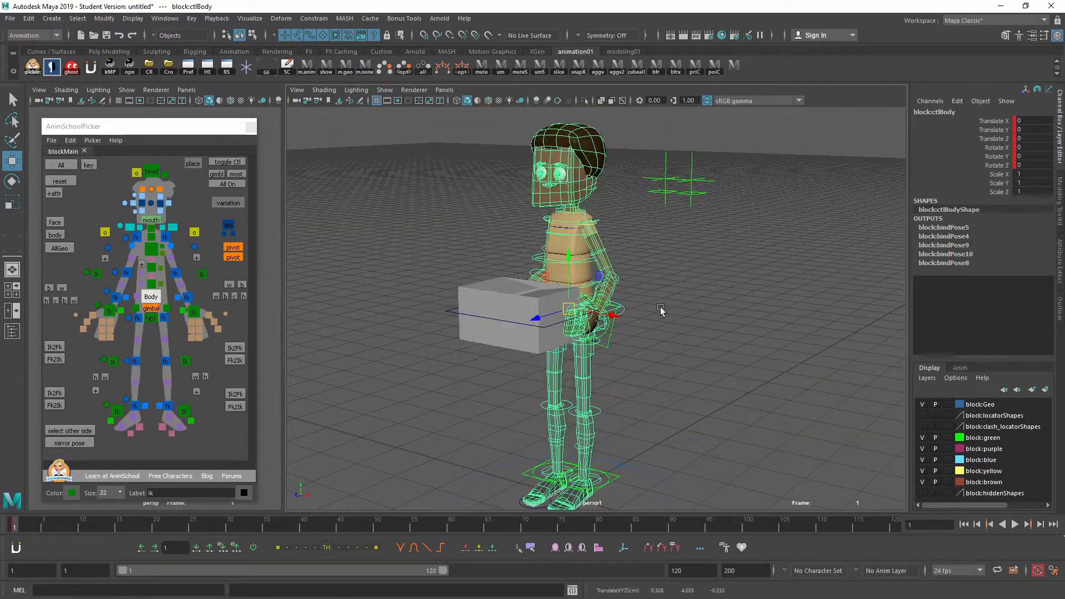
# Apply the m.anim selection mask and move the box handle to about 0.121, 3.711, 0.806
pyautogui.keyDown('alt'); pyautogui.moveTo(661, 307); pyautogui.dragTo(668, 381); pyautogui.keyUp('alt')
pyautogui.keyDown('alt'); pyautogui.moveTo(668, 381); pyautogui.dragTo(711, 364, button='right'); pyautogui.keyUp('alt')
pyautogui.keyDown('alt'); pyautogui.moveTo(711, 364); pyautogui.dragTo(744, 361); pyautogui.keyUp('alt')
pyautogui.click(803, 264)
pyautogui.keyDown('alt'); pyautogui.moveTo(805, 311); pyautogui.dragTo(786, 351, button='middle'); pyautogui.keyUp('alt')
pyautogui.click(306, 65)
pyautogui.keyDown('alt'); pyautogui.moveTo(613, 369); pyautogui.dragTo(721, 340); pyautogui.keyUp('alt')
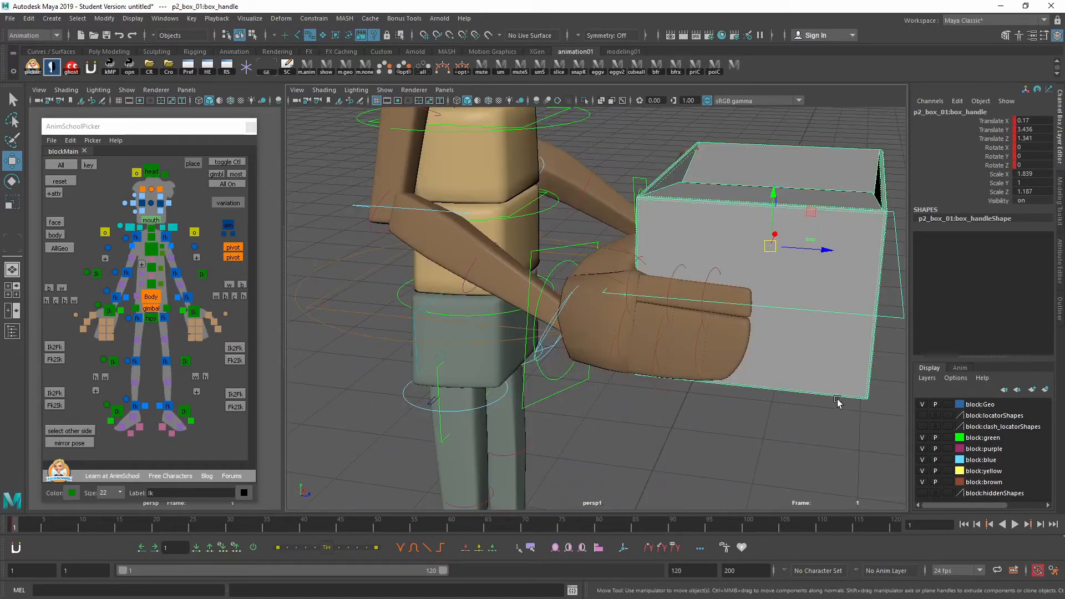
pyautogui.keyDown('alt'); pyautogui.moveTo(847, 421); pyautogui.dragTo(763, 367, button='right'); pyautogui.keyUp('alt')
pyautogui.moveTo(764, 368); pyautogui.dragTo(700, 333, button='middle')
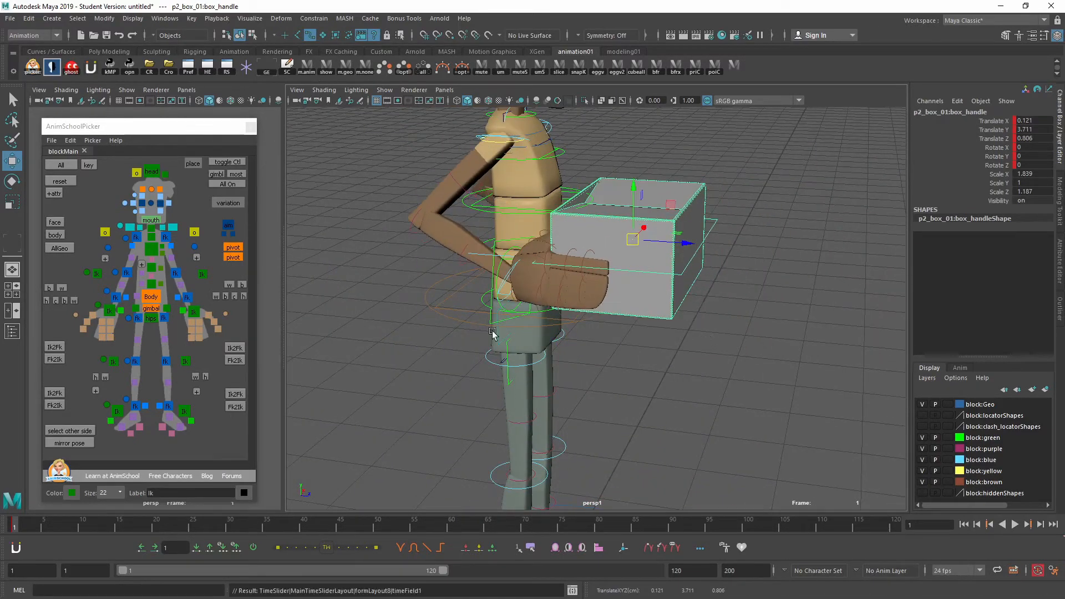
# Lower the body control to about -0.133, -0.491, 0.149
pyautogui.click(430, 300)
pyautogui.moveTo(604, 346); pyautogui.dragTo(617, 404, button='middle')
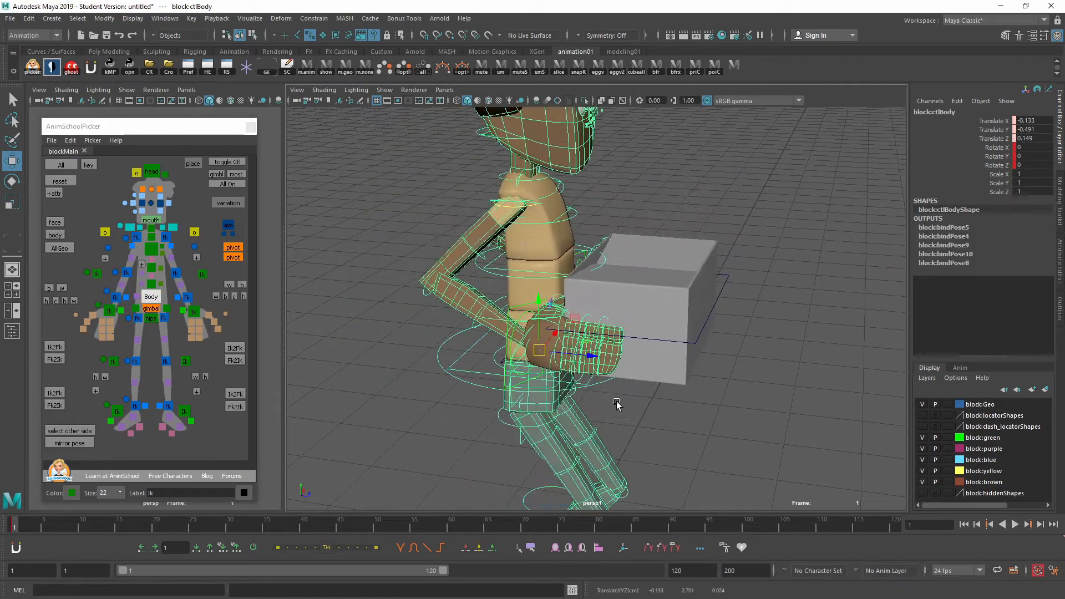
pyautogui.click(617, 403)
# Try offsetting the right arm IK gimbal control to about 0.136, -0.36, -0.023, step to frame 5 and back, and undo the offset
pyautogui.keyDown('alt'); pyautogui.moveTo(472, 340); pyautogui.dragTo(511, 330, button='right'); pyautogui.keyUp('alt')
pyautogui.keyDown('alt'); pyautogui.moveTo(510, 330); pyautogui.dragTo(561, 279, button='middle'); pyautogui.keyUp('alt')
pyautogui.keyDown('alt'); pyautogui.moveTo(561, 279); pyautogui.dragTo(467, 262); pyautogui.keyUp('alt')
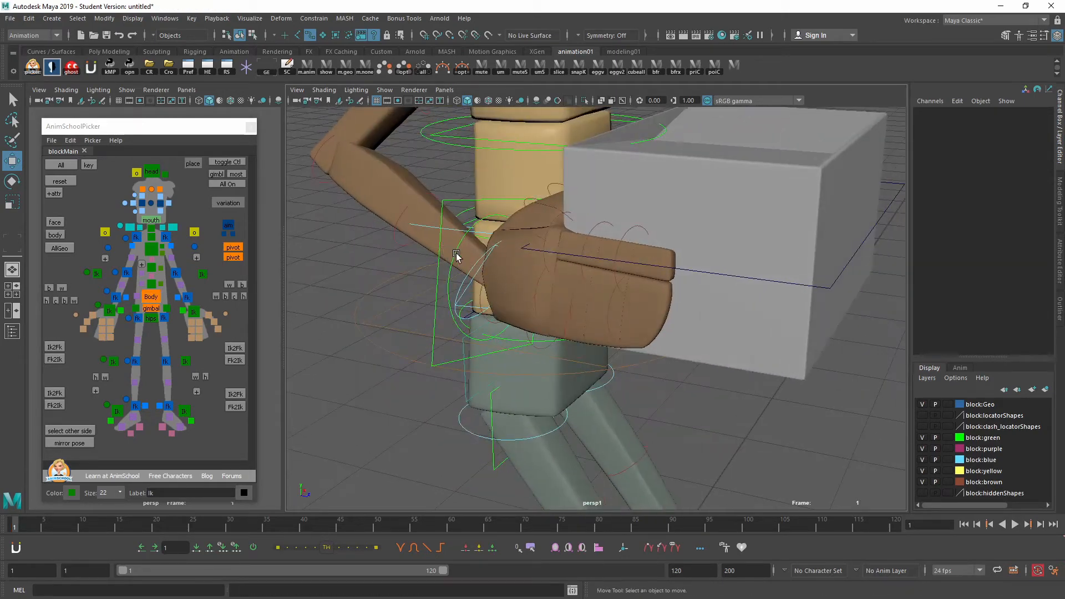
pyautogui.click(456, 255)
pyautogui.keyDown('alt'); pyautogui.moveTo(533, 304); pyautogui.dragTo(660, 363); pyautogui.keyUp('alt')
pyautogui.hotkey('alt', '.')
pyautogui.hotkey('alt', '.')
pyautogui.hotkey('alt', '.')
pyautogui.hotkey('alt', '.')
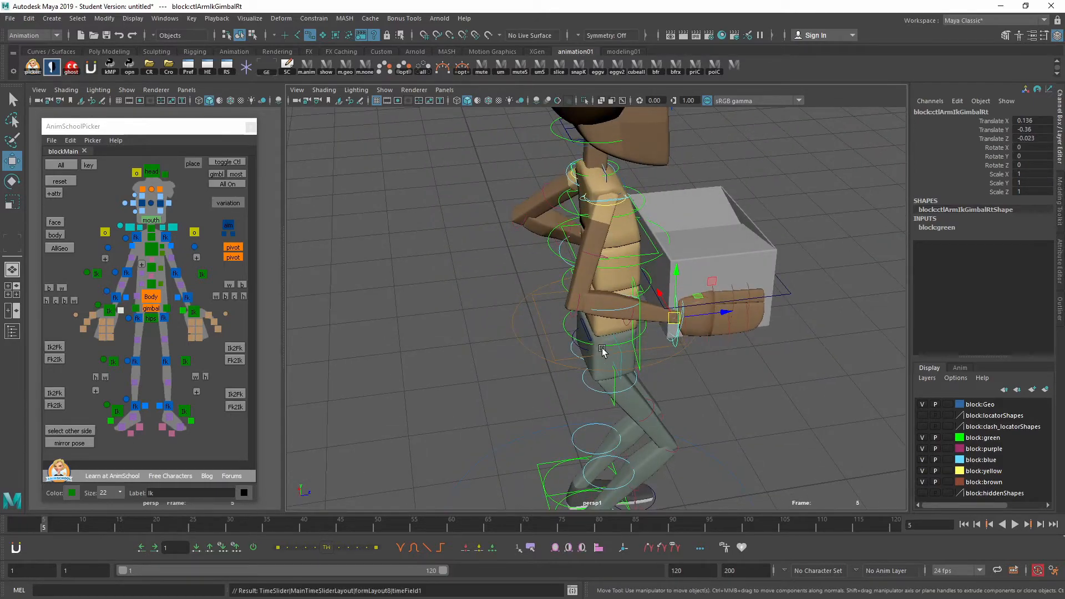
pyautogui.hotkey('alt', ',')
pyautogui.hotkey('alt', ',')
pyautogui.hotkey('alt', ',')
pyautogui.hotkey('alt', ',')
pyautogui.keyDown('alt'); pyautogui.moveTo(497, 361); pyautogui.dragTo(649, 310); pyautogui.keyUp('alt')
pyautogui.click(647, 259)
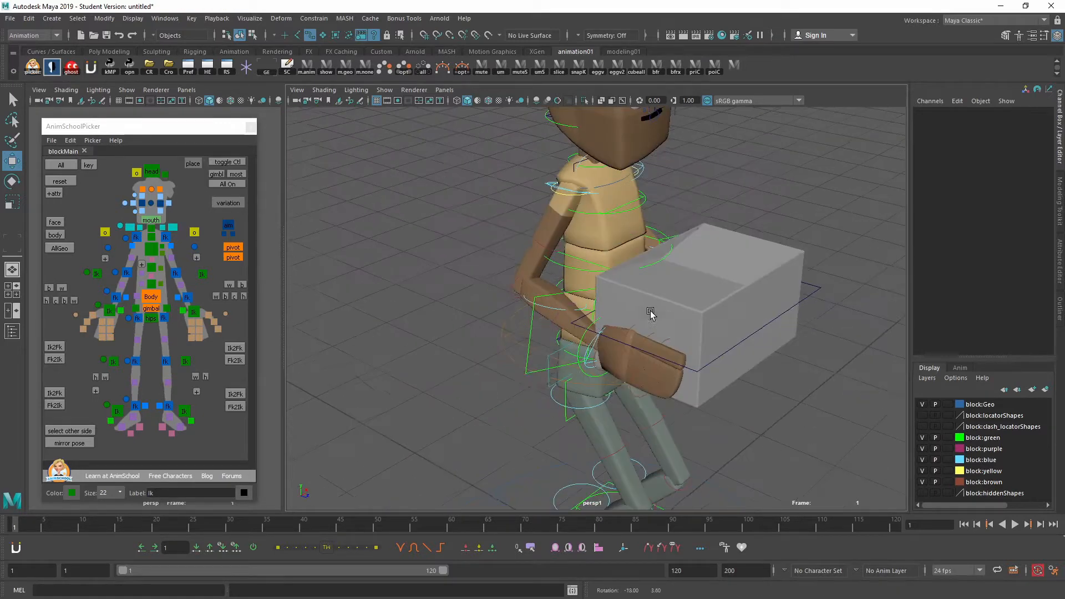
pyautogui.hotkey('ctrl', 'z')
pyautogui.hotkey('ctrl', 'z')
pyautogui.keyDown('alt'); pyautogui.moveTo(686, 312); pyautogui.dragTo(671, 302, button='middle'); pyautogui.keyUp('alt')
pyautogui.keyDown('alt'); pyautogui.moveTo(671, 303); pyautogui.dragTo(701, 322, button='right'); pyautogui.keyUp('alt')
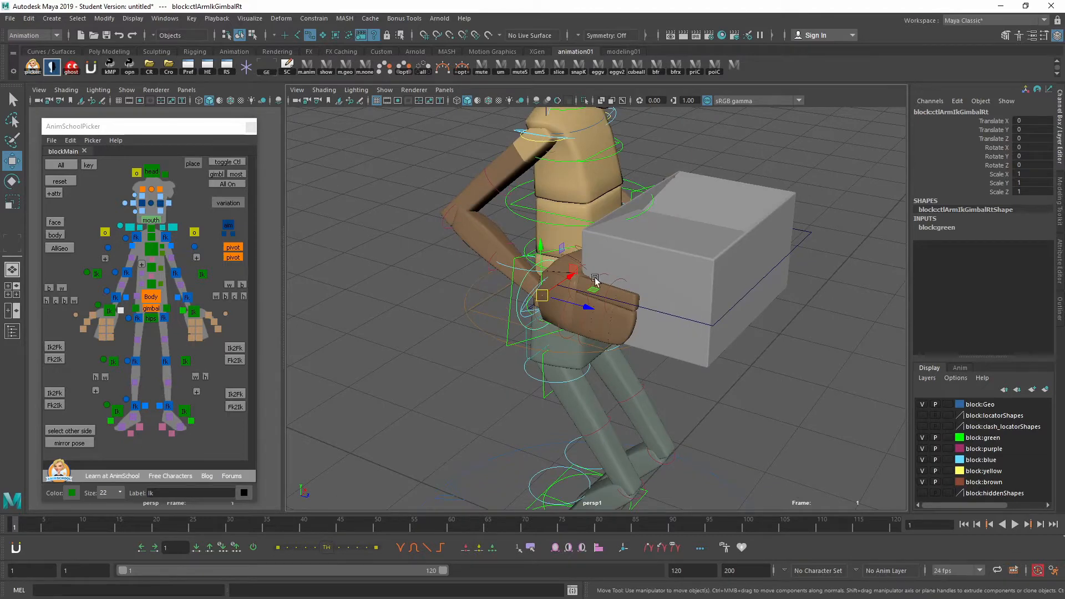
# Raise the body control to a Translate Y of about -0.067
pyautogui.keyDown('alt'); pyautogui.moveTo(595, 279); pyautogui.dragTo(685, 338); pyautogui.keyUp('alt')
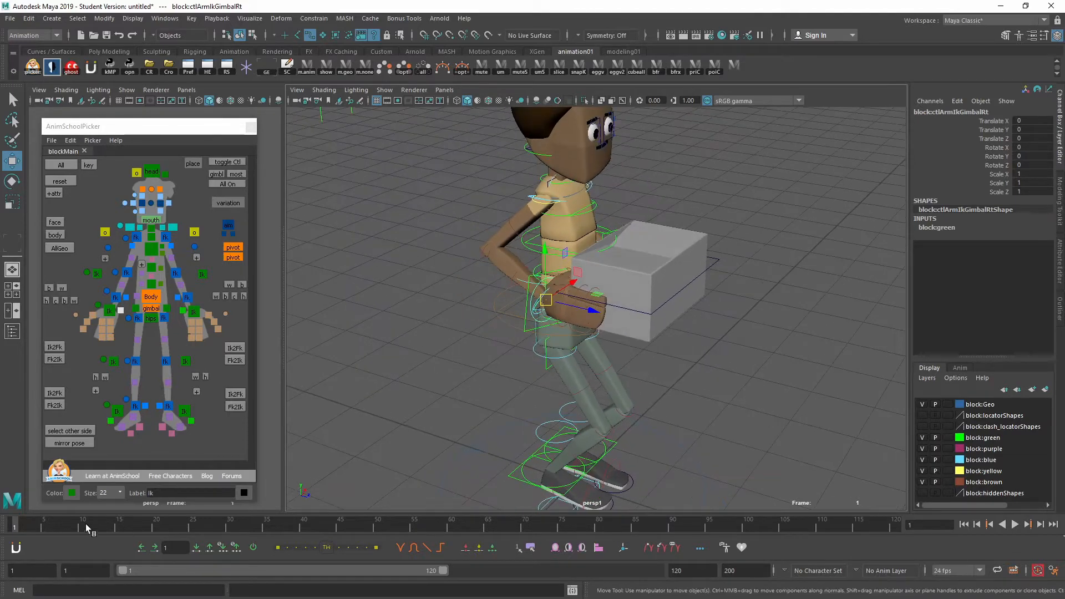
pyautogui.keyDown('alt'); pyautogui.moveTo(749, 273); pyautogui.dragTo(781, 314); pyautogui.keyUp('alt')
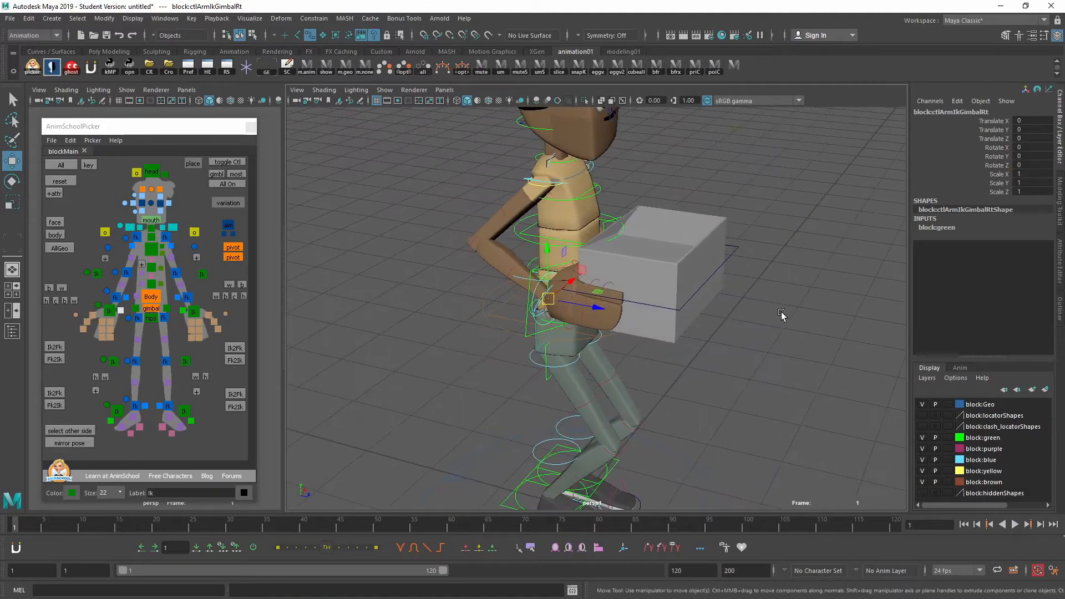
pyautogui.click(491, 326)
pyautogui.keyDown('alt'); pyautogui.moveTo(565, 387); pyautogui.dragTo(585, 311); pyautogui.keyUp('alt')
pyautogui.moveTo(582, 243); pyautogui.dragTo(585, 202)
pyautogui.keyDown('alt'); pyautogui.moveTo(690, 266); pyautogui.dragTo(667, 305); pyautogui.keyUp('alt')
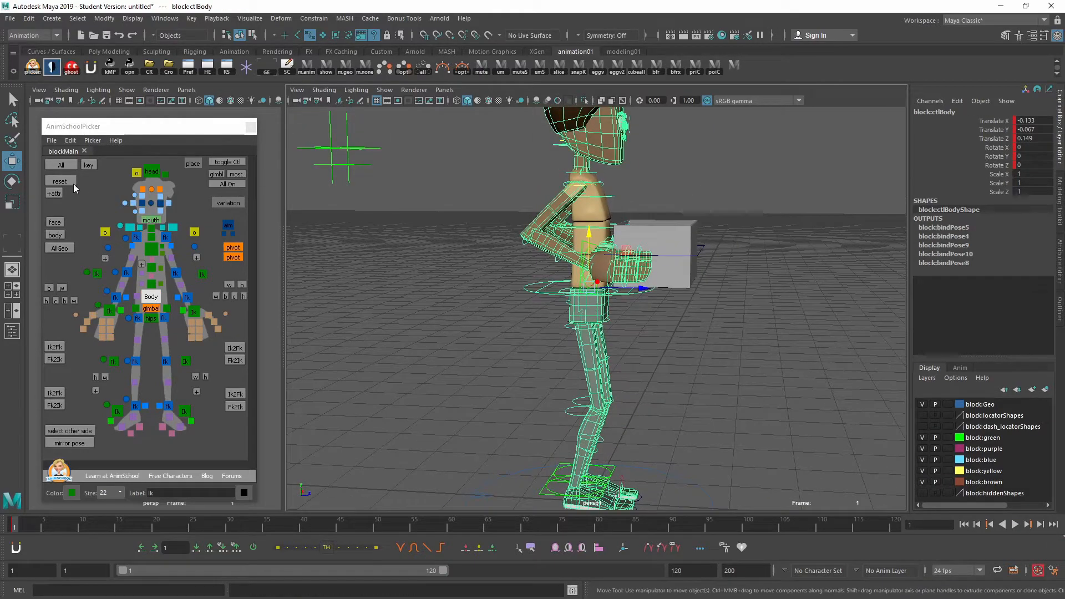
# Select all of the character's controls, and dismiss the playblast options
pyautogui.click(64, 165)
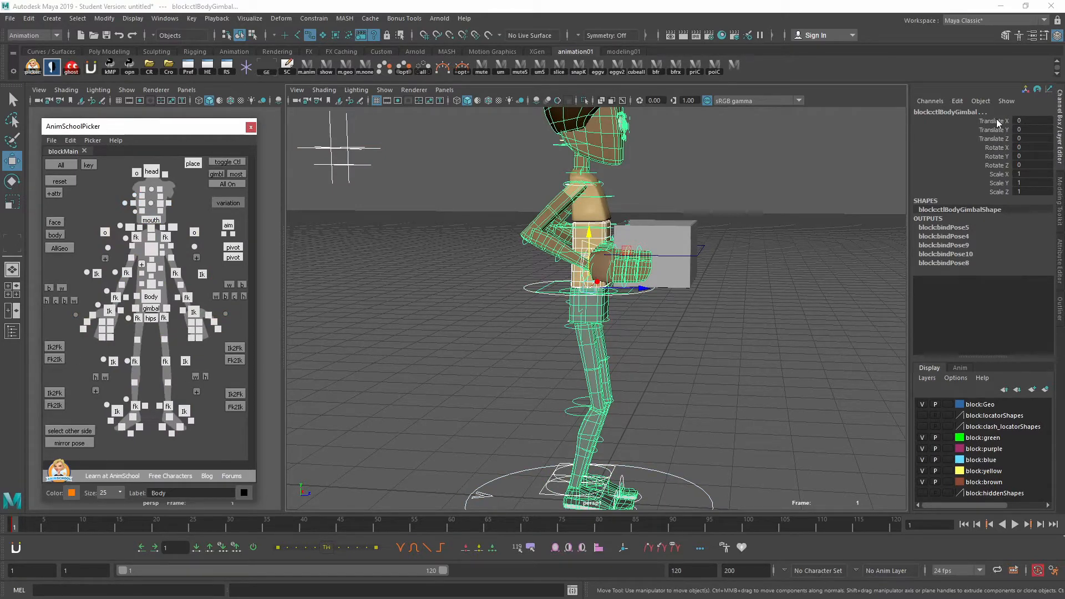
pyautogui.hotkey('ctrl', 'p')
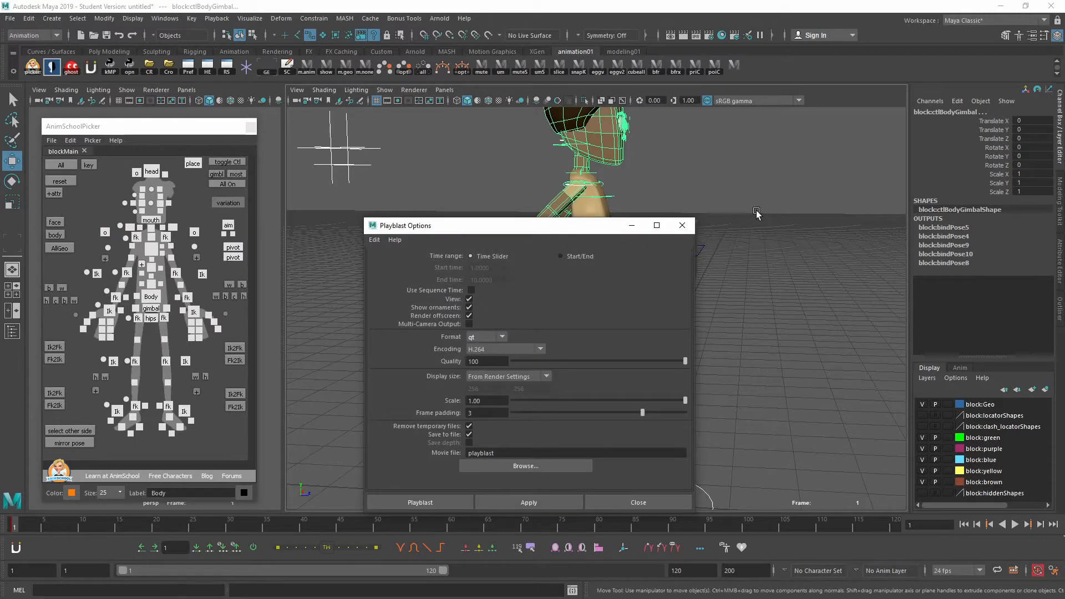
pyautogui.click(682, 225)
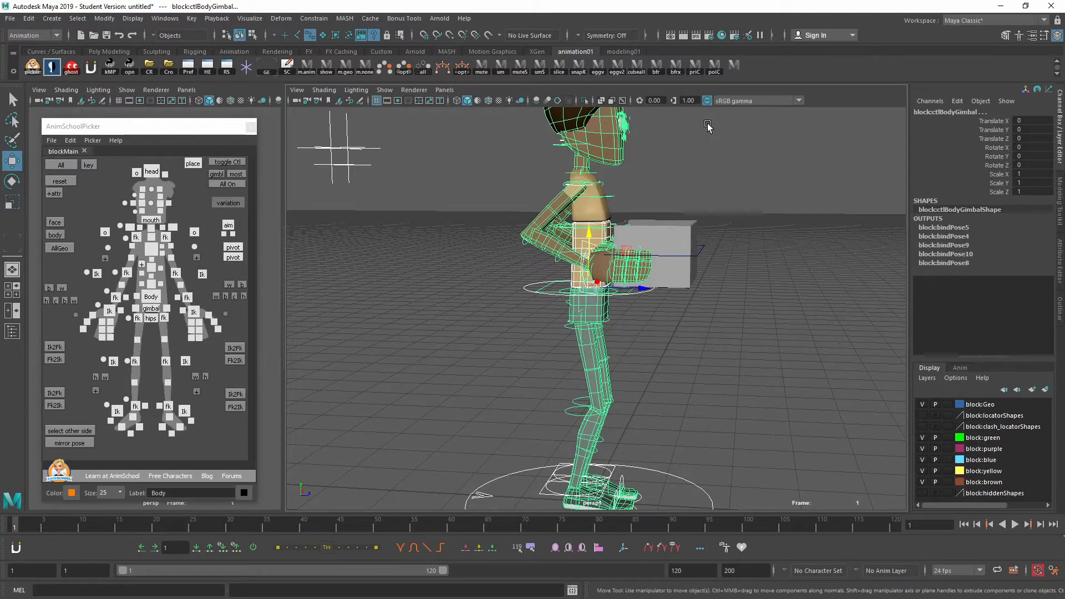
# Key all of the character's controls at frame 1 and clear the selection
pyautogui.press('s')
pyautogui.keyDown('alt'); pyautogui.moveTo(618, 226); pyautogui.dragTo(713, 314, button='right'); pyautogui.keyUp('alt')
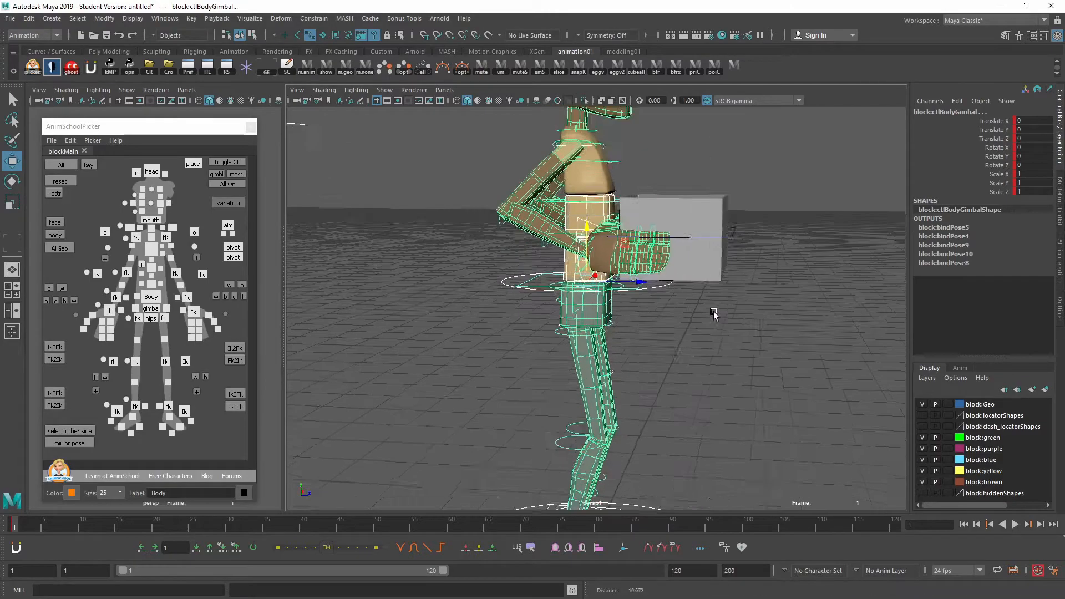
pyautogui.keyDown('alt'); pyautogui.moveTo(713, 314); pyautogui.dragTo(677, 329); pyautogui.keyUp('alt')
pyautogui.keyDown('alt'); pyautogui.moveTo(677, 328); pyautogui.dragTo(689, 412, button='middle'); pyautogui.keyUp('alt')
pyautogui.click(736, 367)
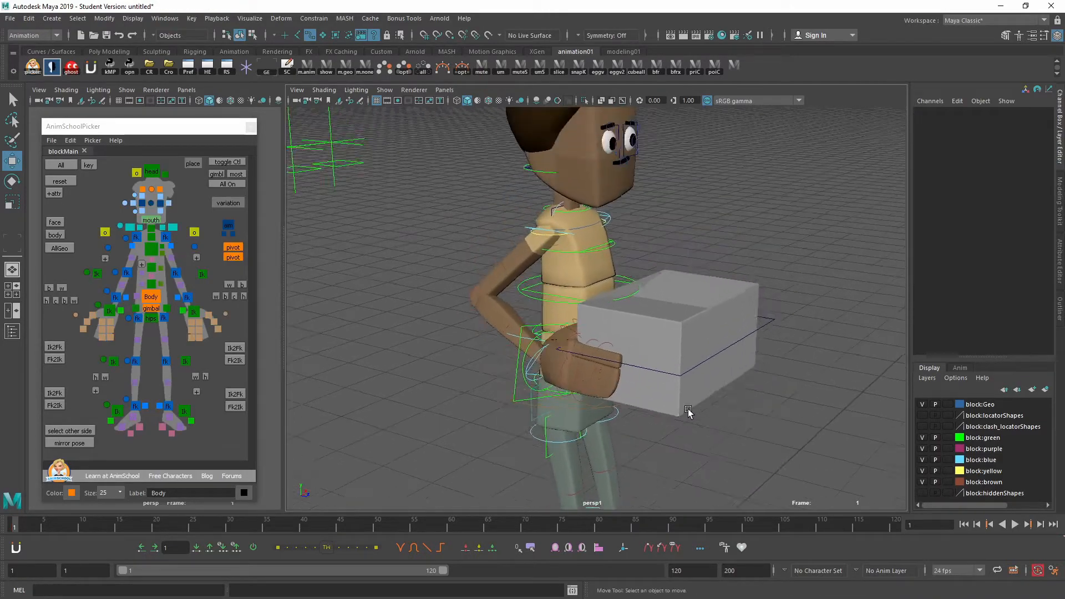
pyautogui.keyDown('alt'); pyautogui.moveTo(689, 411); pyautogui.dragTo(648, 348, button='right'); pyautogui.keyUp('alt')
pyautogui.keyDown('alt'); pyautogui.moveTo(648, 348); pyautogui.dragTo(633, 368, button='middle'); pyautogui.keyUp('alt')
pyautogui.keyDown('alt'); pyautogui.moveTo(633, 368); pyautogui.dragTo(688, 348, button='right'); pyautogui.keyUp('alt')
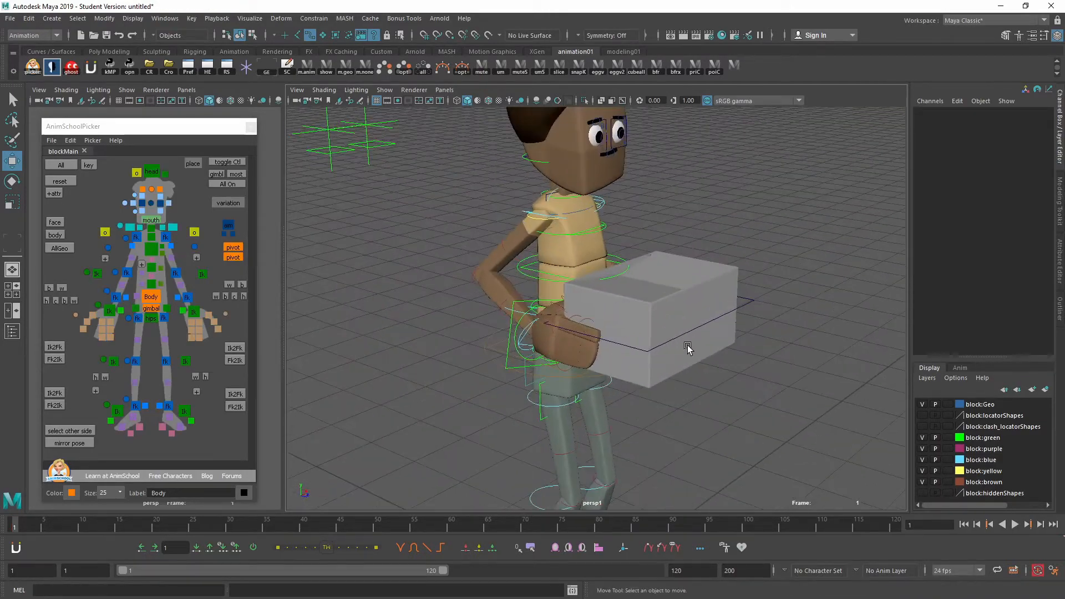
pyautogui.keyDown('alt'); pyautogui.moveTo(603, 305); pyautogui.dragTo(604, 328); pyautogui.keyUp('alt')
pyautogui.keyDown('alt'); pyautogui.moveTo(604, 328); pyautogui.dragTo(670, 355, button='right'); pyautogui.keyUp('alt')
pyautogui.keyDown('alt'); pyautogui.moveTo(671, 354); pyautogui.dragTo(638, 386, button='middle'); pyautogui.keyUp('alt')
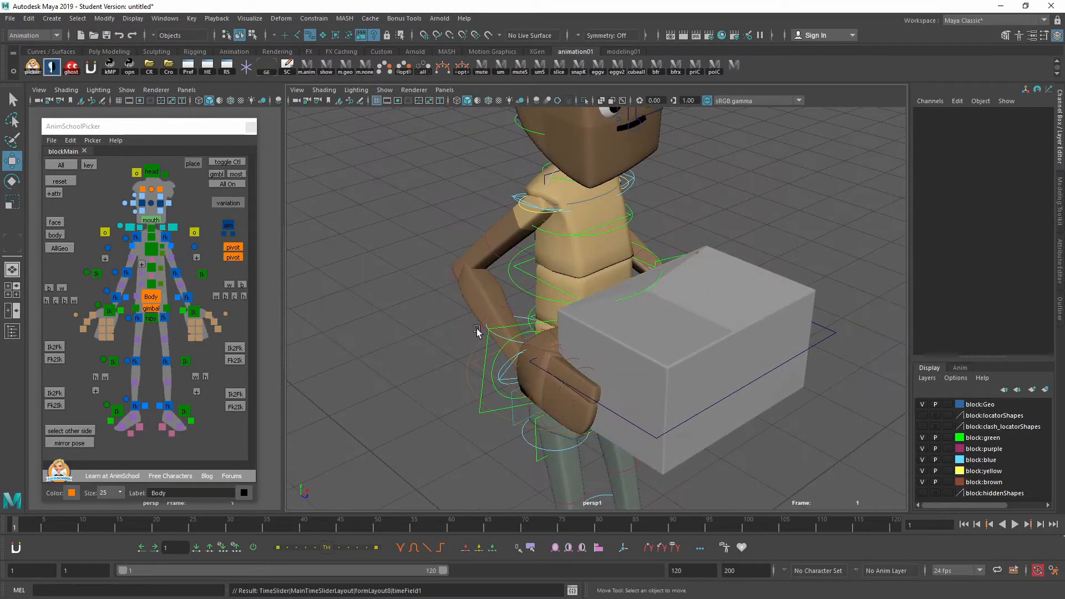
# Key the box handle and all of the character's controls at frame 20
pyautogui.click(61, 165)
pyautogui.keyDown('alt'); pyautogui.moveTo(594, 326); pyautogui.dragTo(587, 265, button='middle'); pyautogui.keyUp('alt')
pyautogui.keyDown('alt'); pyautogui.moveTo(603, 302); pyautogui.dragTo(563, 270, button='right'); pyautogui.keyUp('alt')
pyautogui.keyDown('alt'); pyautogui.moveTo(563, 271); pyautogui.dragTo(563, 326, button='middle'); pyautogui.keyUp('alt')
pyautogui.click(737, 343)
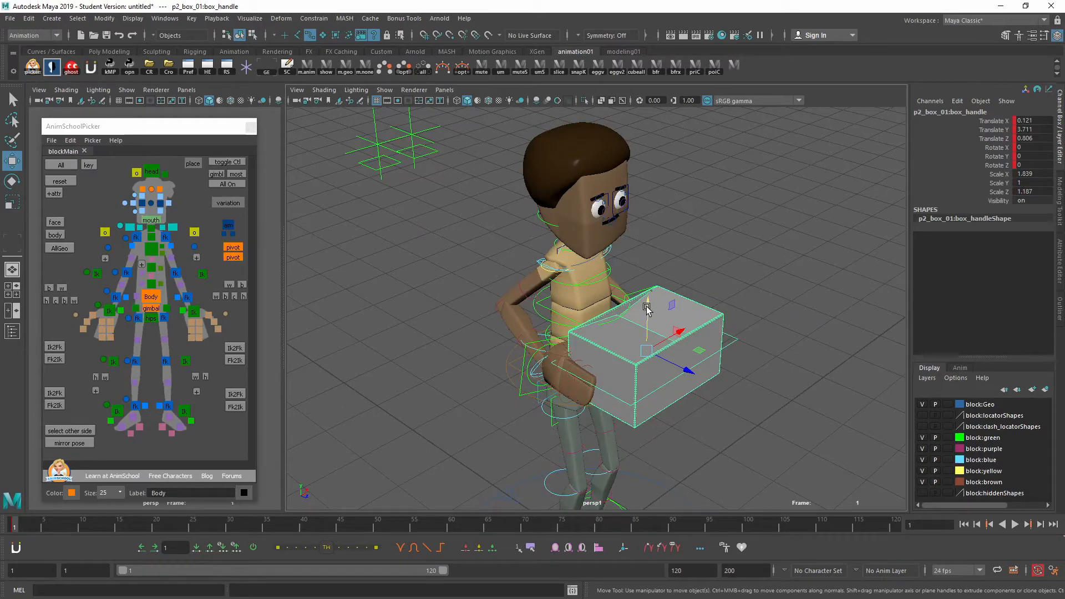
pyautogui.keyDown('alt'); pyautogui.moveTo(690, 367); pyautogui.dragTo(709, 338); pyautogui.keyUp('alt')
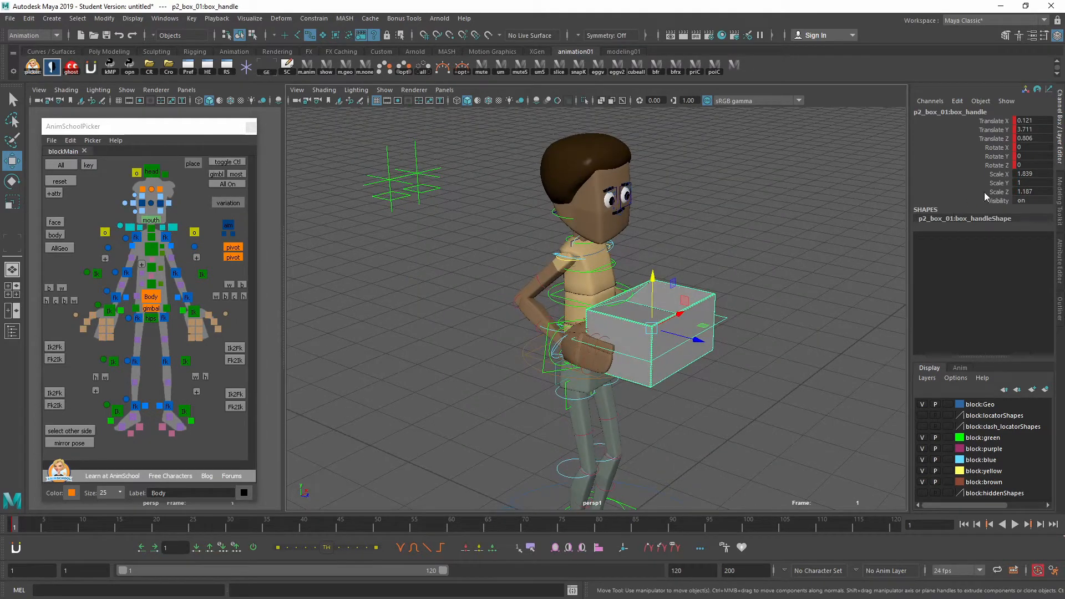
pyautogui.keyDown('alt'); pyautogui.moveTo(651, 316); pyautogui.dragTo(705, 388); pyautogui.keyUp('alt')
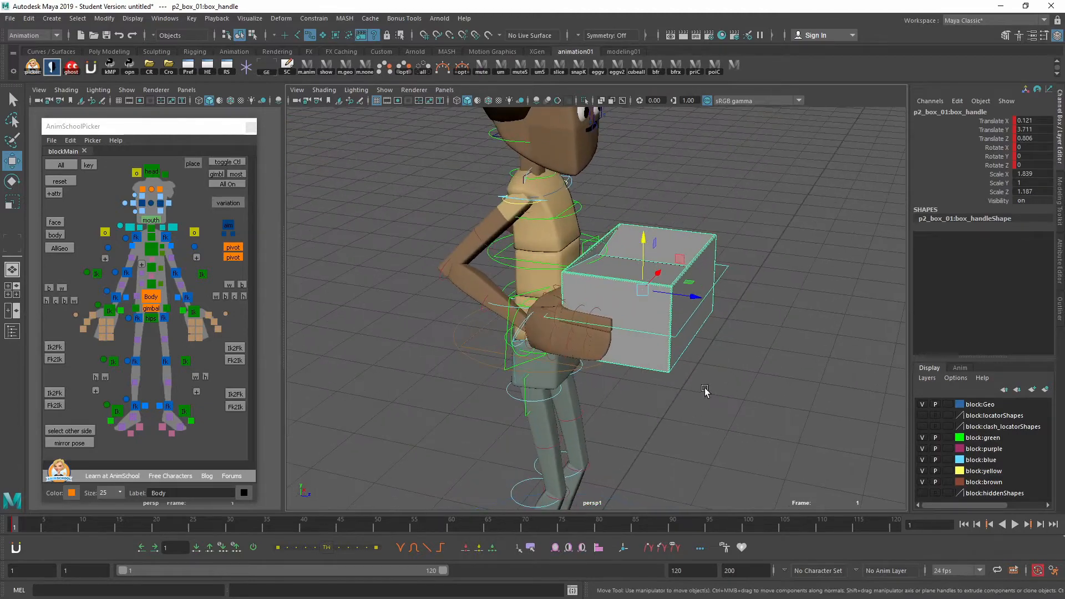
pyautogui.click(156, 527)
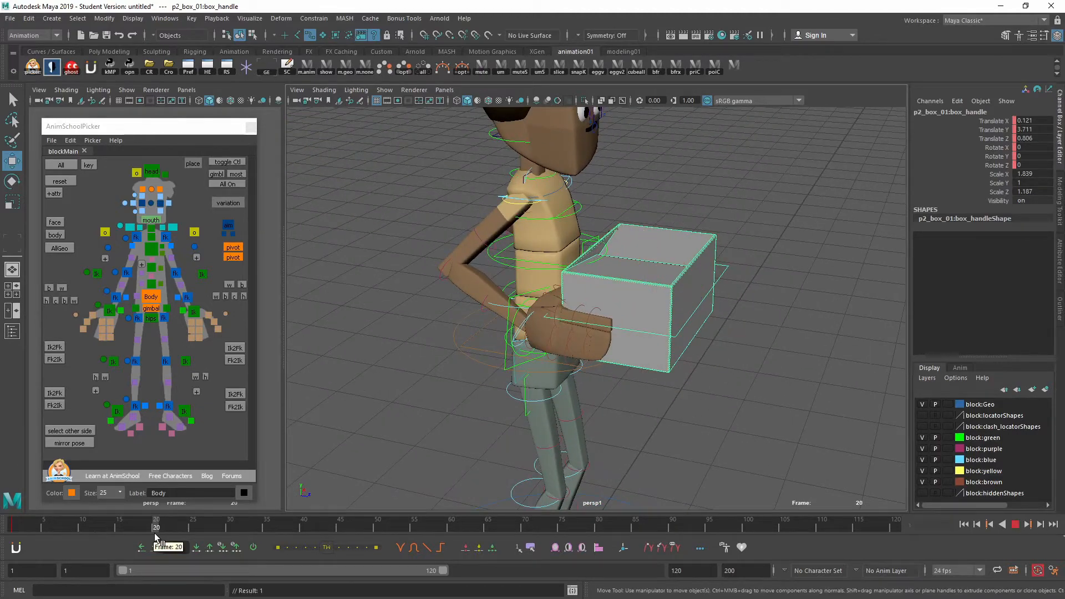
pyautogui.press('s')
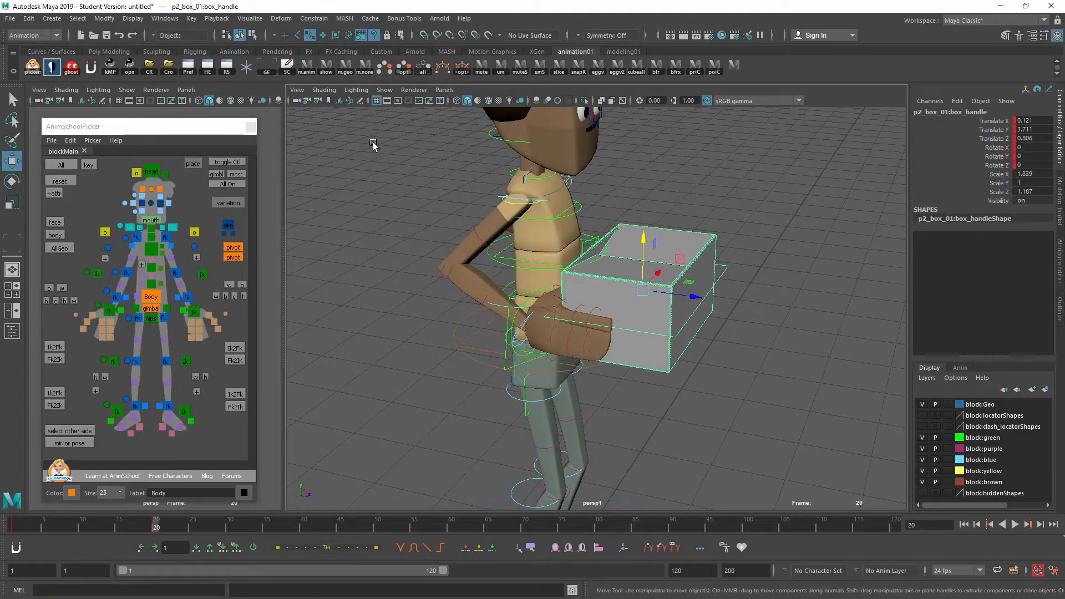
pyautogui.click(65, 179)
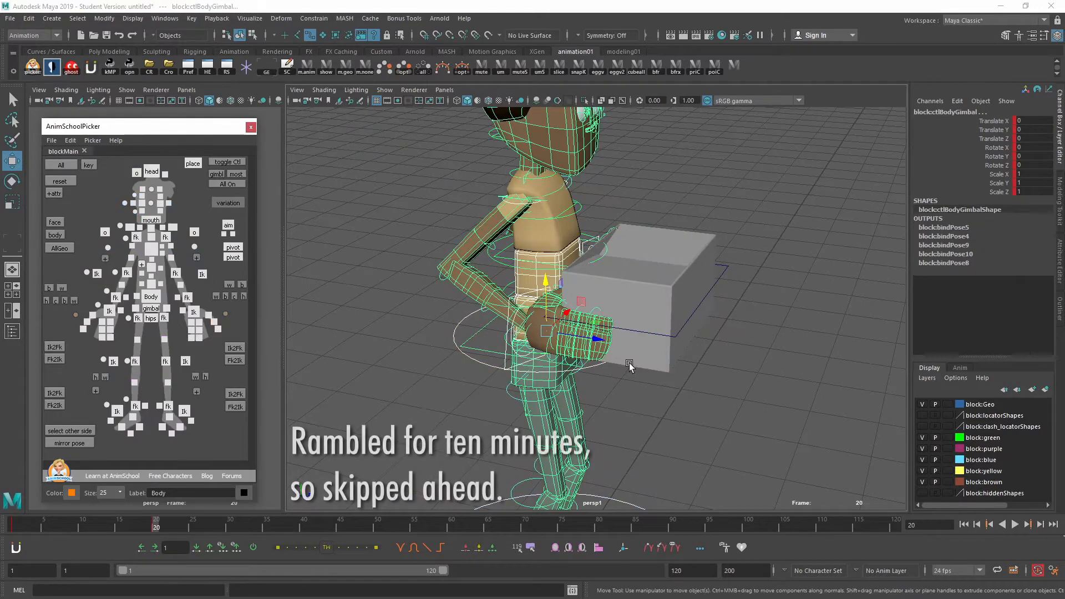
pyautogui.keyDown('alt'); pyautogui.moveTo(571, 388); pyautogui.dragTo(625, 397); pyautogui.keyUp('alt')
# Select the right arm IK control at frame 1 and inspect its Blend Parent 1 value
pyautogui.click(710, 355)
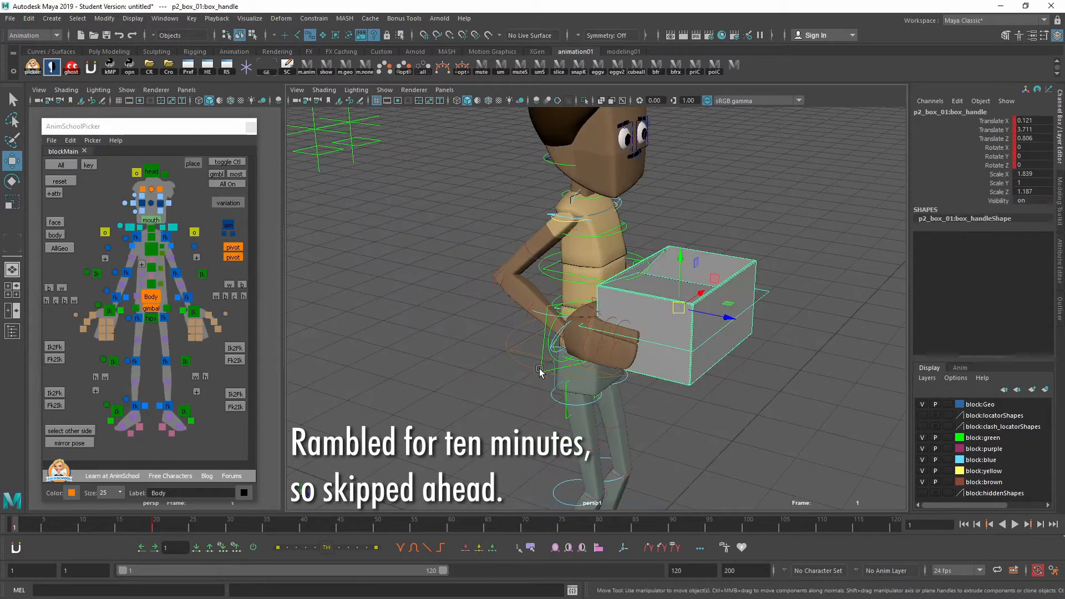
pyautogui.click(542, 368)
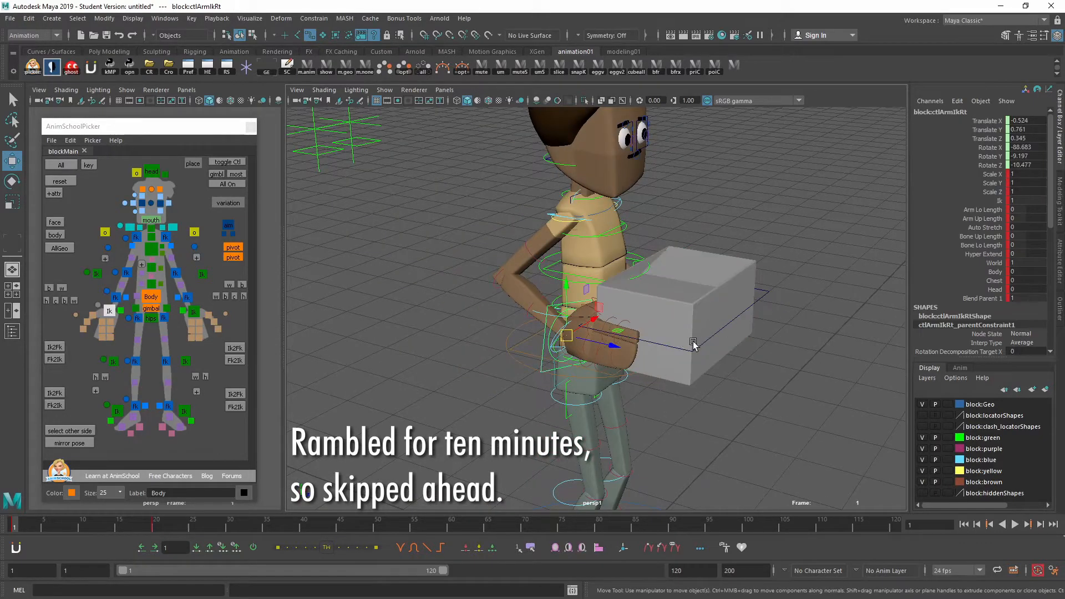
pyautogui.keyDown('alt'); pyautogui.moveTo(693, 342); pyautogui.dragTo(728, 336); pyautogui.keyUp('alt')
pyautogui.keyDown('alt'); pyautogui.moveTo(728, 335); pyautogui.dragTo(737, 356, button='right'); pyautogui.keyUp('alt')
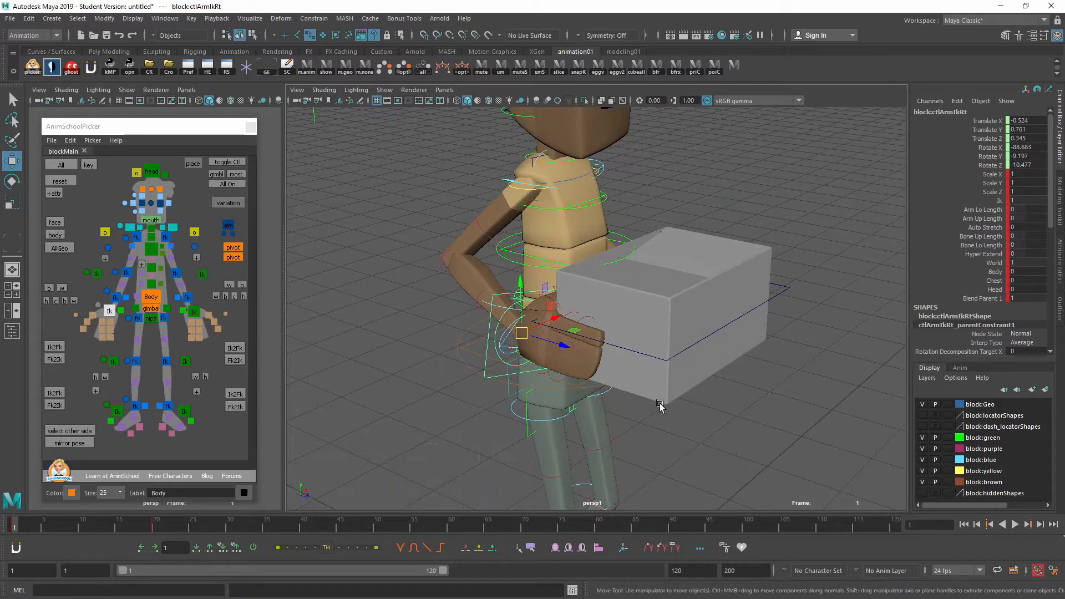
pyautogui.keyDown('alt'); pyautogui.moveTo(660, 408); pyautogui.dragTo(626, 384); pyautogui.keyUp('alt')
pyautogui.click(985, 300)
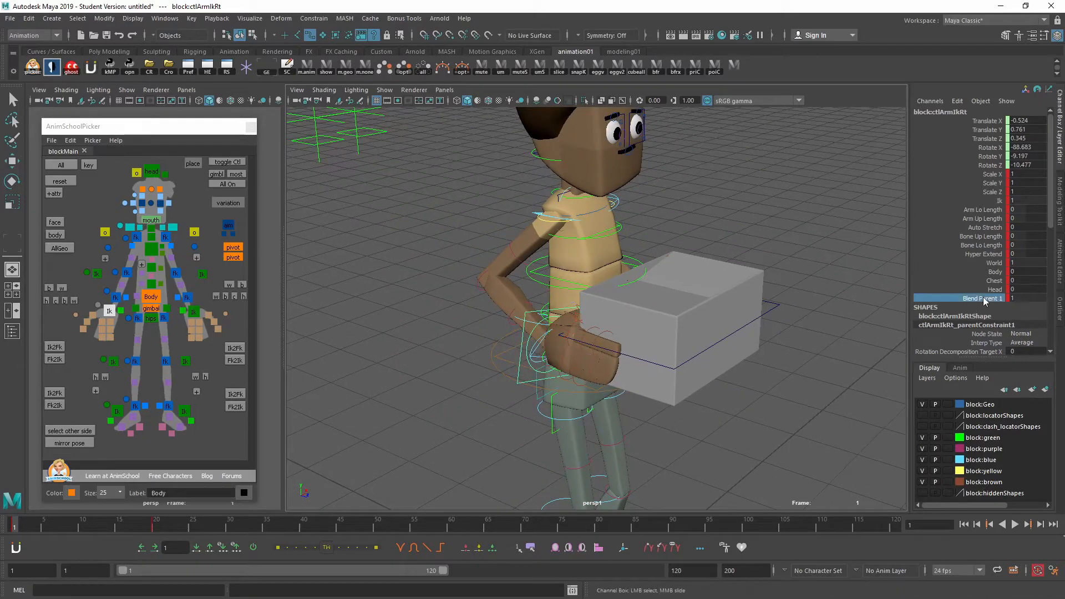
pyautogui.doubleClick(1021, 298)
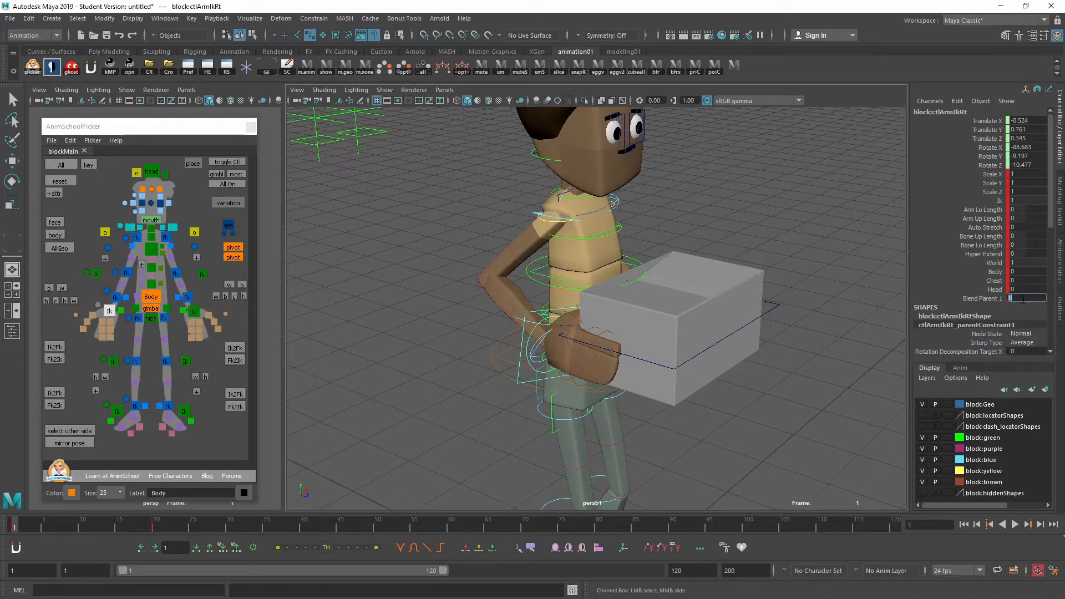
pyautogui.press('Return')
# Select the left arm IK control and inspect its Blend Parent 1 channel
pyautogui.keyDown('alt'); pyautogui.moveTo(770, 328); pyautogui.dragTo(727, 347); pyautogui.keyUp('alt')
pyautogui.click(714, 344)
pyautogui.keyDown('alt'); pyautogui.moveTo(714, 344); pyautogui.dragTo(757, 344, button='right'); pyautogui.keyUp('alt')
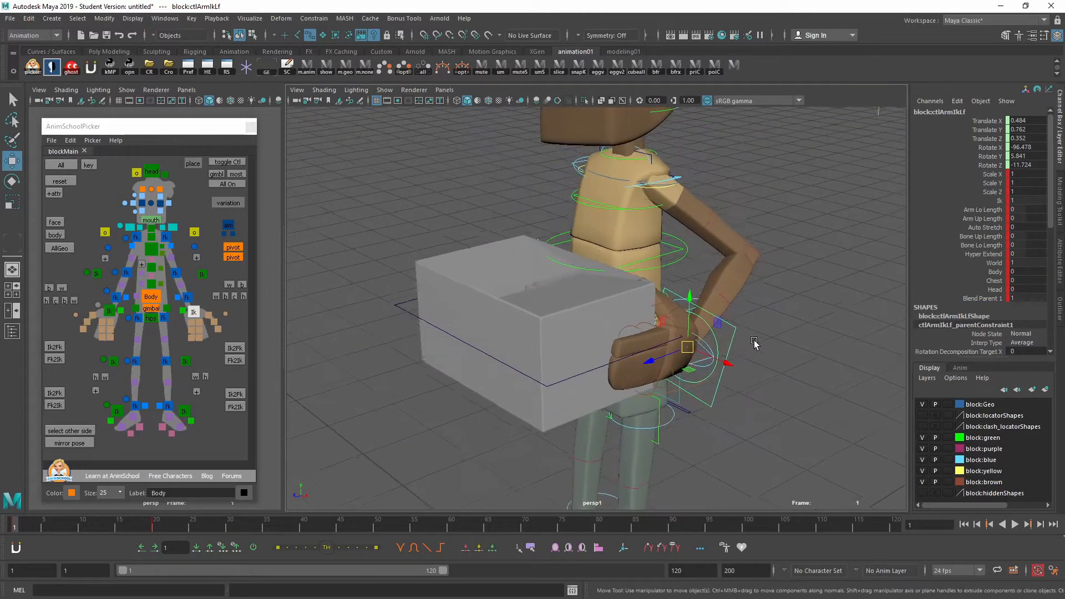
pyautogui.click(983, 300)
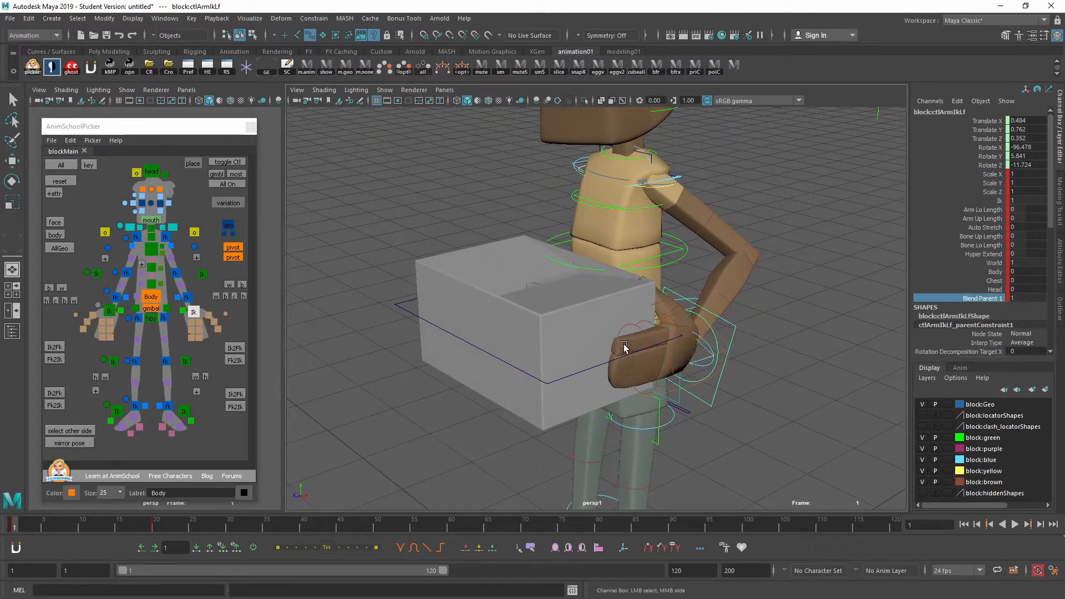
pyautogui.keyDown('alt'); pyautogui.moveTo(624, 347); pyautogui.dragTo(649, 327); pyautogui.keyUp('alt')
pyautogui.keyDown('alt'); pyautogui.moveTo(744, 358); pyautogui.dragTo(877, 338); pyautogui.keyUp('alt')
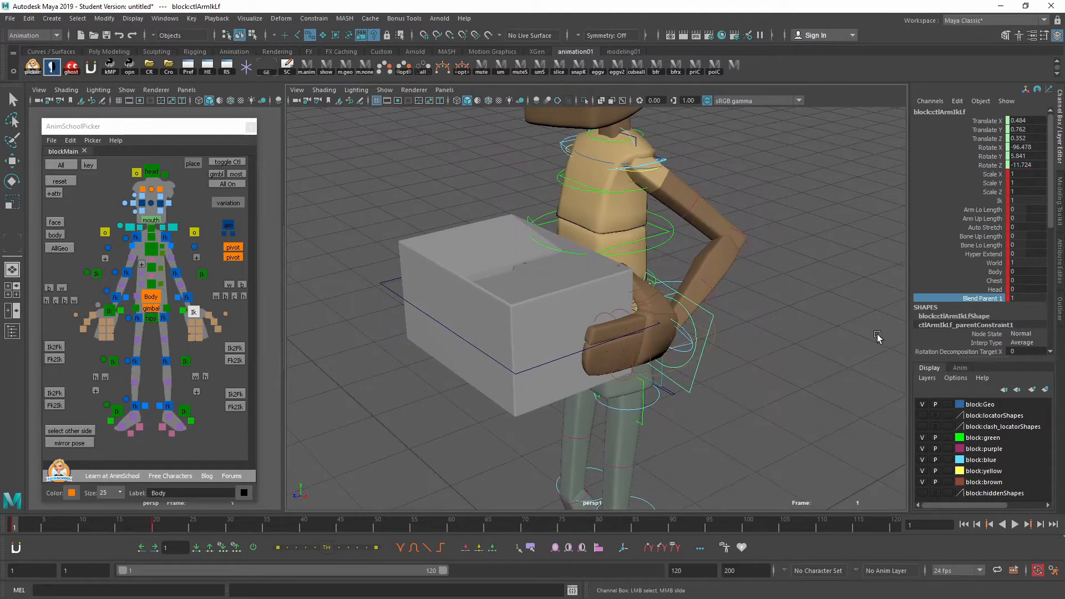
pyautogui.keyDown('alt'); pyautogui.moveTo(768, 306); pyautogui.dragTo(757, 337); pyautogui.keyUp('alt')
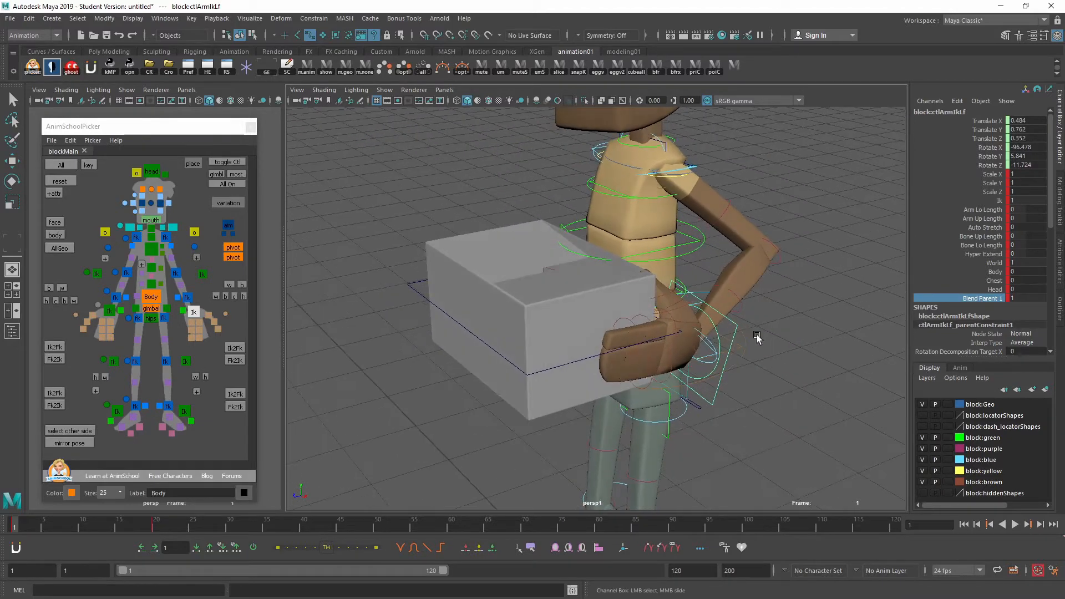
# Examine the box handle, then the left arm IK control's parent constraint channels, including Box Handle W0 and Blend Parent 1
pyautogui.click(436, 314)
pyautogui.press('w')
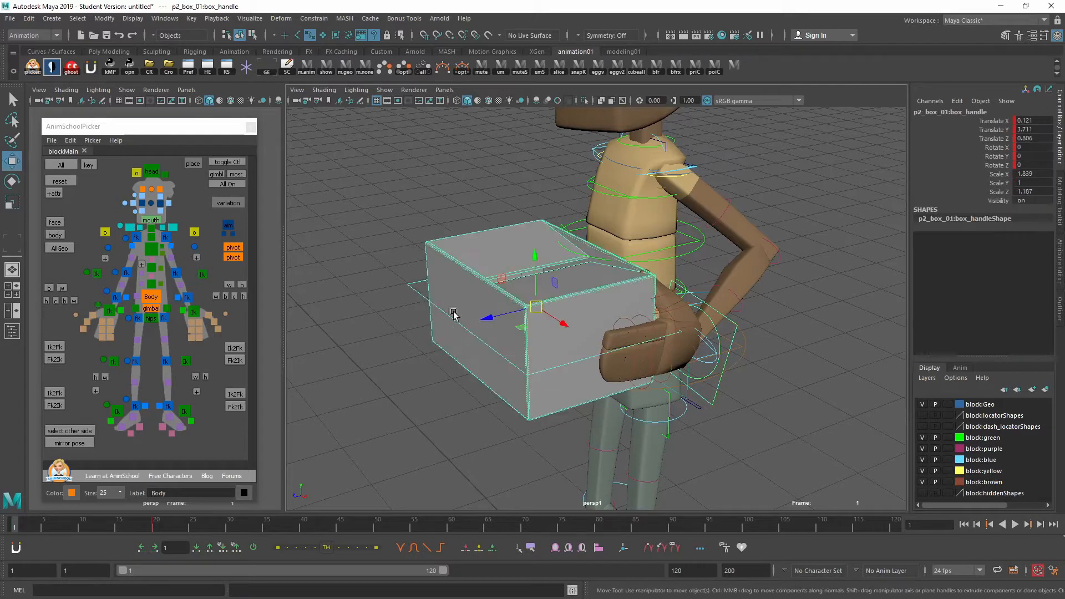
pyautogui.keyDown('alt'); pyautogui.moveTo(436, 315); pyautogui.dragTo(547, 357); pyautogui.keyUp('alt')
pyautogui.keyDown('alt'); pyautogui.moveTo(661, 404); pyautogui.dragTo(551, 351); pyautogui.keyUp('alt')
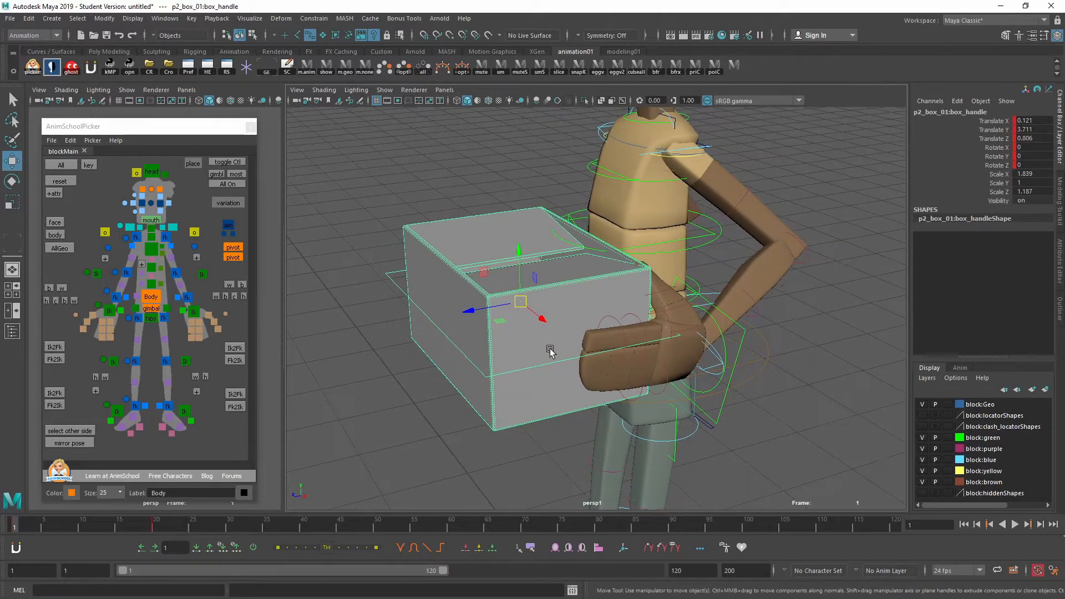
pyautogui.click(745, 331)
pyautogui.scroll(-3, 986, 279)
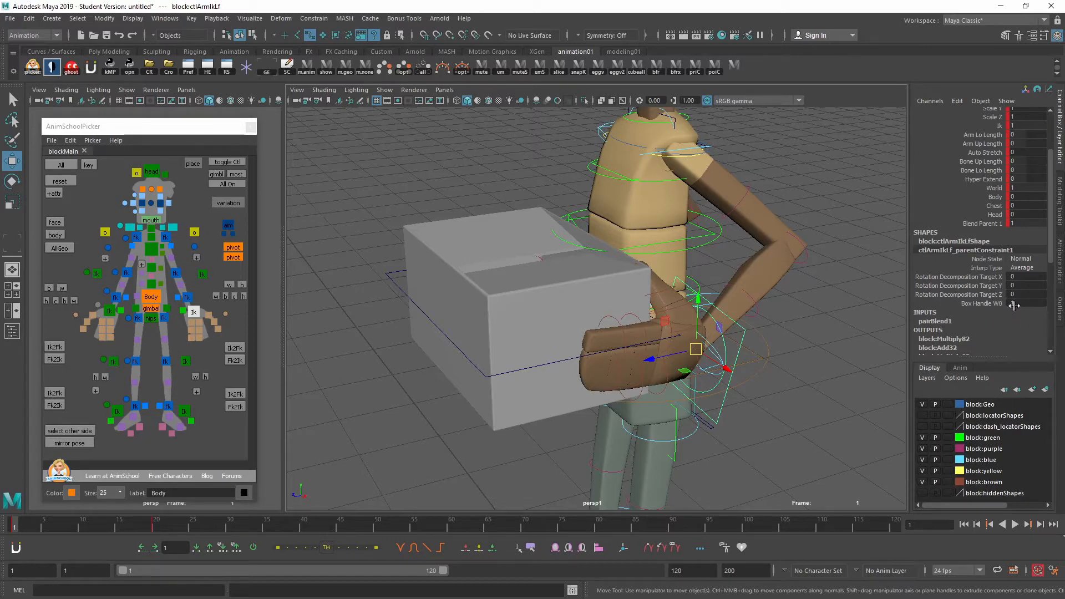
pyautogui.scroll(1, 994, 347)
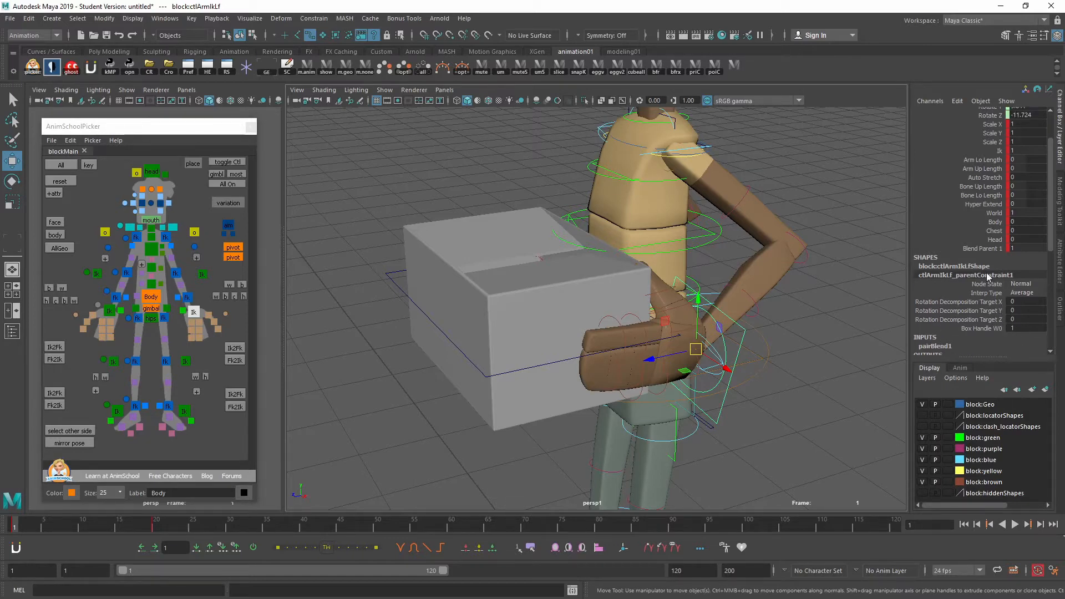
pyautogui.click(981, 248)
pyautogui.scroll(2, 995, 278)
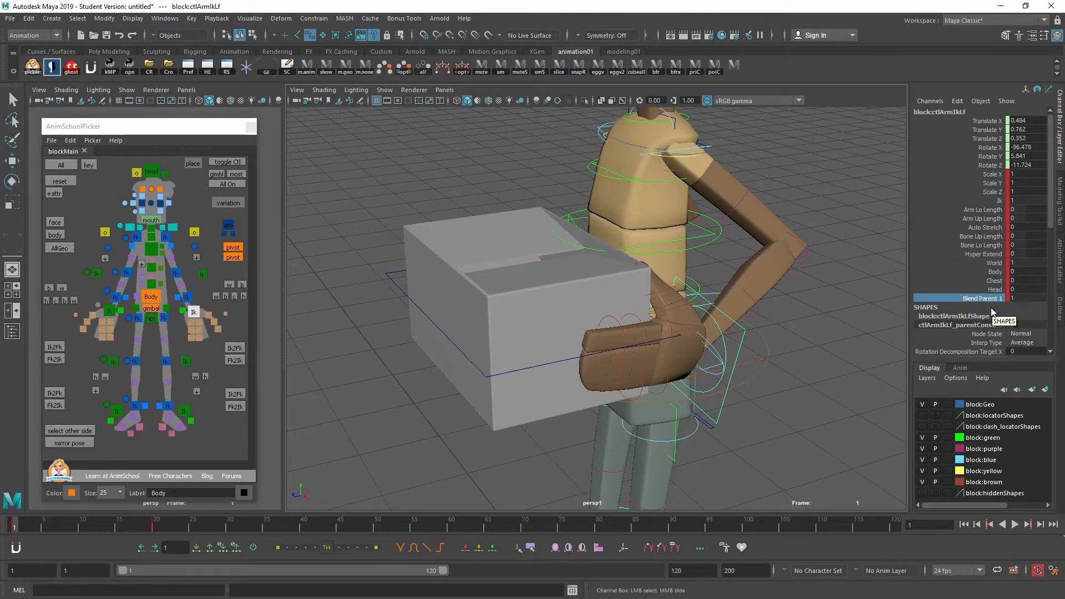
pyautogui.scroll(-1, 628, 381)
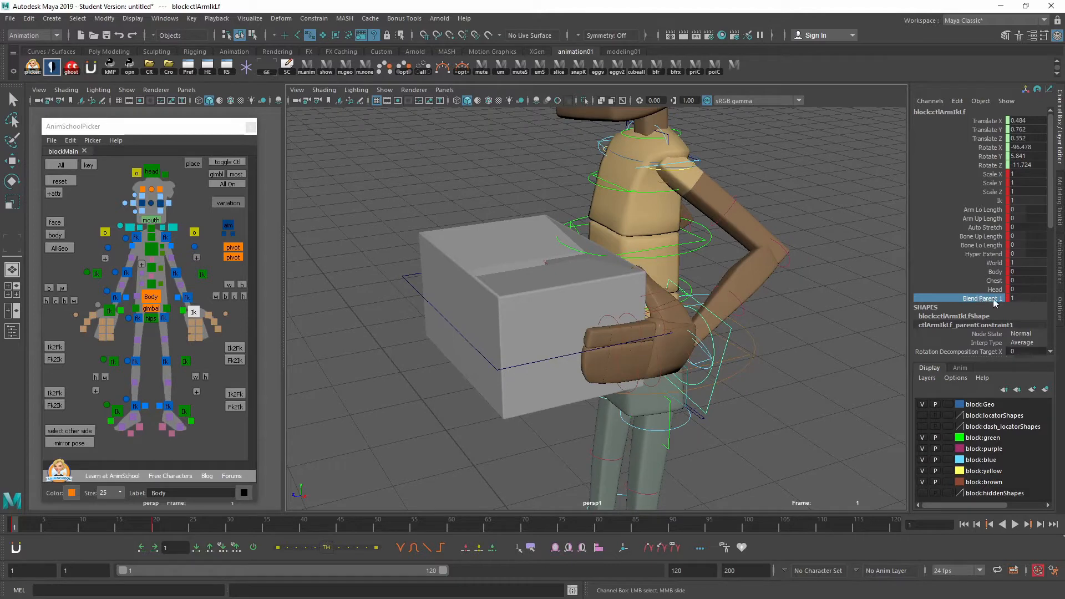
pyautogui.scroll(-2, 991, 298)
pyautogui.scroll(2, 998, 304)
pyautogui.scroll(-1, 708, 403)
# At frame 20, move the box handle up and away from the body to about 0.108, 3.948, 1.551
pyautogui.moveTo(33, 533); pyautogui.dragTo(156, 534)
pyautogui.click(436, 335)
pyautogui.press('w')
pyautogui.keyDown('alt'); pyautogui.moveTo(481, 389); pyautogui.dragTo(458, 375); pyautogui.keyUp('alt')
pyautogui.moveTo(454, 314); pyautogui.dragTo(392, 310)
pyautogui.moveTo(441, 259); pyautogui.dragTo(440, 227)
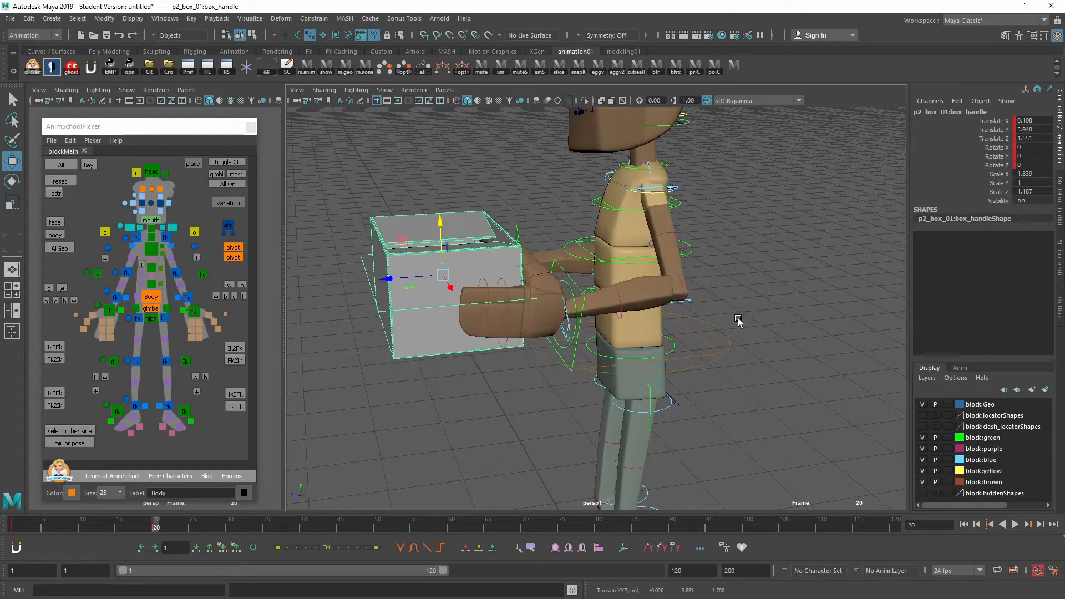
# Shift the body control to a Translate Z of about -0.033 at frame 20 and scrub through the nearby frames
pyautogui.click(727, 337)
pyautogui.keyDown('alt'); pyautogui.moveTo(724, 339); pyautogui.dragTo(697, 361, button='right'); pyautogui.keyUp('alt')
pyautogui.keyDown('alt'); pyautogui.moveTo(697, 360); pyautogui.dragTo(668, 356); pyautogui.keyUp('alt')
pyautogui.moveTo(577, 339); pyautogui.dragTo(590, 340)
pyautogui.keyDown('alt'); pyautogui.moveTo(592, 386); pyautogui.dragTo(526, 404); pyautogui.keyUp('alt')
pyautogui.moveTo(138, 526); pyautogui.dragTo(155, 544)
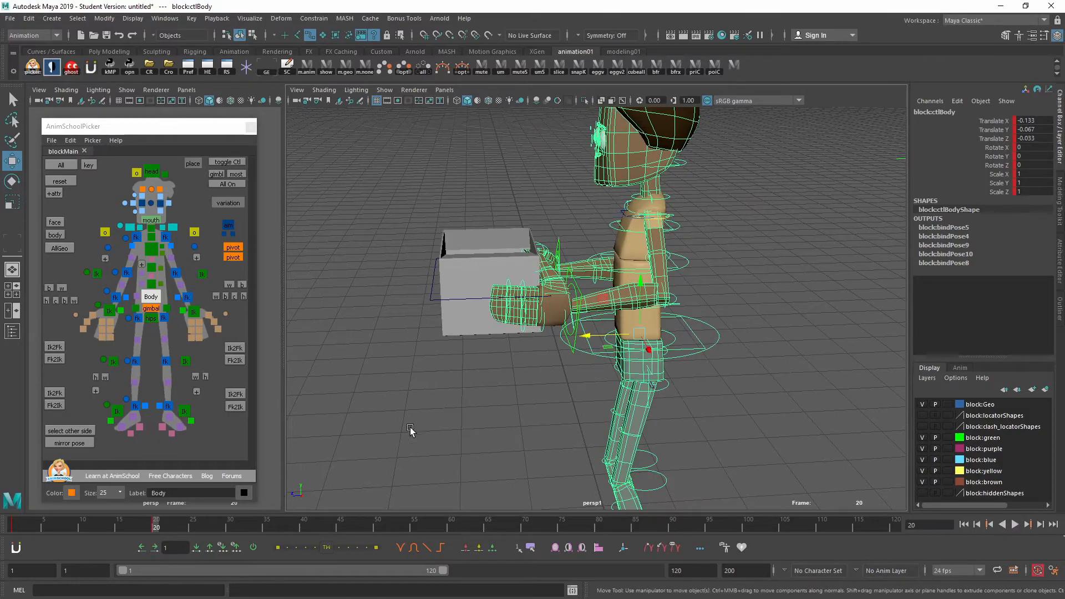
# Select the box handle and compare the pose at frames 20 and 21
pyautogui.keyDown('alt'); pyautogui.moveTo(411, 430); pyautogui.dragTo(508, 335); pyautogui.keyUp('alt')
pyautogui.click(392, 297)
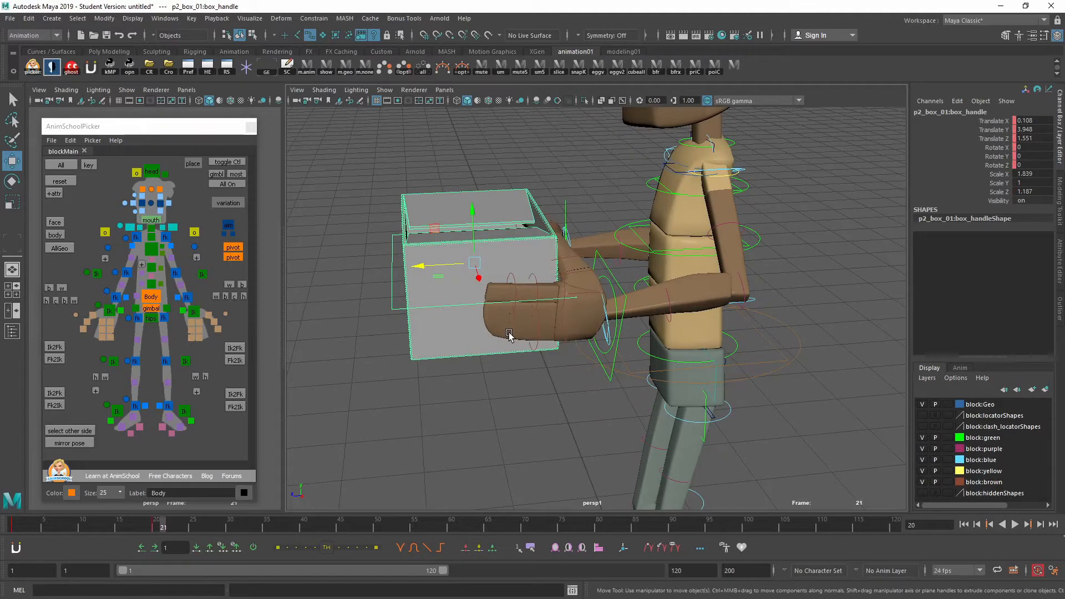
pyautogui.hotkey('alt', '.')
pyautogui.keyDown('alt'); pyautogui.moveTo(492, 339); pyautogui.dragTo(545, 369); pyautogui.keyUp('alt')
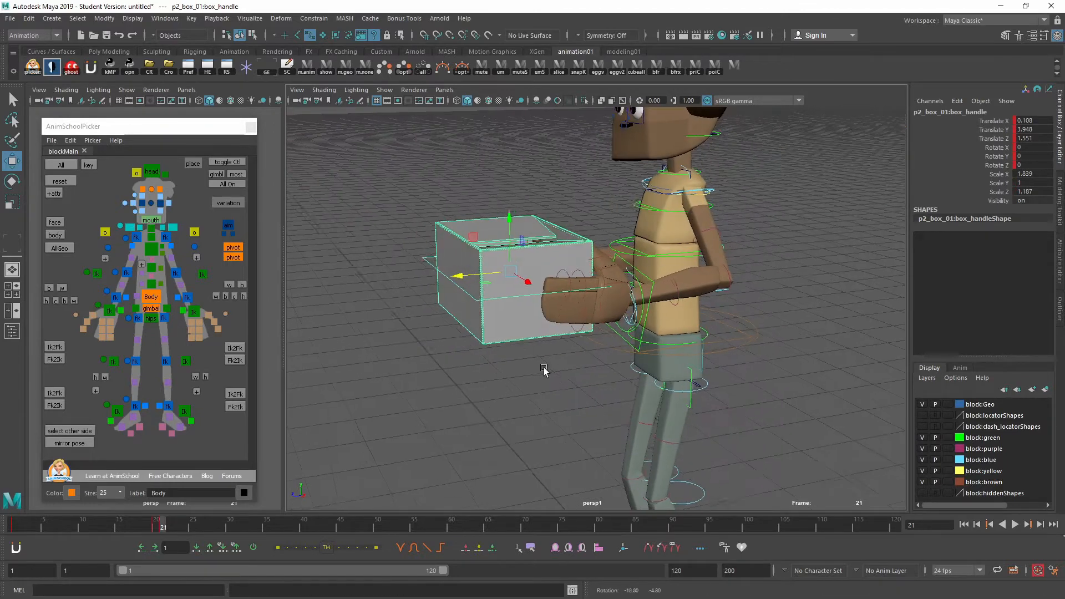
pyautogui.hotkey('alt', ',')
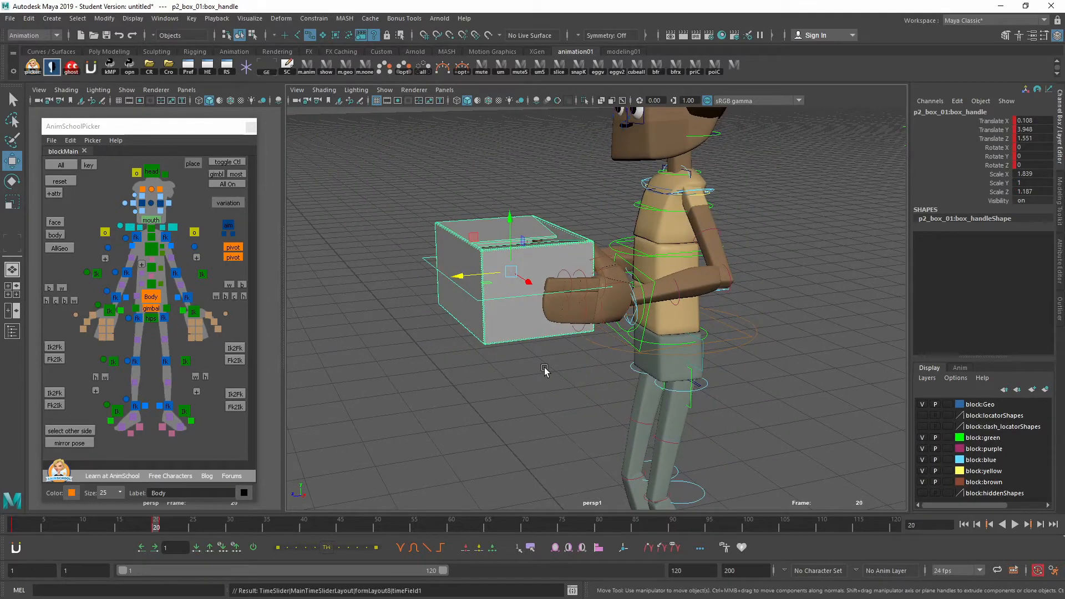
pyautogui.hotkey('alt', '.')
# Examine how both hands hold the box from several angles, stepping back to frame 20 and forward to 21
pyautogui.keyDown('alt'); pyautogui.moveTo(364, 366); pyautogui.dragTo(671, 391); pyautogui.keyUp('alt')
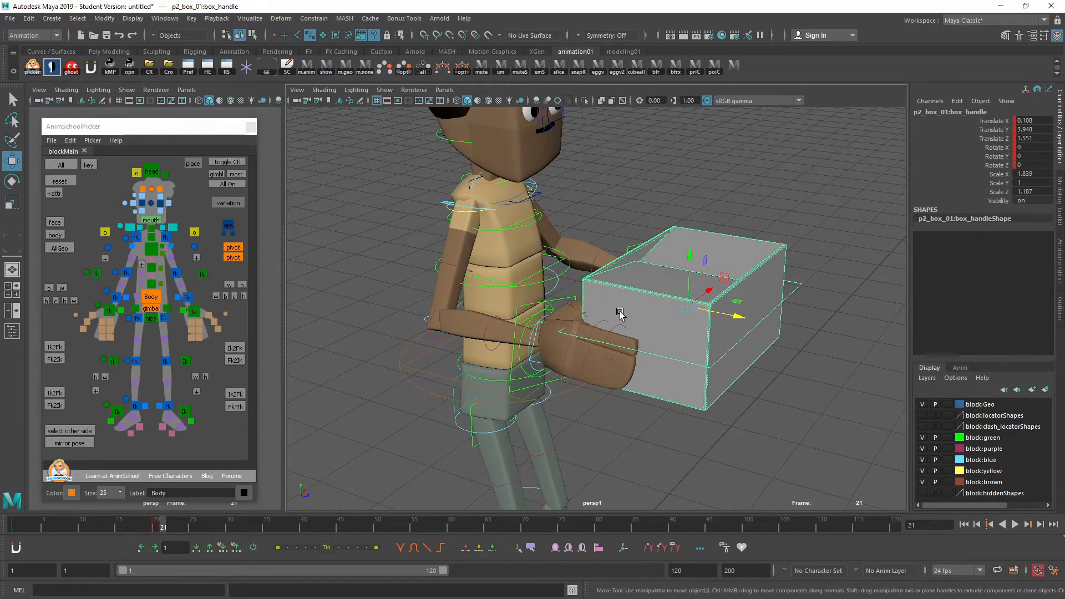
pyautogui.keyDown('alt'); pyautogui.moveTo(710, 333); pyautogui.dragTo(616, 383); pyautogui.keyUp('alt')
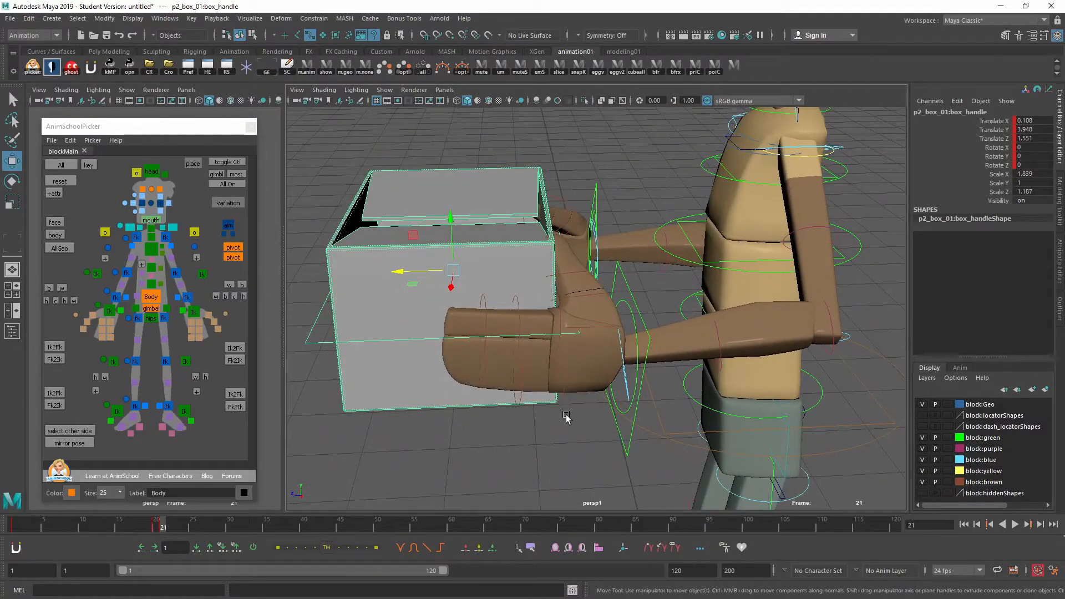
pyautogui.press(',')
pyautogui.press('.')
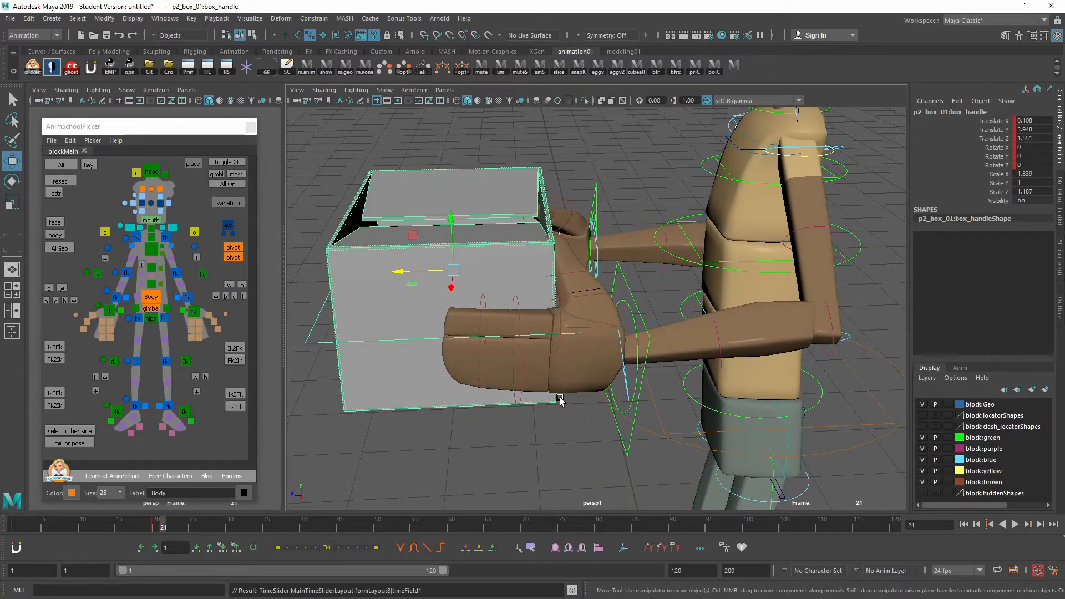
pyautogui.keyDown('alt'); pyautogui.moveTo(626, 391); pyautogui.dragTo(614, 375); pyautogui.keyUp('alt')
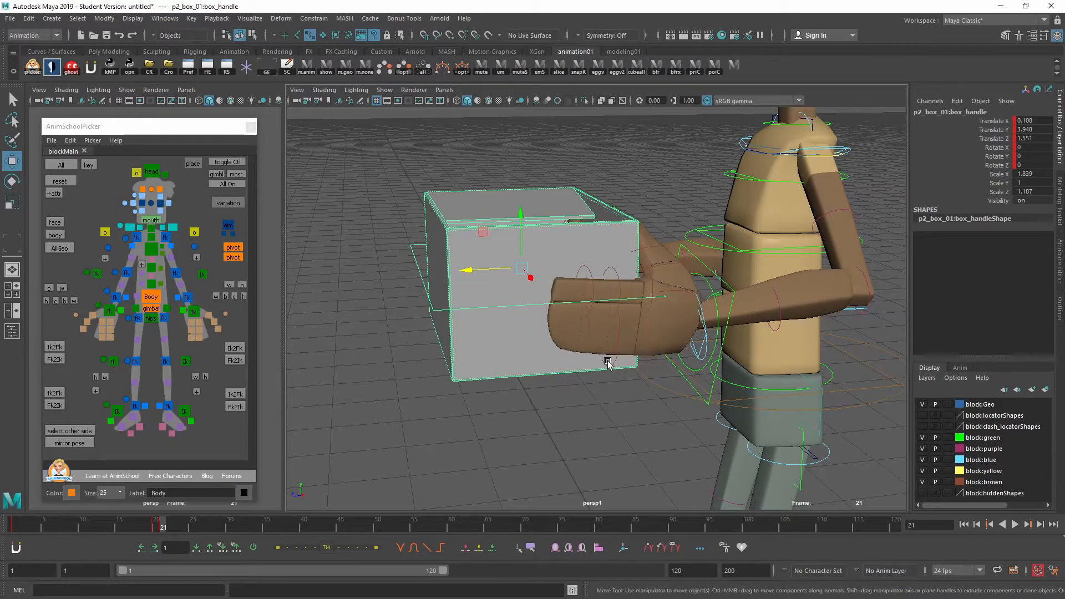
pyautogui.keyDown('alt'); pyautogui.moveTo(608, 363); pyautogui.dragTo(639, 409); pyautogui.keyUp('alt')
pyautogui.keyDown('alt'); pyautogui.moveTo(561, 383); pyautogui.dragTo(569, 369, button='middle'); pyautogui.keyUp('alt')
pyautogui.keyDown('alt'); pyautogui.moveTo(636, 367); pyautogui.dragTo(595, 386, button='middle'); pyautogui.keyUp('alt')
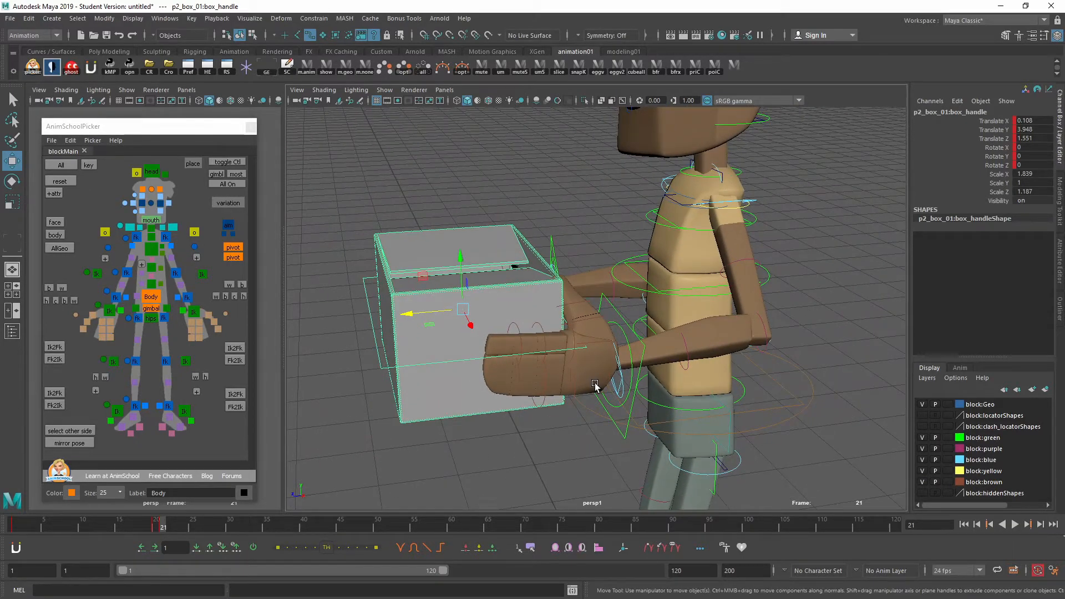
# Reselect the box handle and inspect the box and both hands from different angles at frame 21
pyautogui.keyDown('alt'); pyautogui.moveTo(561, 386); pyautogui.dragTo(600, 395); pyautogui.keyUp('alt')
pyautogui.keyDown('alt'); pyautogui.moveTo(657, 370); pyautogui.dragTo(645, 390); pyautogui.keyUp('alt')
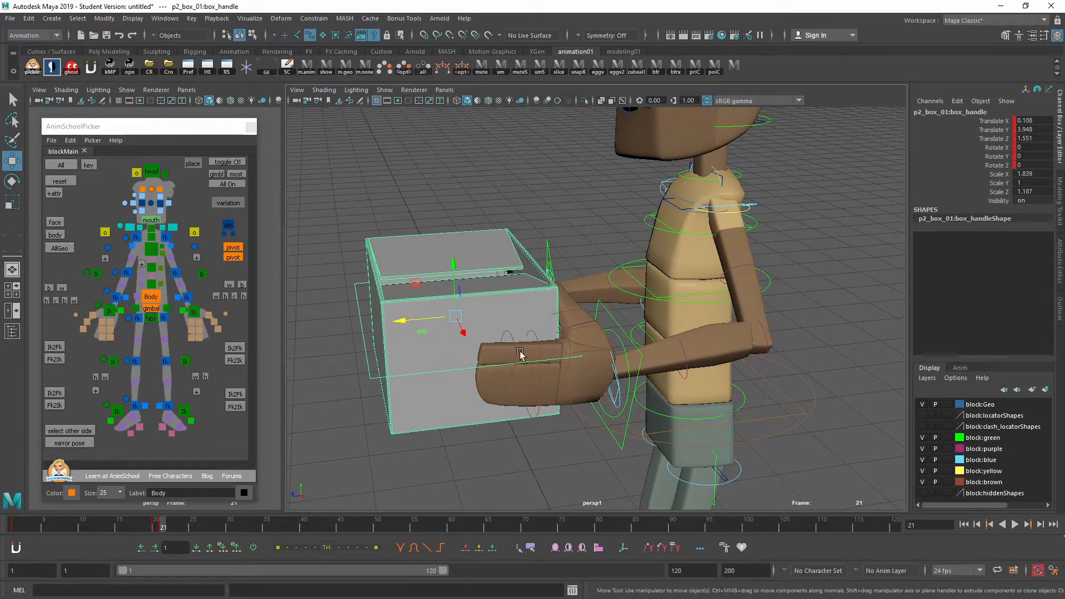
pyautogui.keyDown('alt'); pyautogui.moveTo(543, 383); pyautogui.dragTo(474, 374); pyautogui.keyUp('alt')
pyautogui.click(337, 299)
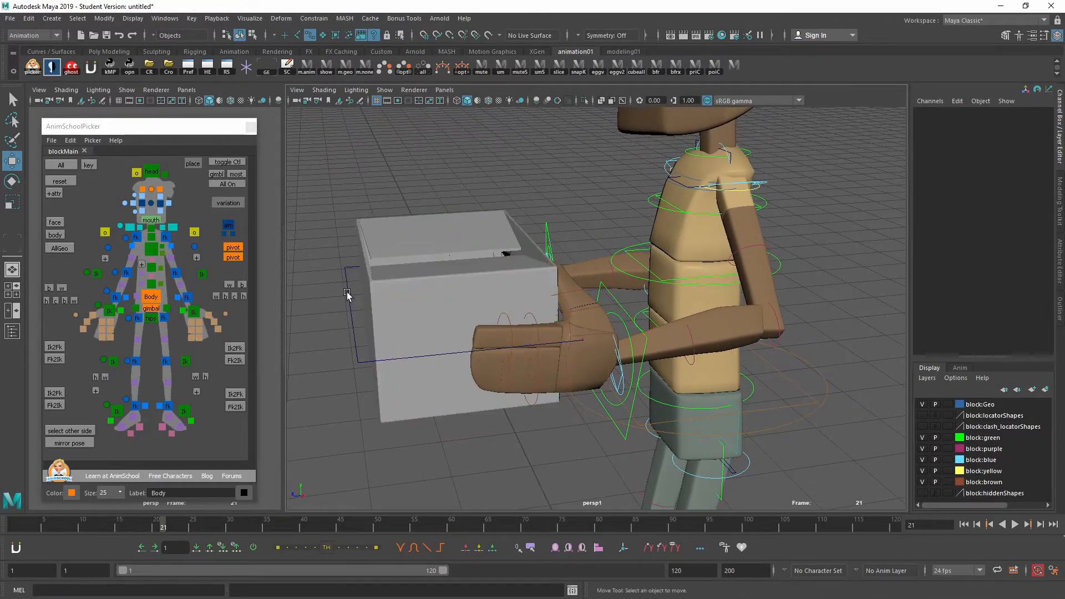
pyautogui.click(347, 295)
pyautogui.keyDown('alt'); pyautogui.moveTo(348, 295); pyautogui.dragTo(444, 344); pyautogui.keyUp('alt')
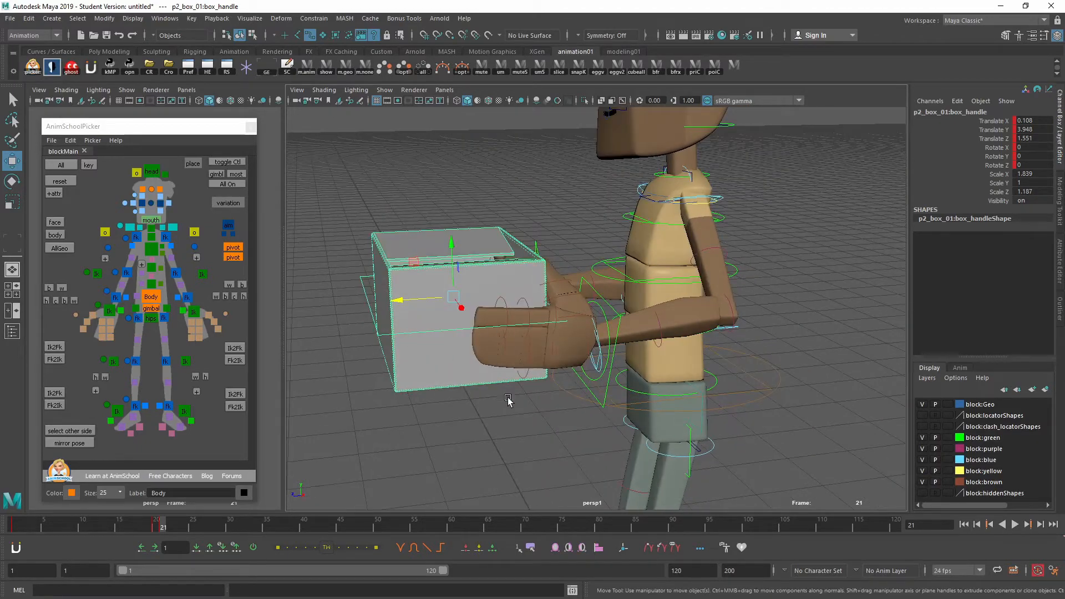
pyautogui.keyDown('alt'); pyautogui.moveTo(507, 398); pyautogui.dragTo(463, 383); pyautogui.keyUp('alt')
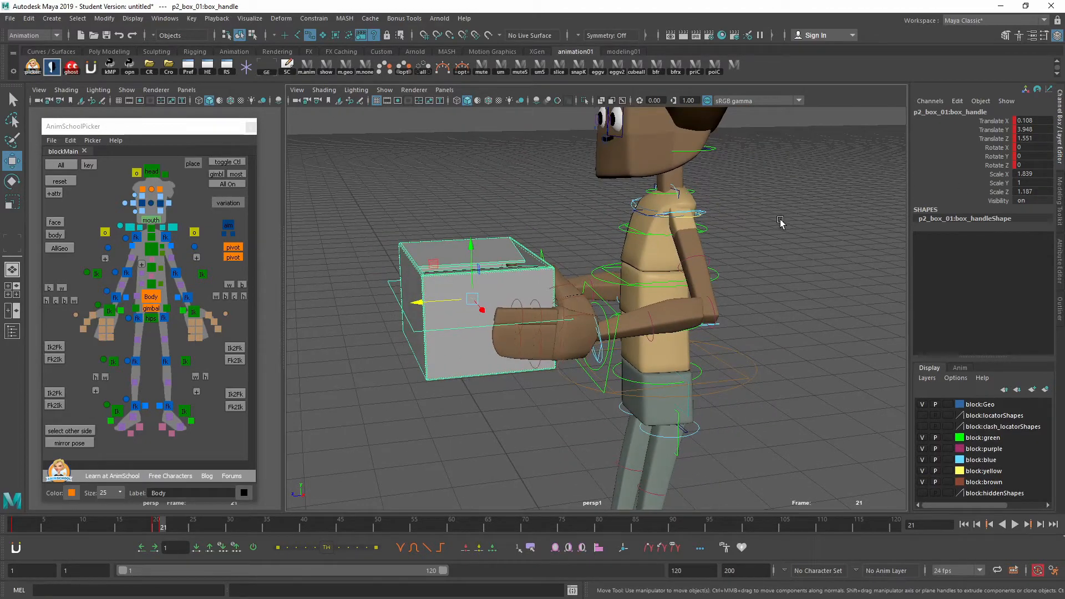
# Select the parent constraint under the box's group1 and key its Ctl Body W0 weight at 1 on frame 20
pyautogui.hotkey('shift', 'o')
pyautogui.scroll(-5, 984, 281)
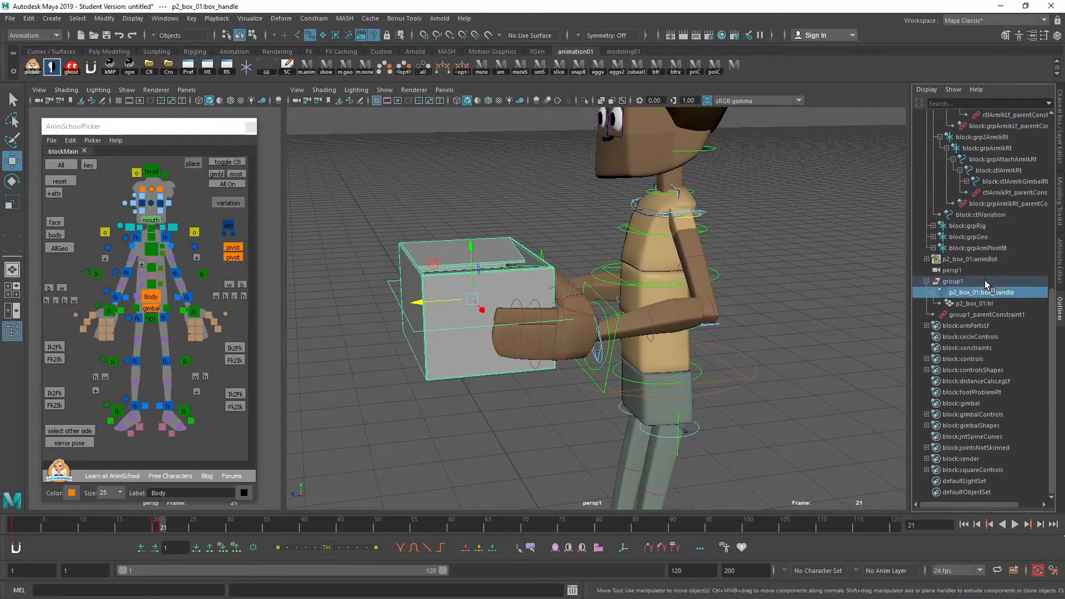
pyautogui.click(995, 315)
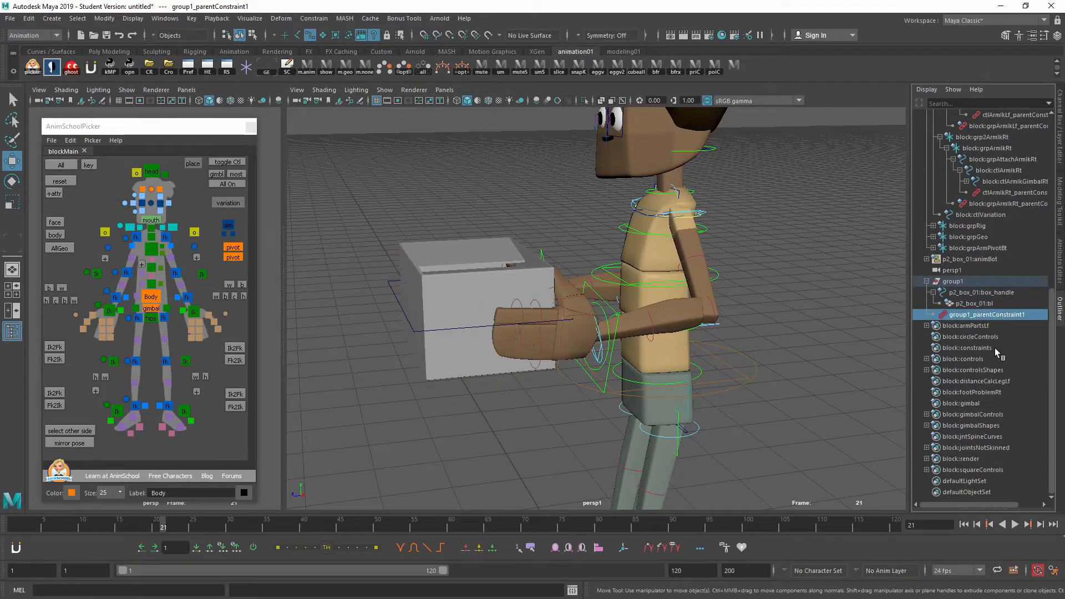
pyautogui.hotkey('shift', 'o')
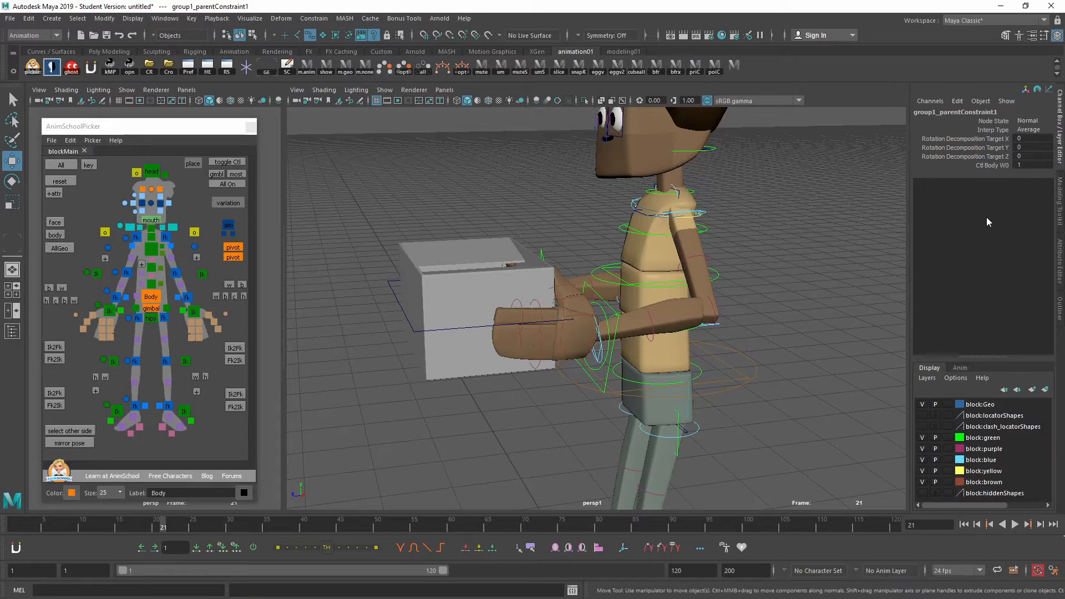
pyautogui.keyDown('alt'); pyautogui.moveTo(611, 338); pyautogui.dragTo(638, 373); pyautogui.keyUp('alt')
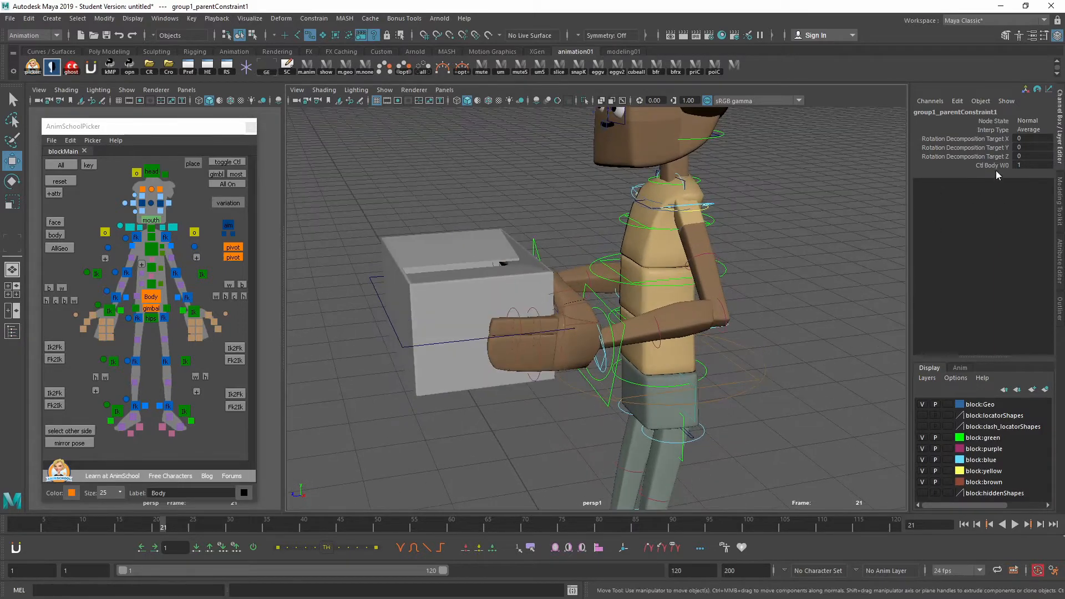
pyautogui.click(996, 166)
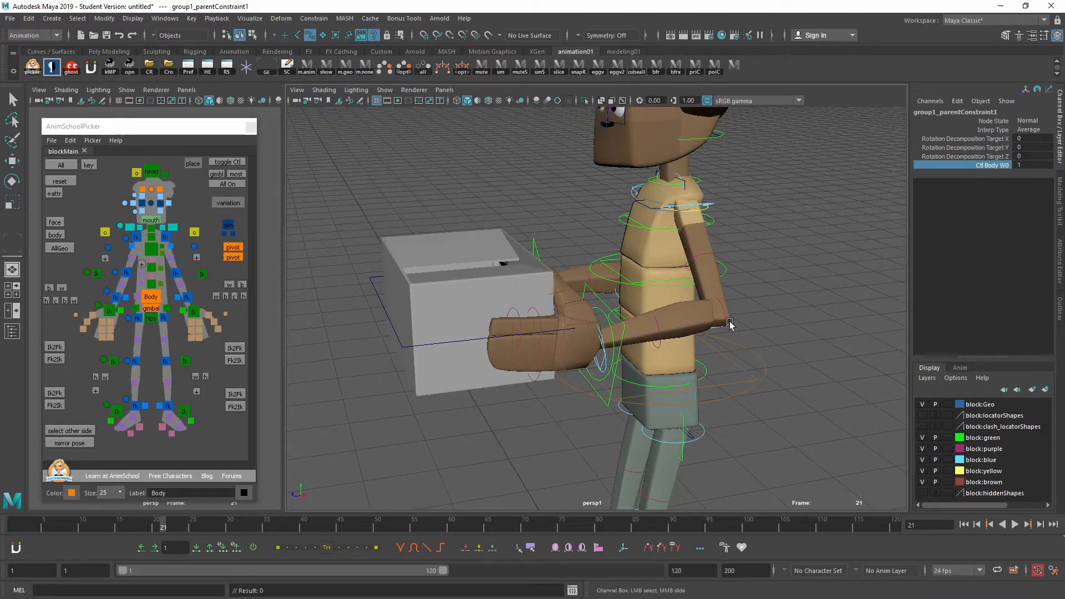
pyautogui.rightClick(994, 165)
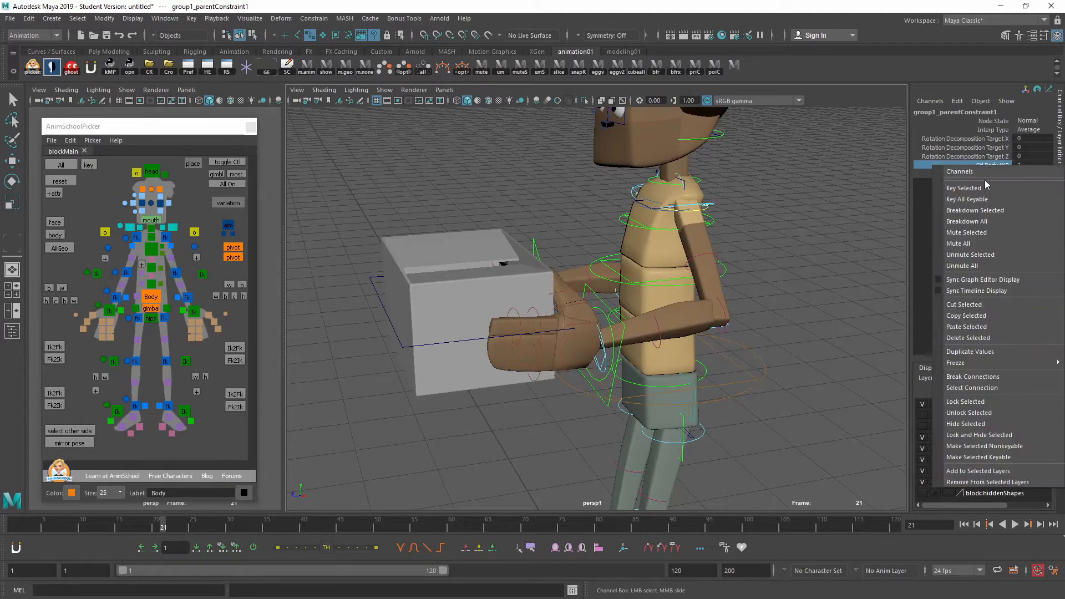
pyautogui.click(984, 191)
pyautogui.hotkey('alt', ',')
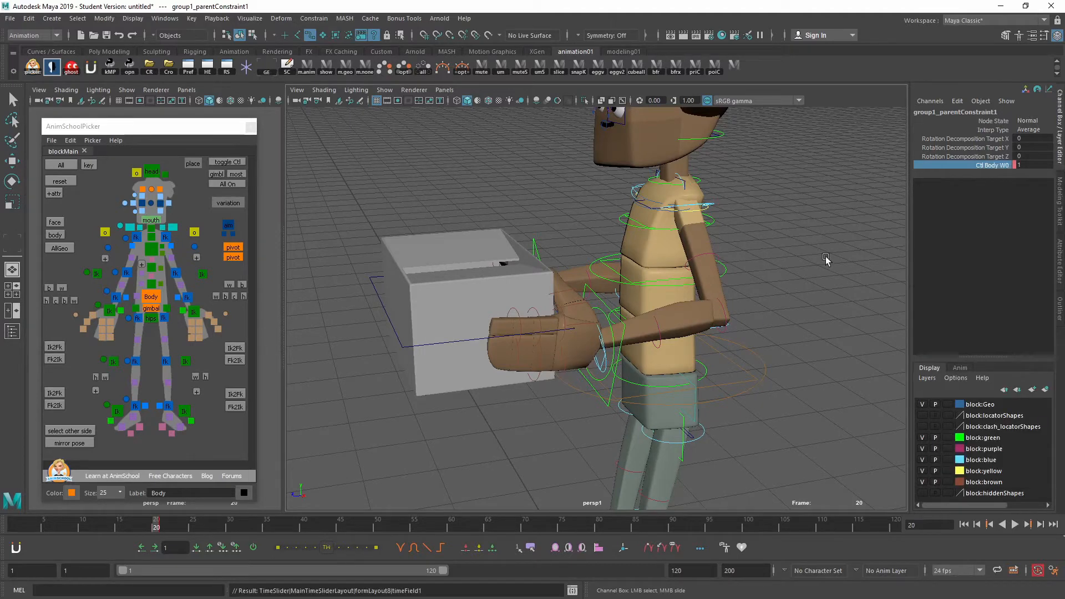
# At frame 21, set the parent constraint's Ctl Body W0 weight to 0
pyautogui.hotkey('alt', '.')
pyautogui.click(1028, 165)
pyautogui.write('0')
pyautogui.press('Return')
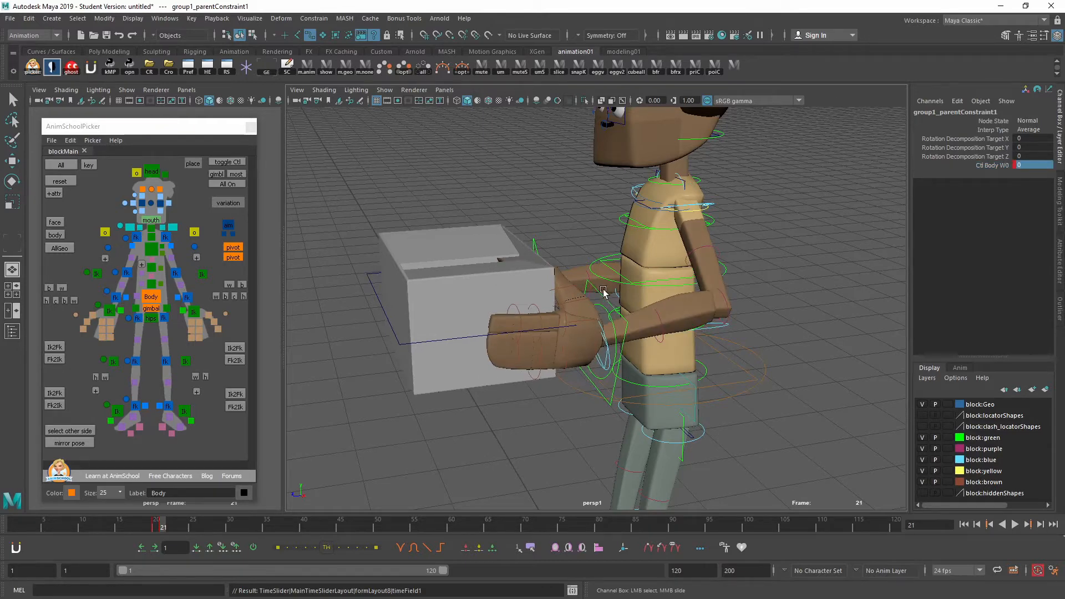
# Test the box's release by moving the body control at frame 21, and undo the move
pyautogui.click(754, 354)
pyautogui.press('w')
pyautogui.keyDown('alt'); pyautogui.moveTo(760, 396); pyautogui.dragTo(719, 390); pyautogui.keyUp('alt')
pyautogui.moveTo(726, 393); pyautogui.dragTo(688, 270, button='middle')
pyautogui.hotkey('ctrl', 'z')
pyautogui.hotkey('ctrl', 'z')
# Select the left arm IK control and set its Blend Parent 1 to 0 at frame 21
pyautogui.keyDown('alt'); pyautogui.moveTo(612, 390); pyautogui.dragTo(575, 419); pyautogui.keyUp('alt')
pyautogui.click(531, 383)
pyautogui.keyDown('alt'); pyautogui.moveTo(575, 418); pyautogui.dragTo(592, 400, button='right'); pyautogui.keyUp('alt')
pyautogui.click(522, 414)
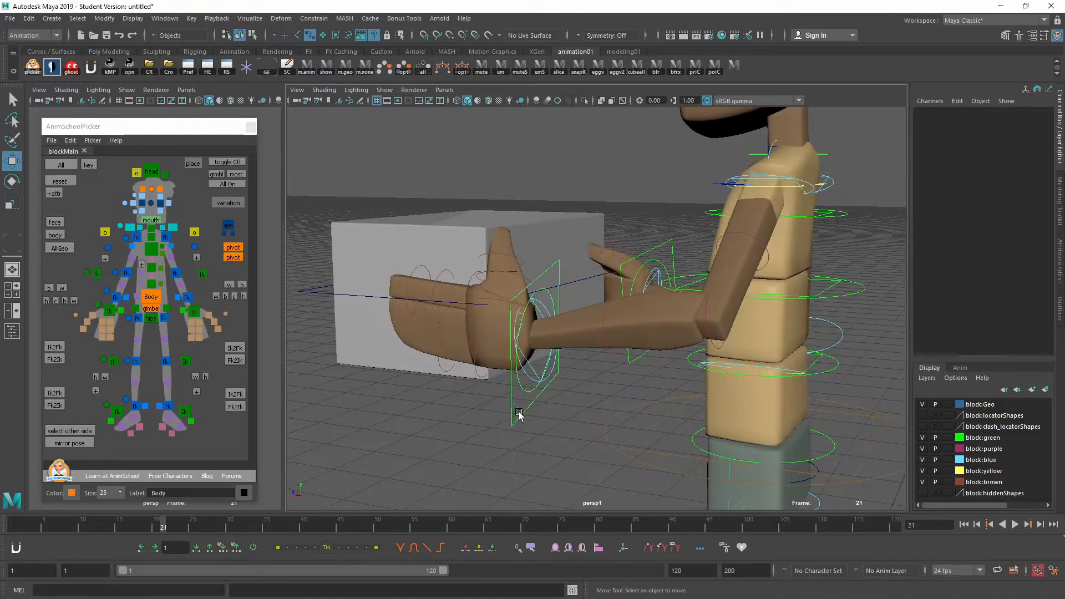
pyautogui.click(519, 414)
pyautogui.keyDown('alt'); pyautogui.moveTo(519, 415); pyautogui.dragTo(509, 442); pyautogui.keyUp('alt')
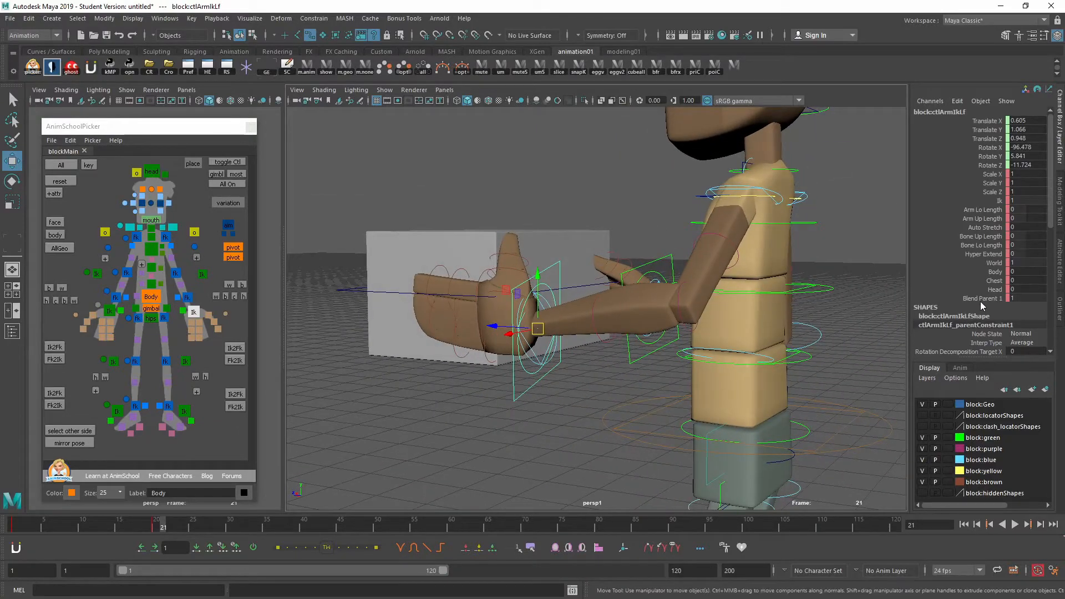
pyautogui.hotkey('alt', ',')
pyautogui.hotkey('alt', ',')
pyautogui.hotkey('alt', '.')
pyautogui.hotkey('alt', '.')
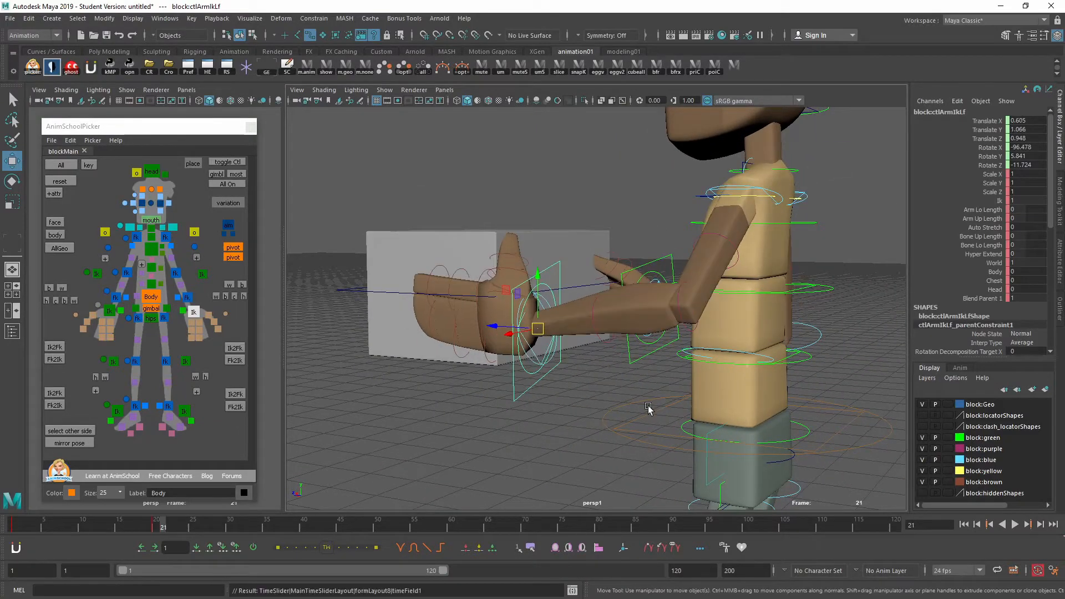
pyautogui.doubleClick(1027, 298)
pyautogui.press('Return')
# Select the right arm IK control and set its Blend Parent 1 to 0 at frame 21
pyautogui.keyDown('alt'); pyautogui.moveTo(441, 420); pyautogui.dragTo(441, 378, button='right'); pyautogui.keyUp('alt')
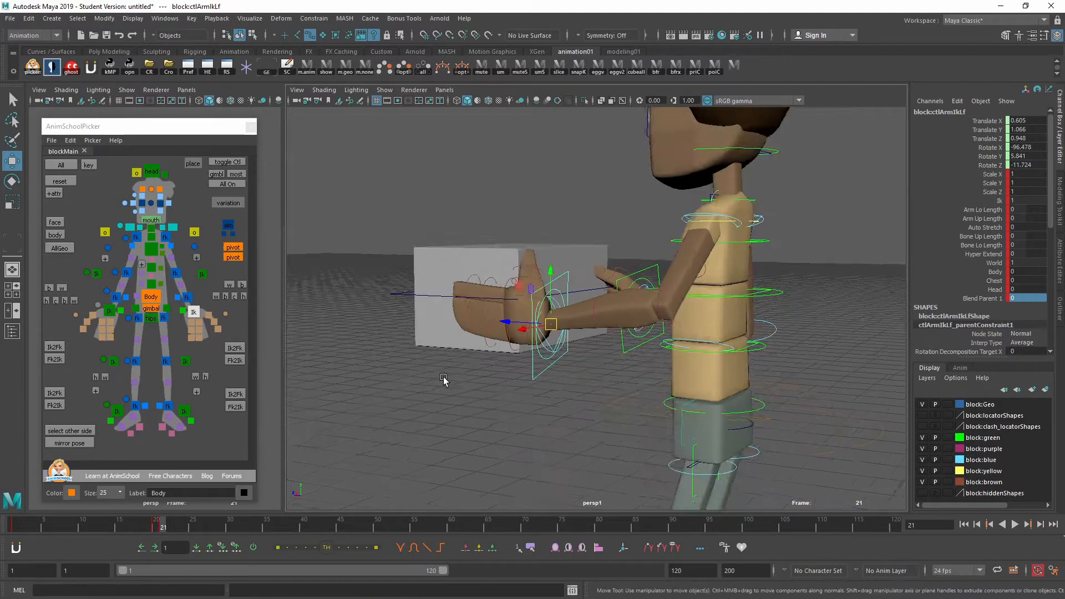
pyautogui.keyDown('alt'); pyautogui.moveTo(442, 373); pyautogui.dragTo(463, 384); pyautogui.keyUp('alt')
pyautogui.click(633, 248)
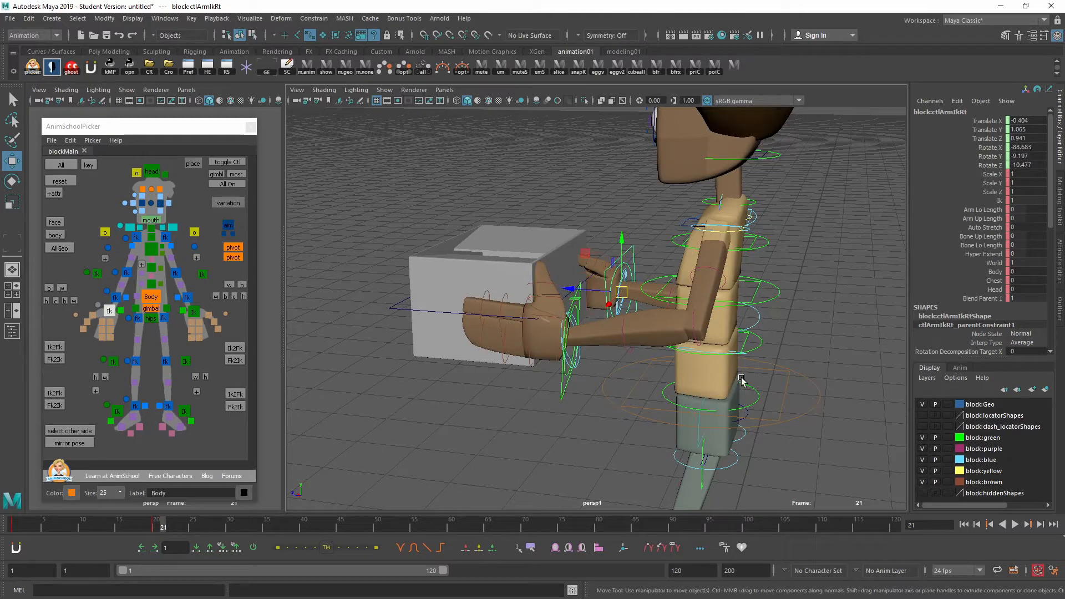
pyautogui.doubleClick(1020, 298)
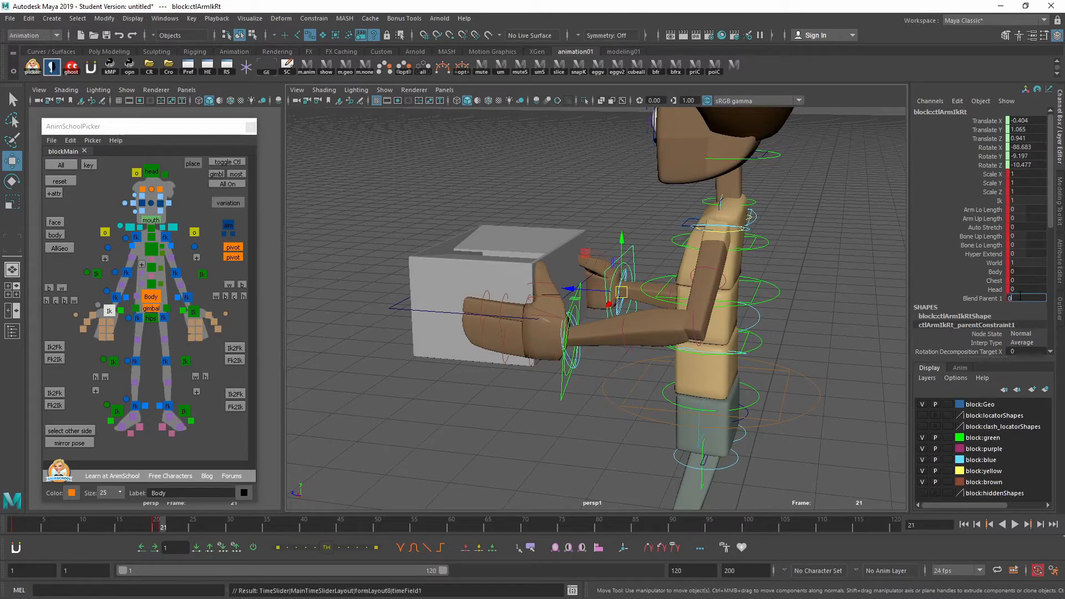
pyautogui.press('Return')
# Select the box handle, test moving it independently of the hands, and undo the move
pyautogui.keyDown('alt'); pyautogui.moveTo(460, 360); pyautogui.dragTo(504, 357); pyautogui.keyUp('alt')
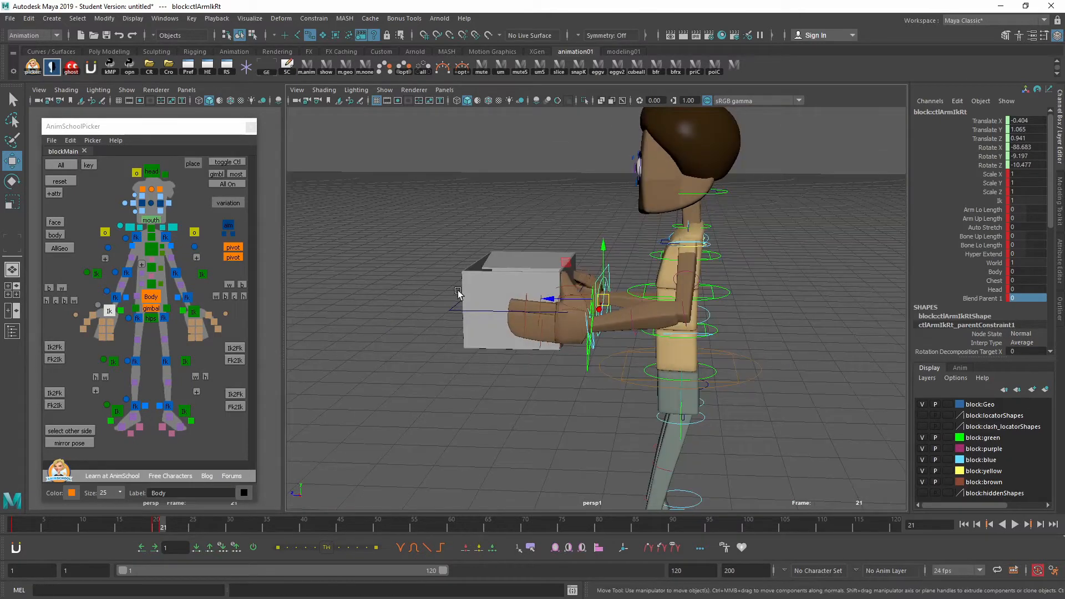
pyautogui.click(452, 311)
pyautogui.moveTo(624, 380); pyautogui.dragTo(564, 288, button='middle')
pyautogui.hotkey('ctrl', 'z')
# Go to frame 30 and set a key on the box handle
pyautogui.click(231, 527)
pyautogui.press('s')
pyautogui.scroll(-6, 502, 396)
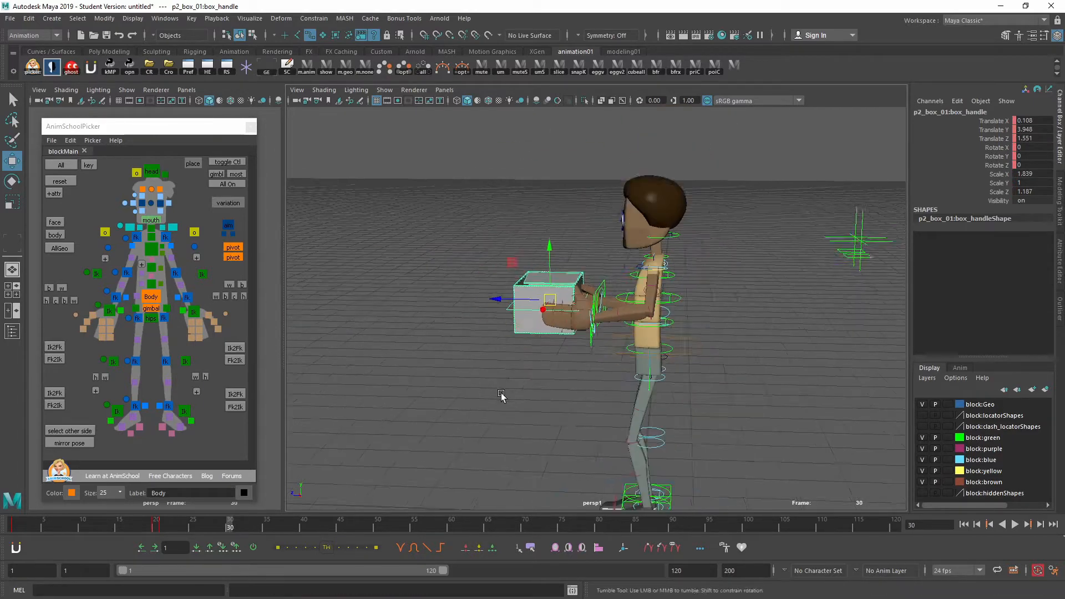
# Move the box down to the floor in front of the character at frame 30, to about Y 0.465 and Z 2.629
pyautogui.keyDown('alt'); pyautogui.moveTo(657, 379); pyautogui.dragTo(693, 372); pyautogui.keyUp('alt')
pyautogui.moveTo(564, 218); pyautogui.dragTo(574, 407, button='middle')
pyautogui.moveTo(572, 405); pyautogui.dragTo(574, 385)
pyautogui.moveTo(527, 436); pyautogui.dragTo(480, 435)
pyautogui.keyDown('alt'); pyautogui.moveTo(523, 367); pyautogui.dragTo(561, 356, button='right'); pyautogui.keyUp('alt')
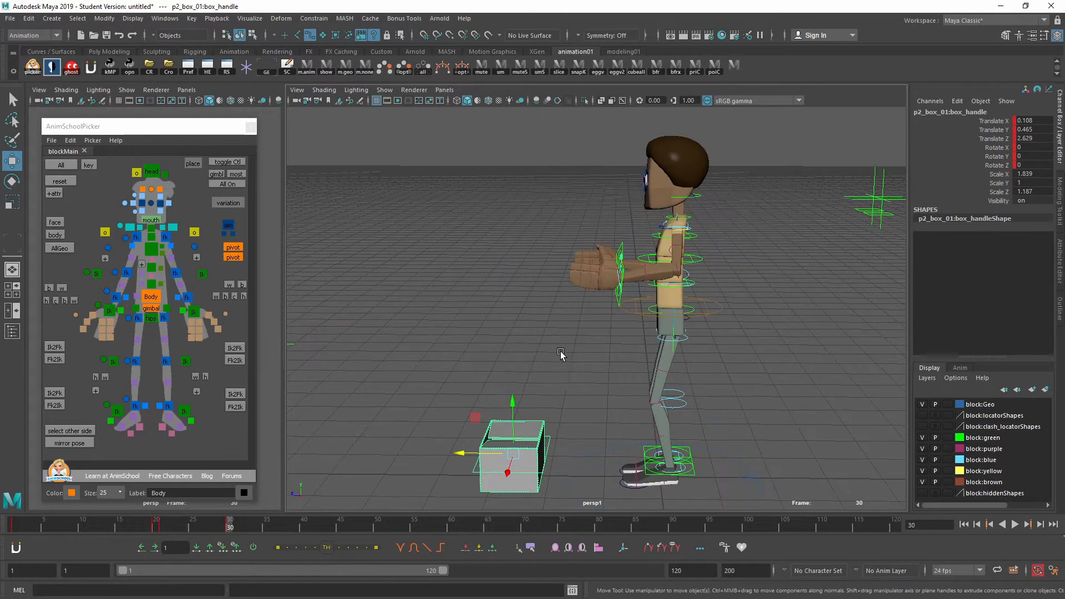
# Lower the left hand's IK control beside the hip and rotate it so the hand points toward the floor
pyautogui.keyDown('alt'); pyautogui.moveTo(561, 357); pyautogui.dragTo(536, 404); pyautogui.keyUp('alt')
pyautogui.keyDown('alt'); pyautogui.moveTo(671, 278); pyautogui.dragTo(664, 331, button='right'); pyautogui.keyUp('alt')
pyautogui.keyDown('alt'); pyautogui.moveTo(664, 330); pyautogui.dragTo(675, 290); pyautogui.keyUp('alt')
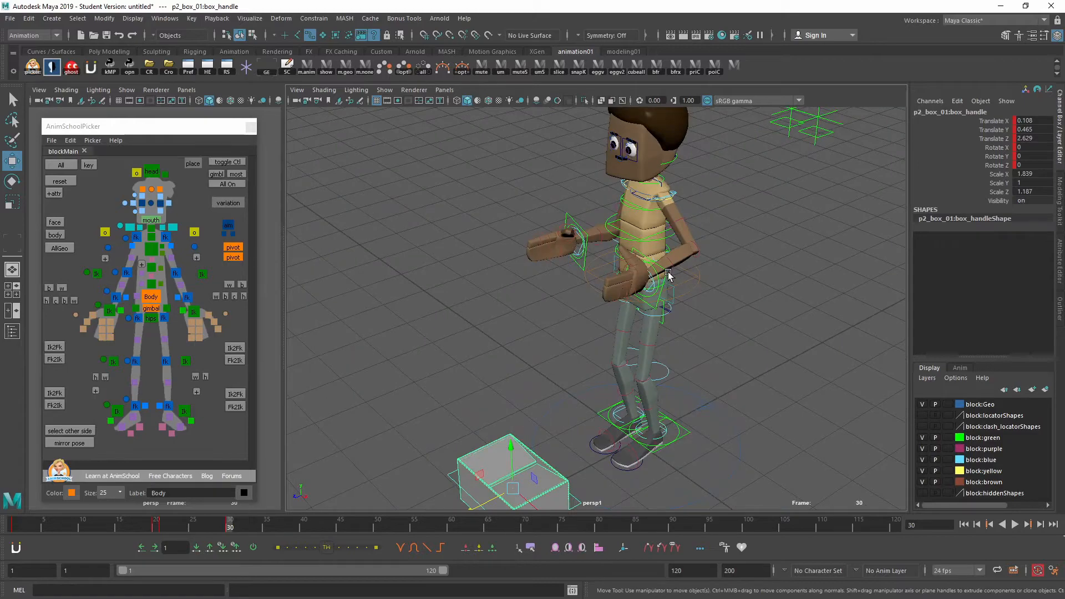
pyautogui.click(668, 274)
pyautogui.keyDown('alt'); pyautogui.moveTo(668, 275); pyautogui.dragTo(704, 312, button='right'); pyautogui.keyUp('alt')
pyautogui.press('w')
pyautogui.keyDown('alt'); pyautogui.moveTo(753, 356); pyautogui.dragTo(668, 328); pyautogui.keyUp('alt')
pyautogui.moveTo(675, 333); pyautogui.dragTo(737, 383, button='middle')
pyautogui.press('e')
pyautogui.moveTo(747, 379); pyautogui.dragTo(819, 279, button='middle')
pyautogui.press('w')
pyautogui.keyDown('alt'); pyautogui.moveTo(546, 316); pyautogui.dragTo(748, 325); pyautogui.keyUp('alt')
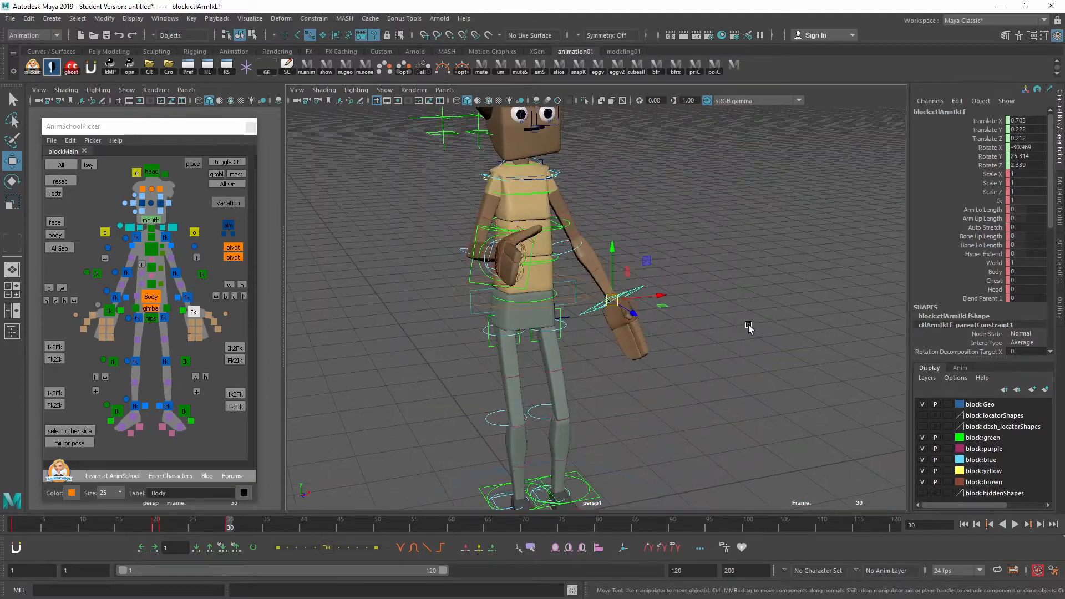
pyautogui.moveTo(749, 328); pyautogui.dragTo(733, 347, button='middle')
# Rotate the right hand's IK control downward and lower it beside the hip so the arm hangs down
pyautogui.keyDown('alt'); pyautogui.moveTo(733, 346); pyautogui.dragTo(734, 271); pyautogui.keyUp('alt')
pyautogui.click(598, 250)
pyautogui.press('e')
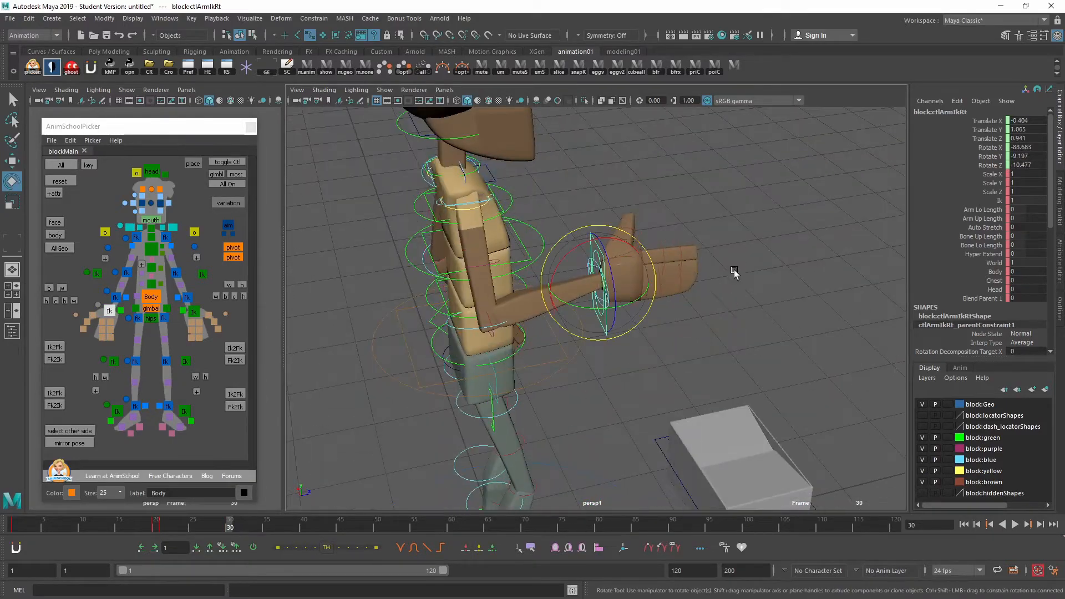
pyautogui.moveTo(734, 272); pyautogui.dragTo(704, 318, button='middle')
pyautogui.keyDown('alt'); pyautogui.moveTo(705, 319); pyautogui.dragTo(679, 289); pyautogui.keyUp('alt')
pyautogui.press('w')
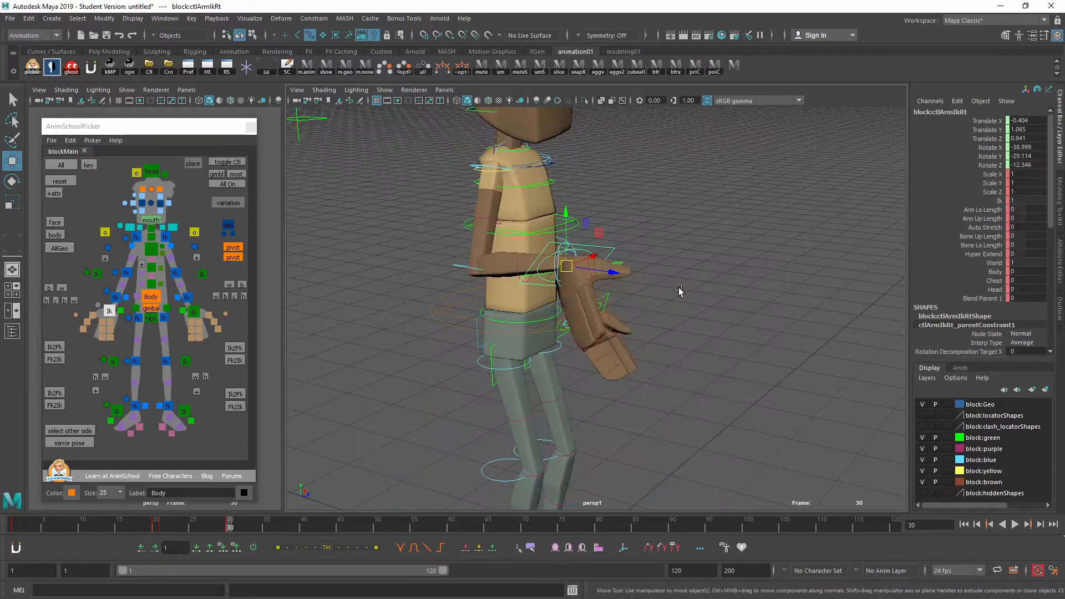
pyautogui.moveTo(680, 289); pyautogui.dragTo(611, 371, button='middle')
pyautogui.keyDown('alt'); pyautogui.moveTo(611, 372); pyautogui.dragTo(761, 385); pyautogui.keyUp('alt')
pyautogui.moveTo(761, 385); pyautogui.dragTo(697, 361, button='middle')
# Refine the right hand's IK control to about X -0.809, Y 0.205, Z 0.406, rotated about -10.6, -3.4 and -12.9
pyautogui.keyDown('alt'); pyautogui.moveTo(697, 362); pyautogui.dragTo(654, 383); pyautogui.keyUp('alt')
pyautogui.press('e')
pyautogui.moveTo(654, 383); pyautogui.dragTo(721, 365, button='middle')
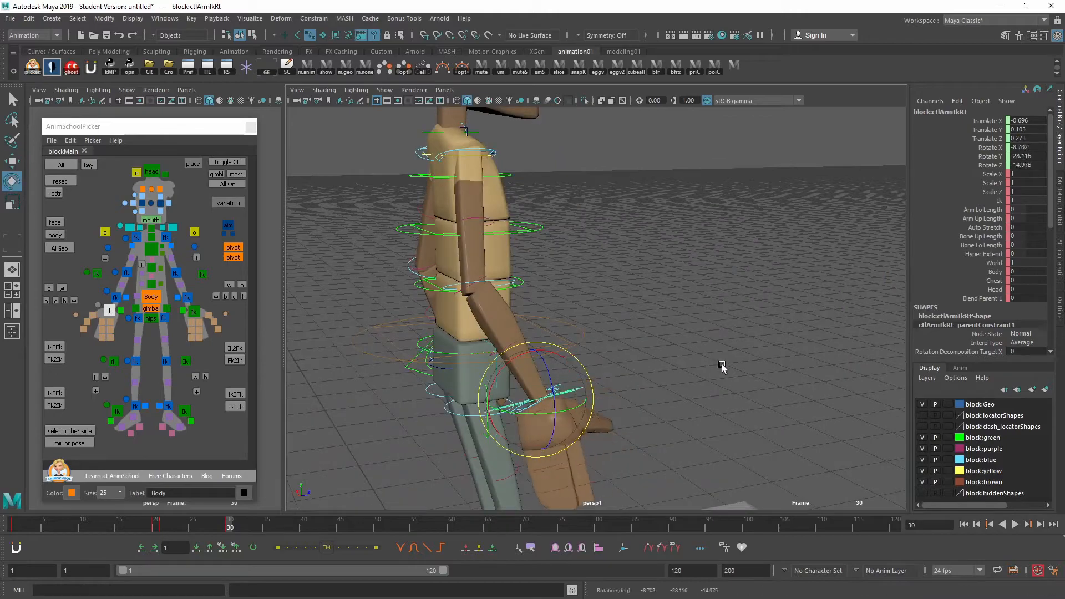
pyautogui.keyDown('alt'); pyautogui.moveTo(722, 365); pyautogui.dragTo(664, 400); pyautogui.keyUp('alt')
pyautogui.moveTo(664, 400); pyautogui.dragTo(677, 405, button='middle')
pyautogui.moveTo(484, 377); pyautogui.dragTo(505, 370)
# Play back the animation to review the box drop and the lowering arms
pyautogui.scroll(-3, 594, 387)
pyautogui.keyDown('alt'); pyautogui.moveTo(594, 388); pyautogui.dragTo(508, 389); pyautogui.keyUp('alt')
pyautogui.scroll(-3, 714, 388)
pyautogui.keyDown('alt'); pyautogui.moveTo(649, 402); pyautogui.dragTo(635, 350, button='middle'); pyautogui.keyUp('alt')
pyautogui.keyDown('alt'); pyautogui.moveTo(635, 350); pyautogui.dragTo(300, 481); pyautogui.keyUp('alt')
pyautogui.hotkey('alt', 'v')
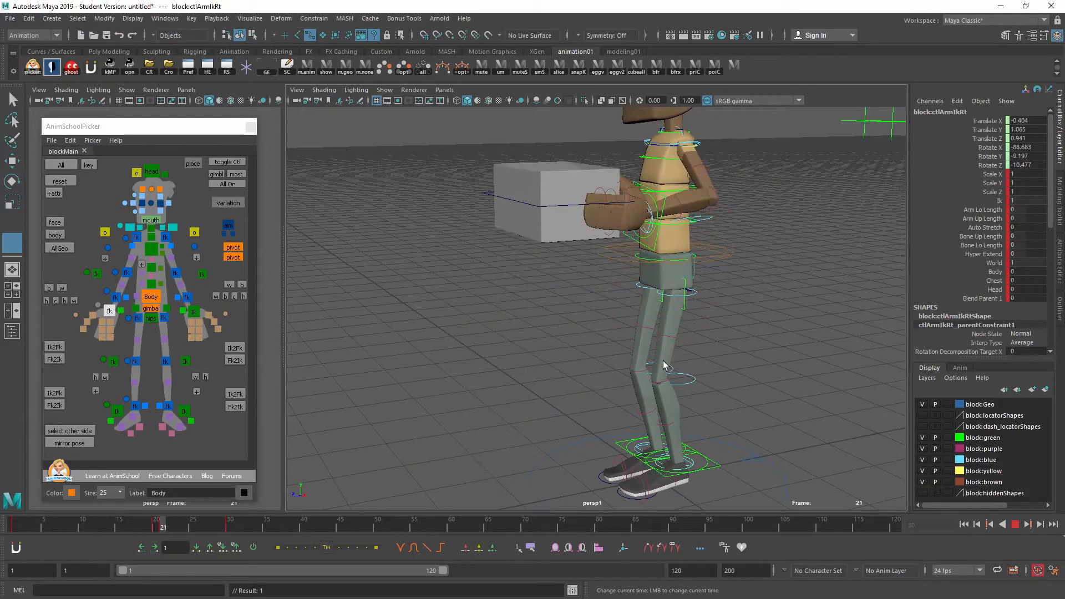
pyautogui.moveTo(684, 369)
pyautogui.mouseDown()
pyautogui.moveTo(694, 370)
pyautogui.moveTo(683, 367)
pyautogui.mouseUp()
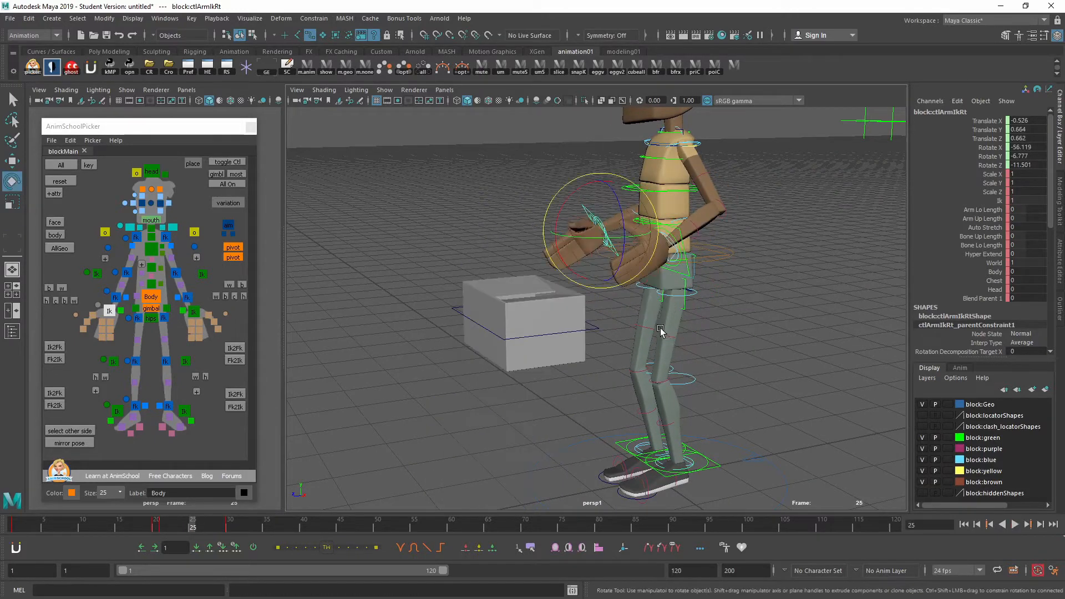
# Shift the body control slightly forward and up at frame 30, to about Y -0.041 and Z 0.042
pyautogui.keyDown('alt'); pyautogui.moveTo(661, 331); pyautogui.dragTo(682, 376); pyautogui.keyUp('alt')
pyautogui.click(773, 262)
pyautogui.keyDown('alt'); pyautogui.moveTo(771, 267); pyautogui.dragTo(704, 307, button='middle'); pyautogui.keyUp('alt')
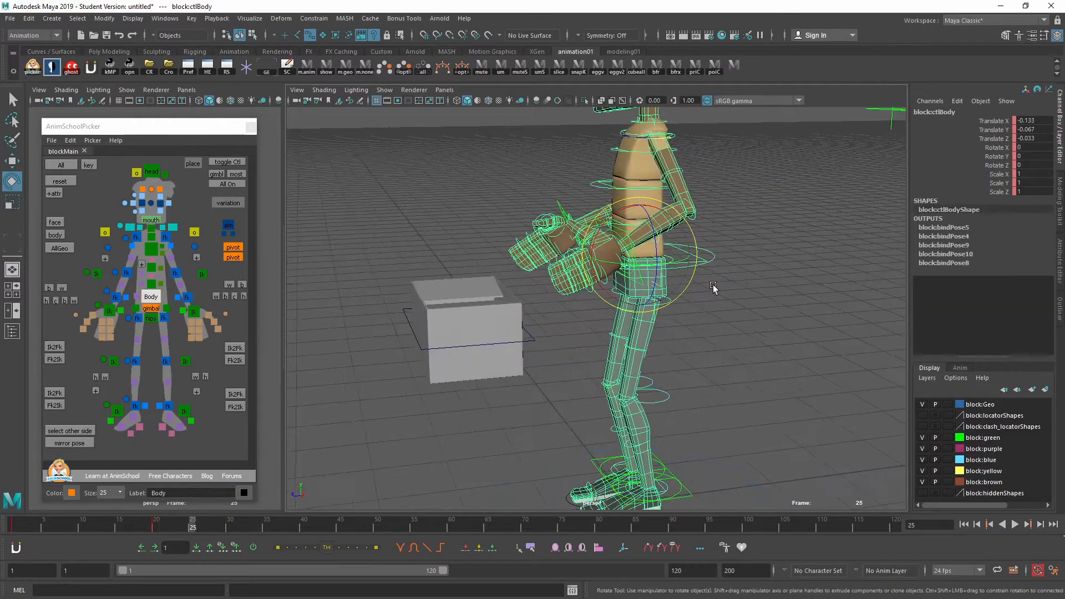
pyautogui.press(',')
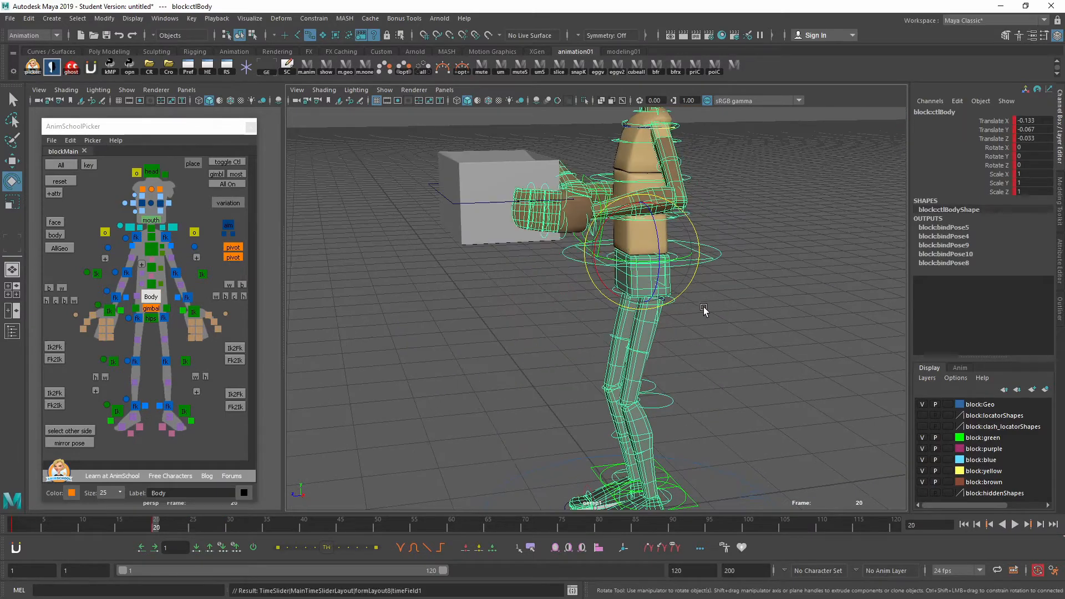
pyautogui.click(275, 527)
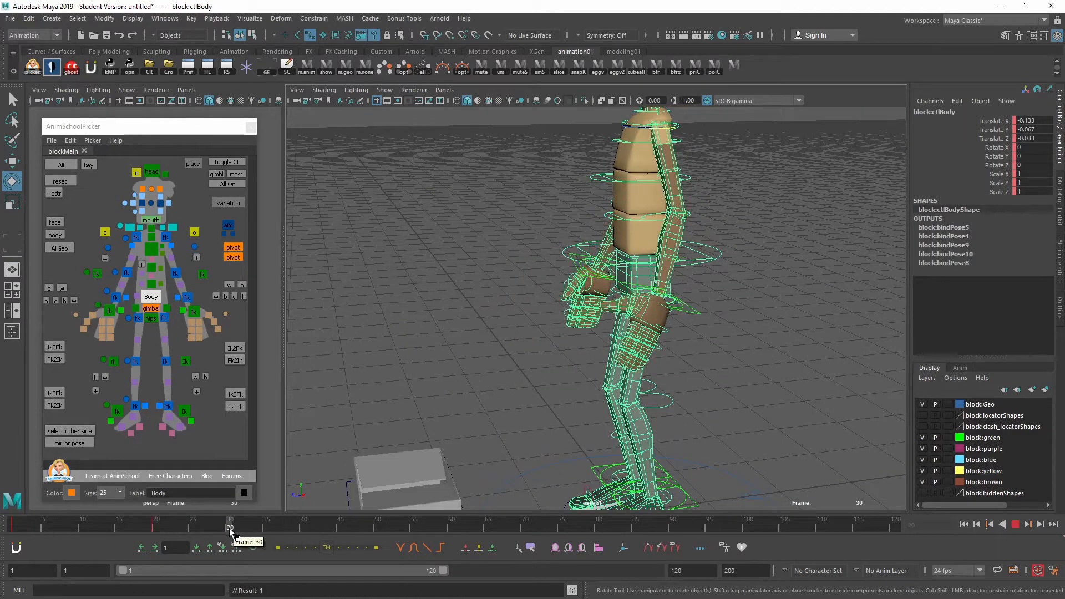
pyautogui.keyDown('alt'); pyautogui.moveTo(583, 355); pyautogui.dragTo(543, 366, button='right'); pyautogui.keyUp('alt')
pyautogui.keyDown('alt'); pyautogui.moveTo(542, 366); pyautogui.dragTo(516, 361); pyautogui.keyUp('alt')
pyautogui.press('w')
pyautogui.moveTo(586, 269); pyautogui.dragTo(576, 269)
pyautogui.moveTo(629, 217); pyautogui.dragTo(629, 216)
pyautogui.keyDown('alt'); pyautogui.moveTo(661, 292); pyautogui.dragTo(623, 297, button='right'); pyautogui.keyUp('alt')
pyautogui.keyDown('alt'); pyautogui.moveTo(623, 297); pyautogui.dragTo(661, 326); pyautogui.keyUp('alt')
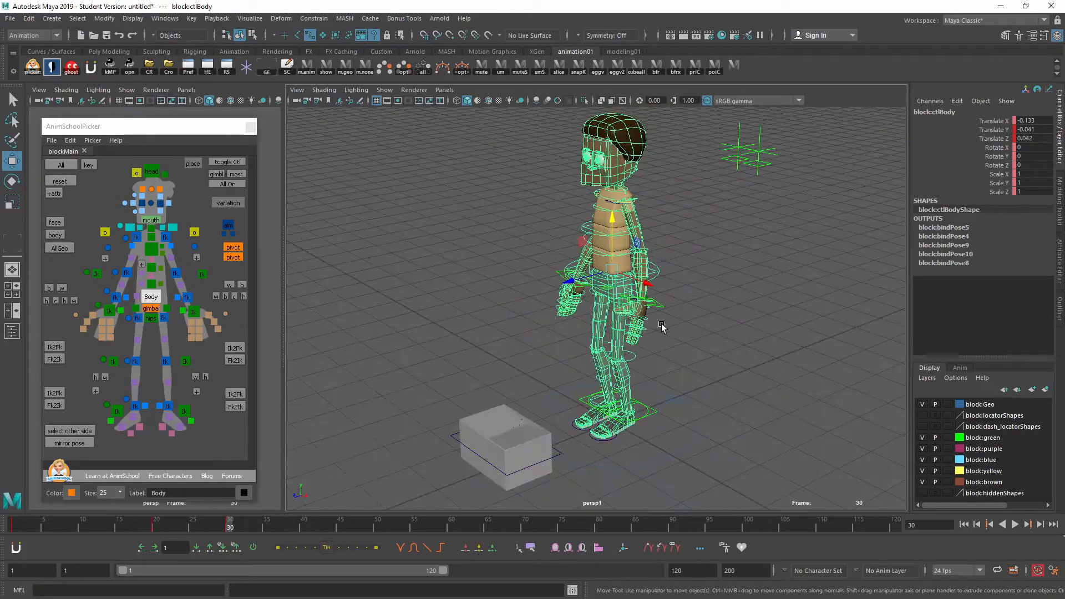
# Replay the animation and check the character holding the box from the other side around frame 13
pyautogui.hotkey('alt', 'v')
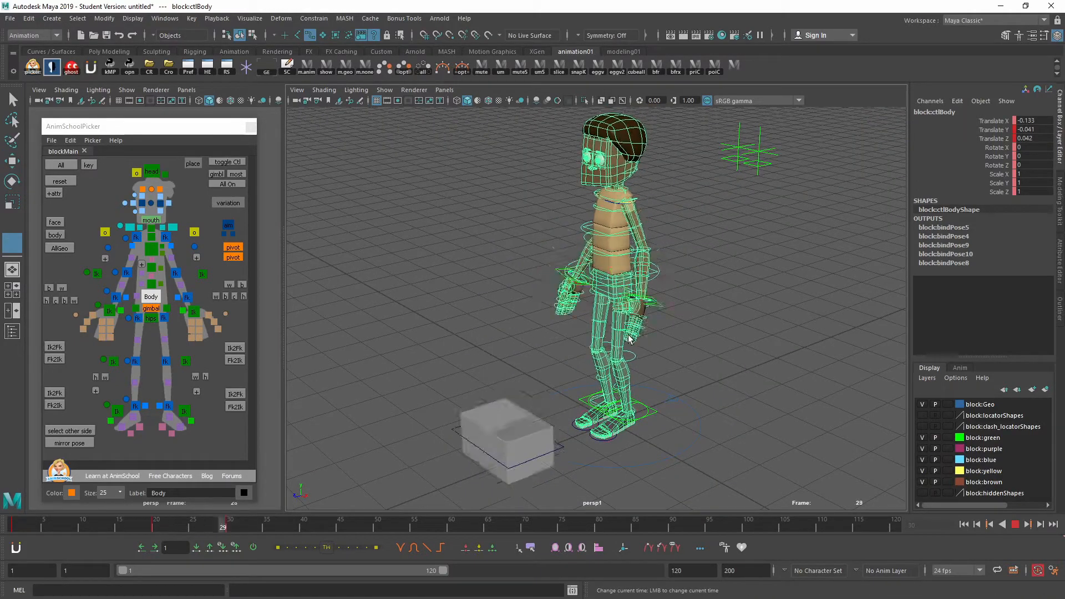
pyautogui.hotkey('alt', 'v')
pyautogui.keyDown('alt'); pyautogui.moveTo(536, 339); pyautogui.dragTo(741, 378); pyautogui.keyUp('alt')
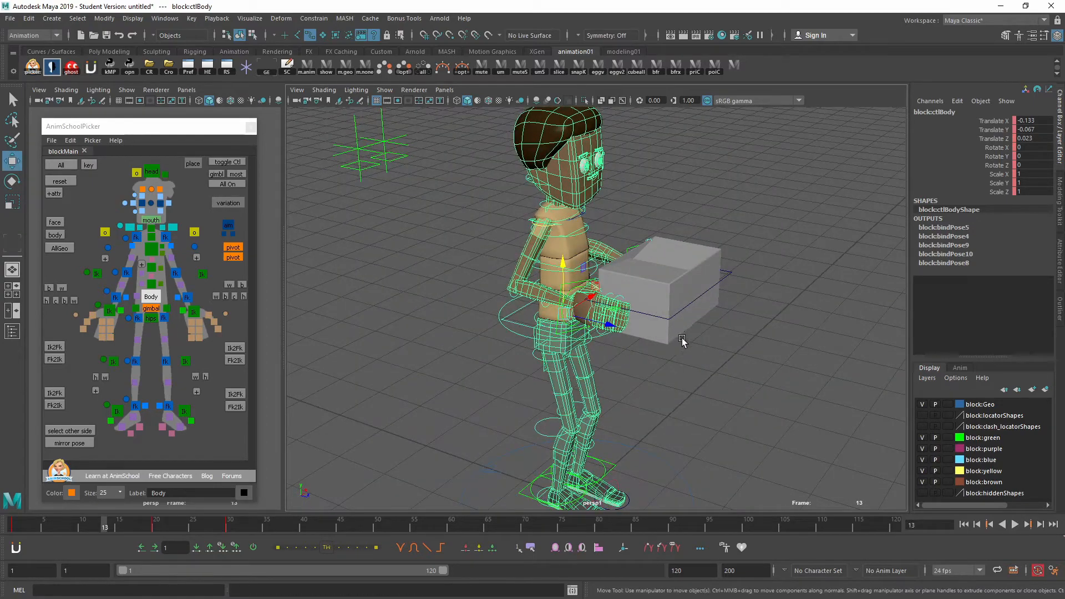
pyautogui.keyDown('alt'); pyautogui.moveTo(683, 341); pyautogui.dragTo(623, 357); pyautogui.keyUp('alt')
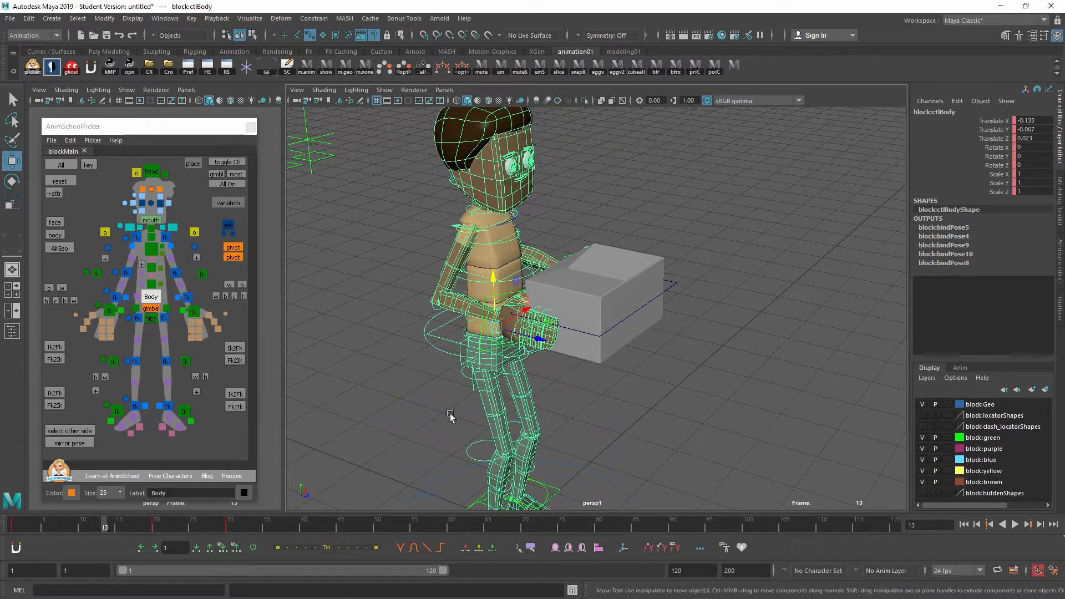
# Examine the weight curve of group1_parentConstraint1 in the Graph Editor, around its keys at frames 20 and 21
pyautogui.click(266, 67)
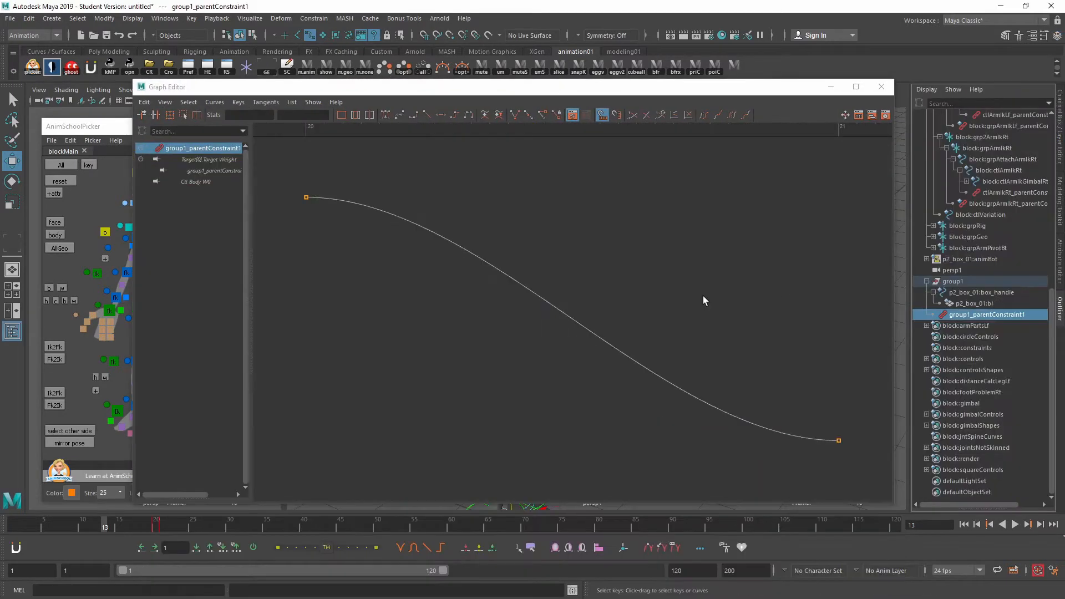
pyautogui.scroll(-5, 566, 317)
pyautogui.moveTo(400, 227); pyautogui.dragTo(621, 361)
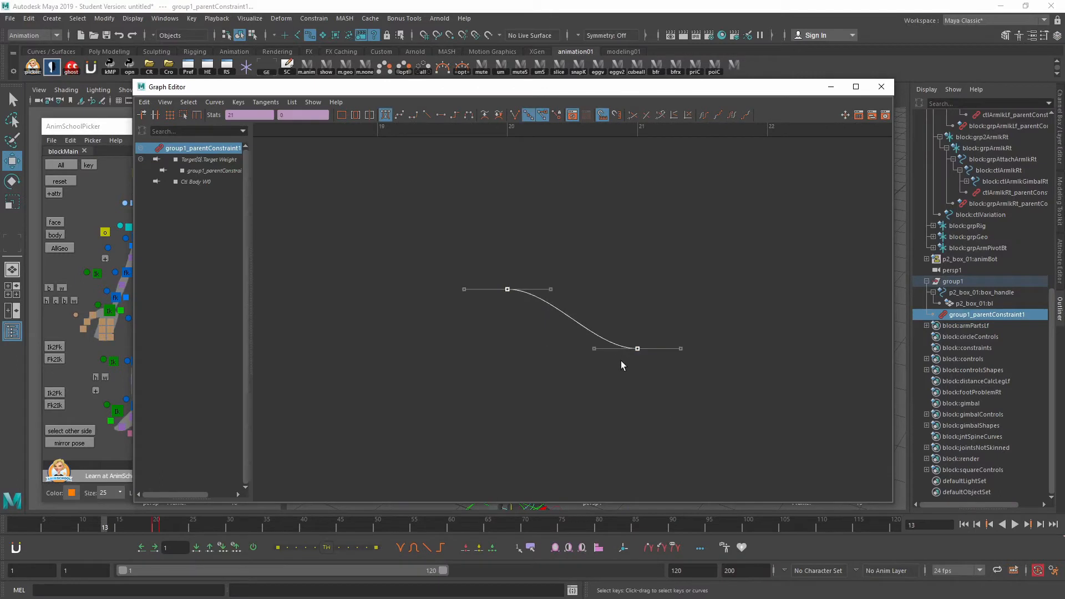
pyautogui.scroll(2, 574, 330)
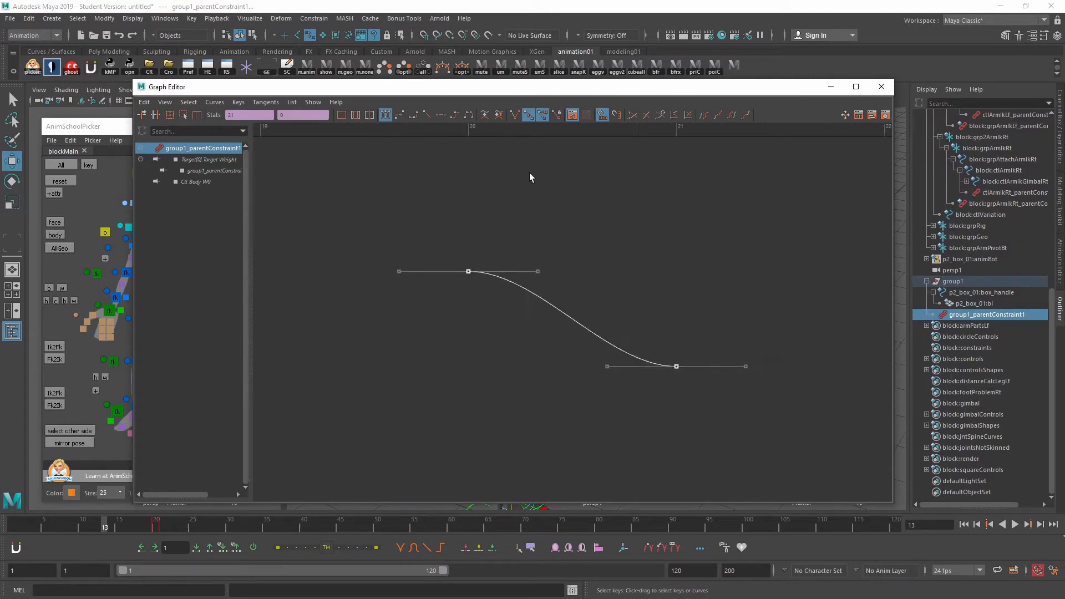
pyautogui.moveTo(529, 172)
pyautogui.mouseDown()
pyautogui.moveTo(627, 153)
pyautogui.moveTo(517, 166)
pyautogui.moveTo(640, 161)
pyautogui.mouseUp()
pyautogui.scroll(-10, 634, 258)
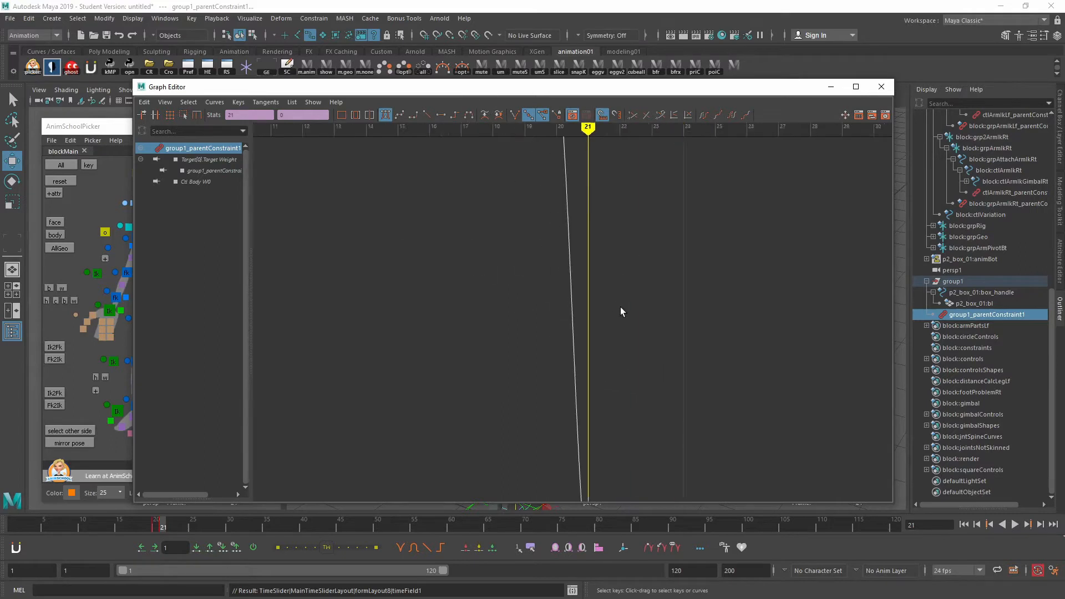
pyautogui.scroll(5, 601, 332)
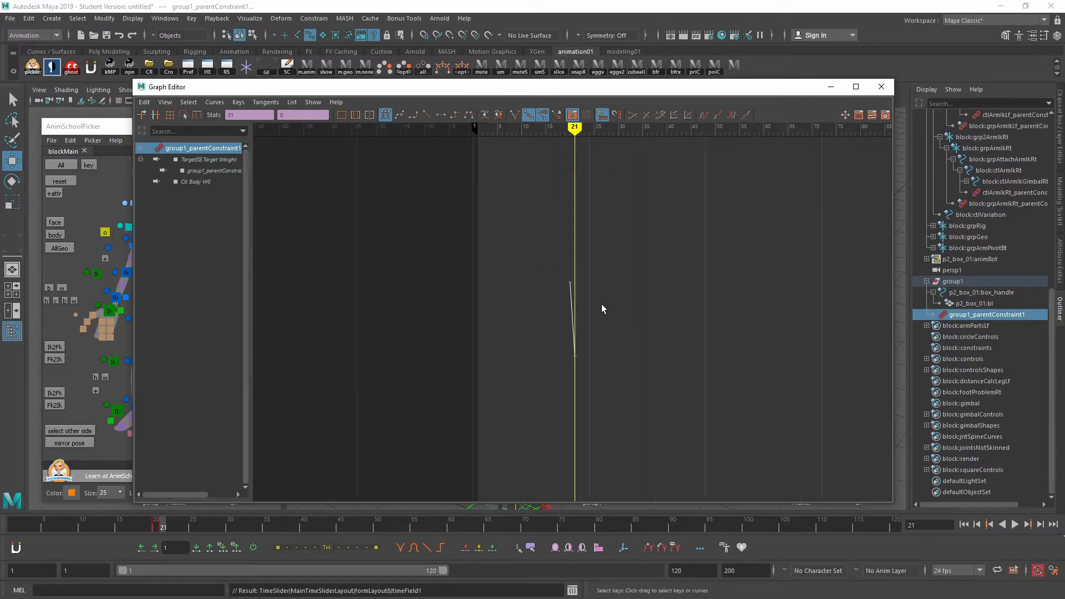
pyautogui.keyDown('alt'); pyautogui.keyDown('shift'); pyautogui.moveTo(588, 333); pyautogui.dragTo(587, 291, button='right'); pyautogui.keyUp('shift'); pyautogui.keyUp('alt')
pyautogui.keyDown('alt'); pyautogui.moveTo(589, 298); pyautogui.dragTo(543, 318, button='middle'); pyautogui.keyUp('alt')
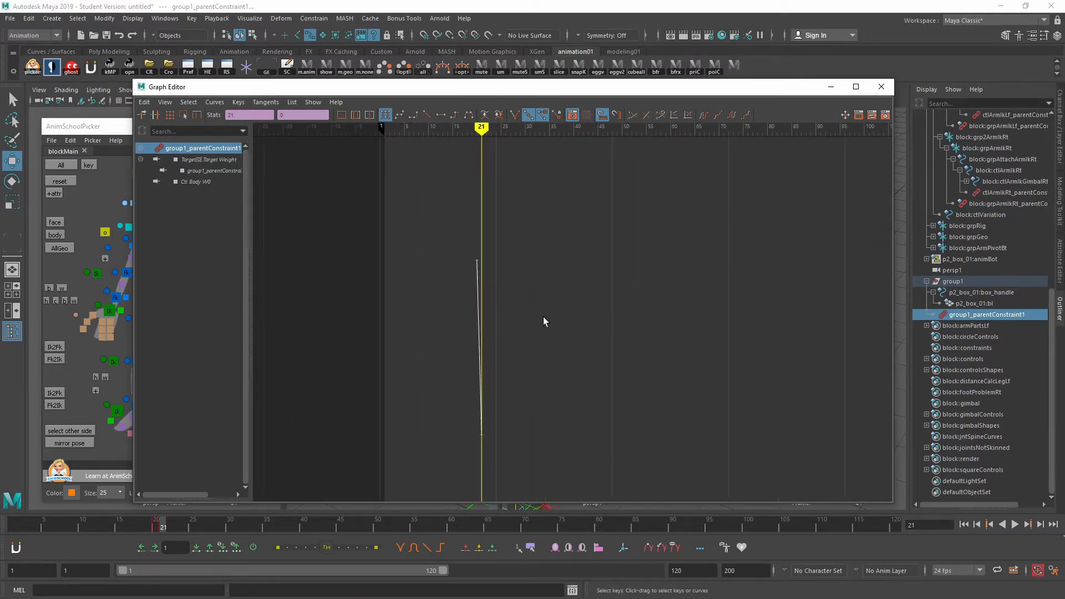
pyautogui.keyDown('alt'); pyautogui.keyDown('shift'); pyautogui.moveTo(544, 317); pyautogui.dragTo(563, 321, button='right'); pyautogui.keyUp('shift'); pyautogui.keyUp('alt')
pyautogui.scroll(-3, 562, 320)
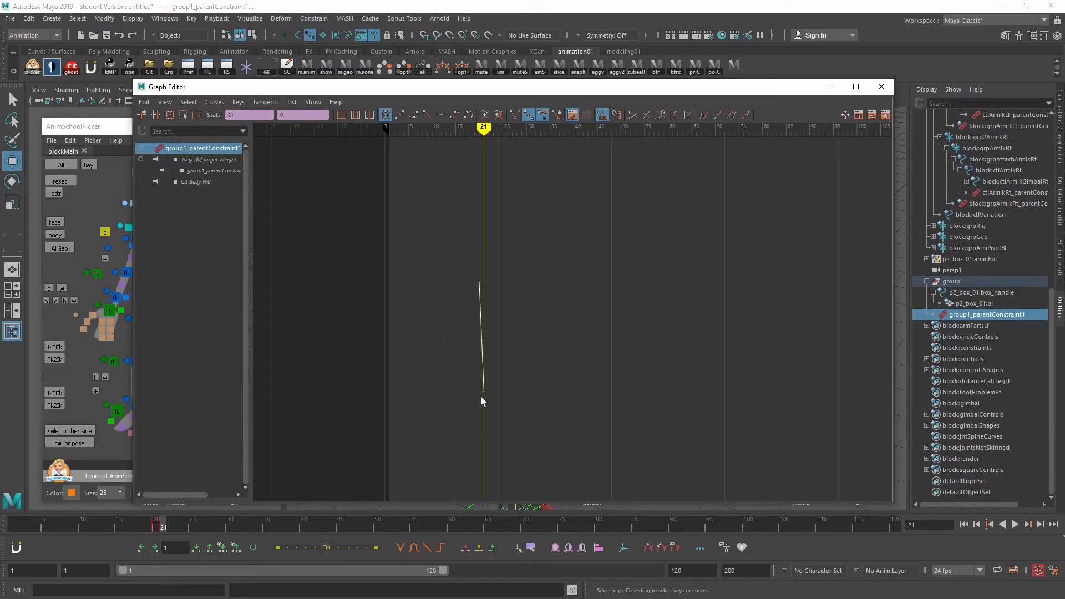
pyautogui.moveTo(414, 227); pyautogui.dragTo(568, 403)
pyautogui.click(573, 401)
pyautogui.moveTo(419, 245); pyautogui.dragTo(543, 404)
pyautogui.keyDown('alt'); pyautogui.moveTo(538, 363); pyautogui.dragTo(508, 377, button='middle'); pyautogui.keyUp('alt')
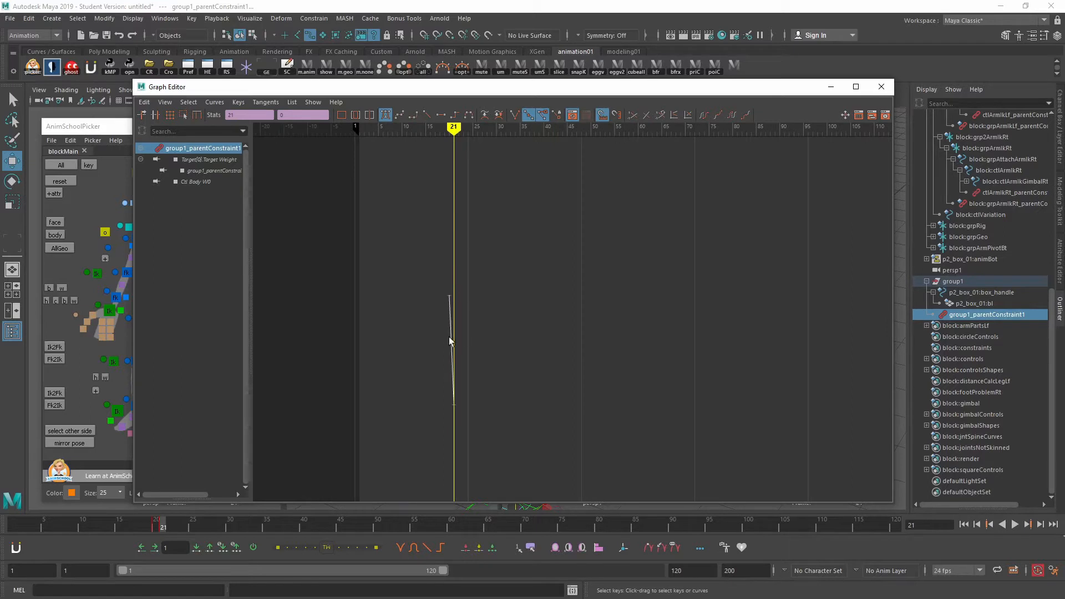
# Inspect the animation curves of ctlArmIkRt and its parent constraint, including the Blend Parent 1 channel
pyautogui.click(998, 170)
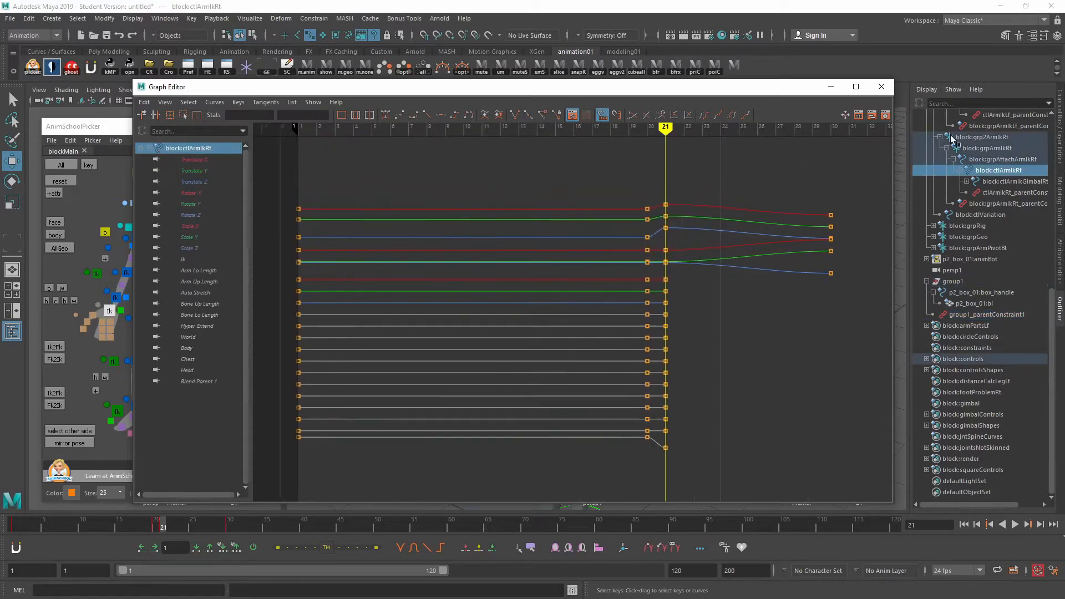
pyautogui.moveTo(727, 85); pyautogui.dragTo(704, 70)
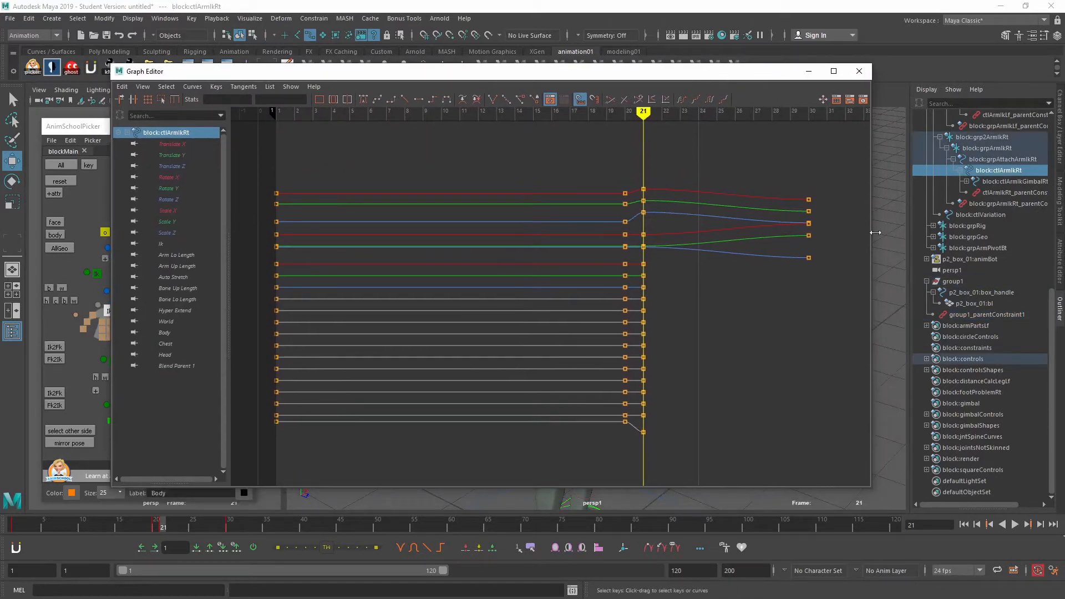
pyautogui.click(1004, 172)
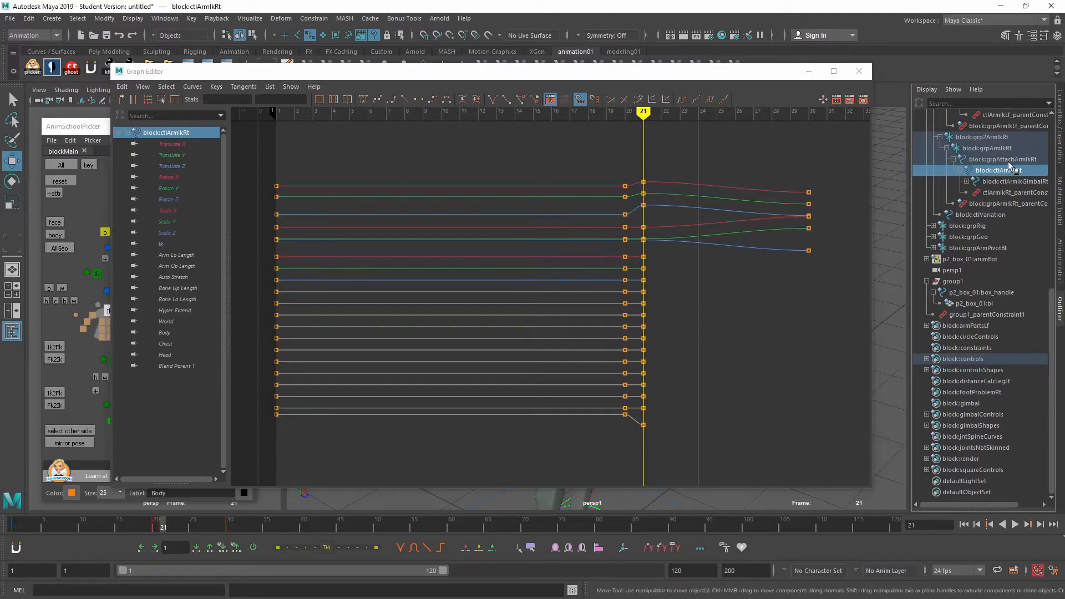
pyautogui.click(991, 193)
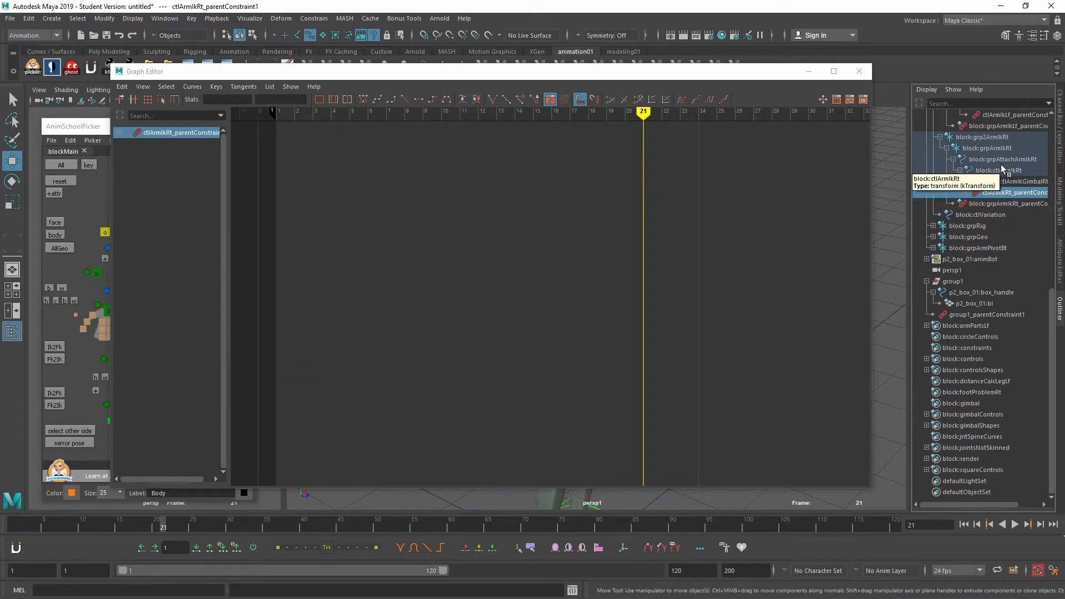
pyautogui.click(1004, 172)
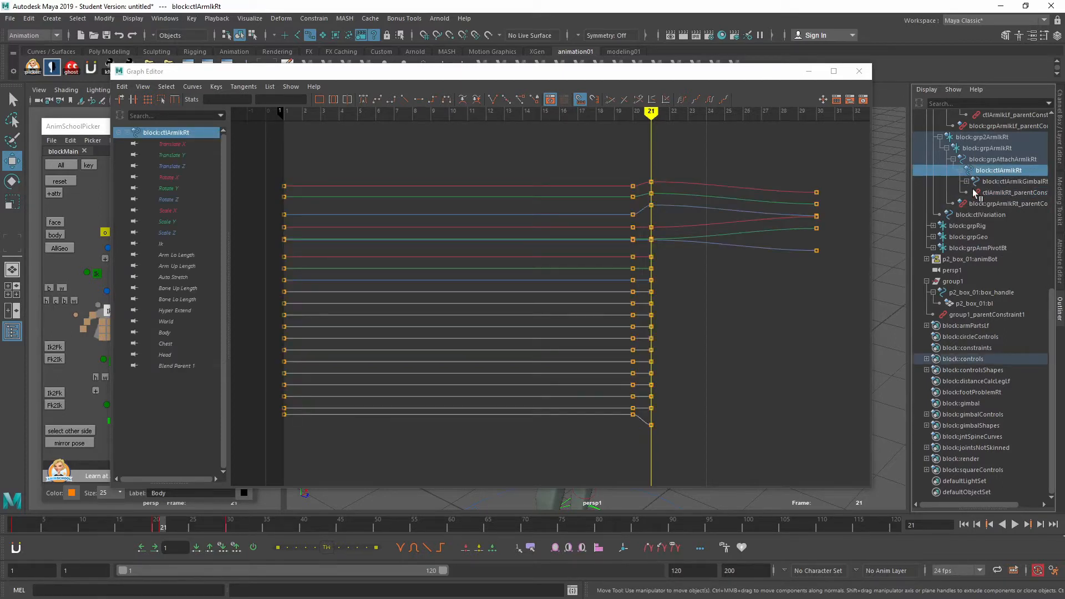
pyautogui.click(176, 366)
pyautogui.moveTo(685, 463); pyautogui.dragTo(591, 229)
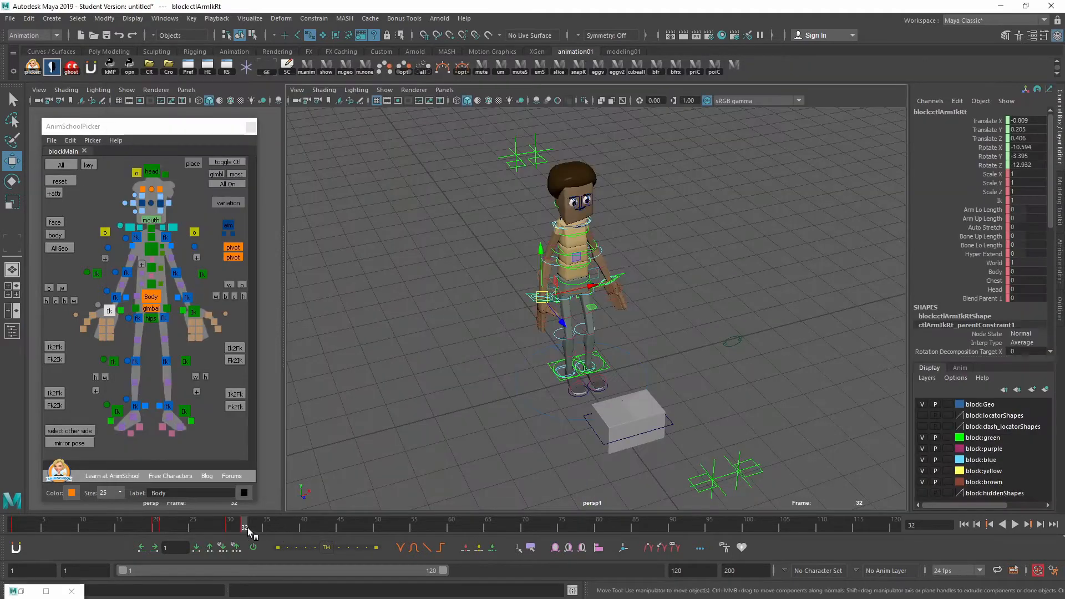
# Return to the key at frame 30 and advance the current time to frame 40
pyautogui.click(247, 528)
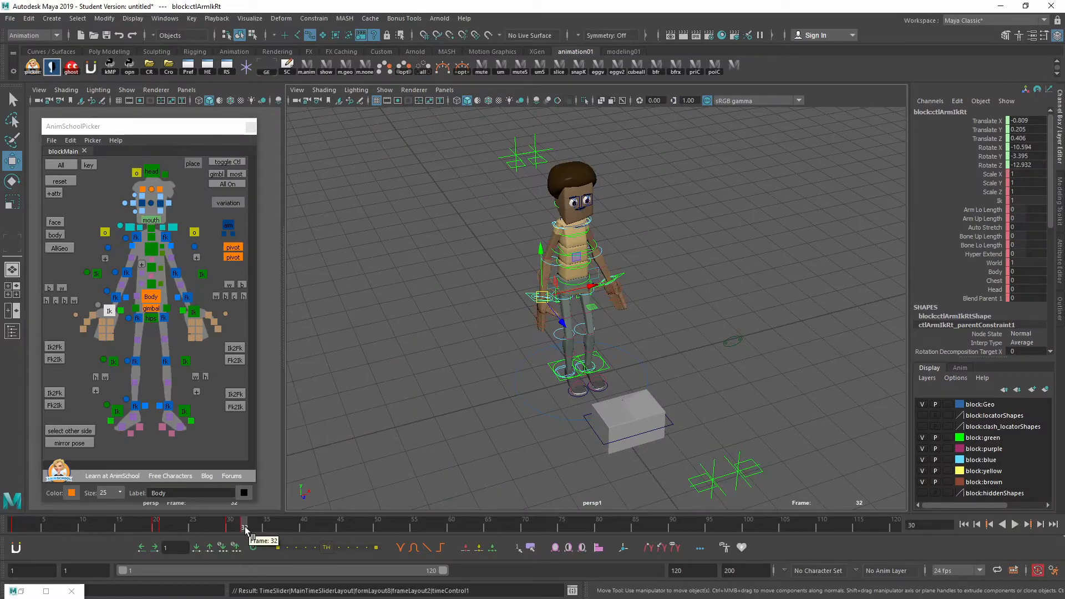
pyautogui.press(',')
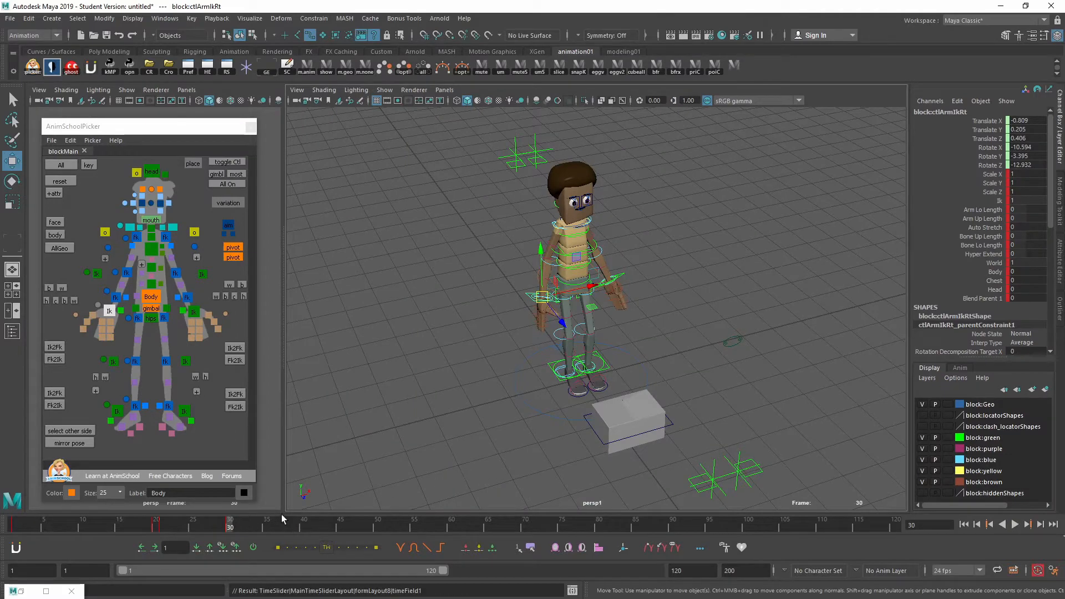
pyautogui.press('k')
pyautogui.moveTo(635, 405); pyautogui.dragTo(697, 404)
# Select the box and examine its shape and its placement relative to the character's hands and feet at frame 40
pyautogui.keyDown('alt'); pyautogui.moveTo(644, 358); pyautogui.dragTo(680, 289); pyautogui.keyUp('alt')
pyautogui.keyDown('alt'); pyautogui.moveTo(680, 288); pyautogui.dragTo(689, 341, button='middle'); pyautogui.keyUp('alt')
pyautogui.keyDown('alt'); pyautogui.moveTo(688, 341); pyautogui.dragTo(642, 347); pyautogui.keyUp('alt')
pyautogui.keyDown('alt'); pyautogui.moveTo(642, 347); pyautogui.dragTo(690, 320, button='right'); pyautogui.keyUp('alt')
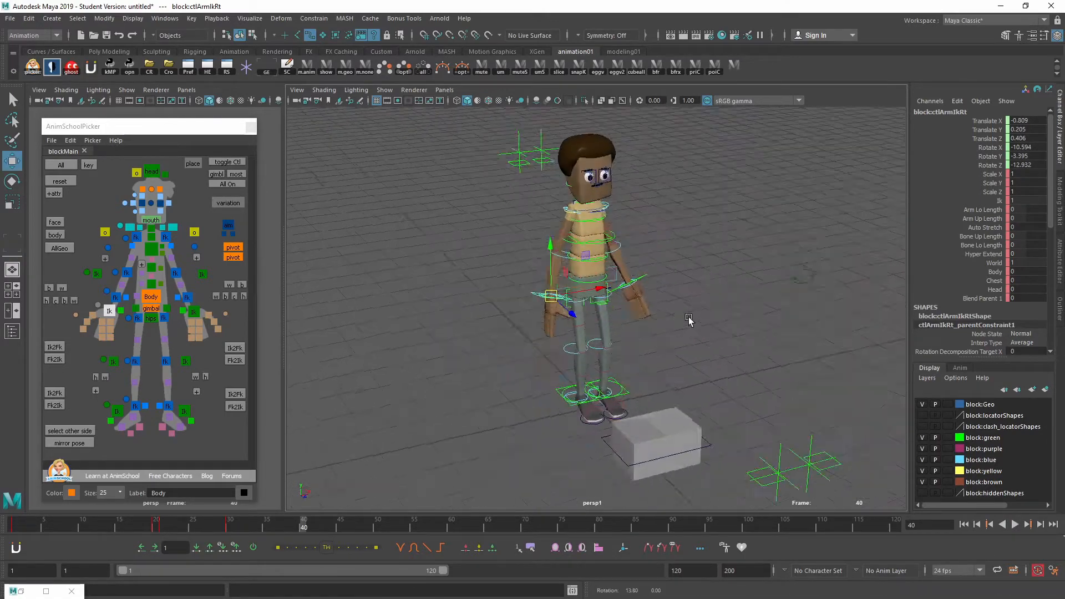
pyautogui.click(688, 443)
pyautogui.keyDown('alt'); pyautogui.moveTo(688, 443); pyautogui.dragTo(623, 333, button='middle'); pyautogui.keyUp('alt')
pyautogui.keyDown('alt'); pyautogui.moveTo(623, 333); pyautogui.dragTo(647, 371); pyautogui.keyUp('alt')
pyautogui.keyDown('alt'); pyautogui.moveTo(647, 372); pyautogui.dragTo(682, 300, button='middle'); pyautogui.keyUp('alt')
pyautogui.keyDown('alt'); pyautogui.moveTo(682, 300); pyautogui.dragTo(702, 357, button='right'); pyautogui.keyUp('alt')
pyautogui.keyDown('alt'); pyautogui.moveTo(702, 357); pyautogui.dragTo(638, 231); pyautogui.keyUp('alt')
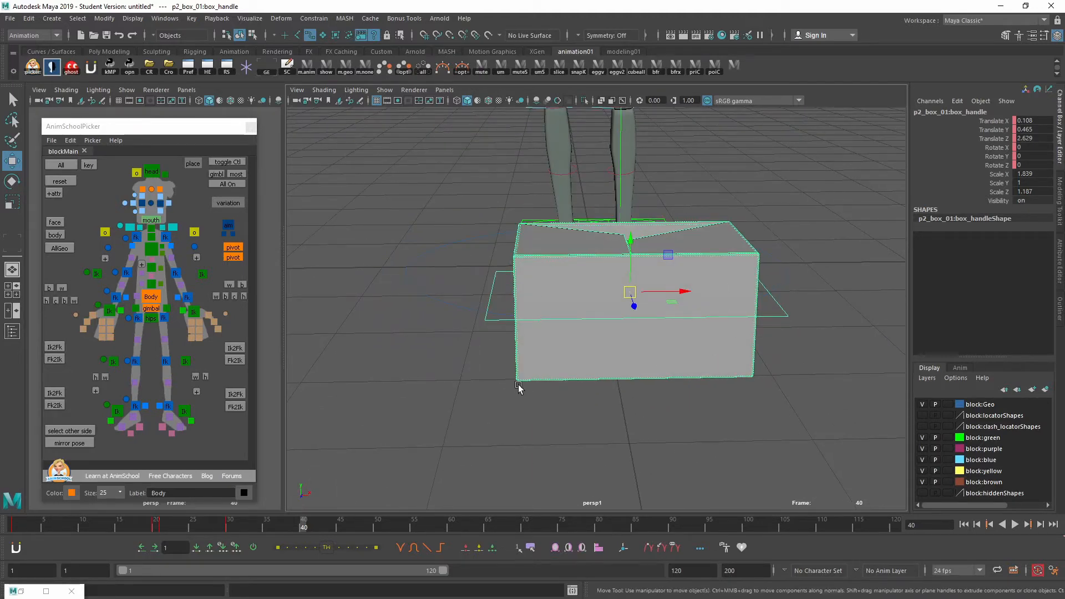
pyautogui.keyDown('alt'); pyautogui.moveTo(518, 387); pyautogui.dragTo(533, 337); pyautogui.keyUp('alt')
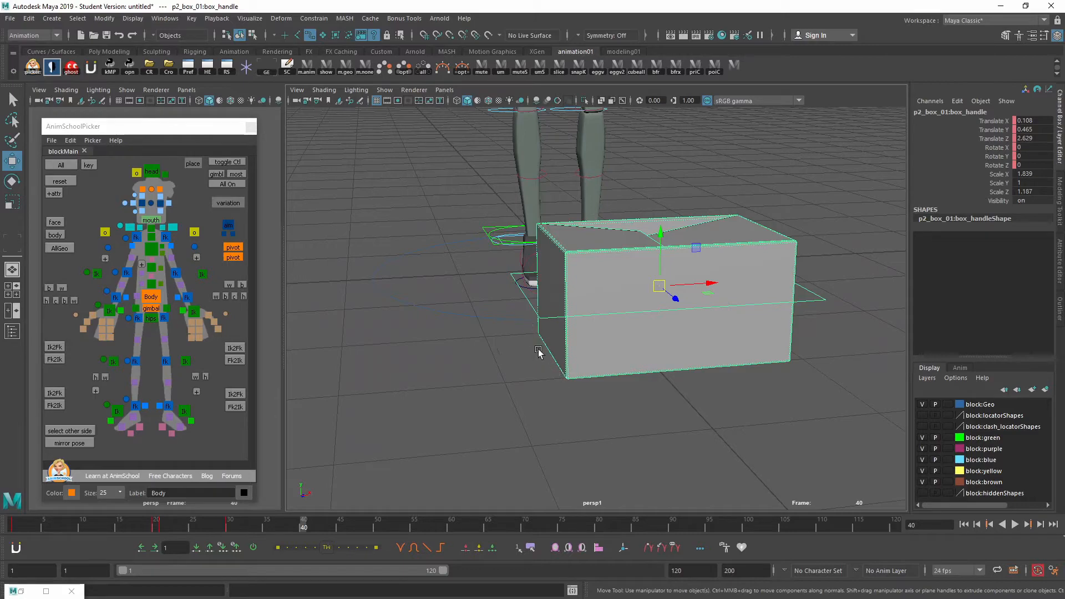
pyautogui.keyDown('alt'); pyautogui.moveTo(538, 352); pyautogui.dragTo(565, 382); pyautogui.keyUp('alt')
pyautogui.keyDown('alt'); pyautogui.moveTo(565, 382); pyautogui.dragTo(572, 423, button='middle'); pyautogui.keyUp('alt')
pyautogui.keyDown('alt'); pyautogui.moveTo(571, 423); pyautogui.dragTo(602, 325, button='right'); pyautogui.keyUp('alt')
pyautogui.keyDown('alt'); pyautogui.moveTo(602, 325); pyautogui.dragTo(600, 377, button='middle'); pyautogui.keyUp('alt')
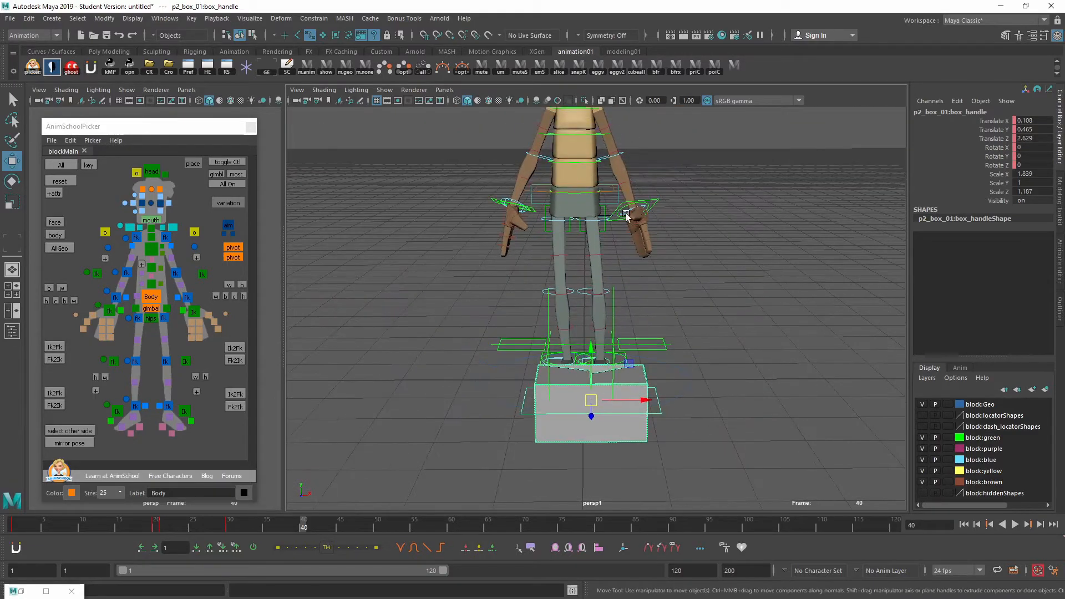
# Try to rotate the box about its own pivot at frame 40, and undo the rotation
pyautogui.click(657, 203)
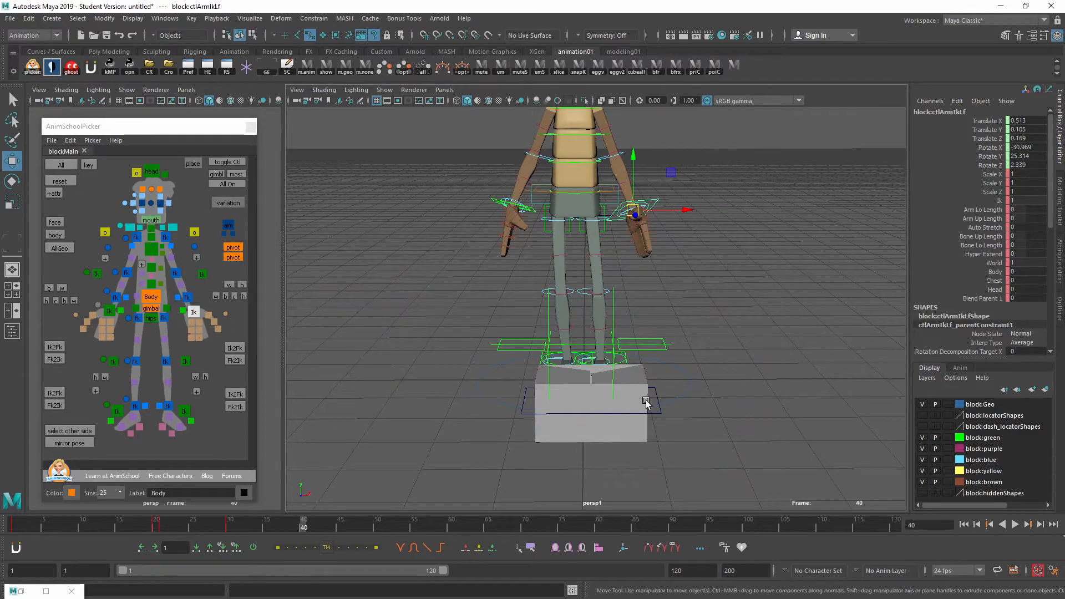
pyautogui.keyDown('alt'); pyautogui.moveTo(637, 386); pyautogui.dragTo(683, 391); pyautogui.keyUp('alt')
pyautogui.click(684, 395)
pyautogui.press('e')
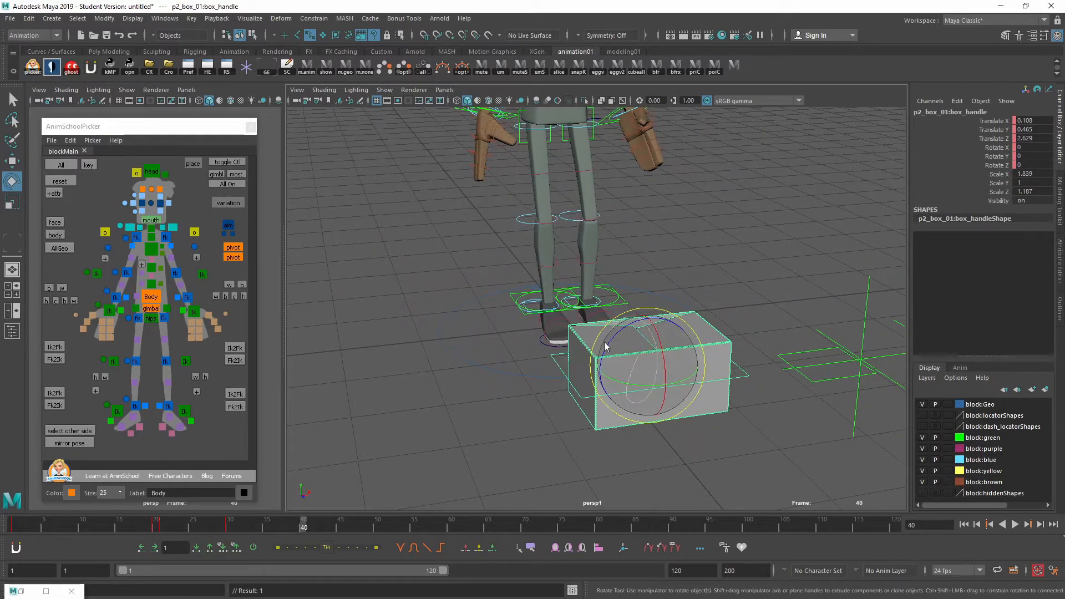
pyautogui.moveTo(640, 364); pyautogui.dragTo(708, 225, button='right')
pyautogui.moveTo(642, 358); pyautogui.dragTo(624, 396)
pyautogui.moveTo(608, 368); pyautogui.dragTo(675, 364)
pyautogui.hotkey('ctrl', 'z')
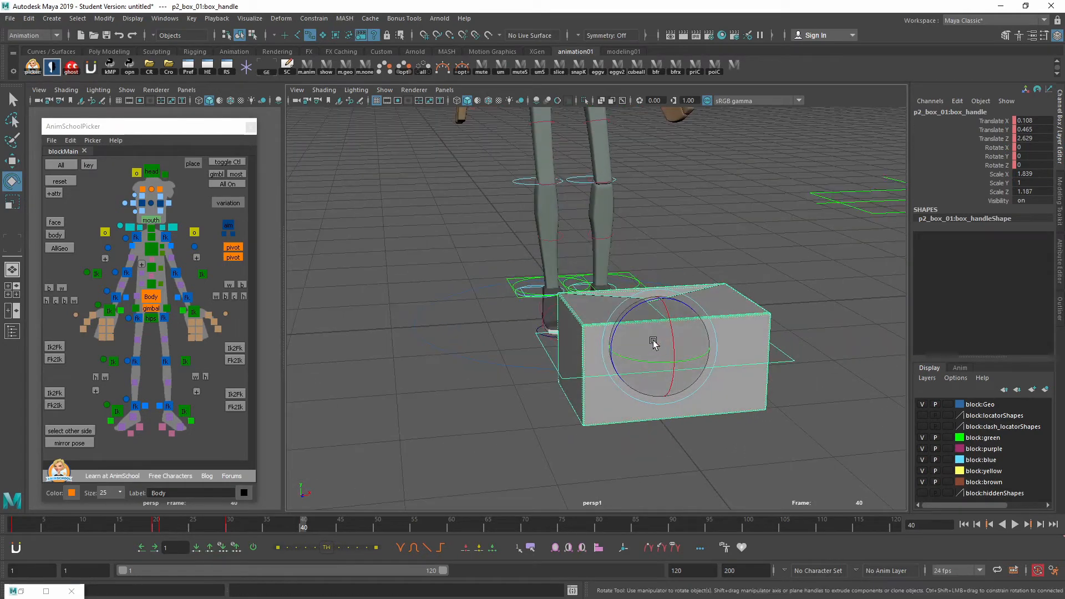
# Create a locator at the world origin and delete it
pyautogui.keyDown('alt'); pyautogui.moveTo(577, 405); pyautogui.dragTo(638, 369); pyautogui.keyUp('alt')
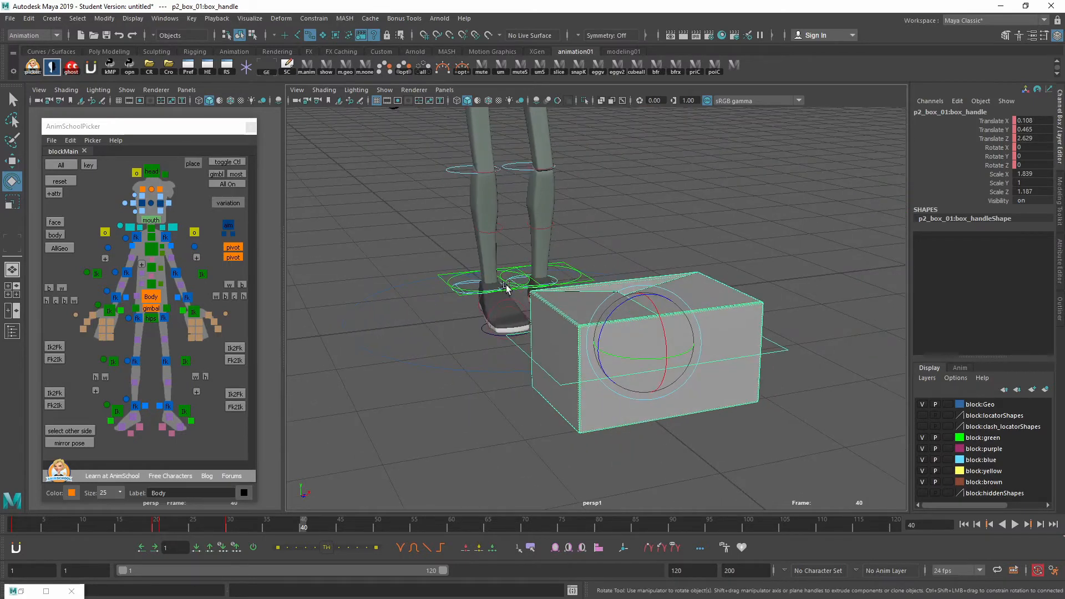
pyautogui.keyDown('alt'); pyautogui.moveTo(534, 352); pyautogui.dragTo(655, 338); pyautogui.keyUp('alt')
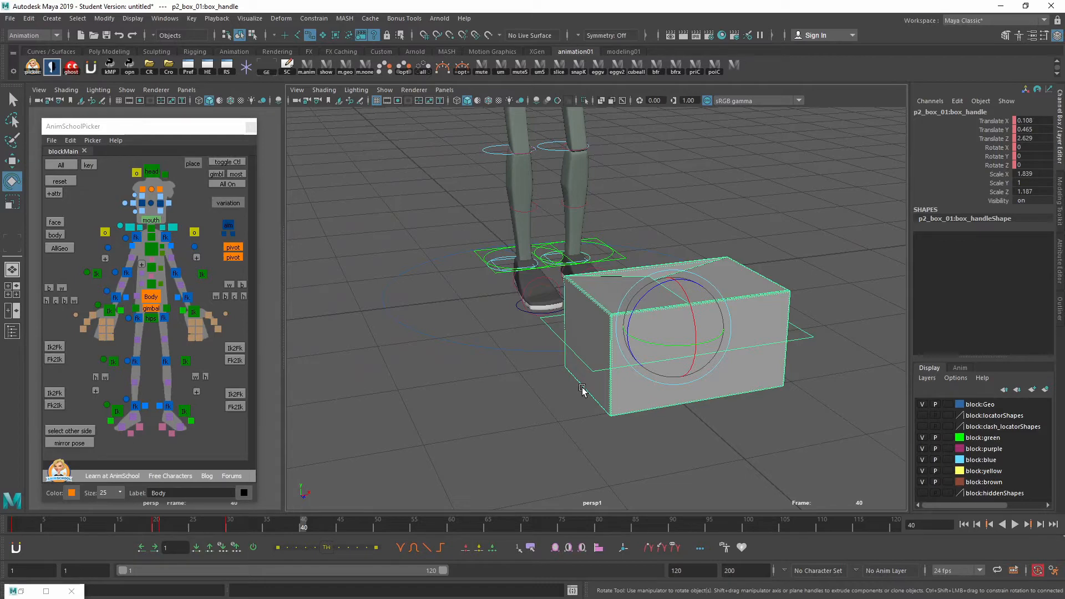
pyautogui.keyDown('alt'); pyautogui.moveTo(673, 328); pyautogui.dragTo(607, 392); pyautogui.keyUp('alt')
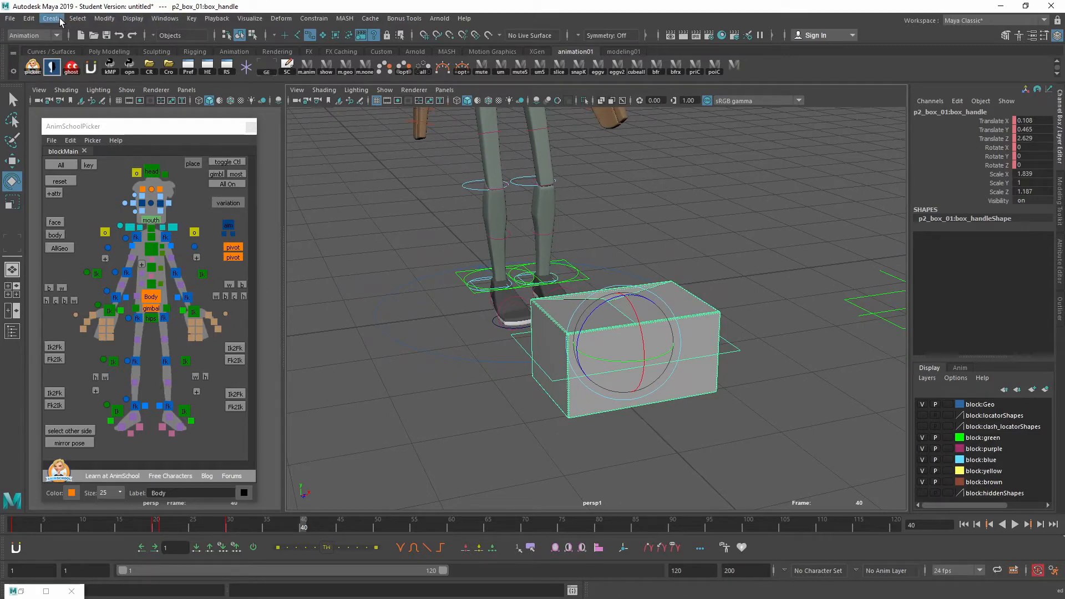
pyautogui.click(56, 18)
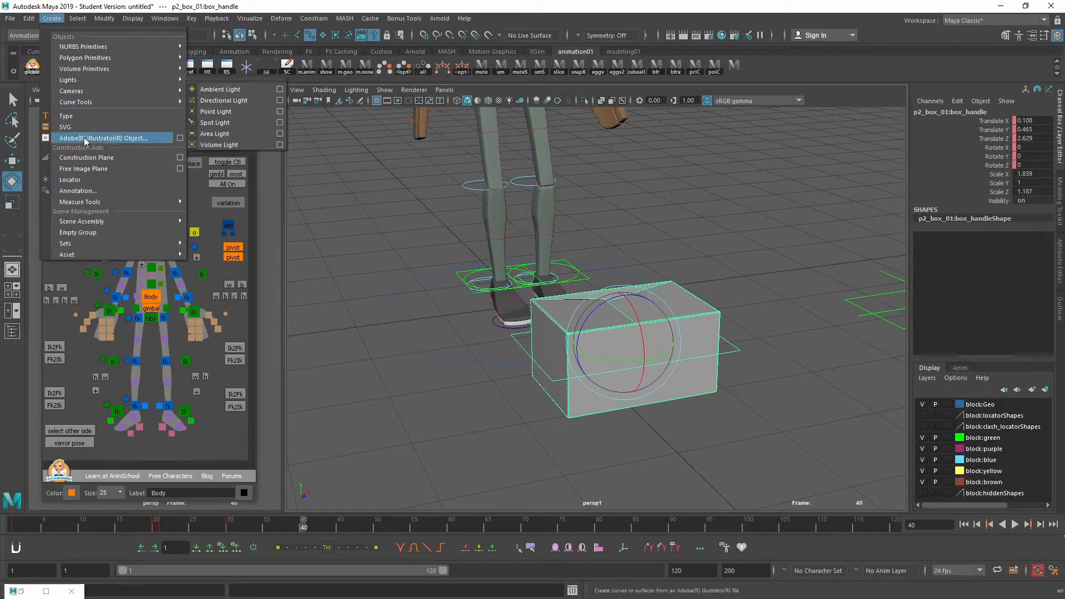
pyautogui.click(78, 178)
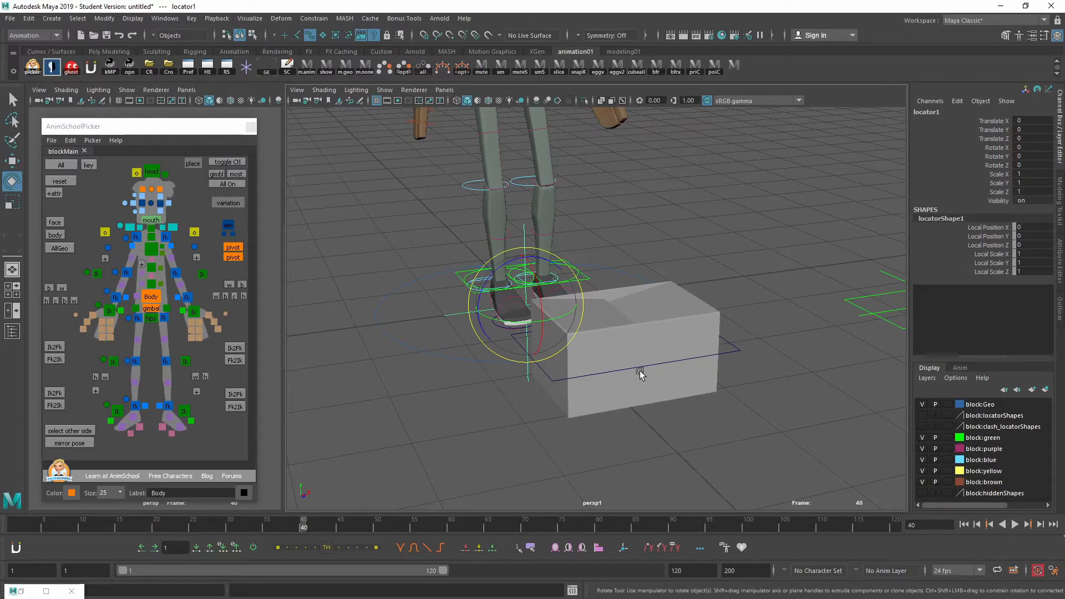
pyautogui.keyDown('alt'); pyautogui.moveTo(519, 373); pyautogui.dragTo(561, 367); pyautogui.keyUp('alt')
pyautogui.press('Delete')
pyautogui.scroll(-1, 626, 378)
pyautogui.scroll(-2, 626, 379)
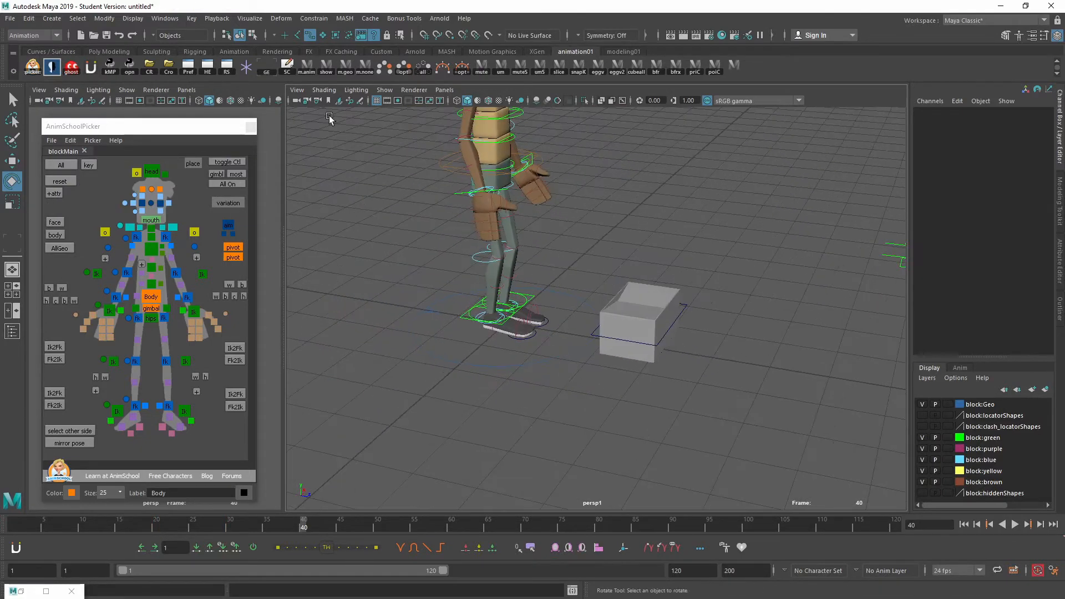
# Create a locator and move it along the floor to the box's side, at about X -0.606 and Z 2.668
pyautogui.click(249, 70)
pyautogui.scroll(-3, 641, 334)
pyautogui.scroll(3, 671, 395)
pyautogui.keyDown('alt'); pyautogui.moveTo(641, 334); pyautogui.dragTo(713, 377); pyautogui.keyUp('alt')
pyautogui.press('w')
pyautogui.keyDown('alt'); pyautogui.moveTo(713, 377); pyautogui.dragTo(783, 421, button='right'); pyautogui.keyUp('alt')
pyautogui.moveTo(657, 321); pyautogui.dragTo(696, 346)
pyautogui.keyDown('alt'); pyautogui.moveTo(733, 366); pyautogui.dragTo(674, 350, button='middle'); pyautogui.keyUp('alt')
pyautogui.keyDown('alt'); pyautogui.moveTo(674, 349); pyautogui.dragTo(761, 431, button='right'); pyautogui.keyUp('alt')
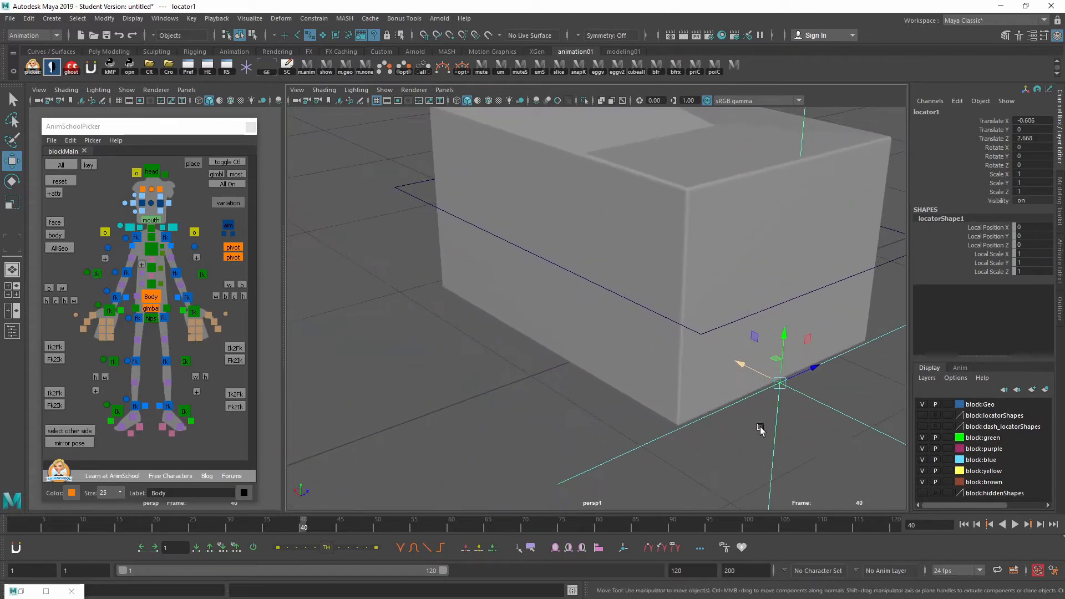
# Refine the locator's placement at the lower edge of the box's side by shifting it to about X -0.634
pyautogui.click(555, 317)
pyautogui.keyDown('alt'); pyautogui.moveTo(732, 391); pyautogui.dragTo(793, 438, button='right'); pyautogui.keyUp('alt')
pyautogui.keyDown('alt'); pyautogui.moveTo(793, 438); pyautogui.dragTo(709, 393, button='middle'); pyautogui.keyUp('alt')
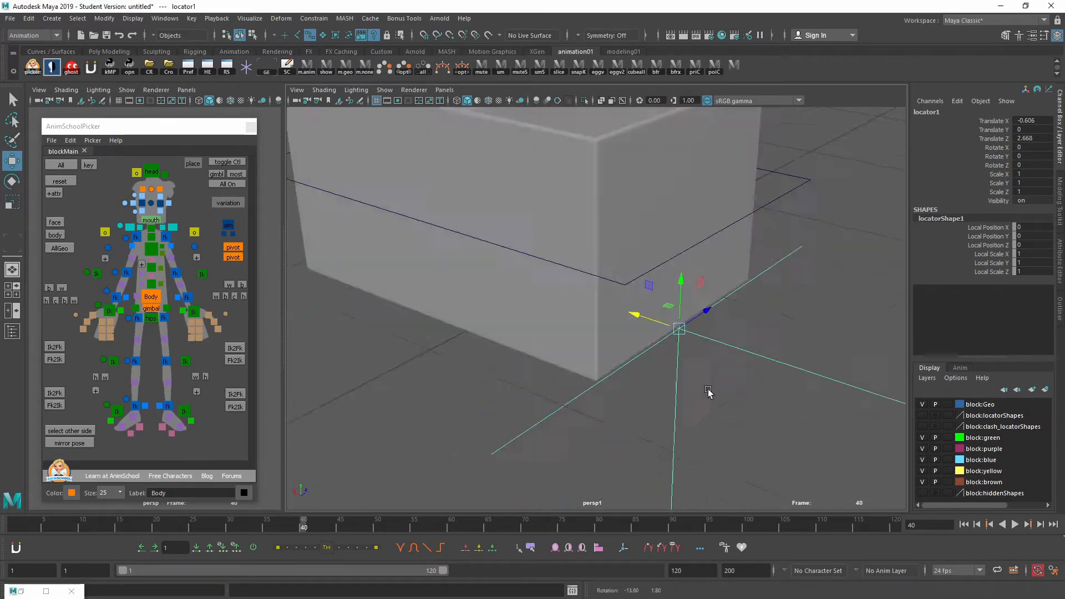
pyautogui.keyDown('alt'); pyautogui.moveTo(709, 392); pyautogui.dragTo(760, 388); pyautogui.keyUp('alt')
pyautogui.moveTo(609, 319); pyautogui.dragTo(643, 357)
# Adjust the box vertically so its base sits on the floor, and reselect the locator
pyautogui.click(762, 216)
pyautogui.keyDown('alt'); pyautogui.moveTo(787, 237); pyautogui.dragTo(799, 241); pyautogui.keyUp('alt')
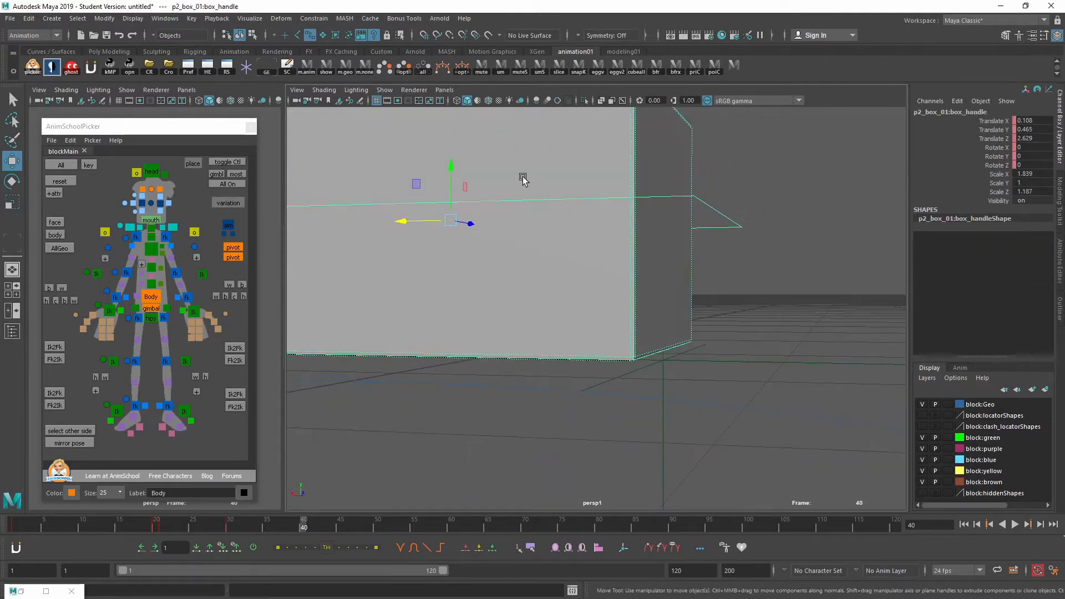
pyautogui.moveTo(450, 171); pyautogui.dragTo(606, 346)
pyautogui.click(620, 394)
pyautogui.keyDown('alt'); pyautogui.moveTo(665, 421); pyautogui.dragTo(628, 305); pyautogui.keyUp('alt')
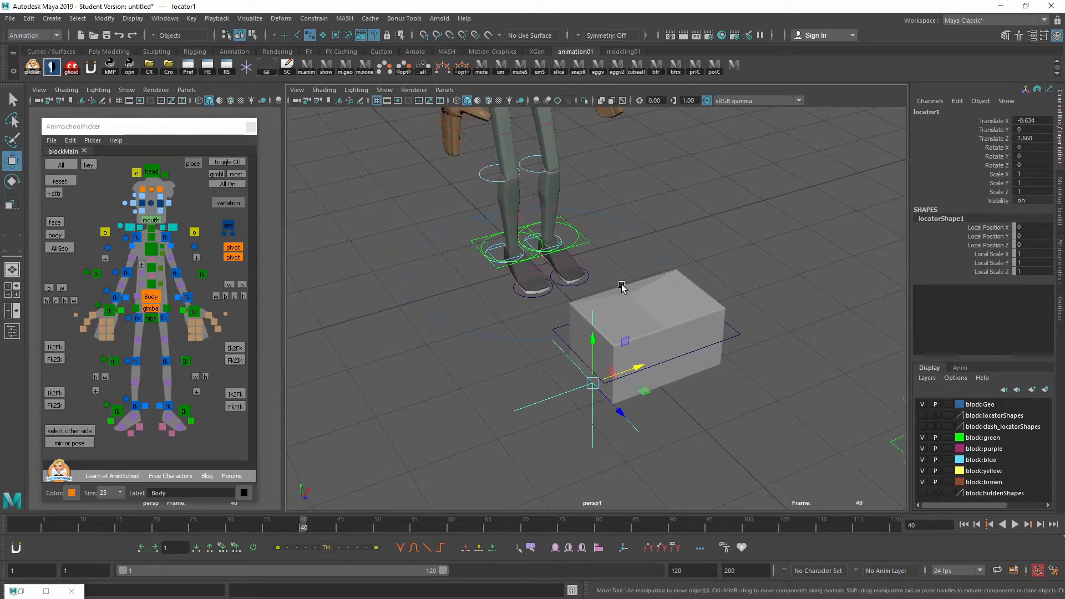
# Parent group1 under locator1 and expand the hierarchy down to the box geometry
pyautogui.hotkey('shift', 'o')
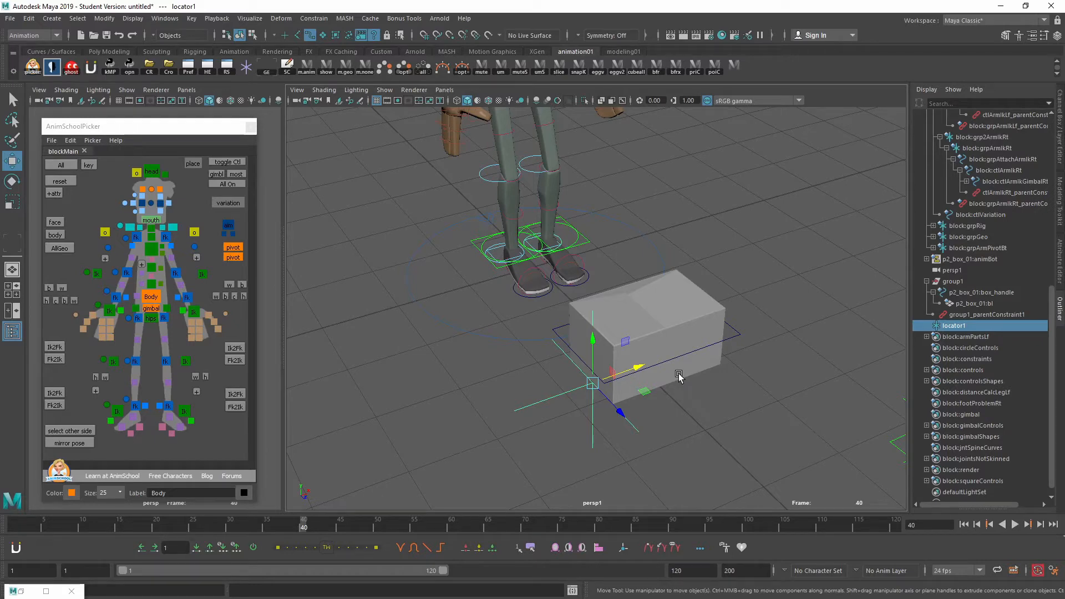
pyautogui.keyDown('alt'); pyautogui.moveTo(657, 312); pyautogui.dragTo(622, 328); pyautogui.keyUp('alt')
pyautogui.keyDown('alt'); pyautogui.moveTo(697, 372); pyautogui.dragTo(633, 336); pyautogui.keyUp('alt')
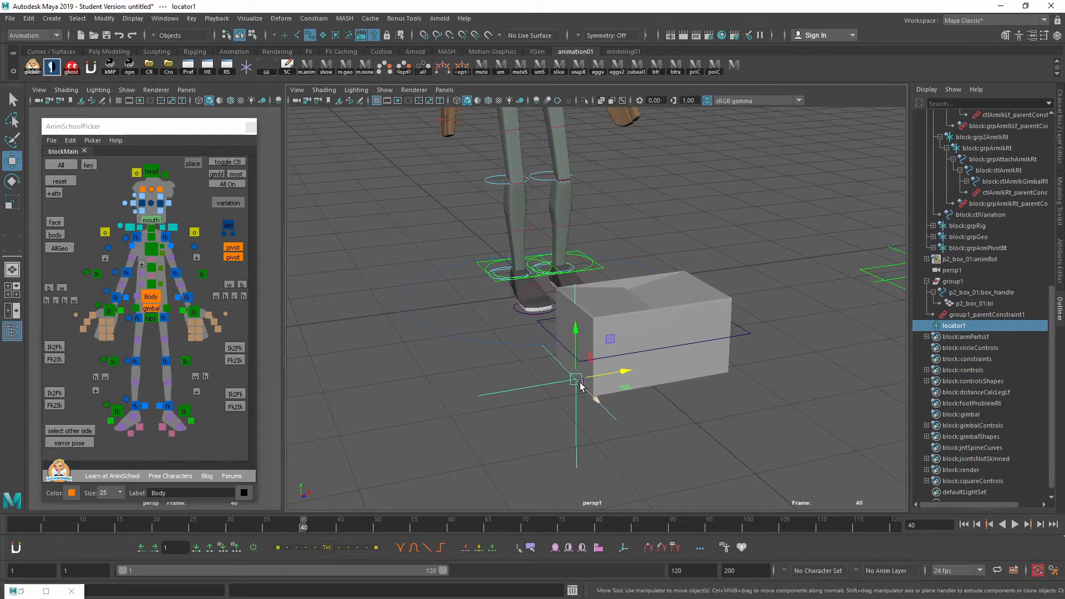
pyautogui.keyDown('alt'); pyautogui.moveTo(613, 383); pyautogui.dragTo(637, 417); pyautogui.keyUp('alt')
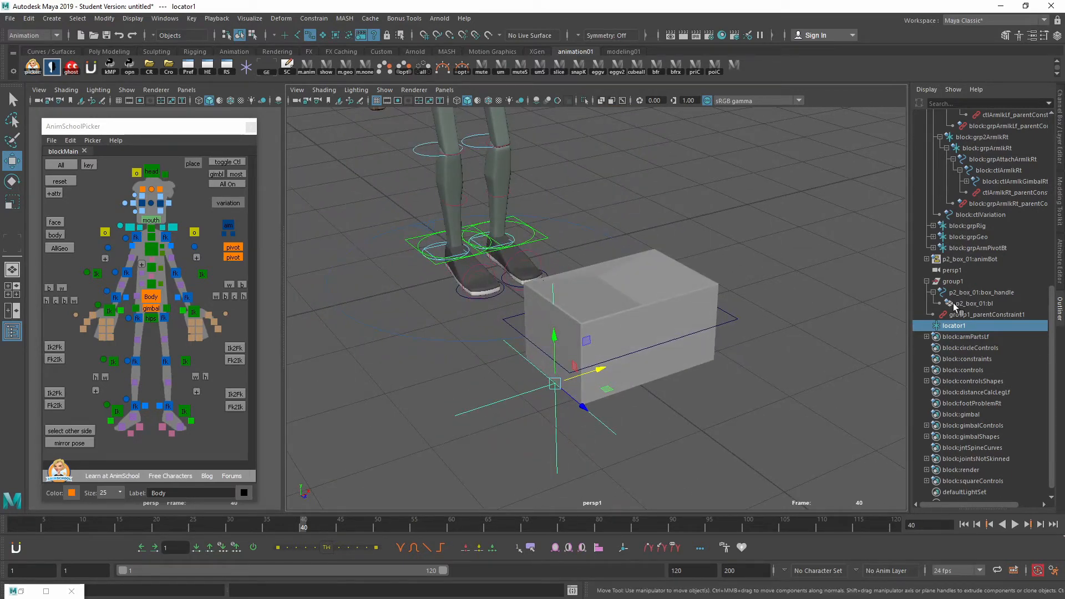
pyautogui.click(951, 282)
pyautogui.moveTo(974, 326); pyautogui.dragTo(975, 325, button='middle')
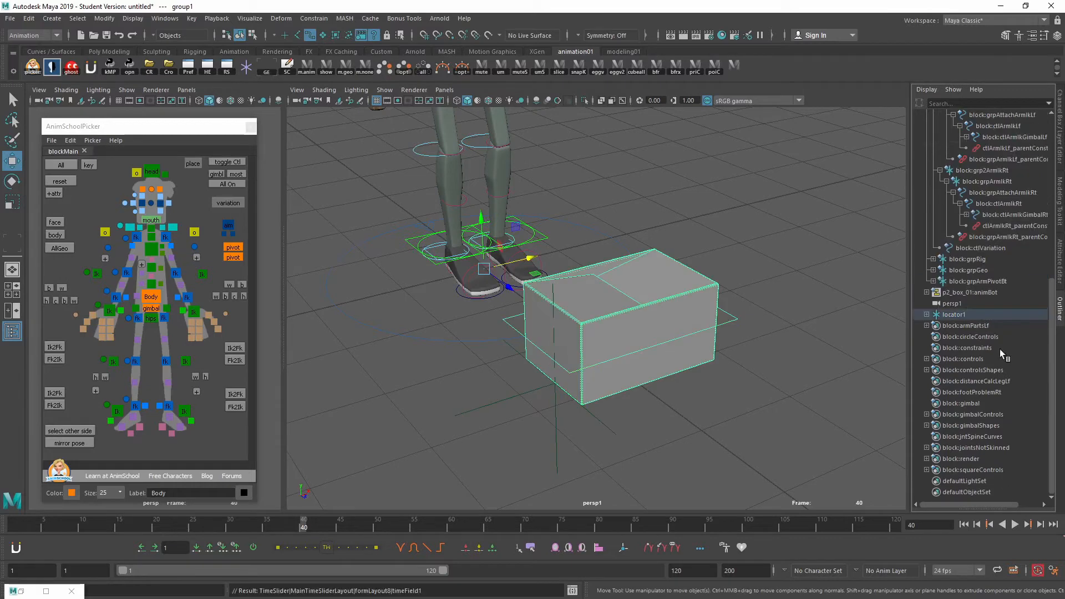
pyautogui.click(934, 326)
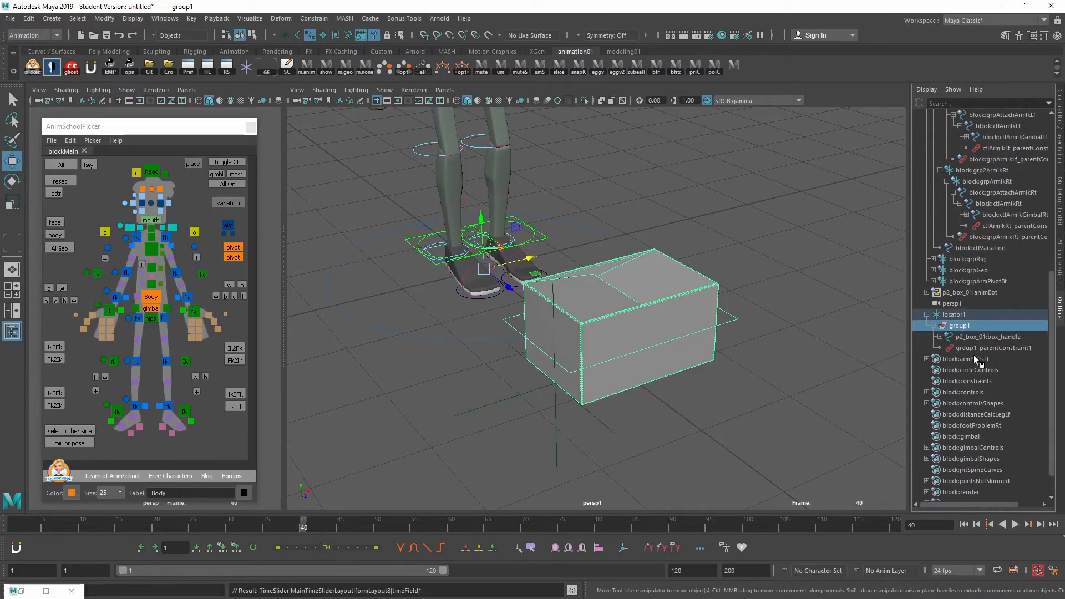
pyautogui.click(940, 337)
# Select locator1 and examine its placement at the box's lower side edge
pyautogui.click(715, 379)
pyautogui.keyDown('alt'); pyautogui.moveTo(726, 338); pyautogui.dragTo(742, 344, button='middle'); pyautogui.keyUp('alt')
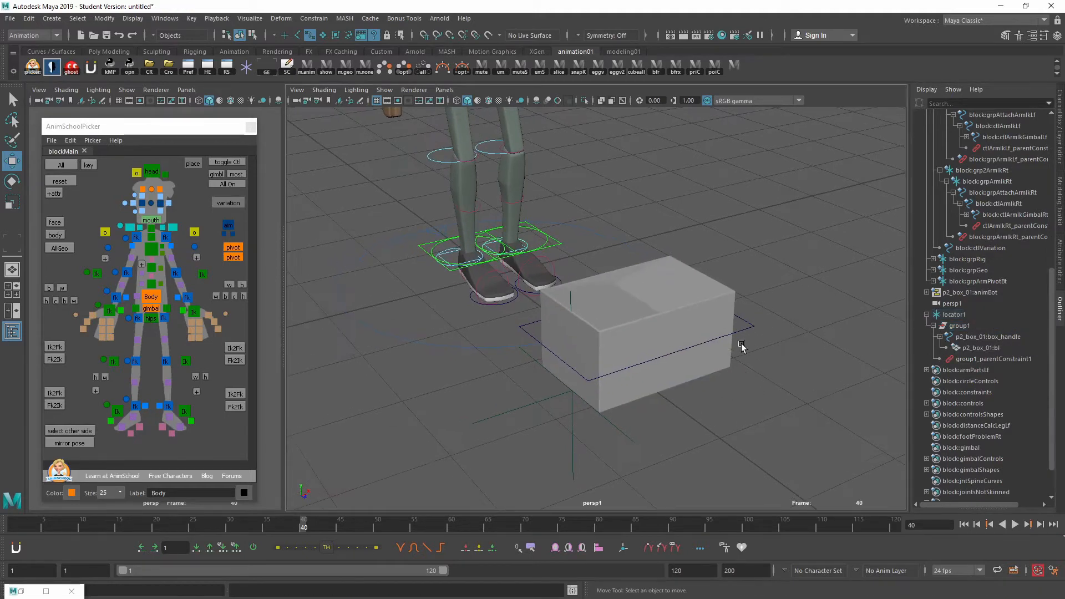
pyautogui.click(524, 407)
pyautogui.scroll(-2, 539, 428)
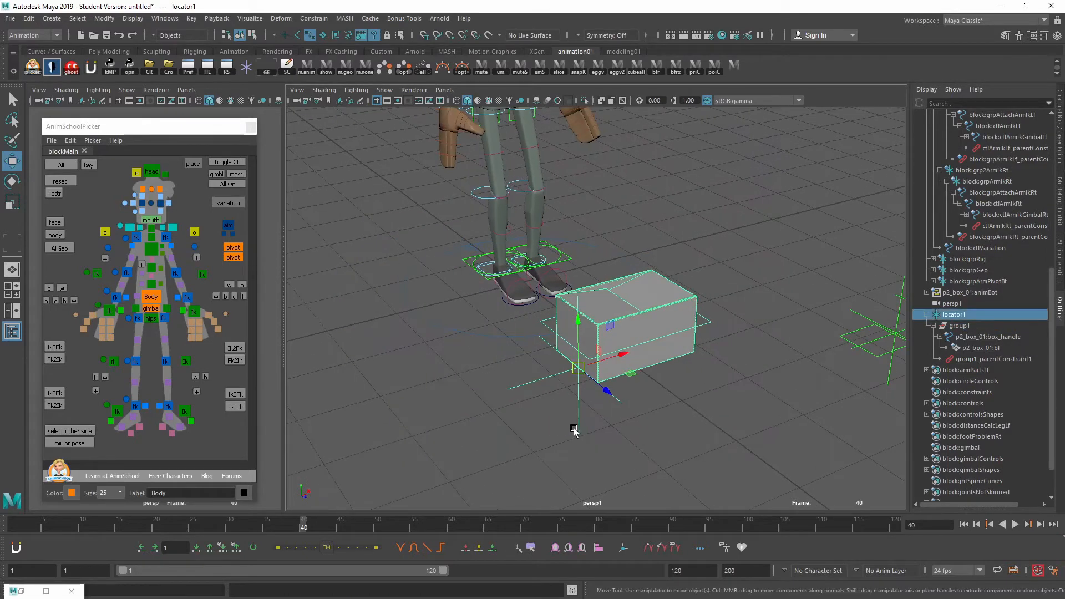
pyautogui.keyDown('alt'); pyautogui.moveTo(673, 428); pyautogui.dragTo(589, 403); pyautogui.keyUp('alt')
pyautogui.keyDown('alt'); pyautogui.moveTo(648, 375); pyautogui.dragTo(662, 407); pyautogui.keyUp('alt')
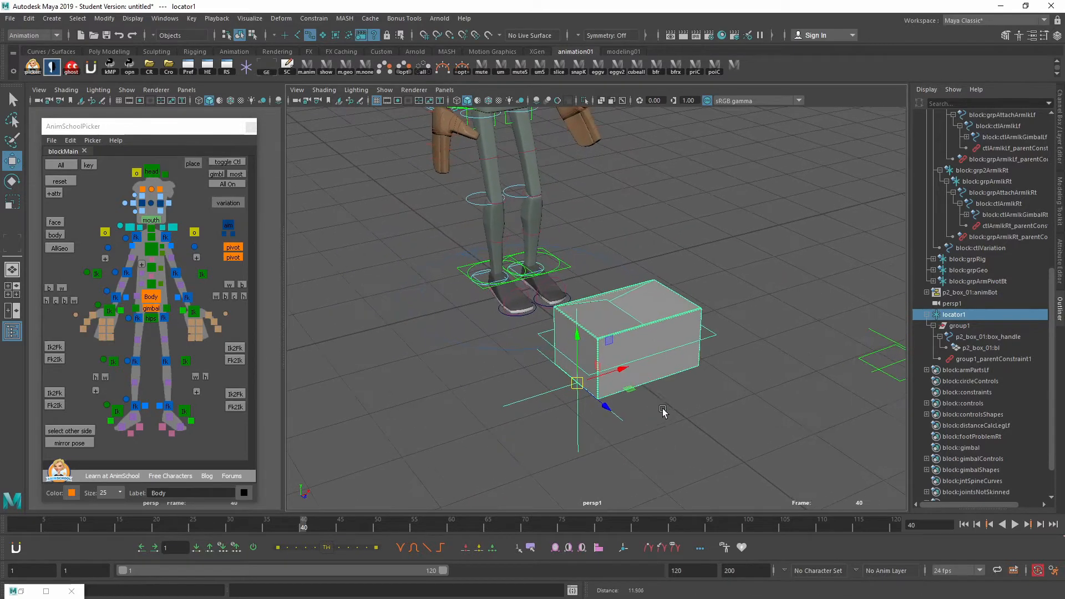
pyautogui.click(578, 408)
pyautogui.click(578, 408)
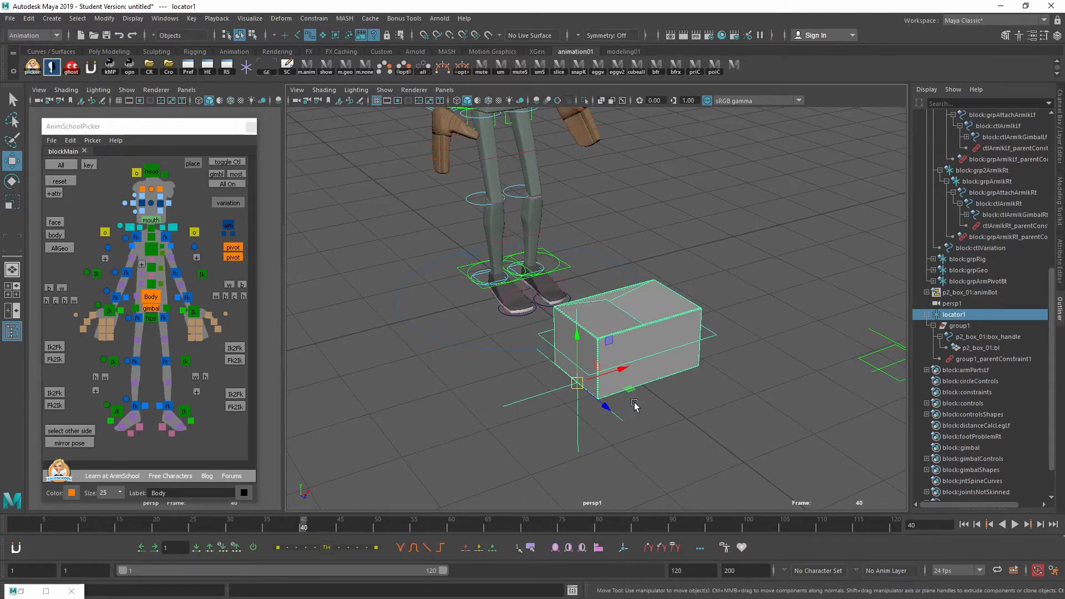
# Try to move the box with its own box_handle control, and undo the move
pyautogui.click(713, 362)
pyautogui.click(713, 340)
pyautogui.moveTo(713, 340); pyautogui.dragTo(526, 330, button='middle')
pyautogui.hotkey('ctrl', 'z')
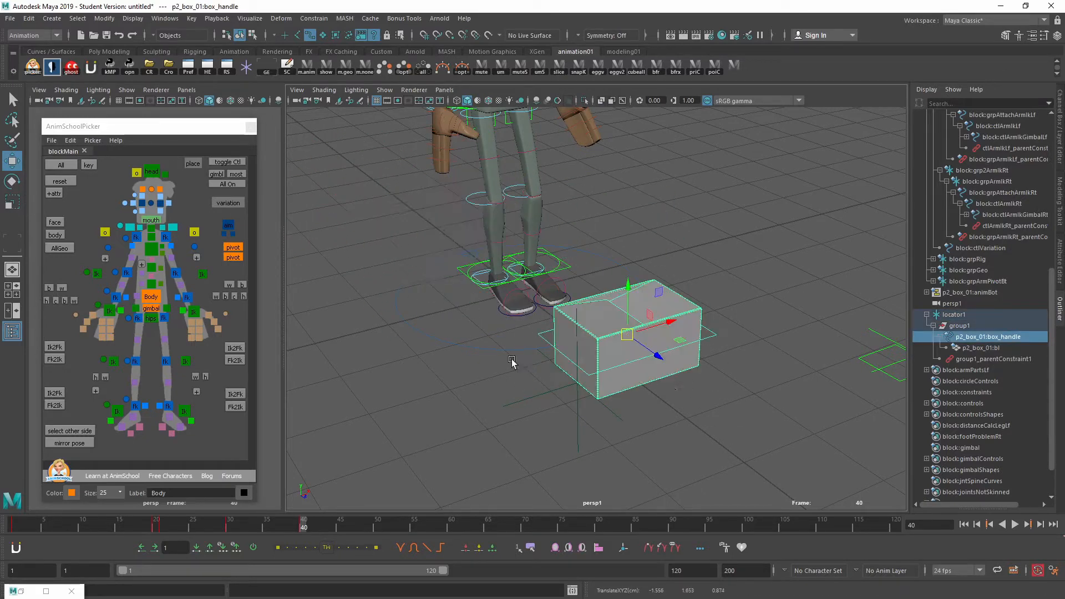
# Examine the box's placement relative to the character, the floor and the locator from several angles
pyautogui.keyDown('alt'); pyautogui.moveTo(682, 383); pyautogui.dragTo(595, 302, button='right'); pyautogui.keyUp('alt')
pyautogui.keyDown('alt'); pyautogui.moveTo(465, 168); pyautogui.dragTo(483, 240, button='middle'); pyautogui.keyUp('alt')
pyautogui.keyDown('alt'); pyautogui.moveTo(616, 360); pyautogui.dragTo(479, 243); pyautogui.keyUp('alt')
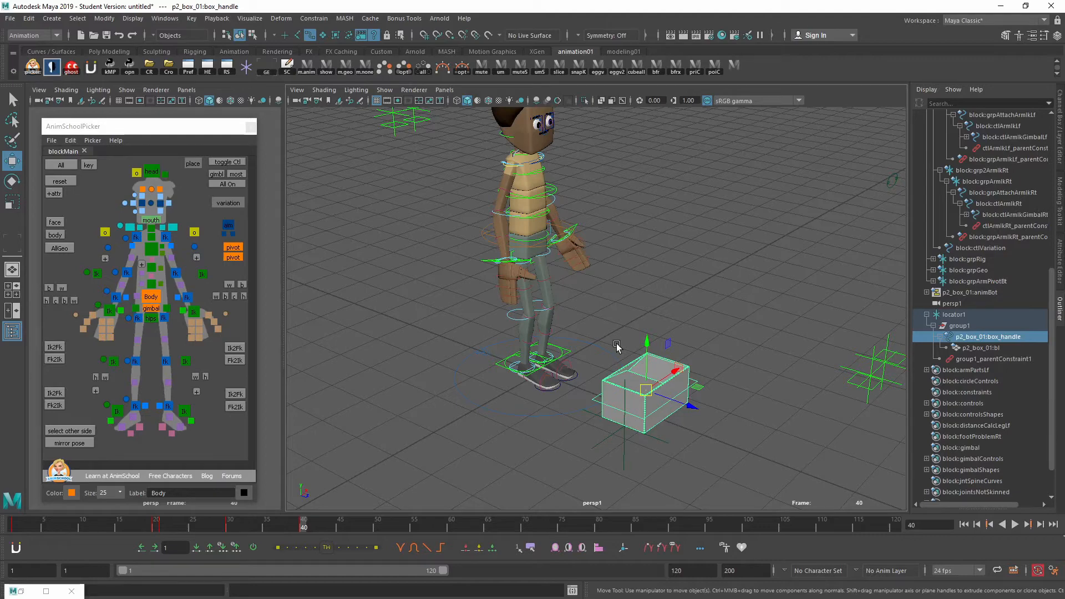
pyautogui.keyDown('alt'); pyautogui.moveTo(608, 337); pyautogui.dragTo(635, 366, button='right'); pyautogui.keyUp('alt')
pyautogui.keyDown('alt'); pyautogui.moveTo(635, 366); pyautogui.dragTo(628, 396, button='middle'); pyautogui.keyUp('alt')
pyautogui.keyDown('alt'); pyautogui.moveTo(629, 398); pyautogui.dragTo(614, 389); pyautogui.keyUp('alt')
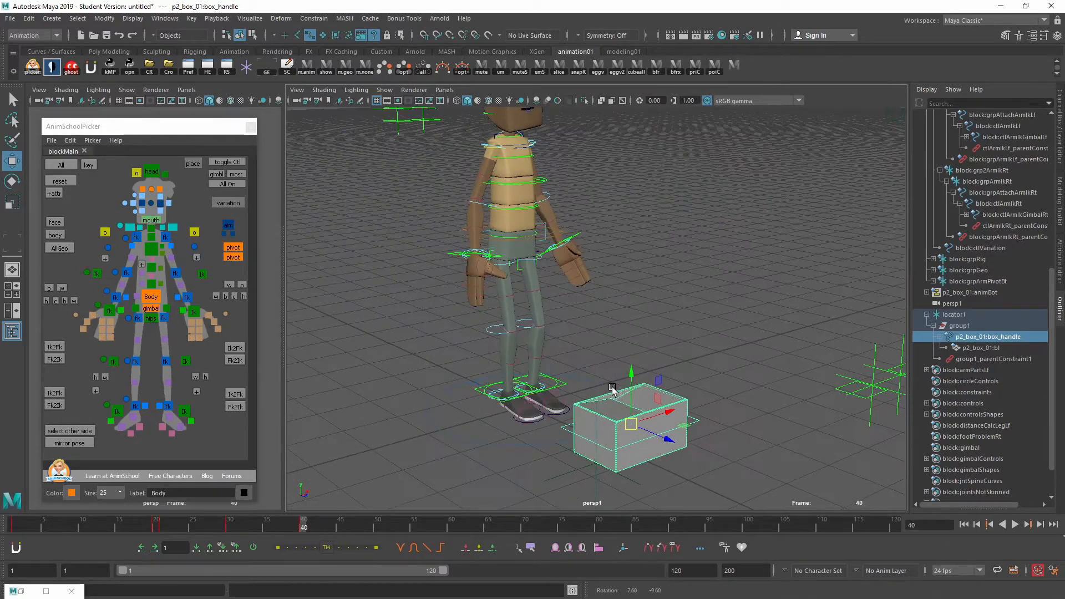
pyautogui.keyDown('alt'); pyautogui.moveTo(613, 389); pyautogui.dragTo(659, 315, button='middle'); pyautogui.keyUp('alt')
pyautogui.keyDown('alt'); pyautogui.moveTo(659, 316); pyautogui.dragTo(623, 364, button='right'); pyautogui.keyUp('alt')
pyautogui.keyDown('alt'); pyautogui.moveTo(623, 364); pyautogui.dragTo(511, 320, button='middle'); pyautogui.keyUp('alt')
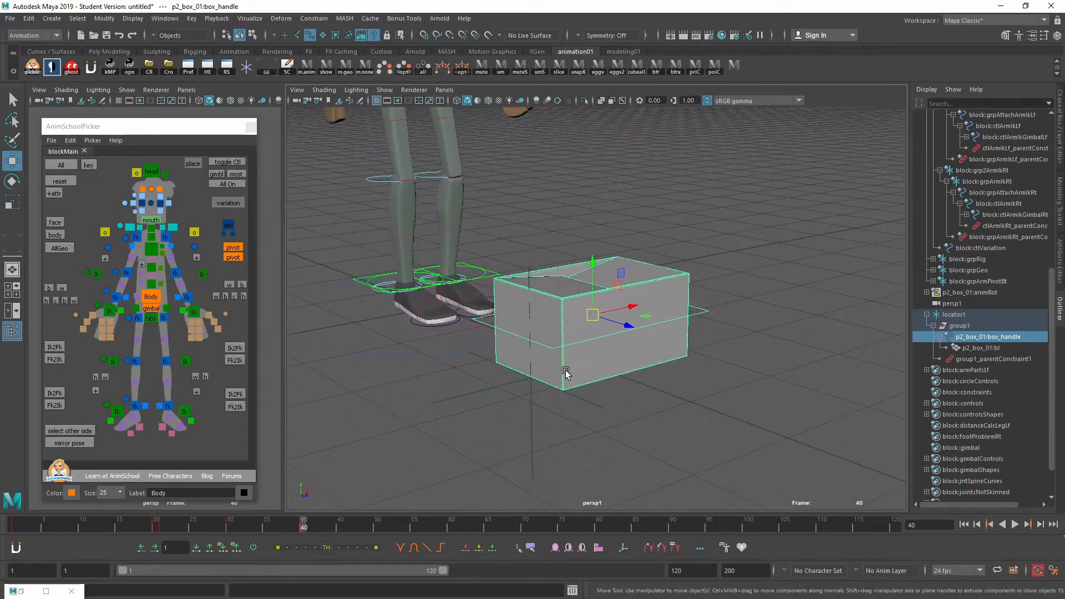
pyautogui.keyDown('alt'); pyautogui.moveTo(566, 373); pyautogui.dragTo(646, 360); pyautogui.keyUp('alt')
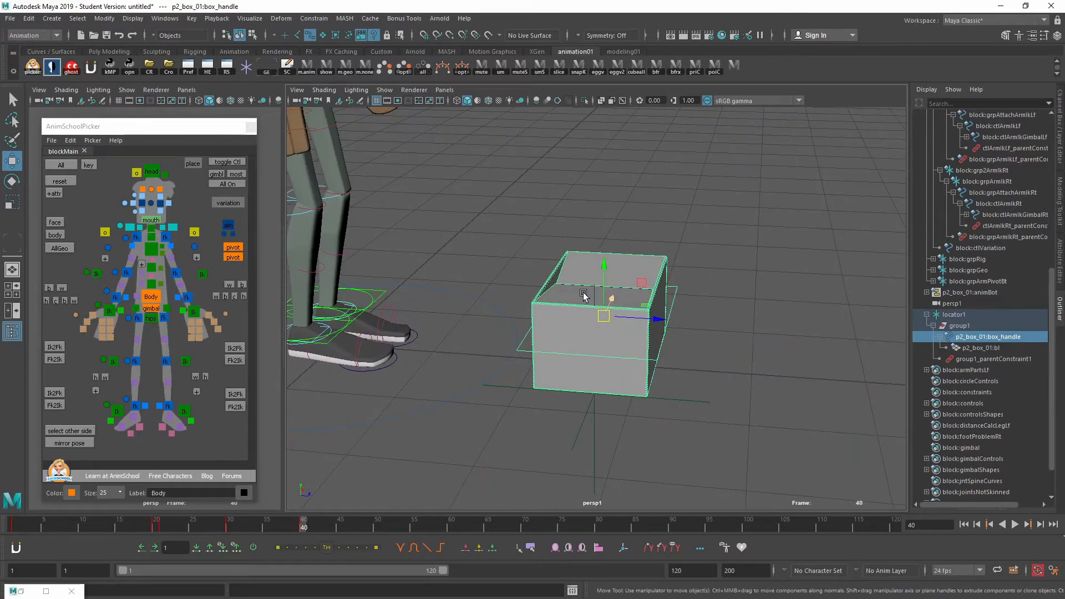
pyautogui.keyDown('alt'); pyautogui.moveTo(584, 295); pyautogui.dragTo(600, 405); pyautogui.keyUp('alt')
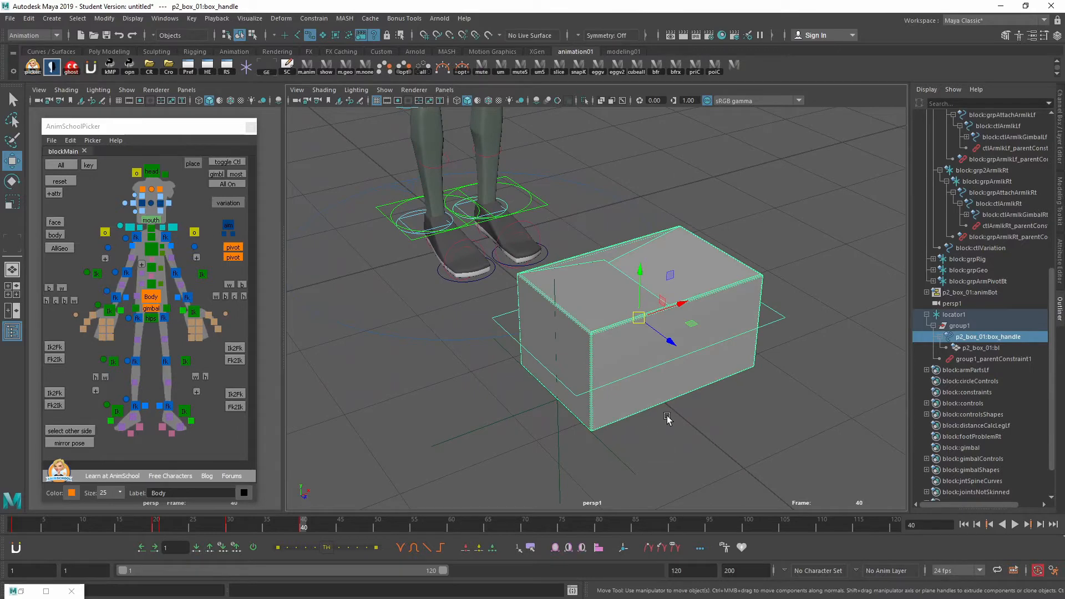
# Try to tip the box by rotating locator1 about its lower side edge, and undo the rotation
pyautogui.click(623, 452)
pyautogui.click(615, 454)
pyautogui.keyDown('alt'); pyautogui.moveTo(635, 437); pyautogui.dragTo(685, 415, button='middle'); pyautogui.keyUp('alt')
pyautogui.press('e')
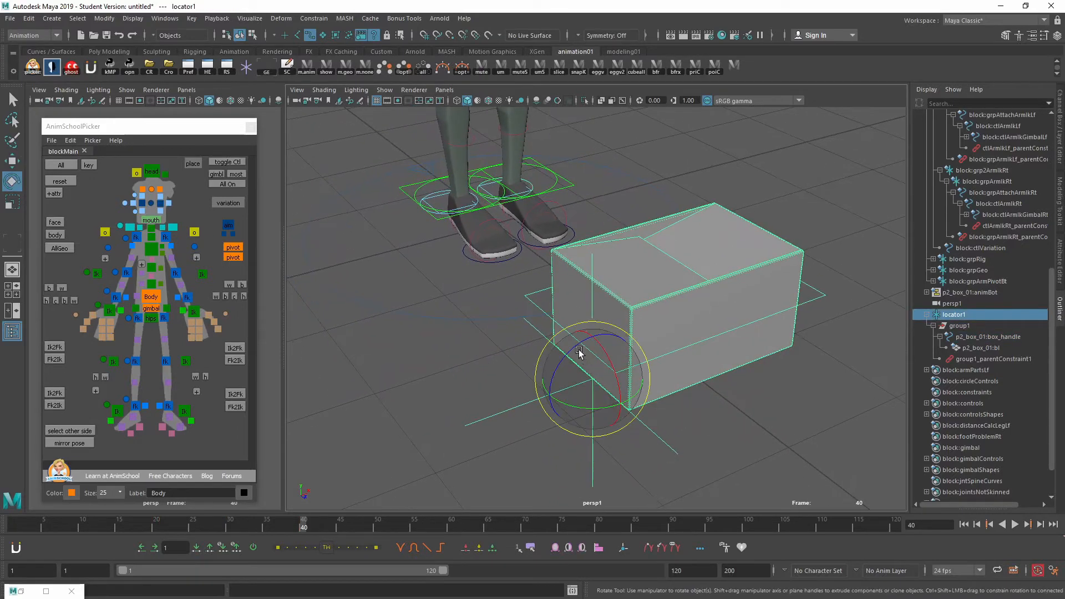
pyautogui.moveTo(578, 351); pyautogui.dragTo(784, 322)
pyautogui.hotkey('ctrl', 'z')
# Lower the character's body toward the floor and place the feet in a wide stance behind the box
pyautogui.keyDown('alt'); pyautogui.moveTo(771, 307); pyautogui.dragTo(754, 341, button='middle'); pyautogui.keyUp('alt')
pyautogui.keyDown('alt'); pyautogui.moveTo(754, 340); pyautogui.dragTo(722, 413); pyautogui.keyUp('alt')
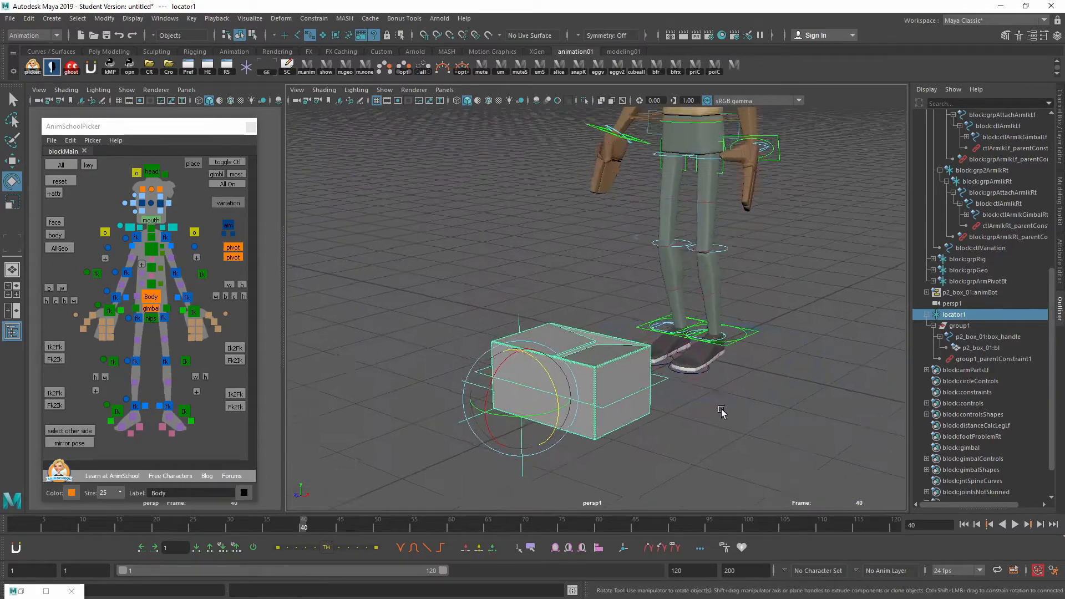
pyautogui.keyDown('alt'); pyautogui.moveTo(722, 412); pyautogui.dragTo(655, 371, button='right'); pyautogui.keyUp('alt')
pyautogui.keyDown('alt'); pyautogui.moveTo(694, 379); pyautogui.dragTo(634, 245); pyautogui.keyUp('alt')
pyautogui.click(606, 206)
pyautogui.keyDown('alt'); pyautogui.moveTo(507, 248); pyautogui.dragTo(566, 237); pyautogui.keyUp('alt')
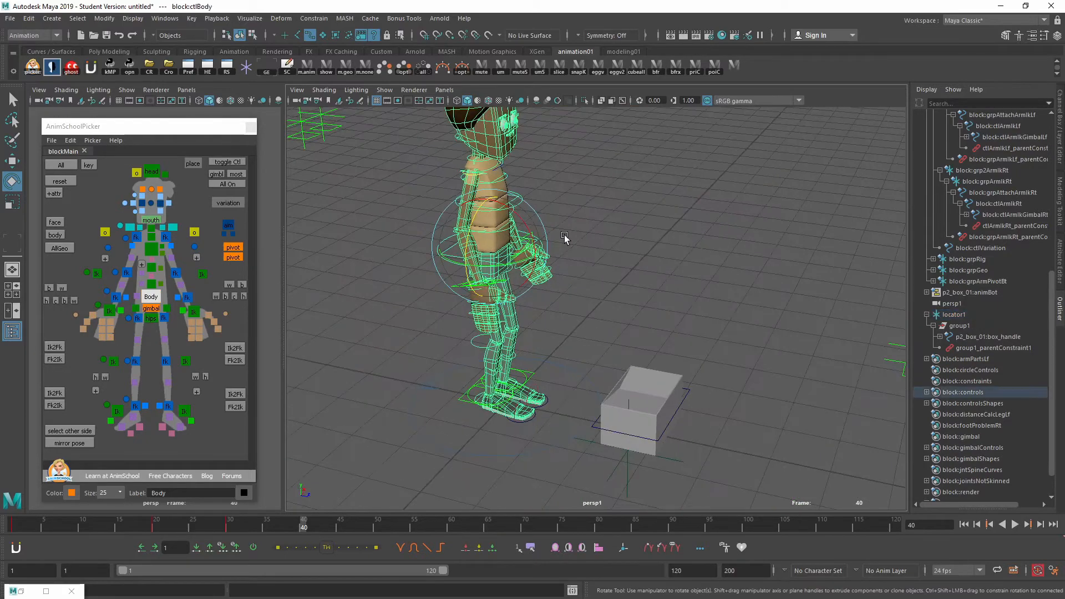
pyautogui.press('w')
pyautogui.keyDown('alt'); pyautogui.moveTo(541, 392); pyautogui.dragTo(654, 431); pyautogui.keyUp('alt')
pyautogui.click(490, 415)
pyautogui.keyDown('alt'); pyautogui.moveTo(490, 415); pyautogui.dragTo(635, 438); pyautogui.keyUp('alt')
pyautogui.click(706, 471)
pyautogui.click(678, 302)
pyautogui.click(622, 433)
# Adjust the character's body into a forward-leaning crouch over the box
pyautogui.click(699, 230)
pyautogui.keyDown('alt'); pyautogui.moveTo(744, 308); pyautogui.dragTo(511, 291); pyautogui.keyUp('alt')
pyautogui.keyDown('alt'); pyautogui.moveTo(511, 290); pyautogui.dragTo(590, 233); pyautogui.keyUp('alt')
pyautogui.press('e')
pyautogui.press('w')
pyautogui.moveTo(493, 257); pyautogui.dragTo(500, 283)
# Move and orient the left arm IK control so the left hand rests against the side of the box
pyautogui.click(747, 152)
pyautogui.keyDown('alt'); pyautogui.moveTo(747, 152); pyautogui.dragTo(397, 321); pyautogui.keyUp('alt')
pyautogui.moveTo(590, 314); pyautogui.dragTo(545, 313)
pyautogui.keyDown('alt'); pyautogui.moveTo(545, 313); pyautogui.dragTo(675, 340); pyautogui.keyUp('alt')
pyautogui.click(614, 382)
pyautogui.moveTo(674, 338); pyautogui.dragTo(673, 336, button='middle')
pyautogui.keyDown('alt'); pyautogui.moveTo(672, 336); pyautogui.dragTo(535, 327); pyautogui.keyUp('alt')
pyautogui.press('e')
pyautogui.keyDown('alt'); pyautogui.moveTo(799, 245); pyautogui.dragTo(625, 324); pyautogui.keyUp('alt')
pyautogui.press('w')
pyautogui.moveTo(625, 324); pyautogui.dragTo(537, 340, button='middle')
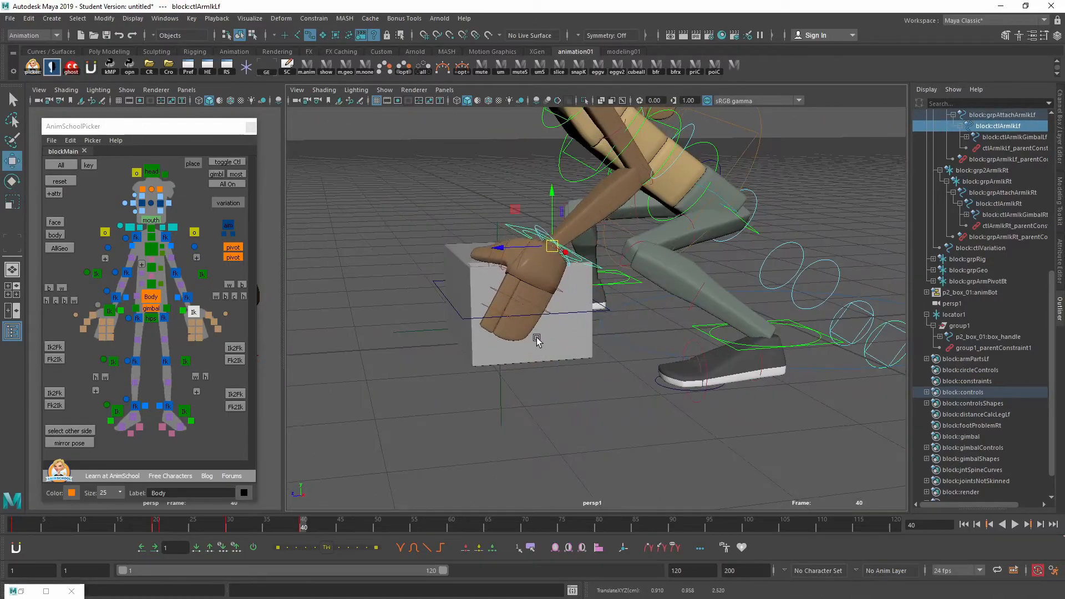
# Select the right arm IK control and switch the arm from IK to FK using its Ik attribute
pyautogui.keyDown('alt'); pyautogui.moveTo(537, 340); pyautogui.dragTo(663, 326); pyautogui.keyUp('alt')
pyautogui.keyDown('alt'); pyautogui.moveTo(664, 326); pyautogui.dragTo(621, 290, button='right'); pyautogui.keyUp('alt')
pyautogui.keyDown('alt'); pyautogui.moveTo(621, 290); pyautogui.dragTo(533, 239); pyautogui.keyUp('alt')
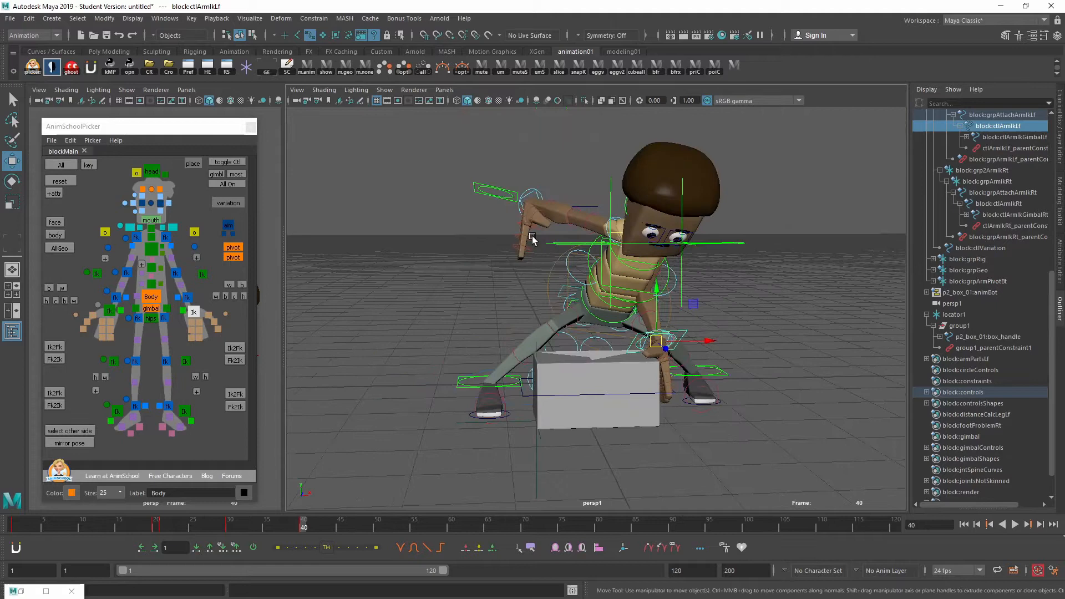
pyautogui.click(473, 186)
pyautogui.keyDown('alt'); pyautogui.moveTo(473, 186); pyautogui.dragTo(479, 242); pyautogui.keyUp('alt')
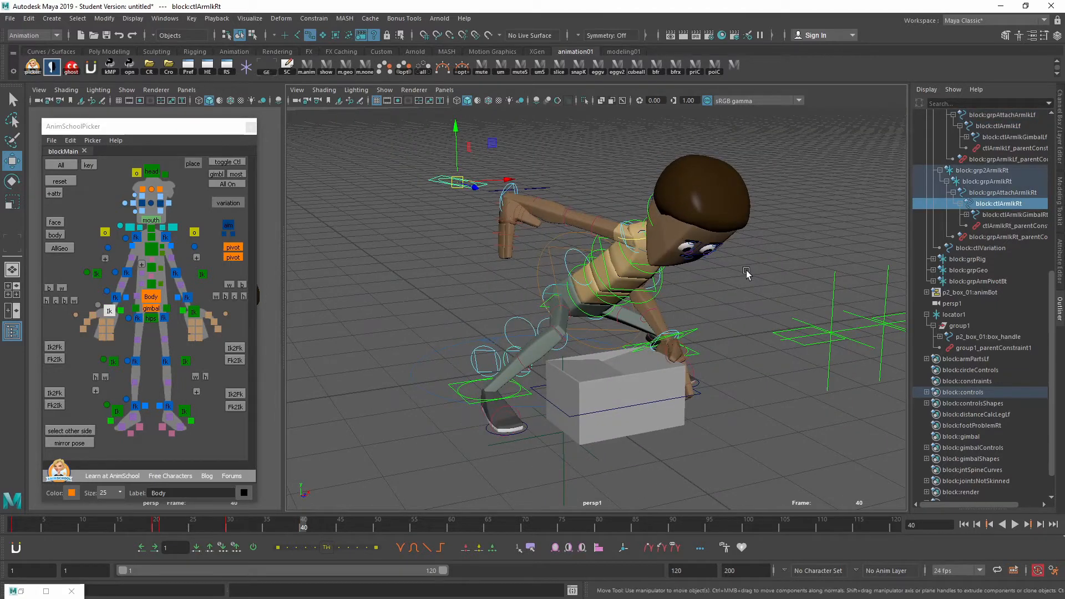
pyautogui.hotkey('ctrl', 'a')
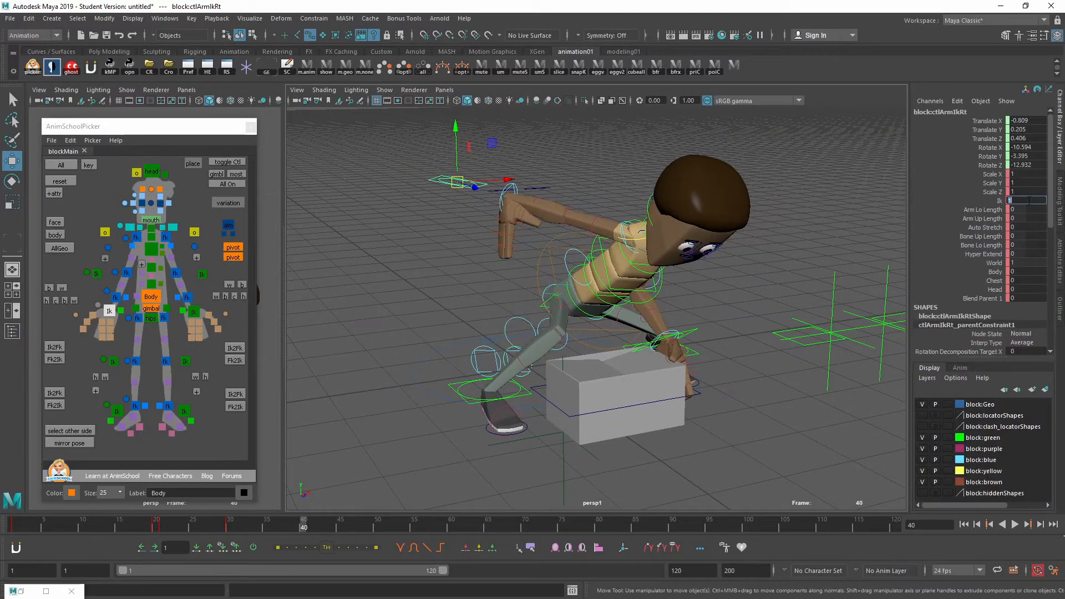
pyautogui.keyDown('alt'); pyautogui.moveTo(551, 260); pyautogui.dragTo(581, 249); pyautogui.keyUp('alt')
# Bend the right elbow by rotating the FK forearm control to about 67 degrees in X
pyautogui.click(565, 248)
pyautogui.press('e')
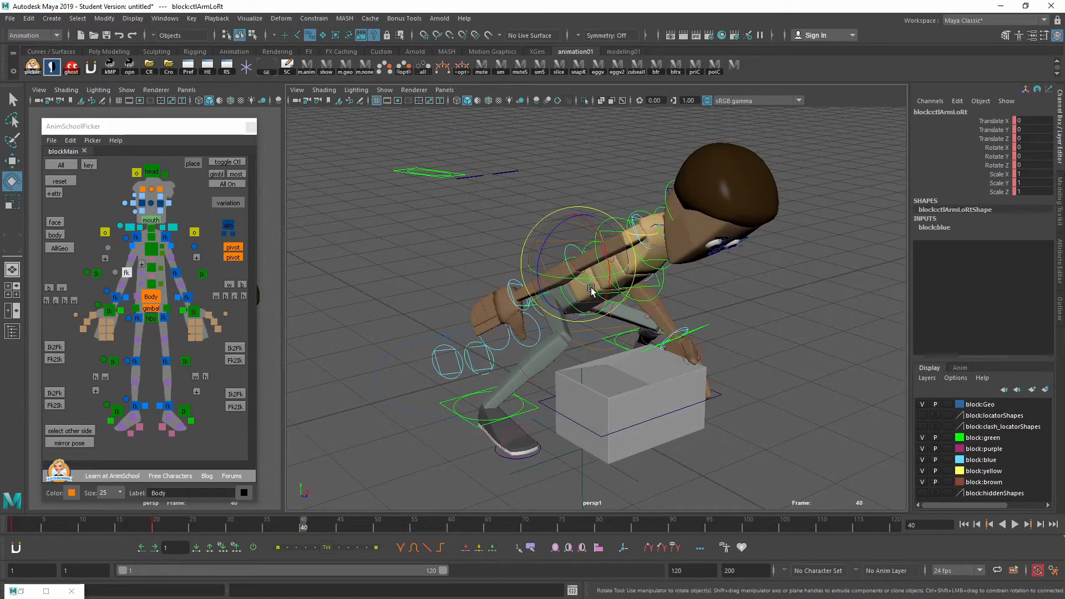
pyautogui.keyDown('alt'); pyautogui.moveTo(578, 296); pyautogui.dragTo(627, 269); pyautogui.keyUp('alt')
pyautogui.click(548, 247)
pyautogui.click(575, 245)
pyautogui.press('e')
pyautogui.click(581, 268)
pyautogui.click(601, 276)
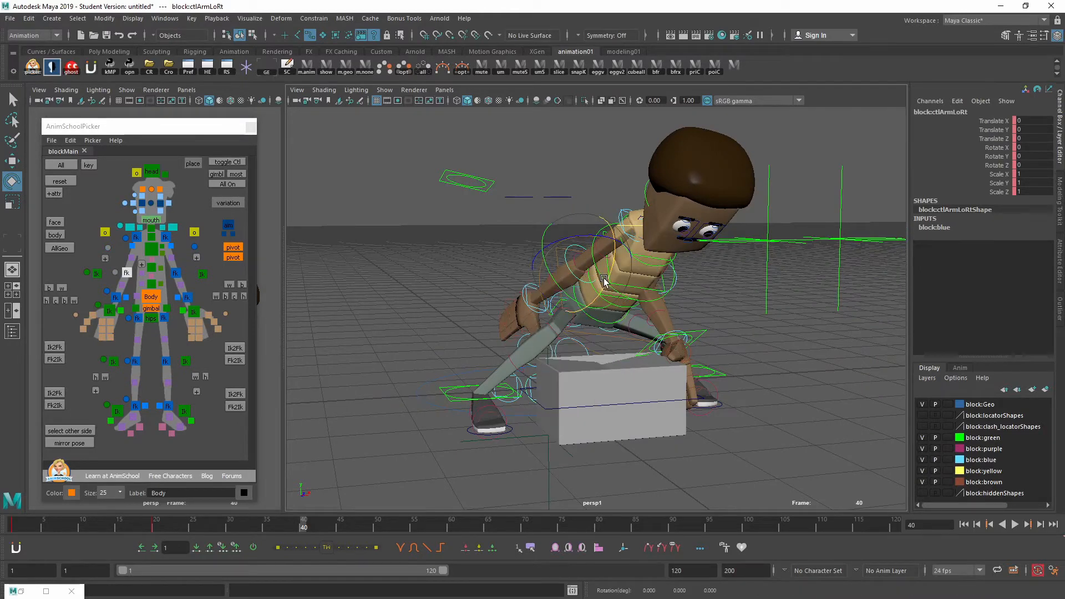
pyautogui.keyDown('alt'); pyautogui.moveTo(562, 372); pyautogui.dragTo(634, 416); pyautogui.keyUp('alt')
pyautogui.moveTo(635, 416); pyautogui.dragTo(762, 378, button='middle')
pyautogui.keyDown('alt'); pyautogui.moveTo(734, 384); pyautogui.dragTo(609, 231); pyautogui.keyUp('alt')
# Rotate the right upper arm FK control to about -14, 16 and -36 degrees to pull the elbow back behind the torso
pyautogui.click(647, 249)
pyautogui.keyDown('alt'); pyautogui.moveTo(744, 327); pyautogui.dragTo(625, 344); pyautogui.keyUp('alt')
pyautogui.moveTo(714, 309); pyautogui.dragTo(816, 253, button='middle')
pyautogui.moveTo(594, 237); pyautogui.dragTo(696, 308)
pyautogui.moveTo(697, 308); pyautogui.dragTo(657, 315, button='middle')
pyautogui.keyDown('alt'); pyautogui.moveTo(656, 315); pyautogui.dragTo(602, 314); pyautogui.keyUp('alt')
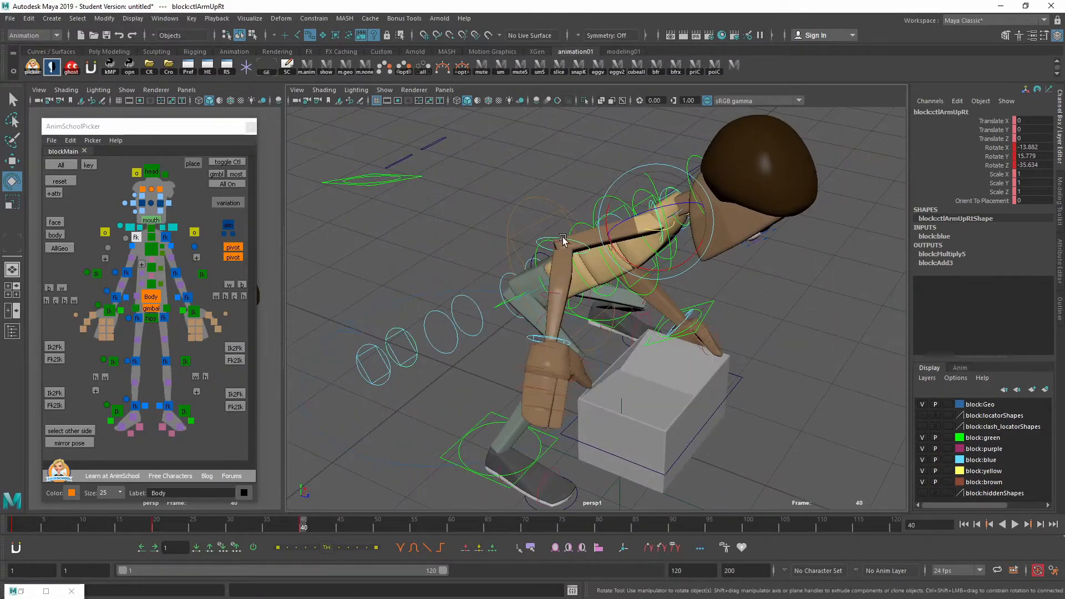
# Set the Rotate tool to Gimbal and open the right elbow by rotating the forearm control to about 38 degrees in X
pyautogui.click(562, 239)
pyautogui.keyDown('alt'); pyautogui.moveTo(563, 244); pyautogui.dragTo(599, 272); pyautogui.keyUp('alt')
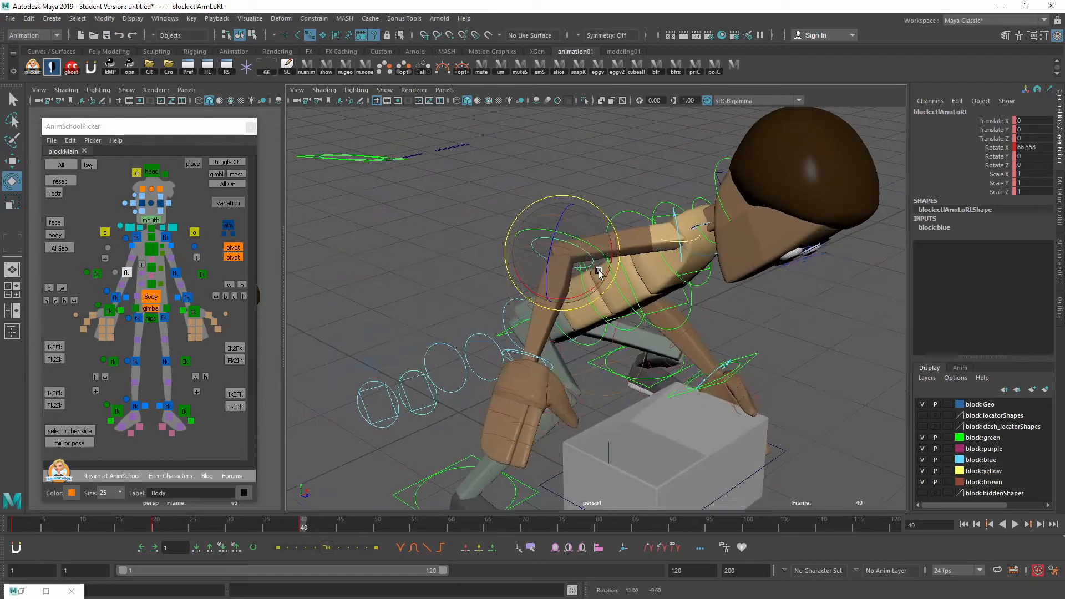
pyautogui.press('e')
pyautogui.click(566, 251)
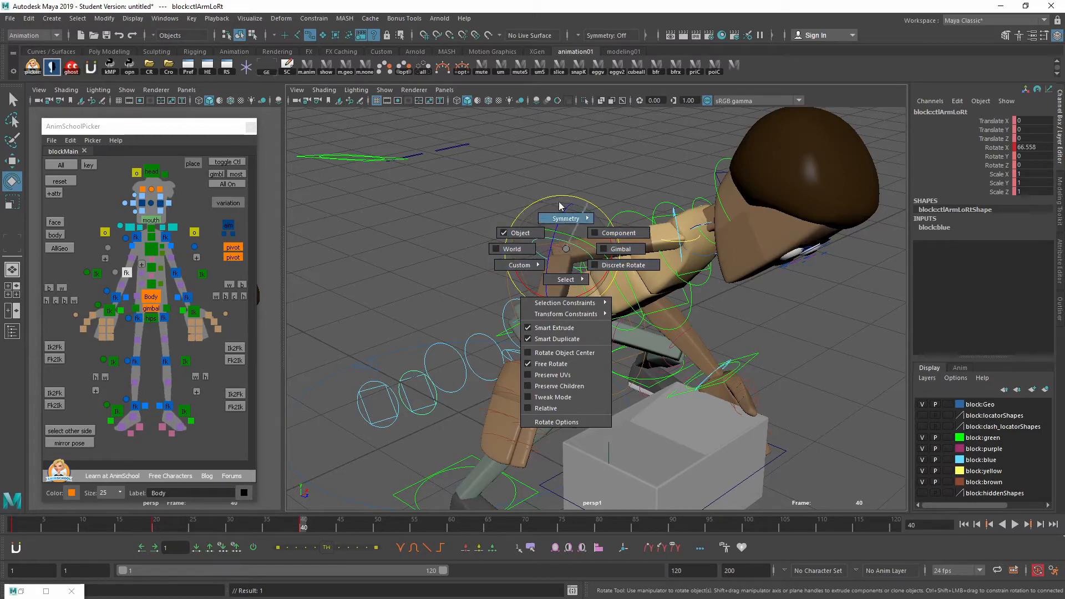
pyautogui.click(615, 251)
pyautogui.scroll(10, 579, 283)
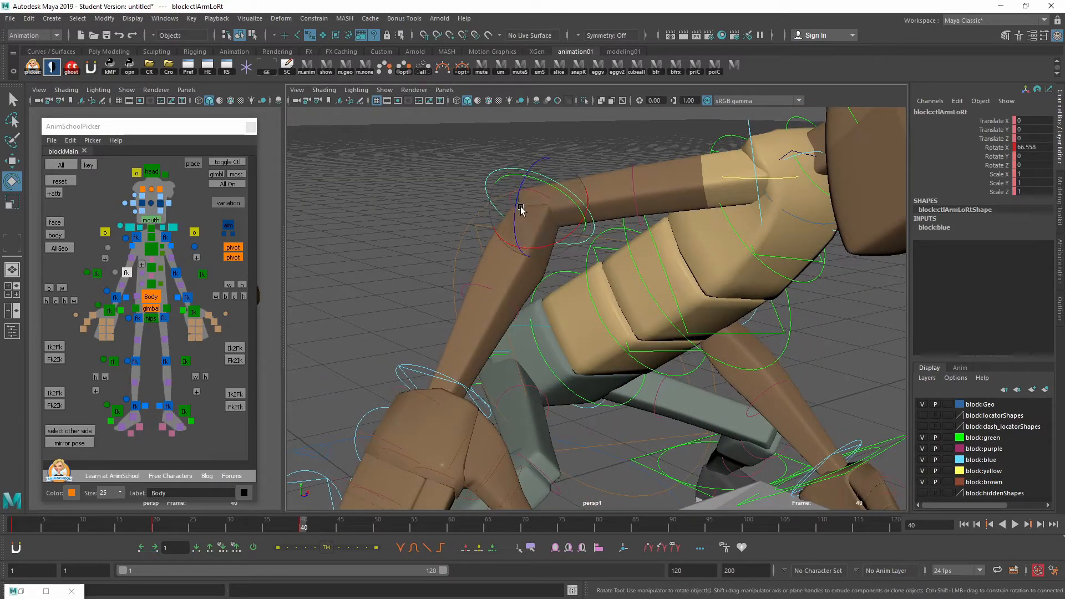
pyautogui.moveTo(558, 242); pyautogui.dragTo(554, 289)
pyautogui.click(515, 233)
pyautogui.moveTo(489, 222); pyautogui.dragTo(469, 217)
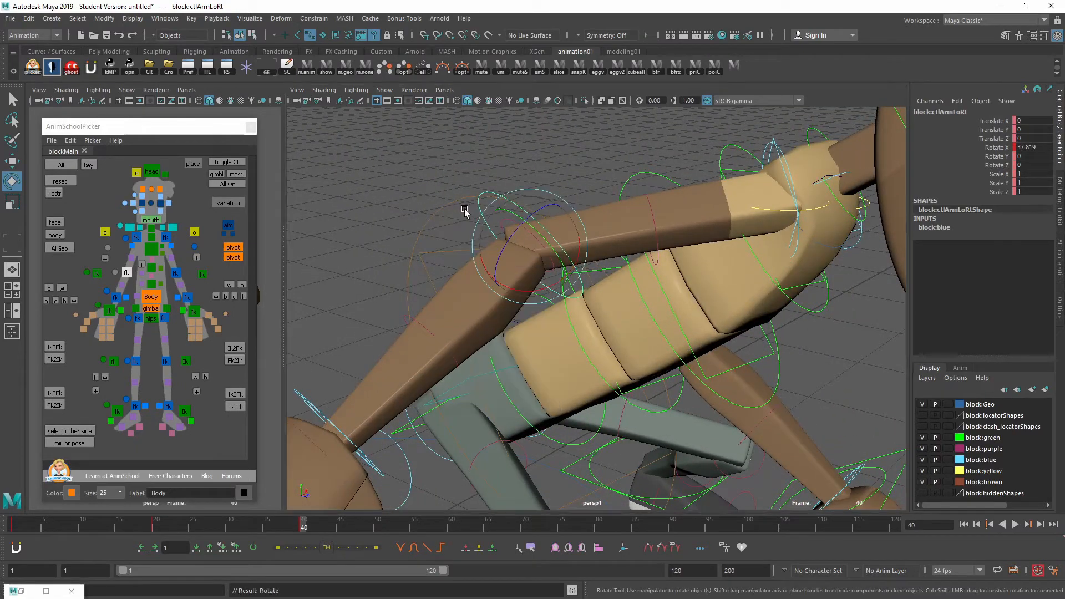
# Try rotating the right forearm control around its other axes, and undo the rotation
pyautogui.keyDown('alt'); pyautogui.moveTo(507, 319); pyautogui.dragTo(488, 258); pyautogui.keyUp('alt')
pyautogui.moveTo(478, 211)
pyautogui.mouseDown()
pyautogui.moveTo(492, 264)
pyautogui.moveTo(480, 205)
pyautogui.moveTo(490, 169)
pyautogui.moveTo(476, 238)
pyautogui.moveTo(466, 215)
pyautogui.mouseUp()
pyautogui.moveTo(505, 181); pyautogui.dragTo(529, 268)
pyautogui.hotkey('ctrl', 'z')
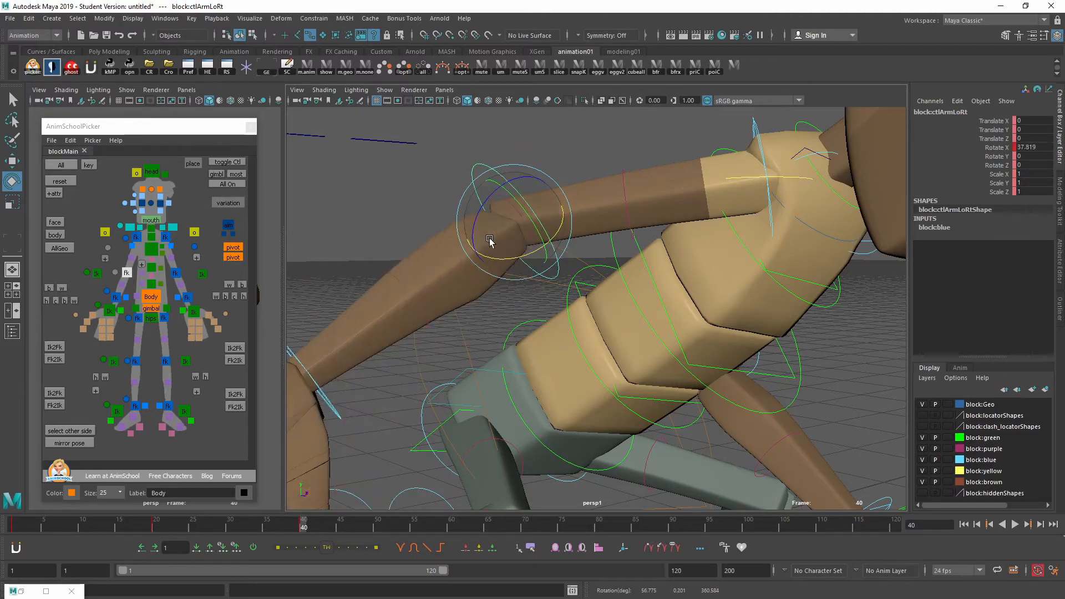
# Compare Object and Gimbal rotation on the right forearm control, and undo the trial Z rotation
pyautogui.press('e')
pyautogui.click(504, 231)
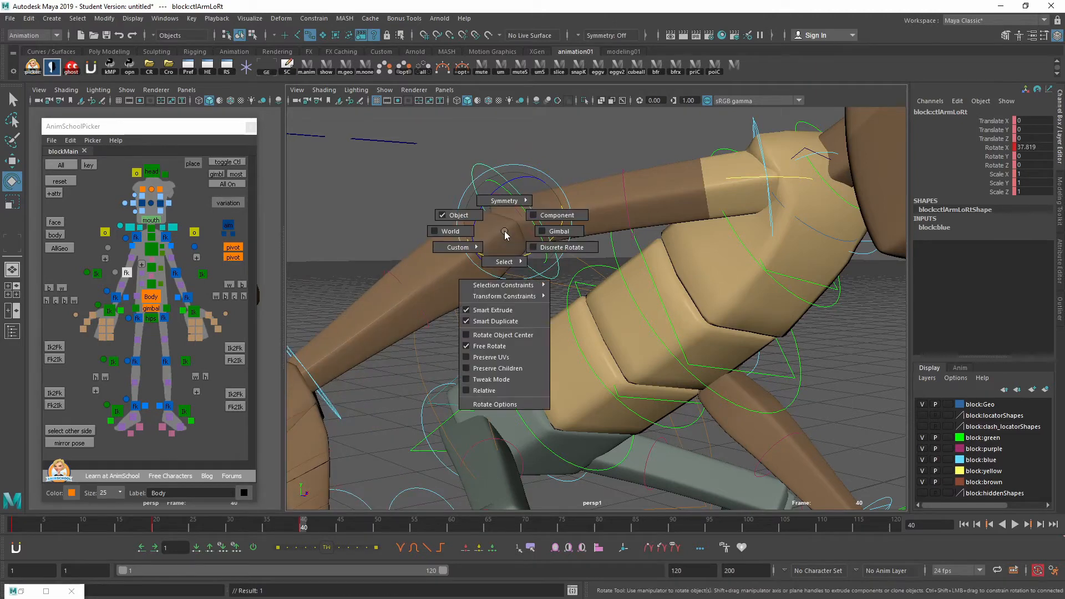
pyautogui.click(444, 215)
pyautogui.keyDown('alt'); pyautogui.moveTo(517, 244); pyautogui.dragTo(530, 253, button='middle'); pyautogui.keyUp('alt')
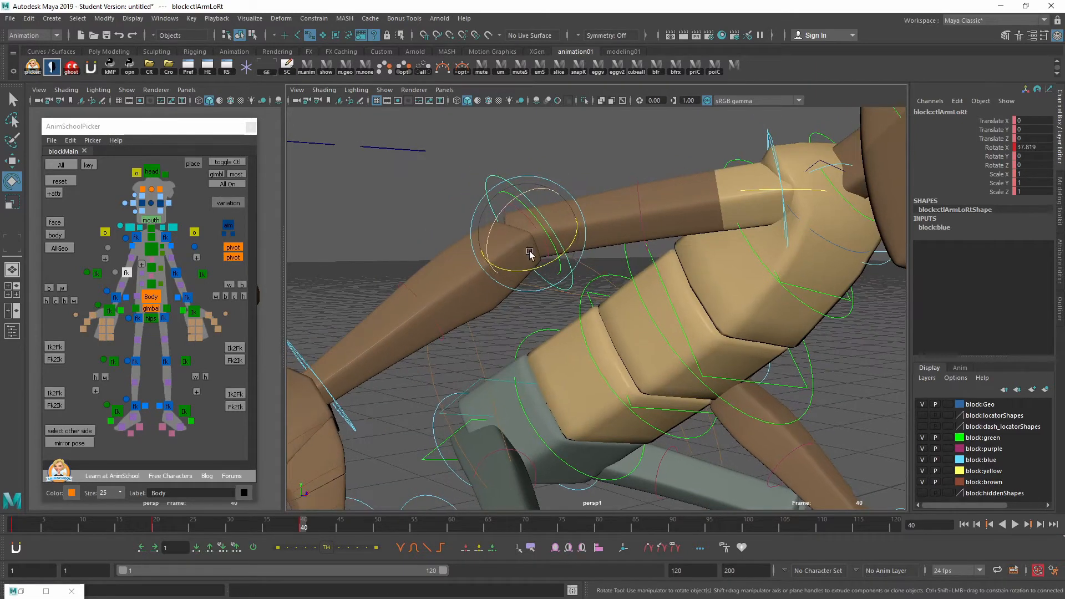
pyautogui.scroll(1, 530, 254)
pyautogui.moveTo(485, 230); pyautogui.dragTo(560, 227)
pyautogui.press('e')
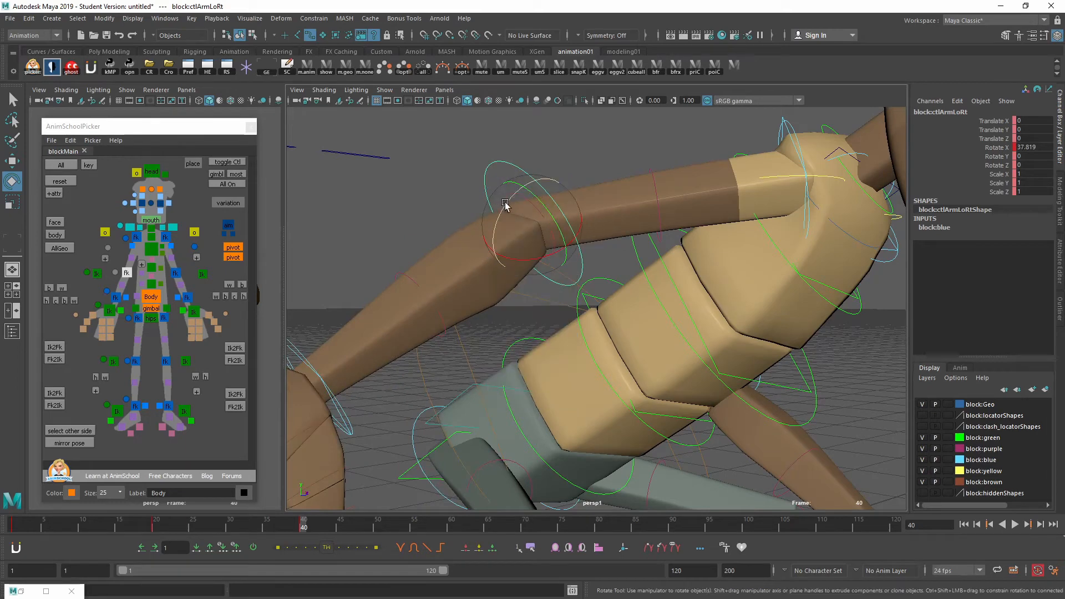
pyautogui.moveTo(506, 206); pyautogui.dragTo(452, 153)
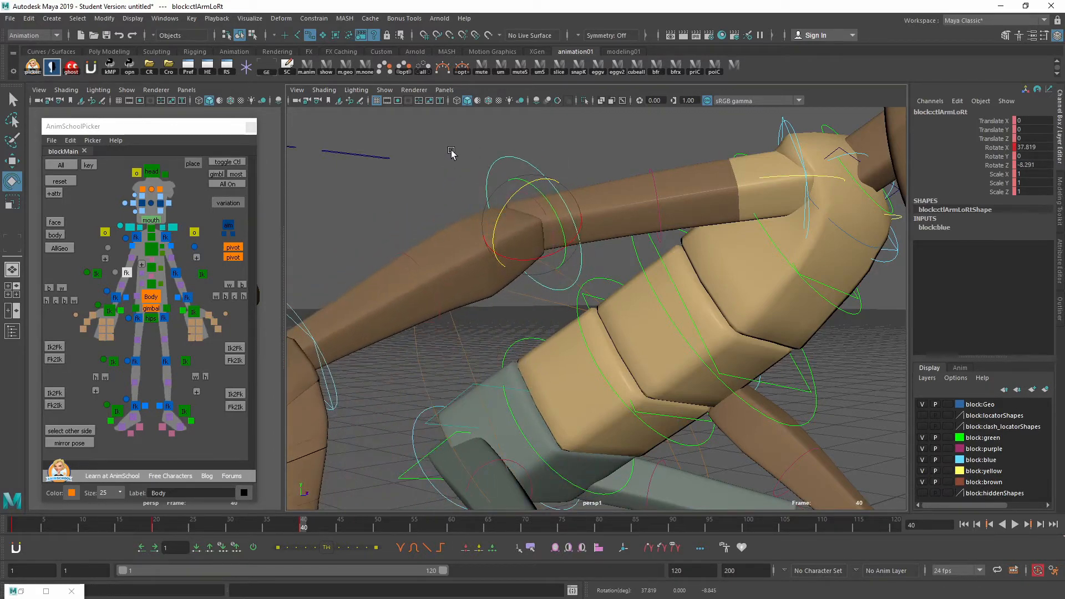
pyautogui.hotkey('ctrl', 'z')
# Switch the Rotate tool to World orientation on the right forearm control, and return it to Gimbal
pyautogui.keyDown('alt'); pyautogui.moveTo(520, 248); pyautogui.dragTo(697, 340); pyautogui.keyUp('alt')
pyautogui.scroll(3, 666, 336)
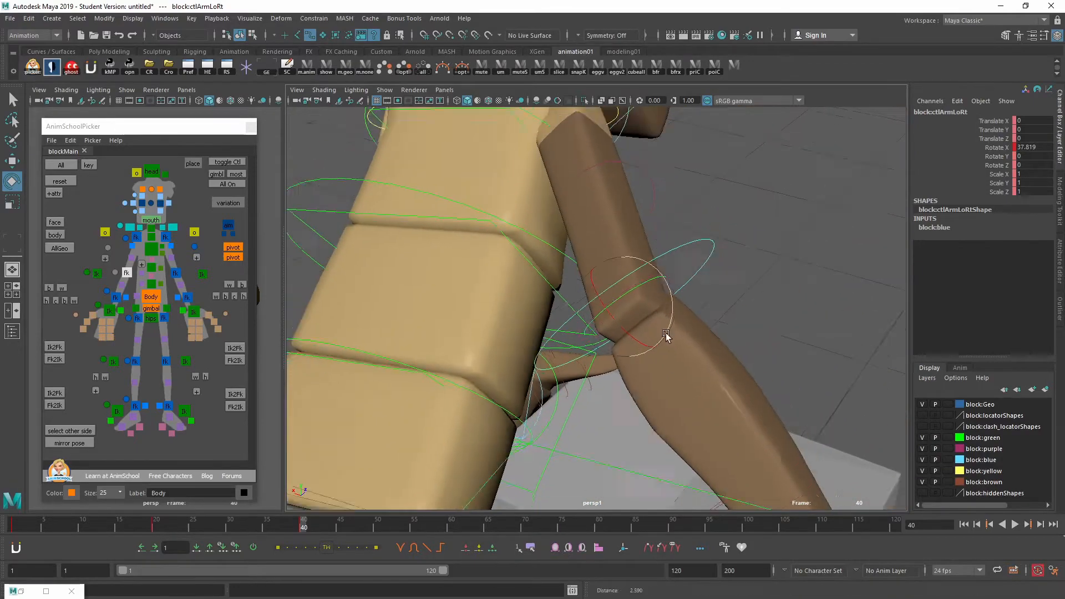
pyautogui.keyDown('alt'); pyautogui.moveTo(667, 337); pyautogui.dragTo(531, 269, button='right'); pyautogui.keyUp('alt')
pyautogui.keyDown('alt'); pyautogui.moveTo(721, 371); pyautogui.dragTo(675, 335, button='middle'); pyautogui.keyUp('alt')
pyautogui.keyDown('alt'); pyautogui.moveTo(676, 336); pyautogui.dragTo(631, 345, button='right'); pyautogui.keyUp('alt')
pyautogui.keyDown('alt'); pyautogui.moveTo(631, 345); pyautogui.dragTo(512, 328); pyautogui.keyUp('alt')
pyautogui.keyDown('shift'); pyautogui.rightClick(577, 272); pyautogui.keyUp('shift')
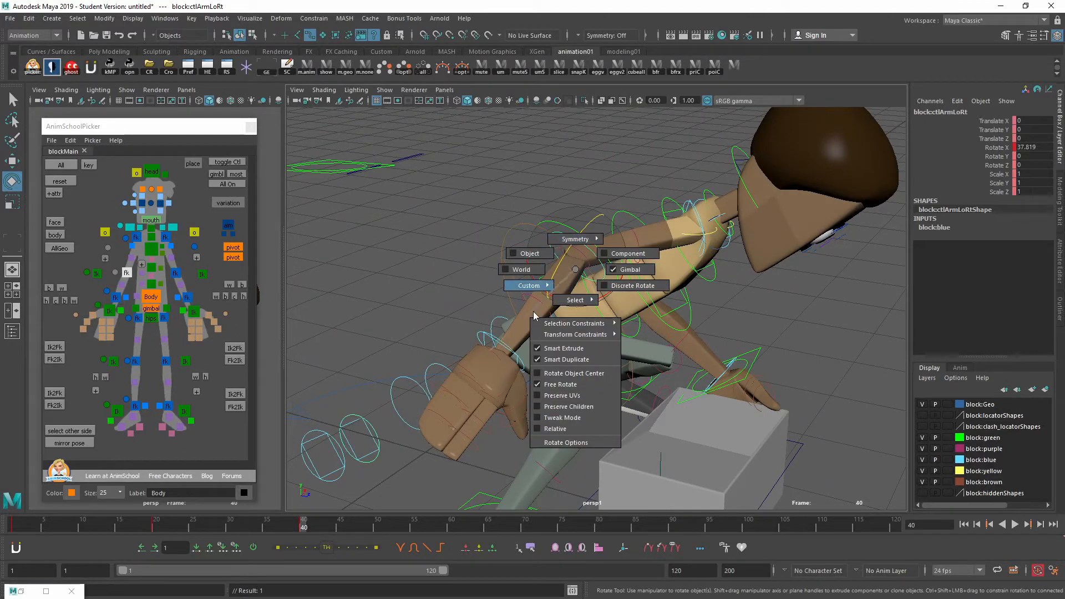
pyautogui.click(528, 270)
pyautogui.keyDown('alt'); pyautogui.moveTo(551, 286); pyautogui.dragTo(528, 278); pyautogui.keyUp('alt')
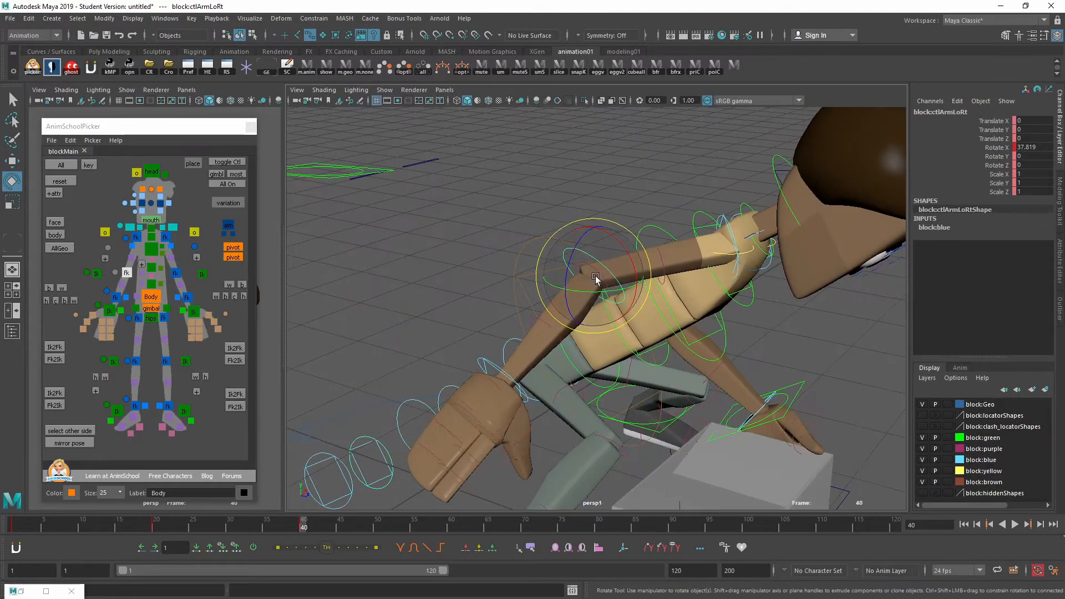
pyautogui.keyDown('shift'); pyautogui.rightClick(596, 276); pyautogui.keyUp('shift')
pyautogui.click(638, 277)
# Set the Move tool to Object orientation, try moving the right forearm control along its own axes, and undo the move
pyautogui.press('w')
pyautogui.keyDown('shift'); pyautogui.rightClick(591, 286); pyautogui.keyUp('shift')
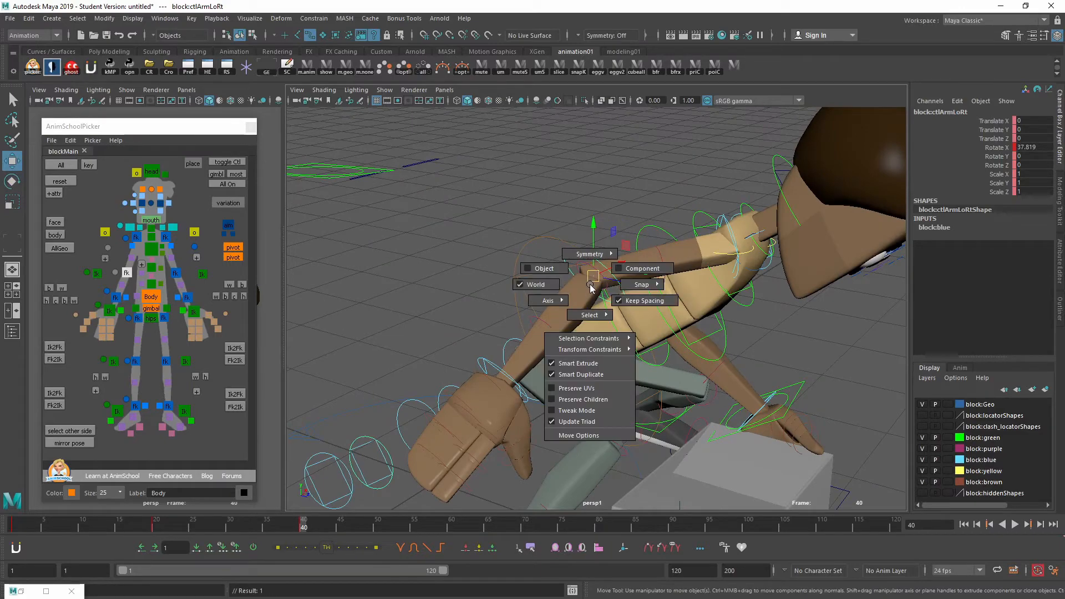
pyautogui.click(538, 265)
pyautogui.keyDown('alt'); pyautogui.moveTo(590, 311); pyautogui.dragTo(697, 200); pyautogui.keyUp('alt')
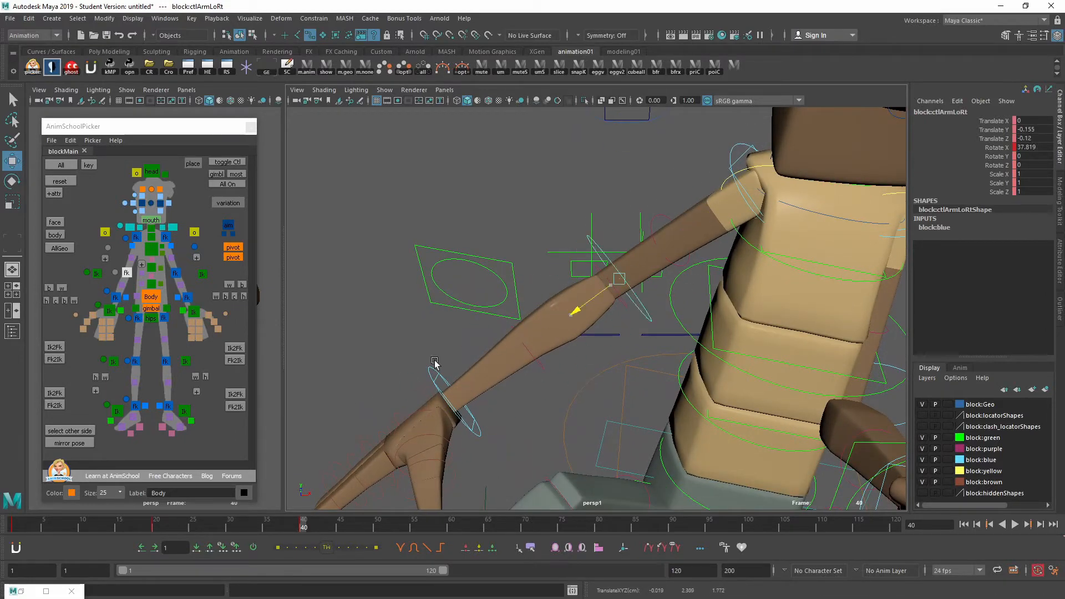
pyautogui.hotkey('ctrl', 'z')
pyautogui.moveTo(588, 284)
pyautogui.keyDown('alt'); pyautogui.mouseDown()
pyautogui.moveTo(581, 356)
pyautogui.moveTo(568, 284)
pyautogui.mouseUp(); pyautogui.keyUp('alt')
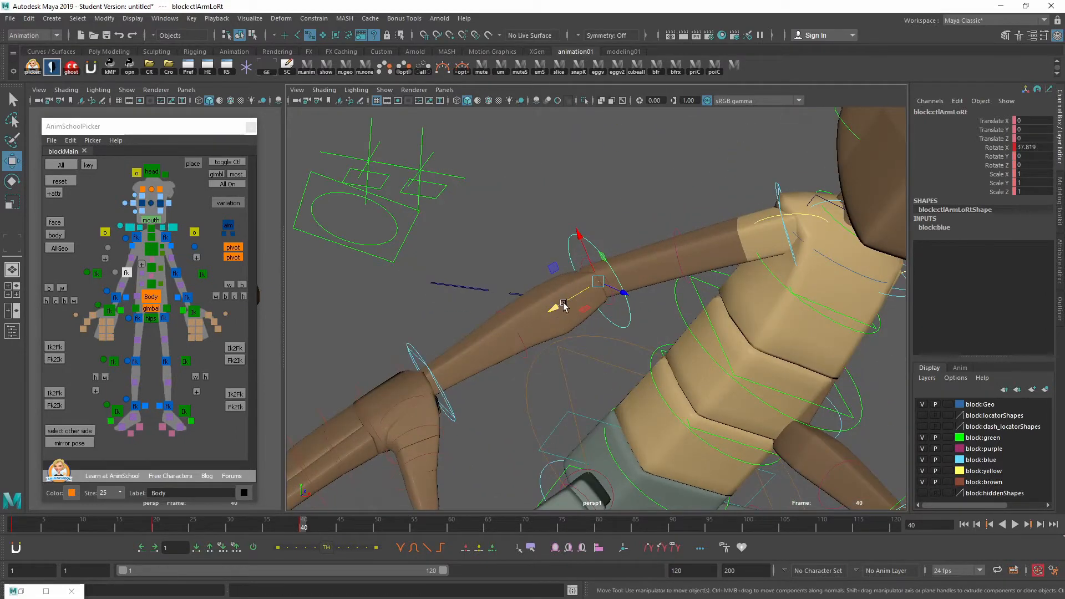
pyautogui.keyDown('alt'); pyautogui.moveTo(559, 349); pyautogui.dragTo(590, 368); pyautogui.keyUp('alt')
# Set the Move tool to World orientation, try moving the right forearm control, and undo the move
pyautogui.press('w')
pyautogui.click(573, 249)
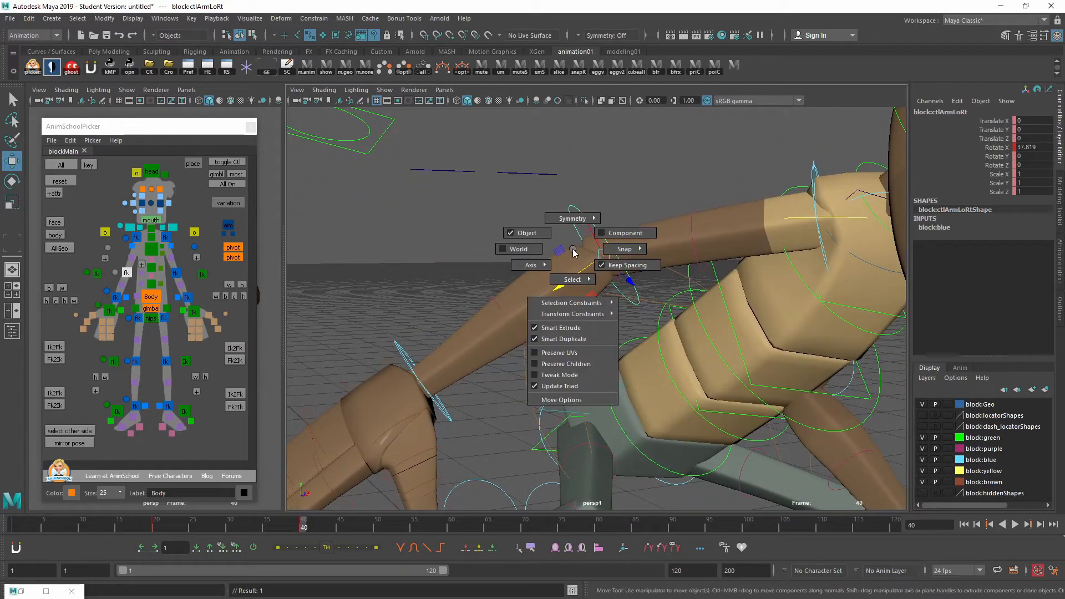
pyautogui.click(520, 252)
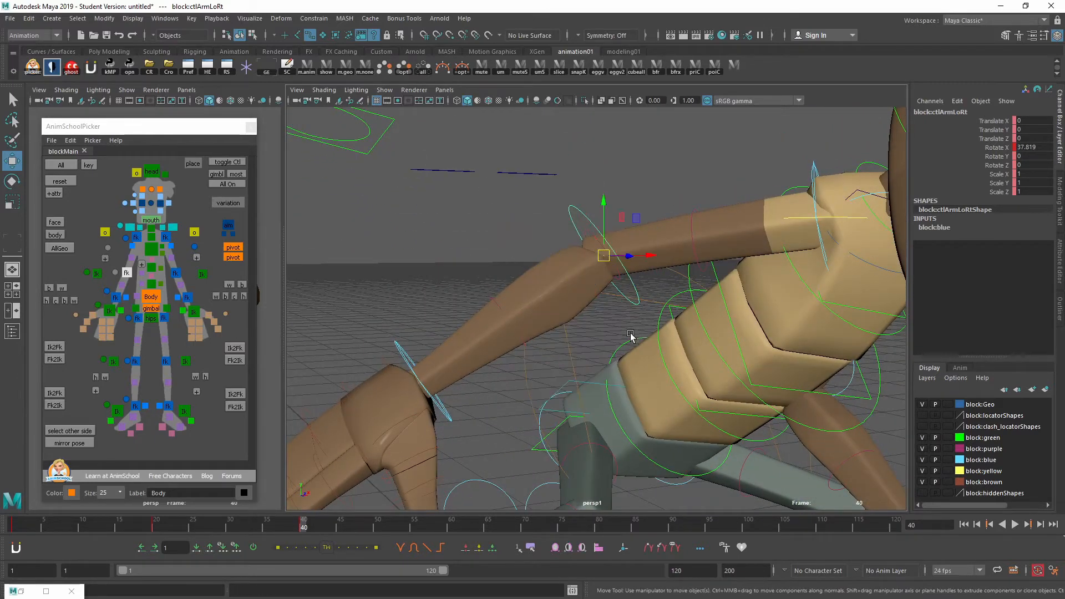
pyautogui.keyDown('alt'); pyautogui.moveTo(629, 335); pyautogui.dragTo(569, 427); pyautogui.keyUp('alt')
pyautogui.moveTo(602, 316); pyautogui.dragTo(725, 340)
pyautogui.hotkey('ctrl', 'z')
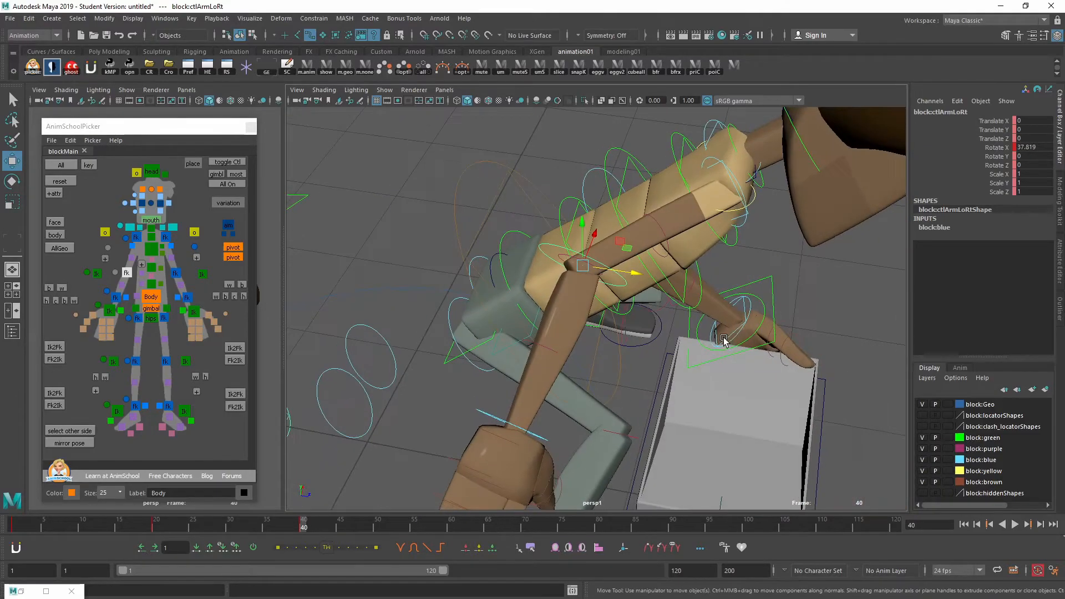
# Switch the Move tool from World to an axis orientation that follows the right upper arm
pyautogui.keyDown('alt'); pyautogui.moveTo(725, 340); pyautogui.dragTo(717, 370, button='middle'); pyautogui.keyUp('alt')
pyautogui.keyDown('alt'); pyautogui.moveTo(717, 370); pyautogui.dragTo(614, 358, button='right'); pyautogui.keyUp('alt')
pyautogui.keyDown('alt'); pyautogui.moveTo(615, 358); pyautogui.dragTo(532, 338); pyautogui.keyUp('alt')
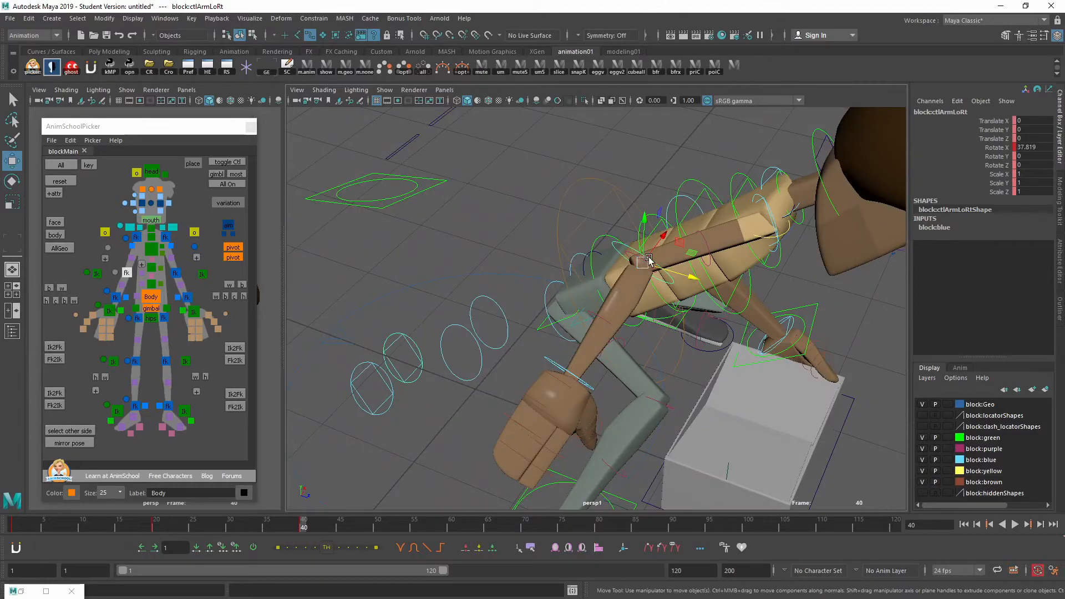
pyautogui.keyDown('alt'); pyautogui.moveTo(649, 259); pyautogui.dragTo(601, 316, button='middle'); pyautogui.keyUp('alt')
pyautogui.keyDown('alt'); pyautogui.moveTo(601, 317); pyautogui.dragTo(631, 343, button='right'); pyautogui.keyUp('alt')
pyautogui.keyDown('alt'); pyautogui.moveTo(630, 343); pyautogui.dragTo(597, 343); pyautogui.keyUp('alt')
pyautogui.keyDown('alt'); pyautogui.moveTo(636, 360); pyautogui.dragTo(616, 340, button='middle'); pyautogui.keyUp('alt')
pyautogui.keyDown('alt'); pyautogui.moveTo(616, 340); pyautogui.dragTo(605, 359, button='right'); pyautogui.keyUp('alt')
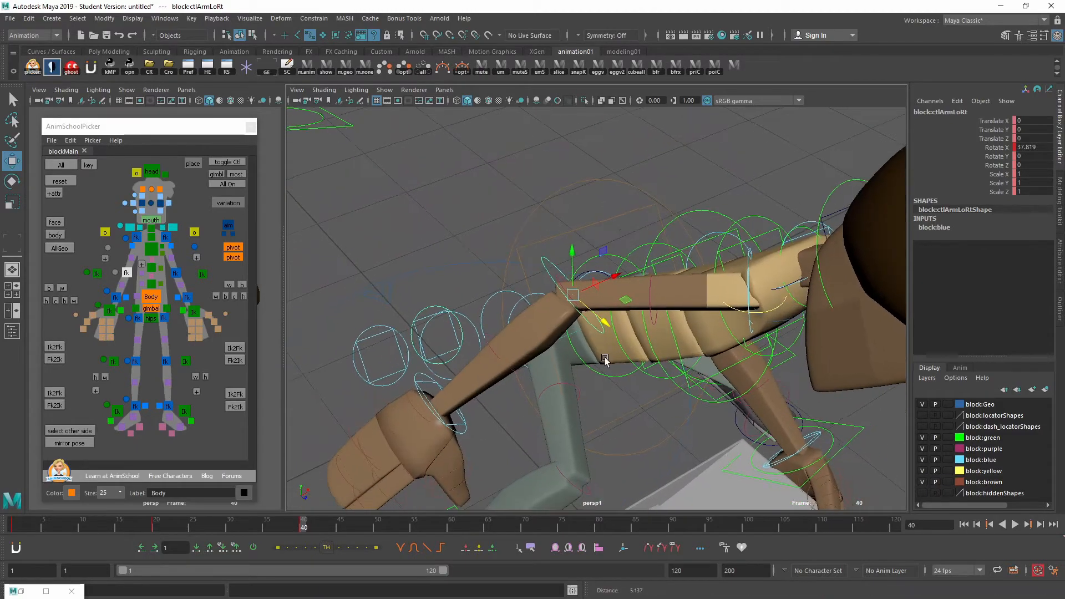
pyautogui.keyDown('alt'); pyautogui.moveTo(605, 360); pyautogui.dragTo(593, 384); pyautogui.keyUp('alt')
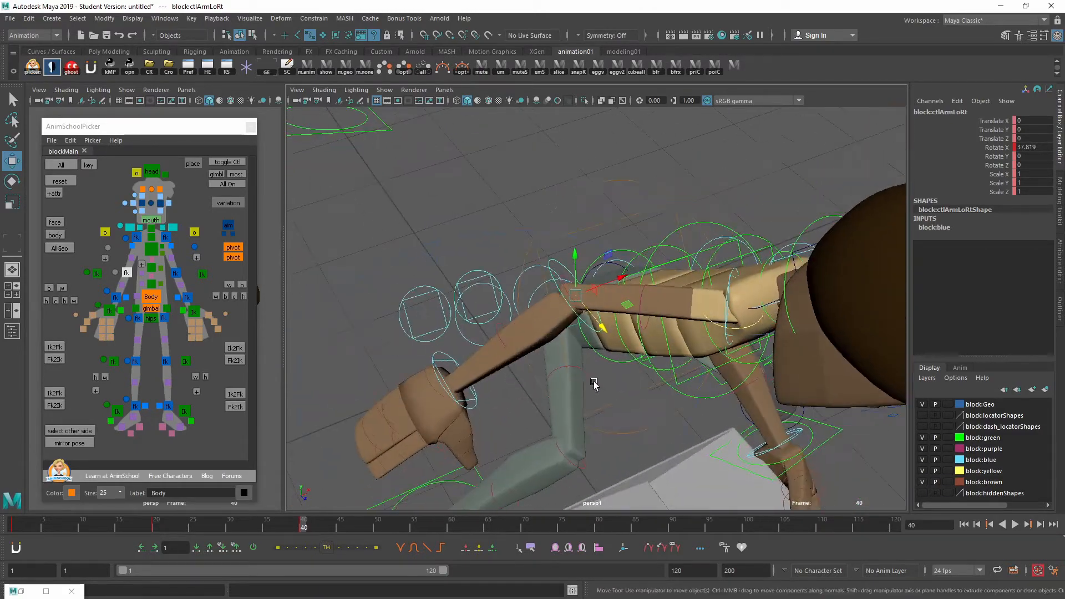
pyautogui.click(578, 301)
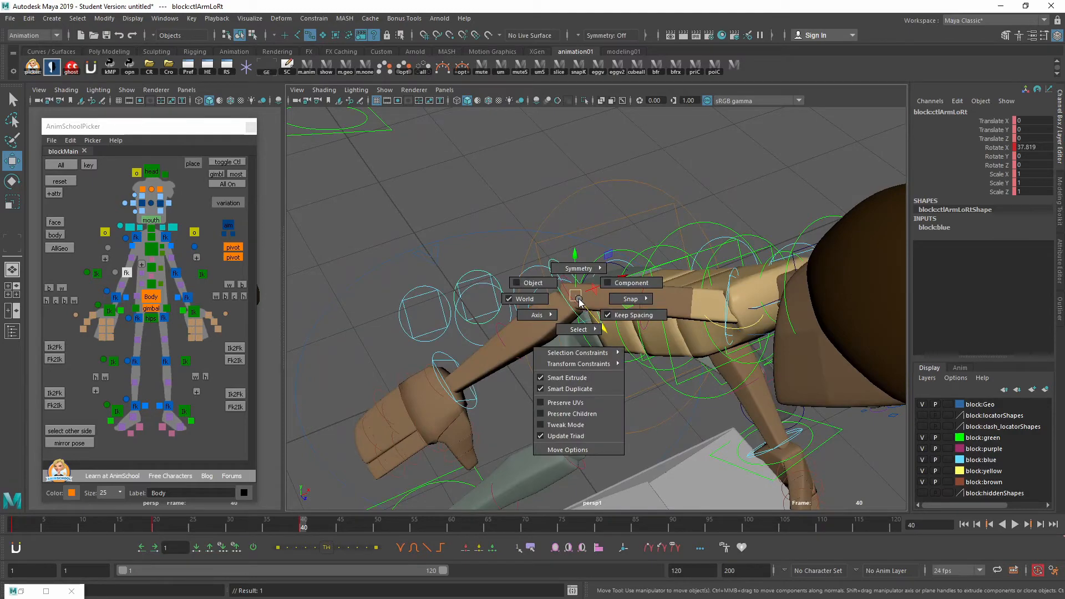
pyautogui.click(622, 285)
pyautogui.keyDown('alt'); pyautogui.moveTo(631, 363); pyautogui.dragTo(628, 327); pyautogui.keyUp('alt')
pyautogui.moveTo(581, 294); pyautogui.dragTo(493, 321)
# Examine the crouch pose, the box and the right forearm's move axes from several angles
pyautogui.keyDown('alt'); pyautogui.moveTo(539, 351); pyautogui.dragTo(642, 371); pyautogui.keyUp('alt')
pyautogui.scroll(-4, 644, 373)
pyautogui.keyDown('alt'); pyautogui.moveTo(655, 377); pyautogui.dragTo(592, 257, button='middle'); pyautogui.keyUp('alt')
pyautogui.scroll(-2, 597, 333)
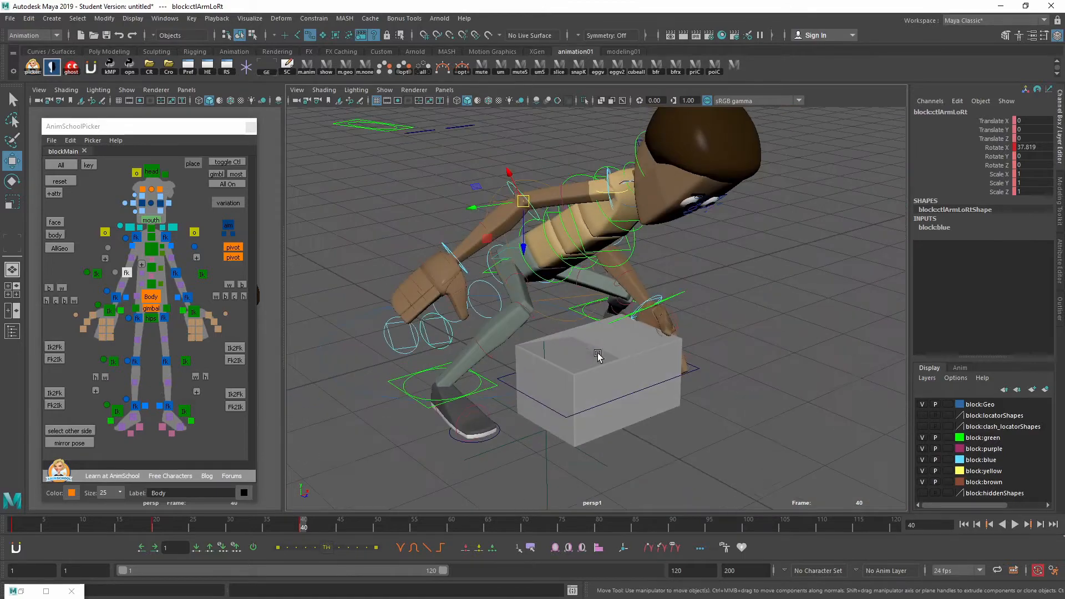
pyautogui.keyDown('alt'); pyautogui.moveTo(642, 419); pyautogui.dragTo(666, 404); pyautogui.keyUp('alt')
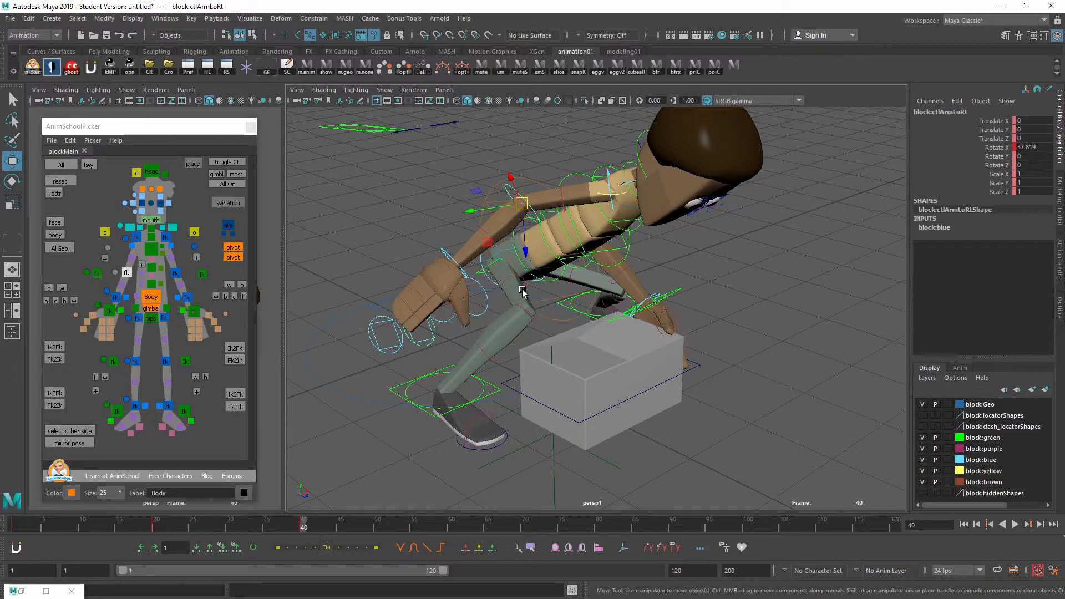
pyautogui.keyDown('alt'); pyautogui.moveTo(522, 292); pyautogui.dragTo(502, 204); pyautogui.keyUp('alt')
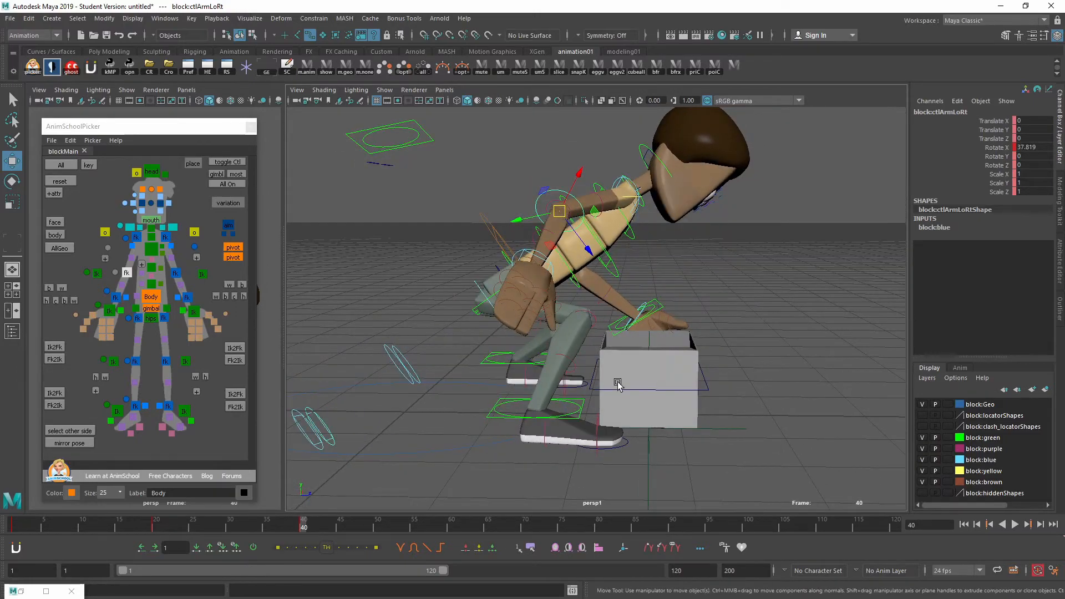
pyautogui.keyDown('alt'); pyautogui.moveTo(622, 260); pyautogui.dragTo(638, 273); pyautogui.keyUp('alt')
pyautogui.keyDown('alt'); pyautogui.moveTo(638, 272); pyautogui.dragTo(682, 312, button='right'); pyautogui.keyUp('alt')
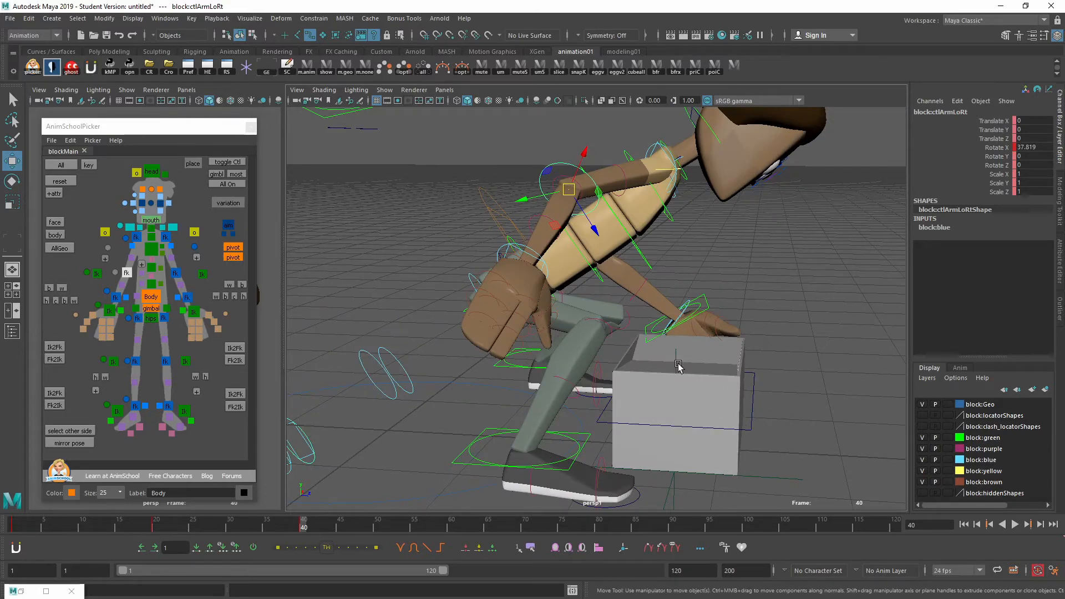
pyautogui.keyDown('alt'); pyautogui.moveTo(572, 269); pyautogui.dragTo(627, 339, button='right'); pyautogui.keyUp('alt')
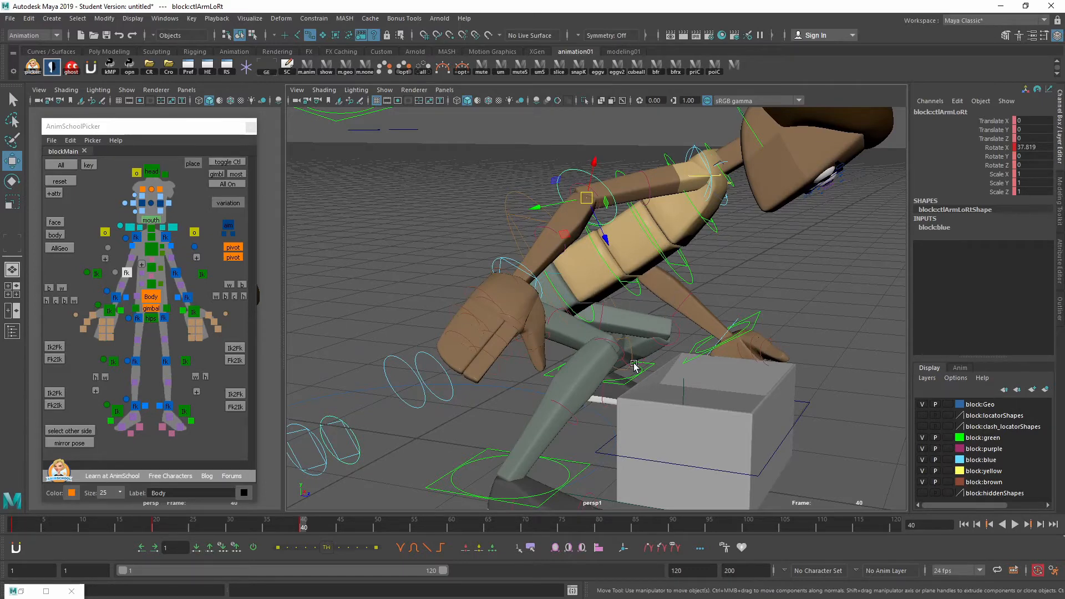
# Set the Move tool to Object orientation for the right forearm control
pyautogui.keyDown('alt'); pyautogui.moveTo(678, 361); pyautogui.dragTo(690, 394); pyautogui.keyUp('alt')
pyautogui.keyDown('alt'); pyautogui.moveTo(690, 394); pyautogui.dragTo(716, 419, button='right'); pyautogui.keyUp('alt')
pyautogui.keyDown('alt'); pyautogui.moveTo(608, 317); pyautogui.dragTo(635, 339, button='middle'); pyautogui.keyUp('alt')
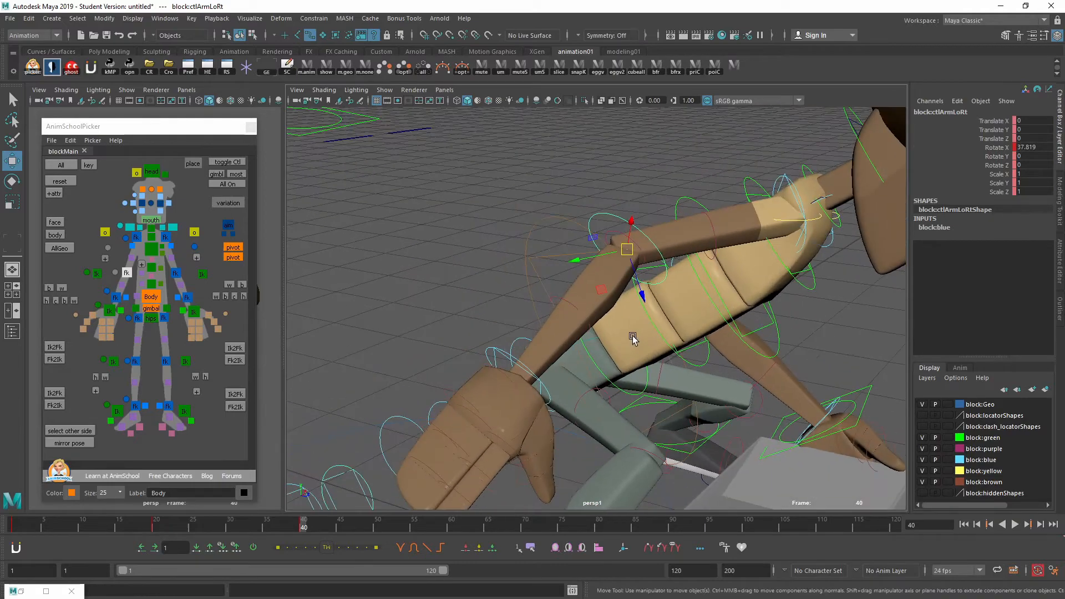
pyautogui.keyDown('alt'); pyautogui.moveTo(599, 303); pyautogui.dragTo(636, 358, button='right'); pyautogui.keyUp('alt')
pyautogui.keyDown('alt'); pyautogui.moveTo(636, 358); pyautogui.dragTo(610, 363); pyautogui.keyUp('alt')
pyautogui.press('w')
pyautogui.click(606, 270)
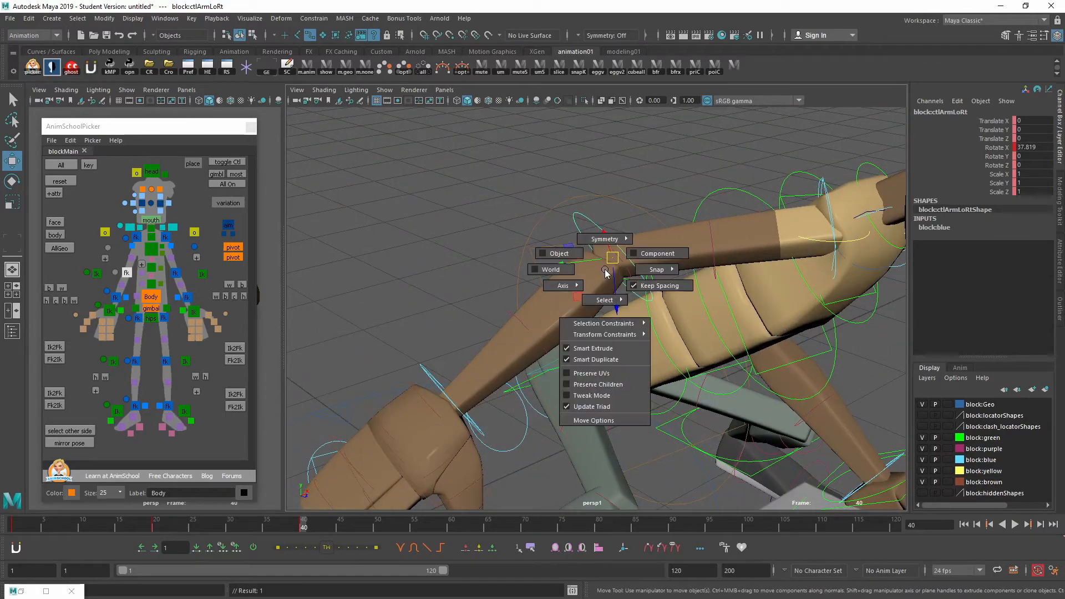
pyautogui.moveTo(605, 271); pyautogui.dragTo(573, 243)
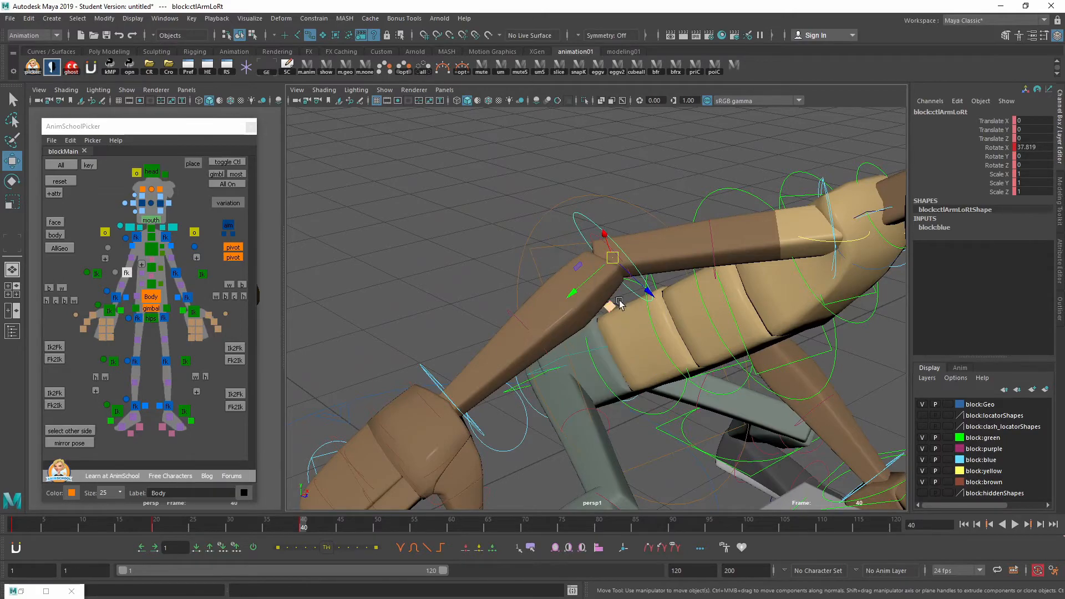
# Select the left hand's IK control and examine how the hand rests against the box
pyautogui.keyDown('alt'); pyautogui.moveTo(704, 368); pyautogui.dragTo(589, 311, button='right'); pyautogui.keyUp('alt')
pyautogui.click(503, 276)
pyautogui.click(594, 265)
pyautogui.keyDown('alt'); pyautogui.moveTo(594, 265); pyautogui.dragTo(677, 358); pyautogui.keyUp('alt')
pyautogui.click(687, 314)
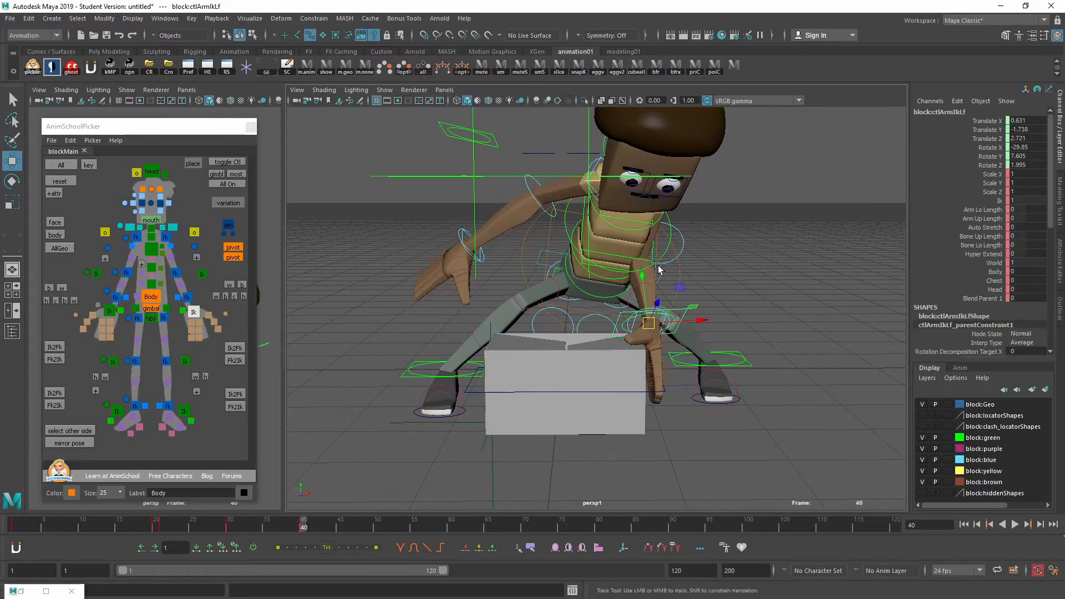
pyautogui.press('f')
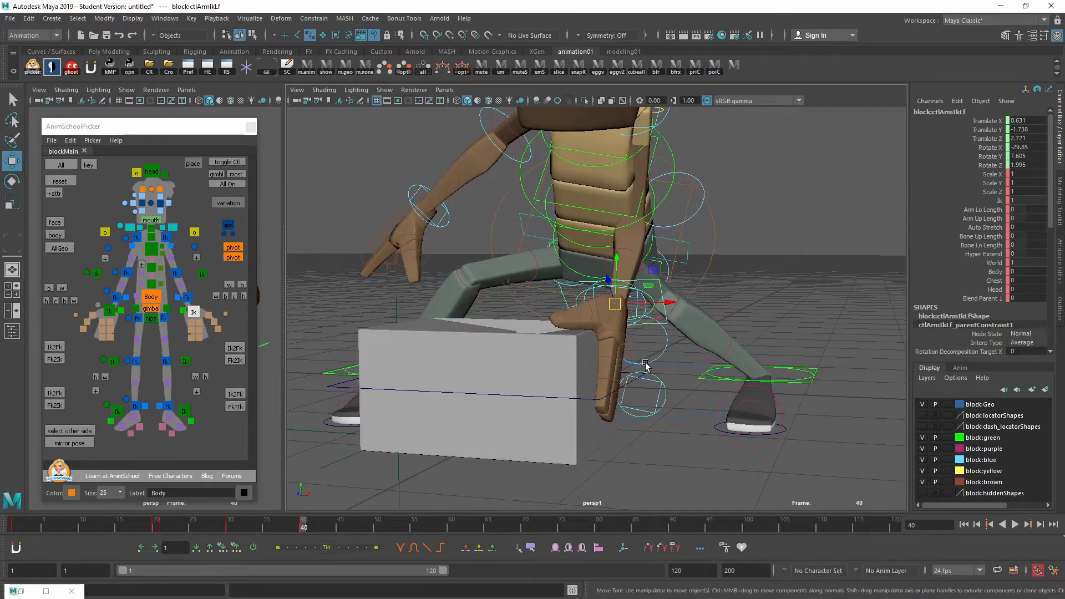
pyautogui.keyDown('alt'); pyautogui.moveTo(625, 354); pyautogui.dragTo(642, 380, button='right'); pyautogui.keyUp('alt')
pyautogui.keyDown('alt'); pyautogui.moveTo(642, 380); pyautogui.dragTo(651, 378, button='middle'); pyautogui.keyUp('alt')
pyautogui.keyDown('alt'); pyautogui.moveTo(651, 378); pyautogui.dragTo(670, 374, button='right'); pyautogui.keyUp('alt')
pyautogui.keyDown('alt'); pyautogui.moveTo(670, 375); pyautogui.dragTo(660, 380); pyautogui.keyUp('alt')
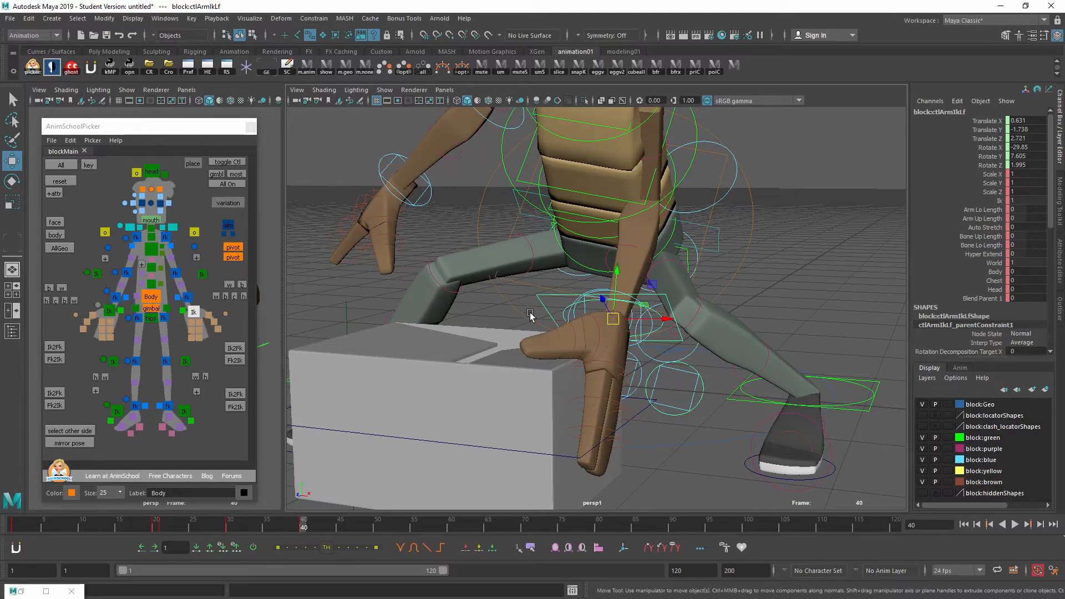
# Select the box and the left hand's IK control, and apply a parent constraint so the box drives the hand
pyautogui.click(647, 409)
pyautogui.press('f')
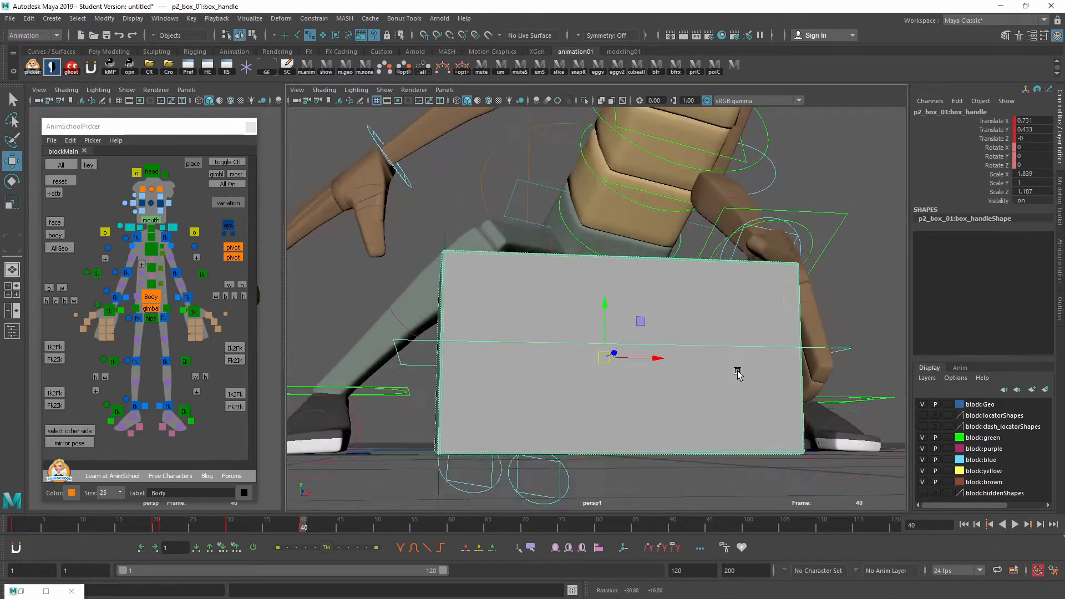
pyautogui.click(847, 243)
pyautogui.press('f')
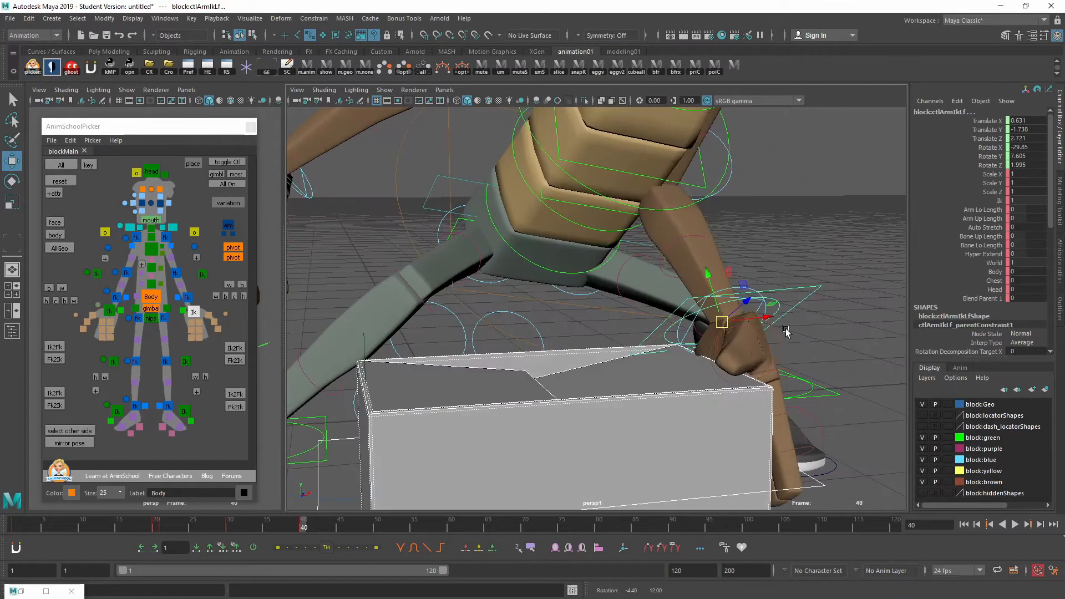
pyautogui.click(311, 20)
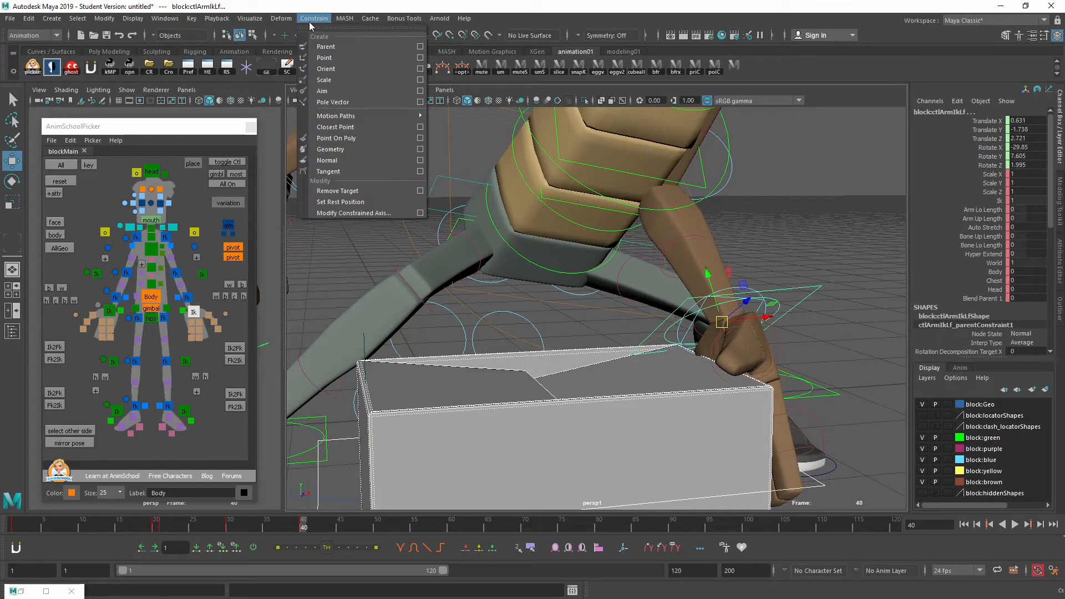
pyautogui.click(324, 48)
# Reselect only the left hand's IK control and check its parent constraint's Box Handle W0 weight
pyautogui.keyDown('alt'); pyautogui.moveTo(631, 410); pyautogui.dragTo(549, 335, button='middle'); pyautogui.keyUp('alt')
pyautogui.scroll(-3, 975, 242)
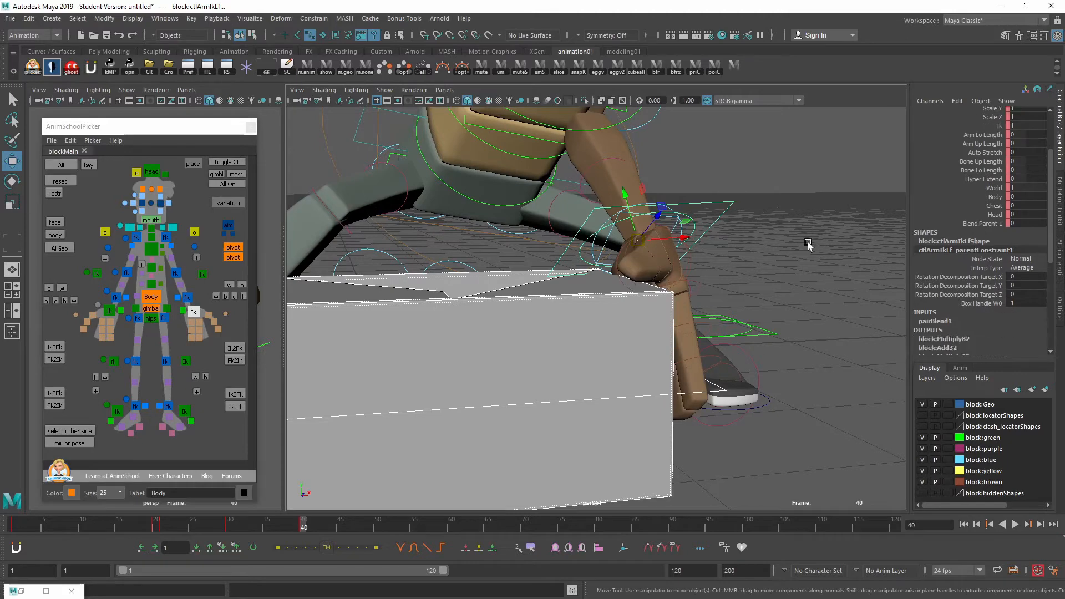
pyautogui.click(763, 226)
pyautogui.click(718, 204)
pyautogui.scroll(-3, 992, 282)
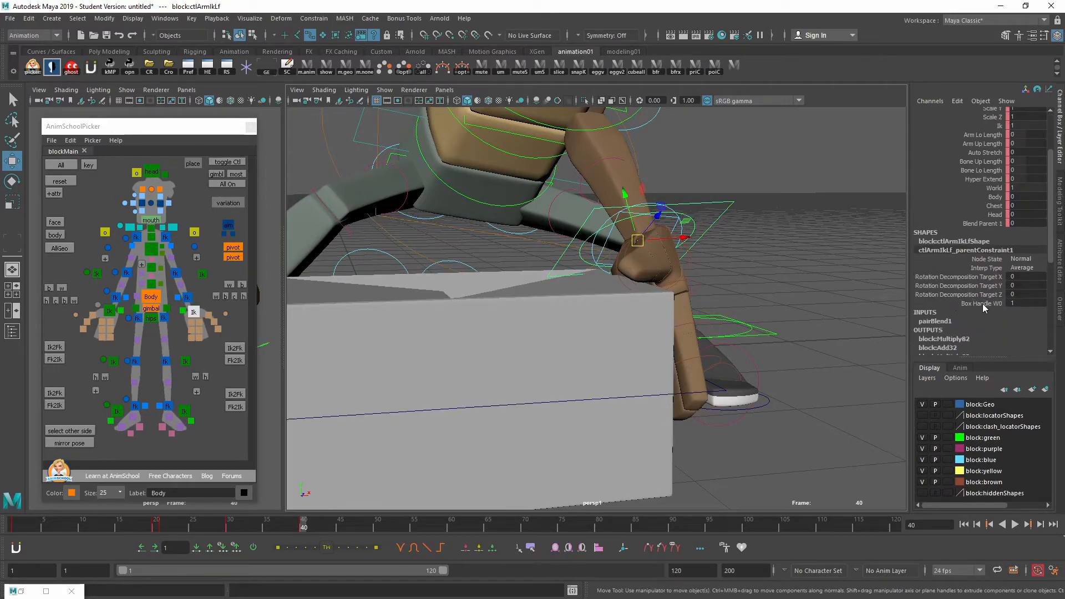
pyautogui.keyDown('alt'); pyautogui.moveTo(710, 372); pyautogui.dragTo(609, 392); pyautogui.keyUp('alt')
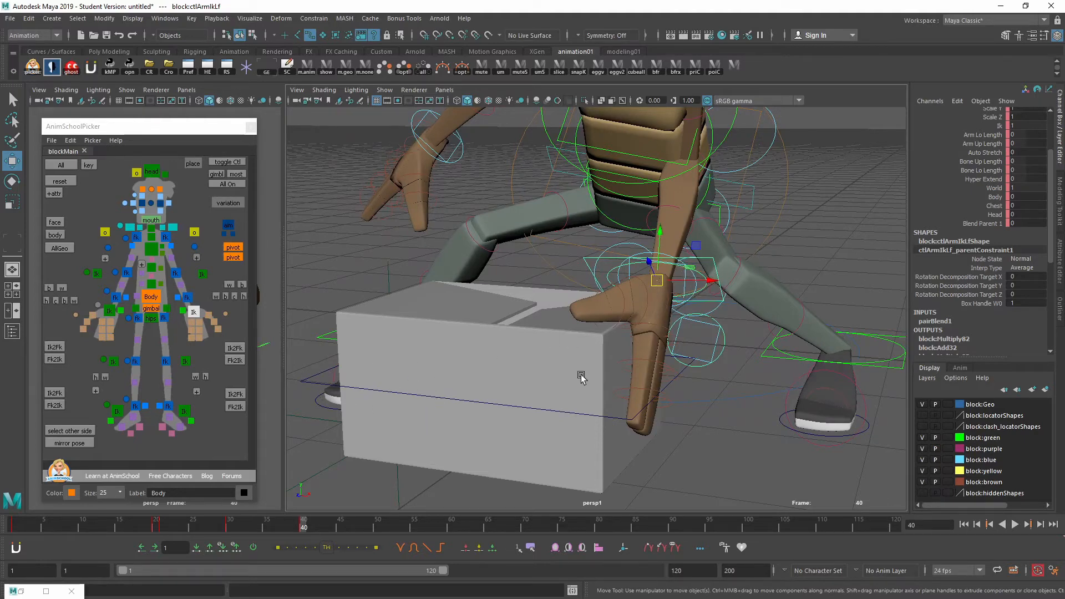
pyautogui.keyDown('alt'); pyautogui.moveTo(581, 376); pyautogui.dragTo(829, 275); pyautogui.keyUp('alt')
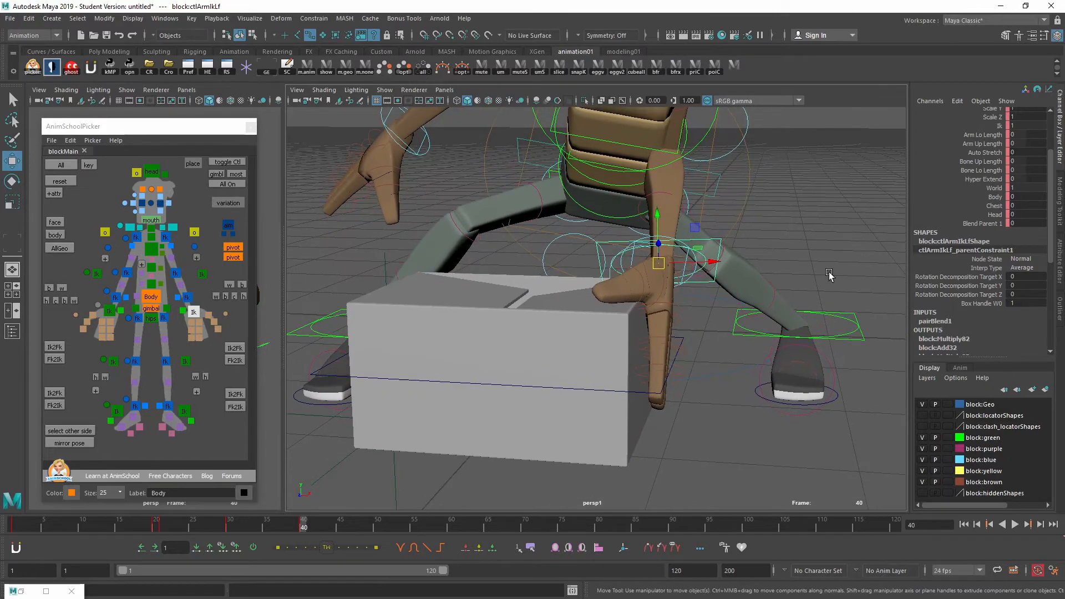
# Find the left hand control's parent constraint node in the scene hierarchy, select it and show its attributes
pyautogui.hotkey('shift', 'o')
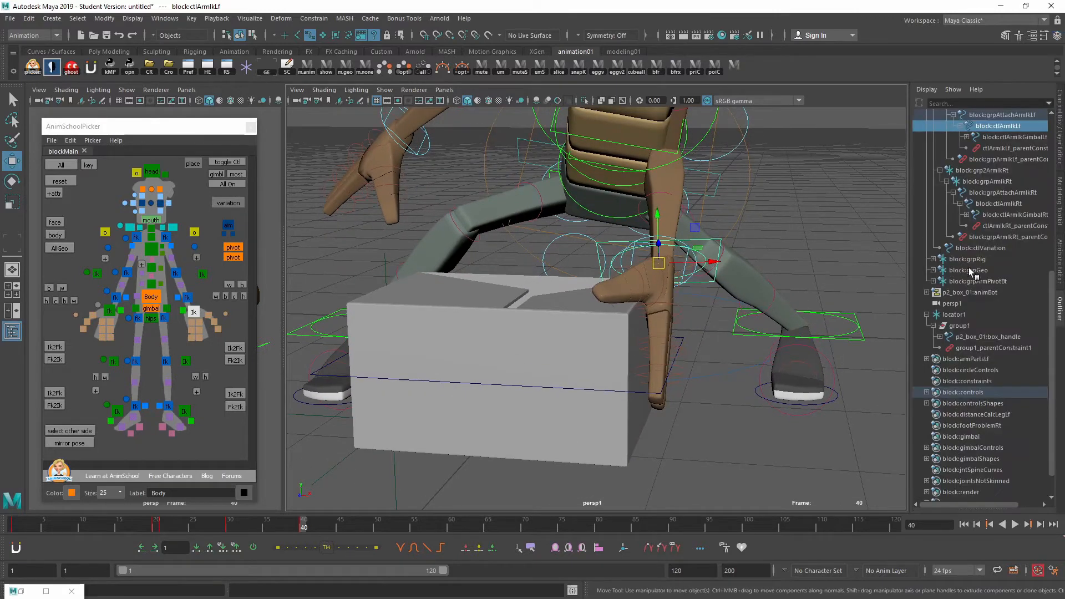
pyautogui.scroll(5, 977, 266)
pyautogui.scroll(-3, 976, 294)
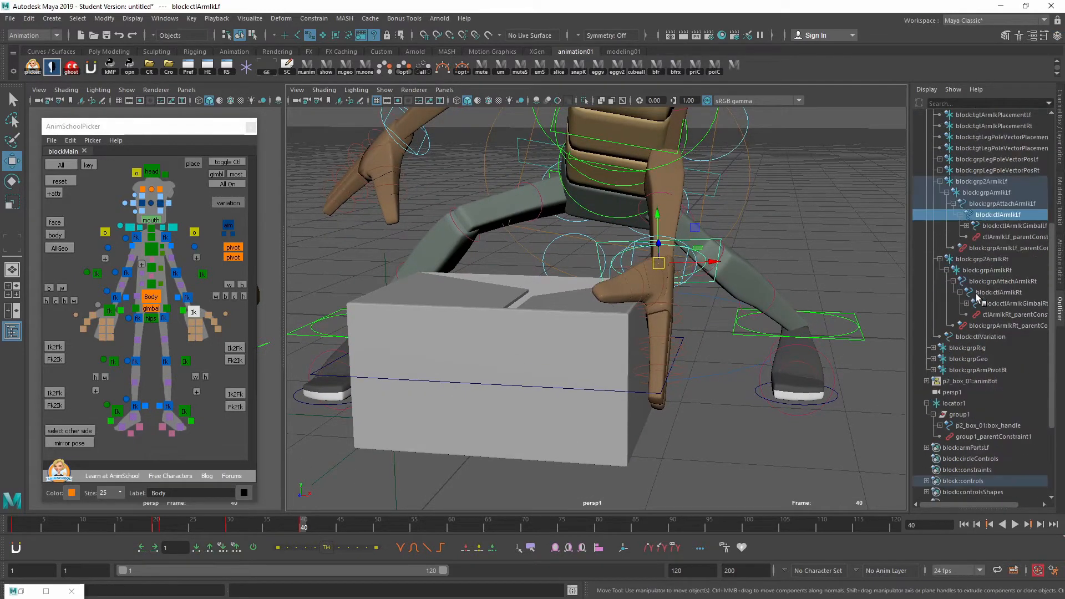
pyautogui.keyDown('alt'); pyautogui.moveTo(635, 293); pyautogui.dragTo(732, 271); pyautogui.keyUp('alt')
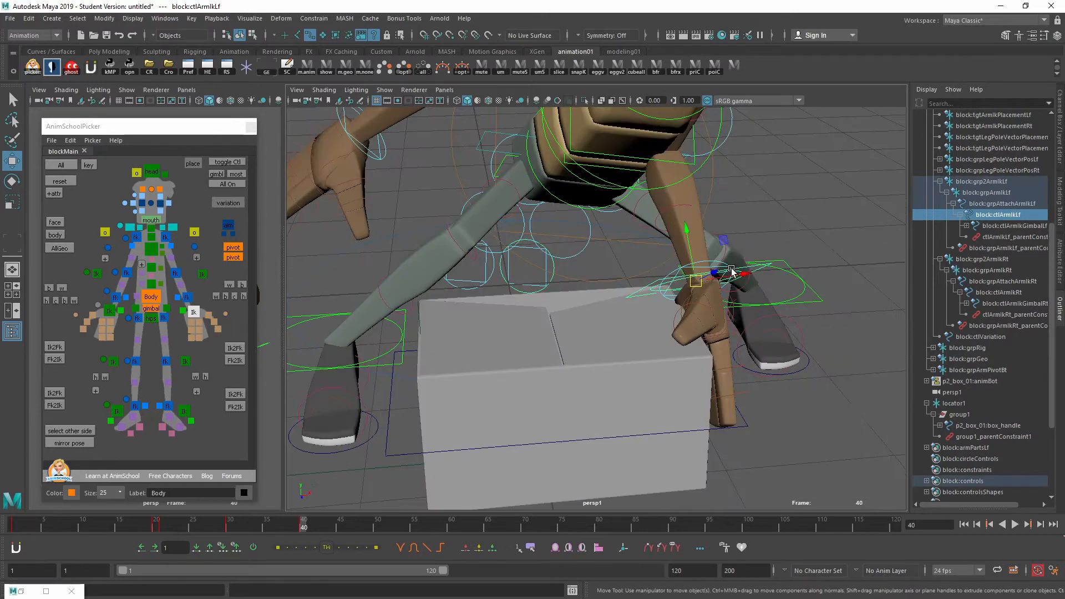
pyautogui.click(994, 237)
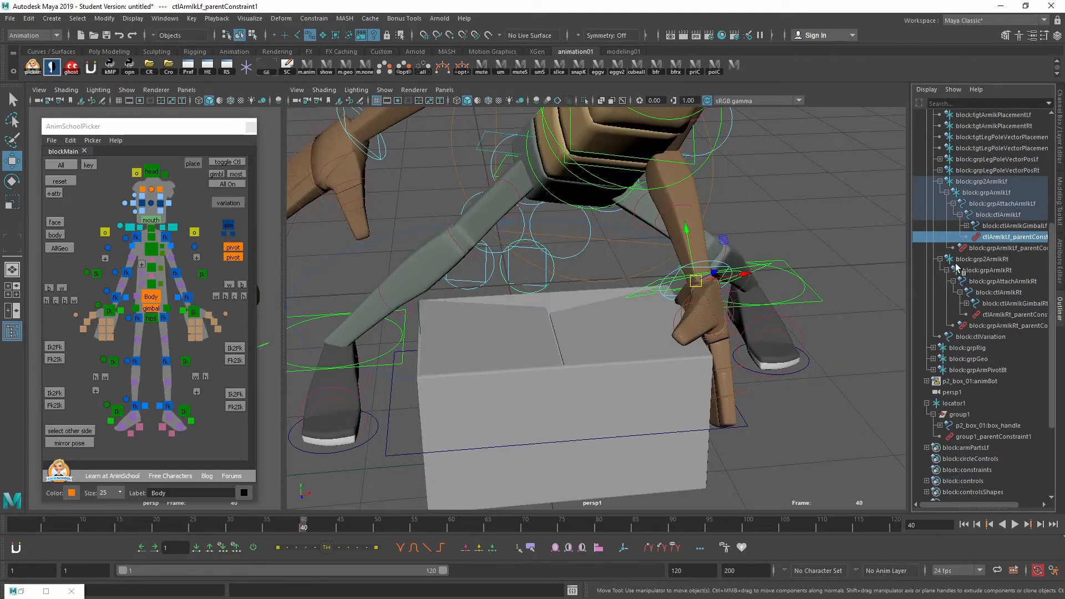
pyautogui.hotkey('ctrl', 'a')
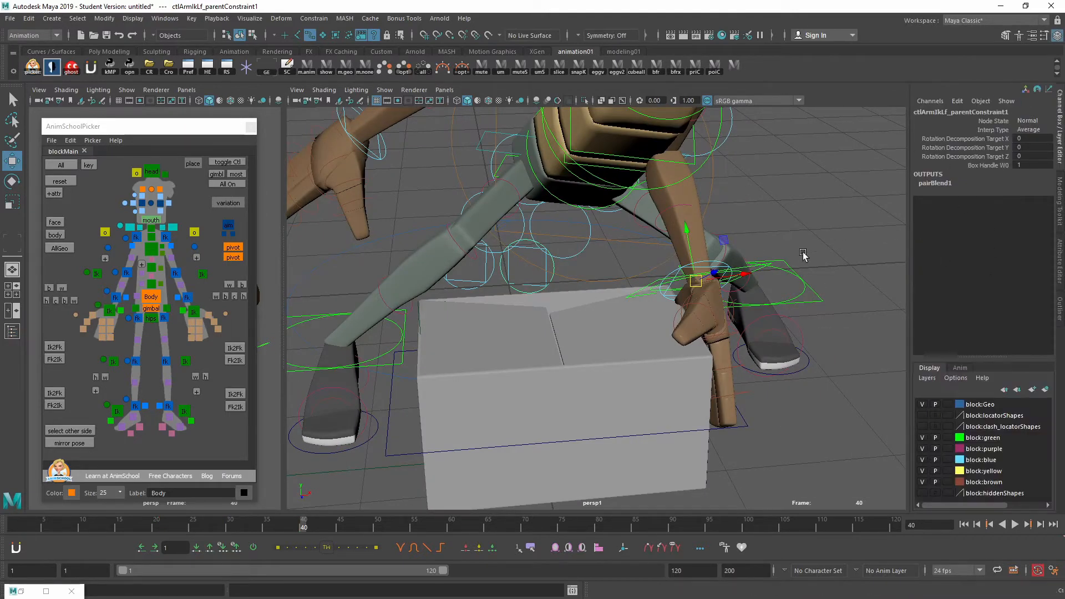
# Reselect the left hand's IK control and inspect its Blend Parent 1 attribute
pyautogui.keyDown('alt'); pyautogui.moveTo(725, 330); pyautogui.dragTo(633, 344); pyautogui.keyUp('alt')
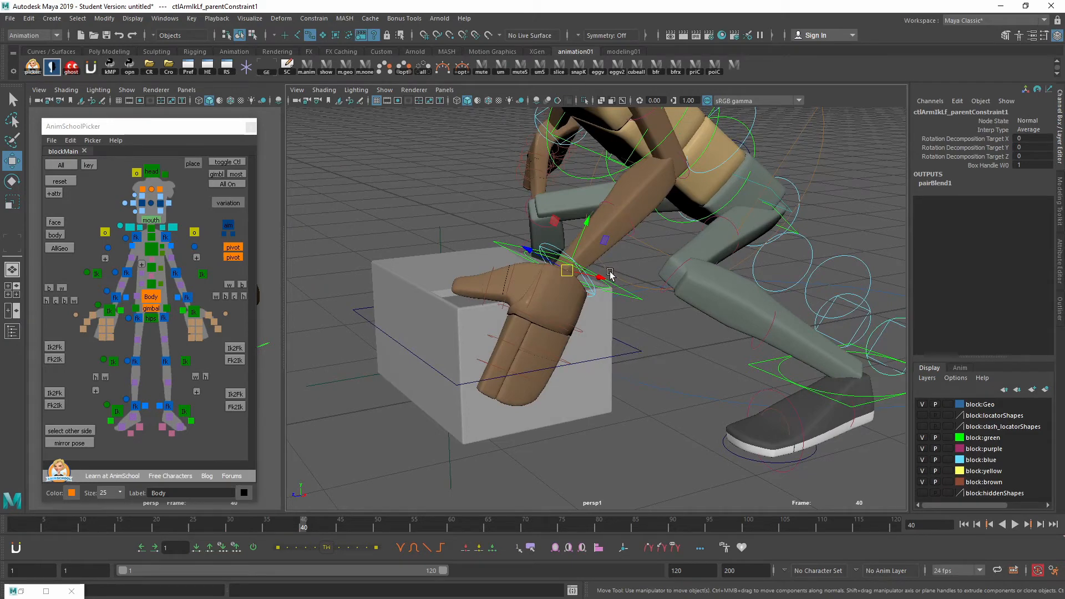
pyautogui.keyDown('alt'); pyautogui.moveTo(599, 292); pyautogui.dragTo(617, 304, button='middle'); pyautogui.keyUp('alt')
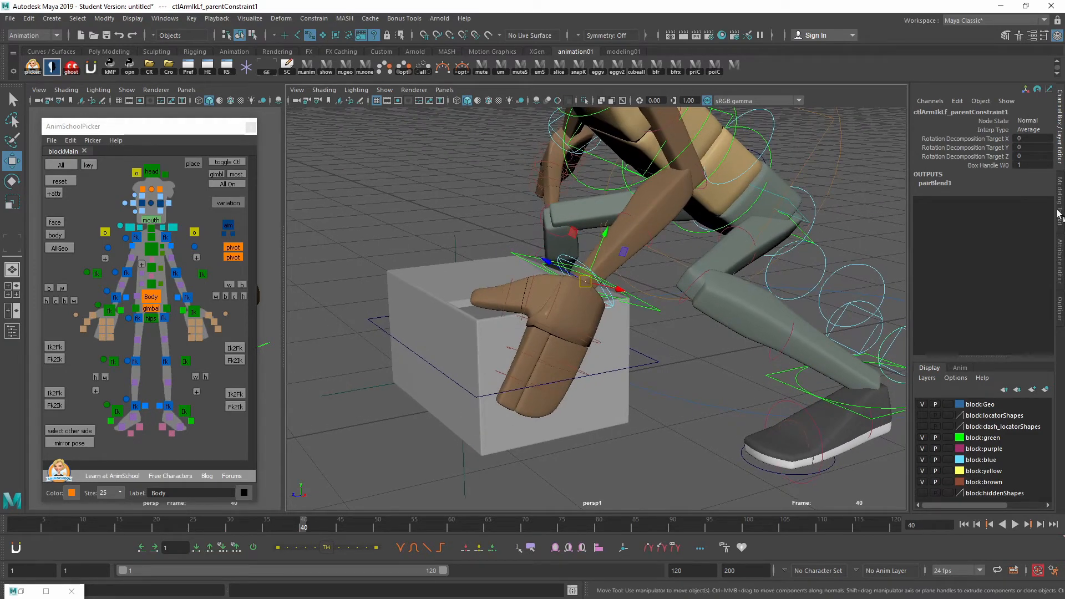
pyautogui.click(686, 342)
pyautogui.click(656, 312)
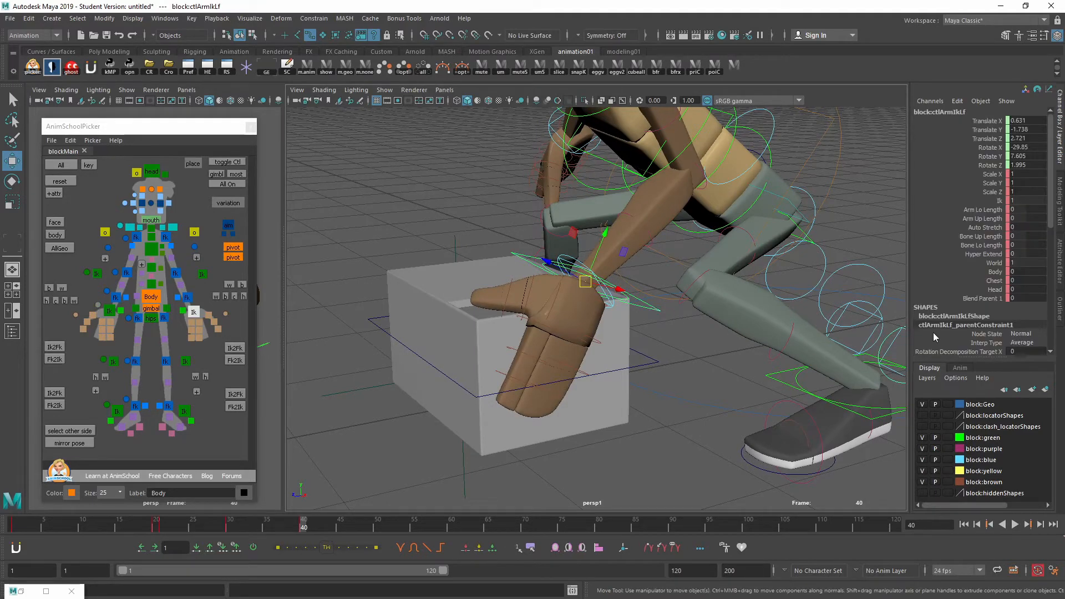
pyautogui.keyDown('alt'); pyautogui.moveTo(679, 333); pyautogui.dragTo(698, 374); pyautogui.keyUp('alt')
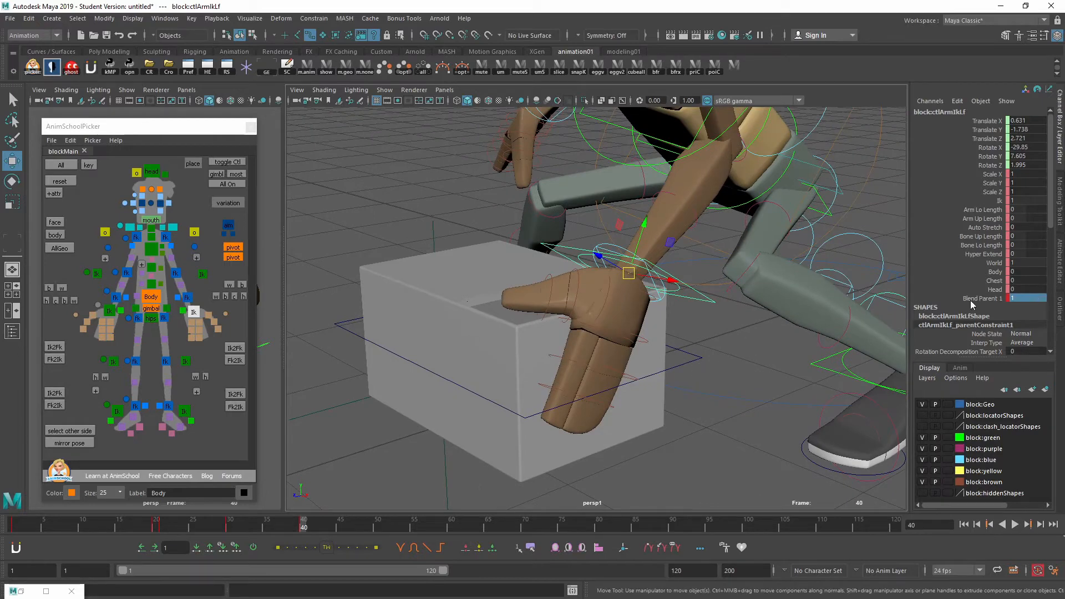
# Try moving the box at frame 40 to test whether the left hand follows, and undo the move
pyautogui.keyDown('alt'); pyautogui.moveTo(749, 393); pyautogui.dragTo(630, 359, button='right'); pyautogui.keyUp('alt')
pyautogui.click(674, 352)
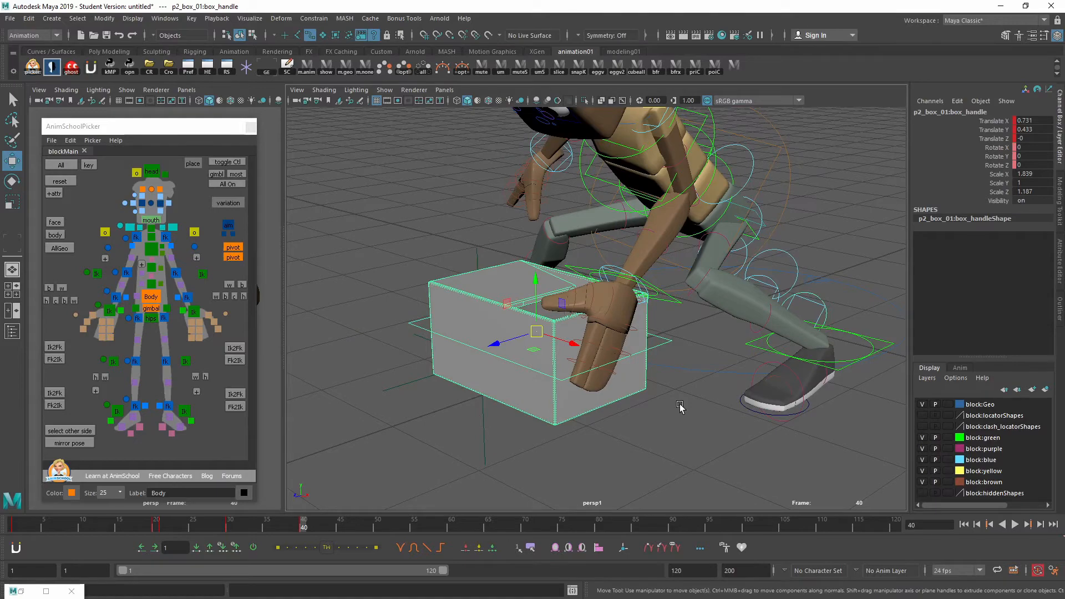
pyautogui.moveTo(677, 402); pyautogui.dragTo(711, 362, button='middle')
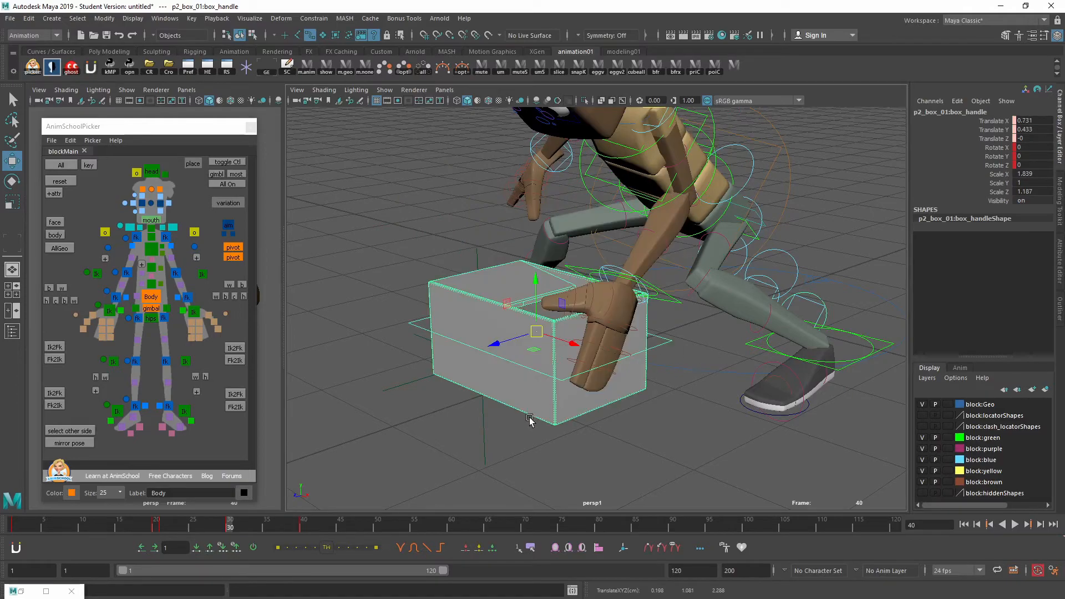
# Go back to the key at frame 30 and bring the whole character into view
pyautogui.press(',')
pyautogui.keyDown('alt'); pyautogui.moveTo(587, 452); pyautogui.dragTo(640, 288, button='right'); pyautogui.keyUp('alt')
pyautogui.keyDown('alt'); pyautogui.moveTo(640, 288); pyautogui.dragTo(690, 359, button='middle'); pyautogui.keyUp('alt')
pyautogui.keyDown('alt'); pyautogui.moveTo(690, 359); pyautogui.dragTo(675, 405, button='right'); pyautogui.keyUp('alt')
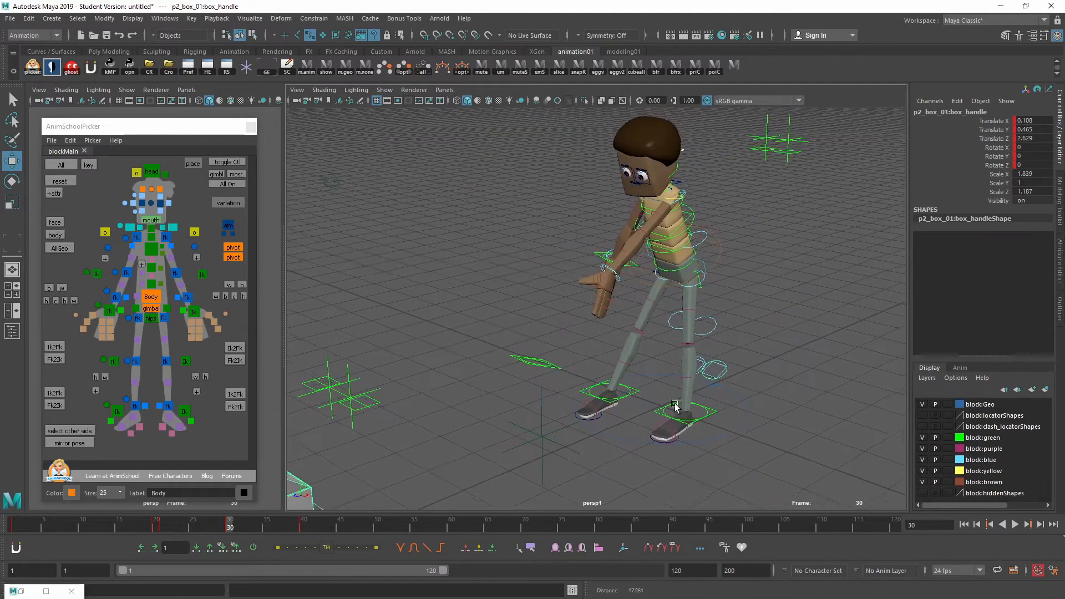
pyautogui.keyDown('alt'); pyautogui.moveTo(676, 406); pyautogui.dragTo(665, 357); pyautogui.keyUp('alt')
# Try moving the left hand's IK control and the box at frame 30, and undo the box move
pyautogui.click(194, 312)
pyautogui.keyDown('alt'); pyautogui.moveTo(688, 381); pyautogui.dragTo(665, 373, button='right'); pyautogui.keyUp('alt')
pyautogui.moveTo(742, 375); pyautogui.dragTo(871, 325, button='middle')
pyautogui.click(442, 399)
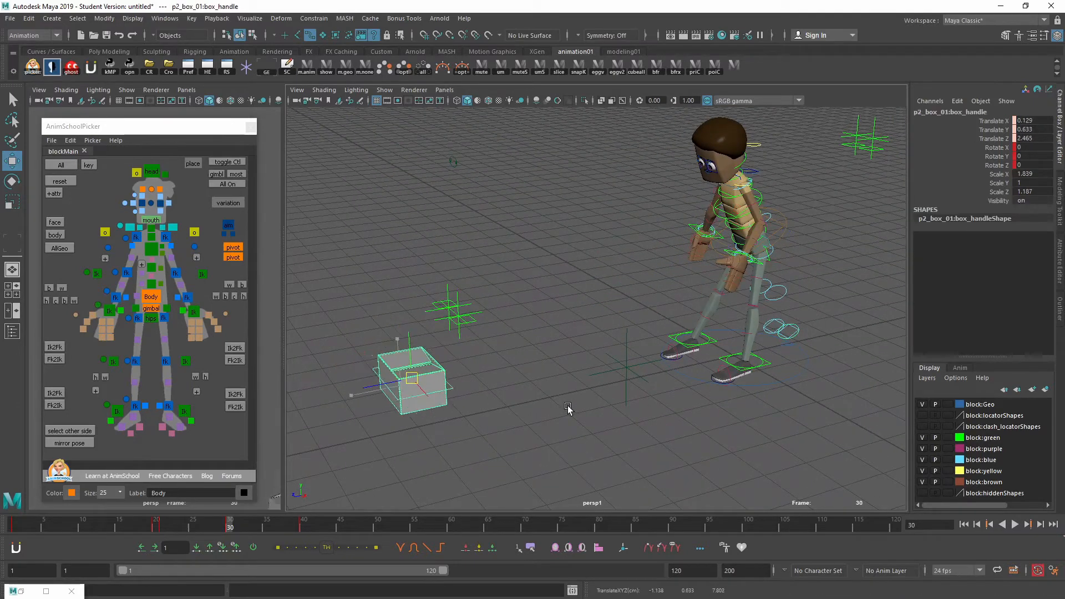
pyautogui.moveTo(559, 404); pyautogui.dragTo(428, 373, button='middle')
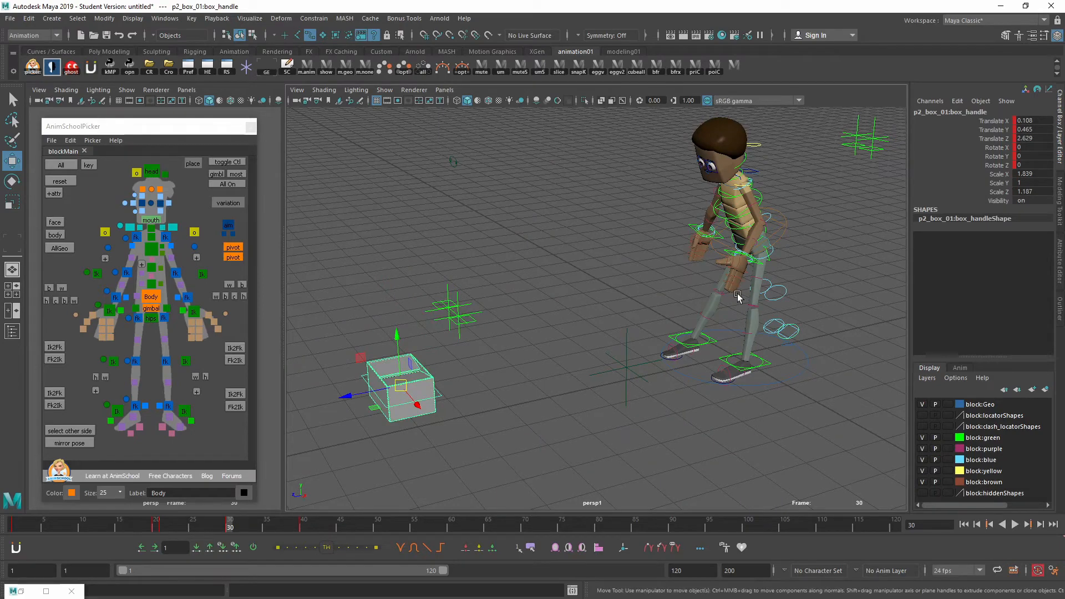
# Set Blend Parent 1 on the left hand's IK control to 0 at frame 30
pyautogui.keyDown('alt'); pyautogui.moveTo(738, 297); pyautogui.dragTo(805, 327); pyautogui.keyUp('alt')
pyautogui.click(758, 244)
pyautogui.keyDown('alt'); pyautogui.moveTo(760, 246); pyautogui.dragTo(800, 286); pyautogui.keyUp('alt')
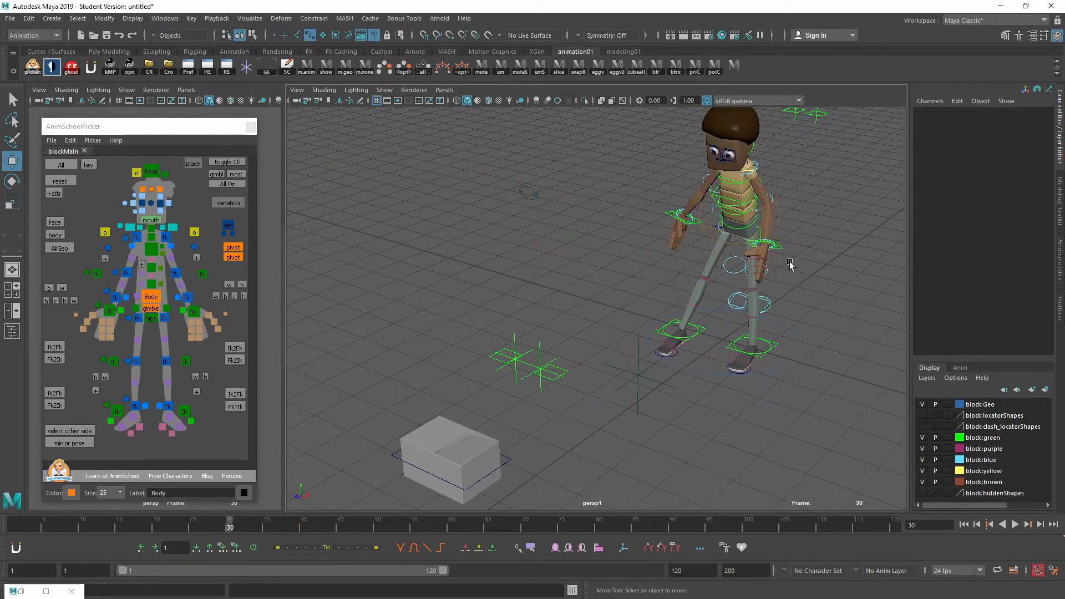
pyautogui.click(783, 251)
pyautogui.keyDown('alt'); pyautogui.moveTo(782, 251); pyautogui.dragTo(793, 311); pyautogui.keyUp('alt')
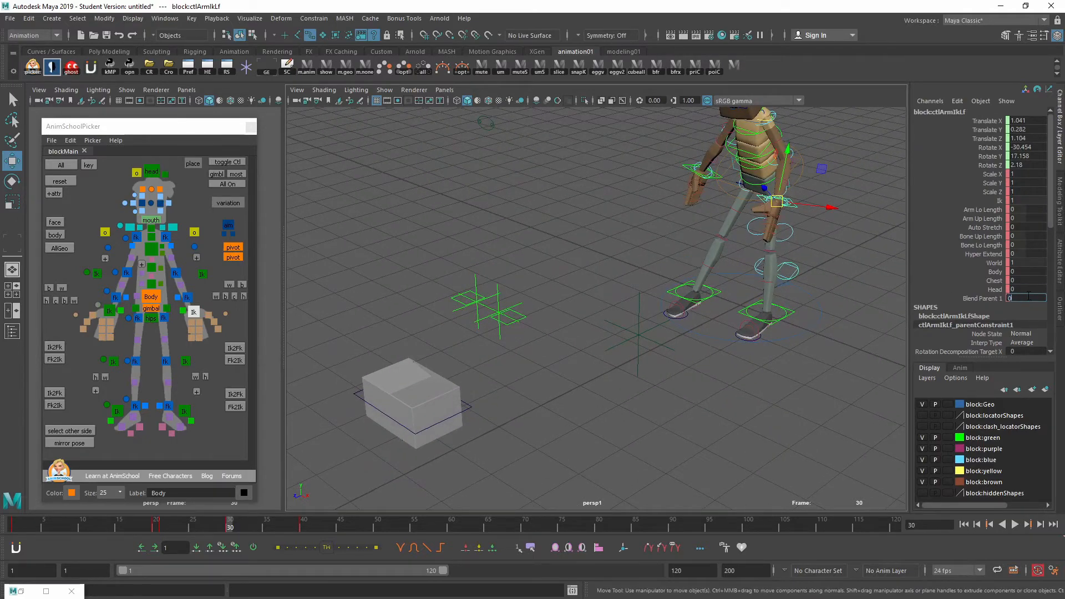
pyautogui.scroll(-5, 721, 327)
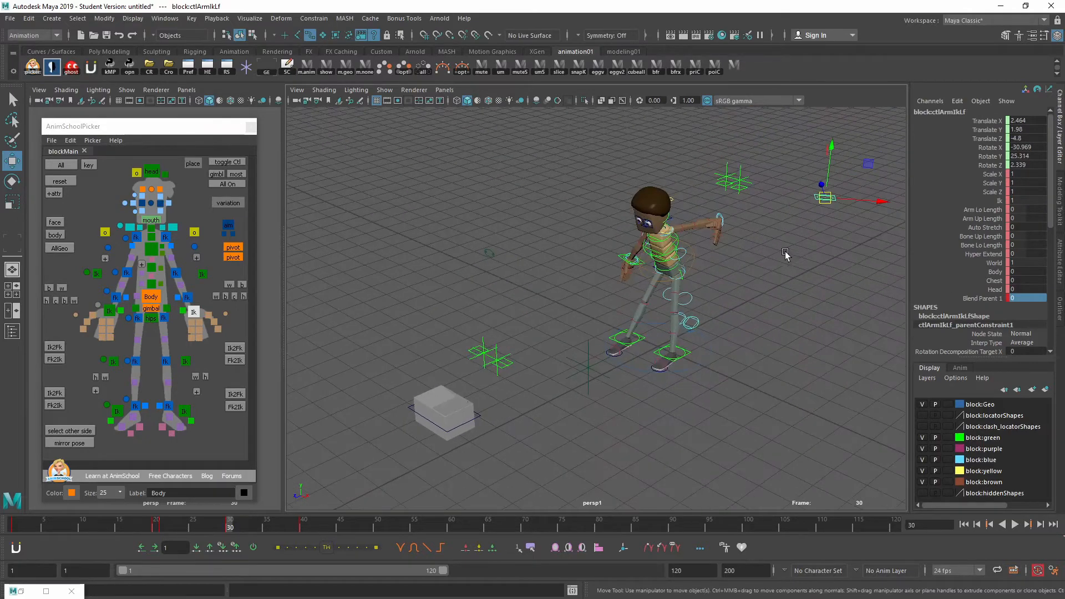
# Move the left hand's IK control back to the front of the character's hips at frame 30
pyautogui.keyDown('alt'); pyautogui.moveTo(819, 324); pyautogui.dragTo(774, 289); pyautogui.keyUp('alt')
pyautogui.moveTo(774, 286); pyautogui.dragTo(614, 319, button='middle')
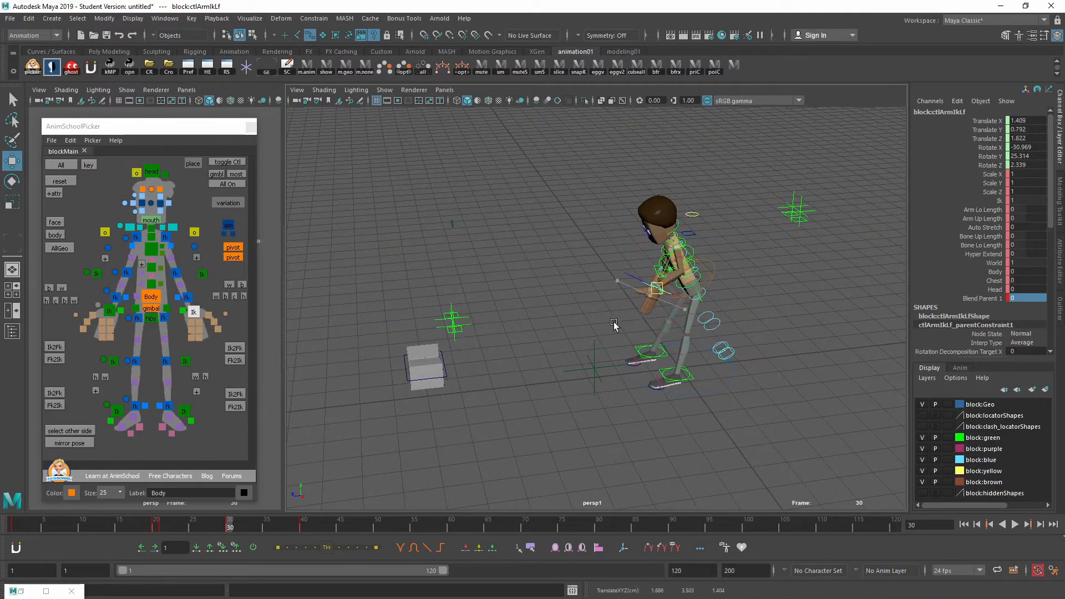
pyautogui.keyDown('alt'); pyautogui.moveTo(616, 326); pyautogui.dragTo(746, 334); pyautogui.keyUp('alt')
pyautogui.moveTo(746, 334)
pyautogui.mouseDown(button='middle')
pyautogui.moveTo(712, 342)
pyautogui.moveTo(725, 336)
pyautogui.mouseUp(button='middle')
pyautogui.keyDown('alt'); pyautogui.moveTo(716, 315); pyautogui.dragTo(655, 344); pyautogui.keyUp('alt')
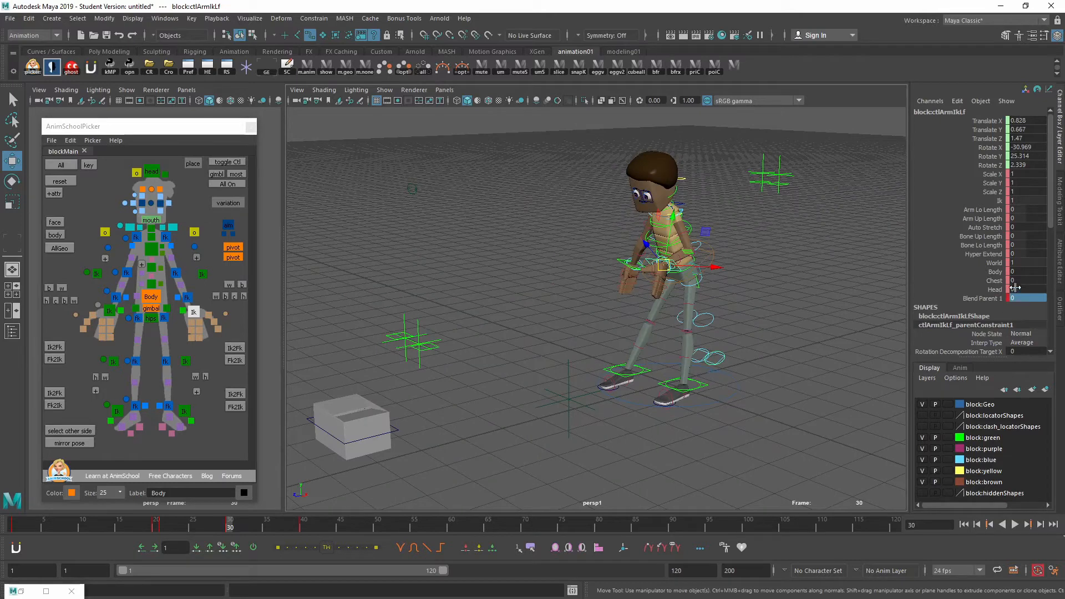
# Try moving the box at frame 30 and again at frame 40 to compare the hand's behaviour, undoing each move
pyautogui.keyDown('alt'); pyautogui.moveTo(541, 384); pyautogui.dragTo(567, 328, button='middle'); pyautogui.keyUp('alt')
pyautogui.click(466, 417)
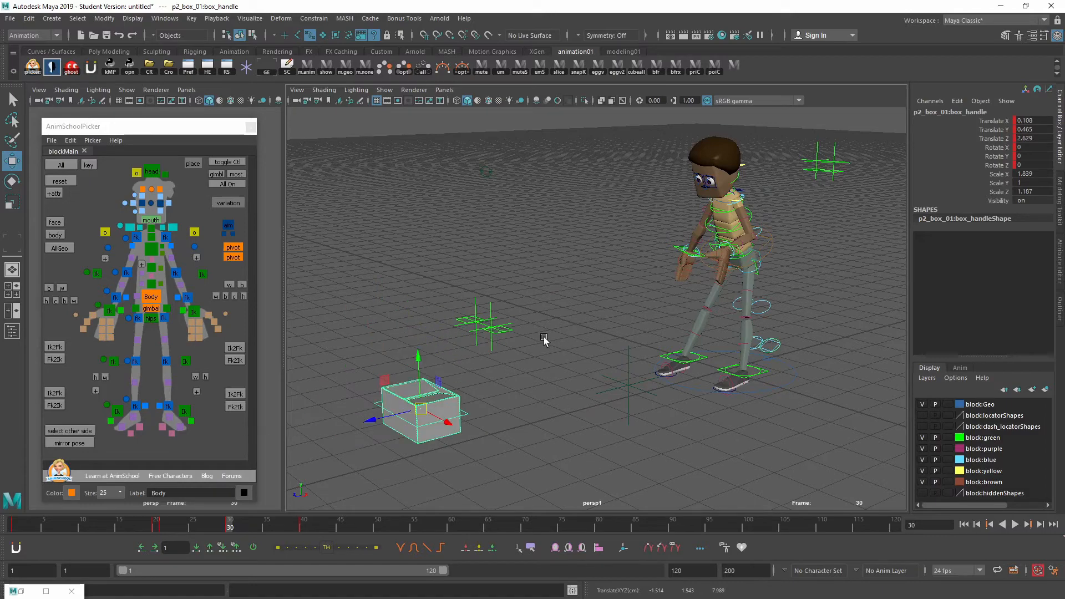
pyautogui.press('.')
pyautogui.keyDown('alt'); pyautogui.moveTo(544, 356); pyautogui.dragTo(549, 383); pyautogui.keyUp('alt')
pyautogui.keyDown('alt'); pyautogui.moveTo(549, 384); pyautogui.dragTo(728, 386, button='right'); pyautogui.keyUp('alt')
pyautogui.keyDown('alt'); pyautogui.moveTo(727, 385); pyautogui.dragTo(655, 351, button='middle'); pyautogui.keyUp('alt')
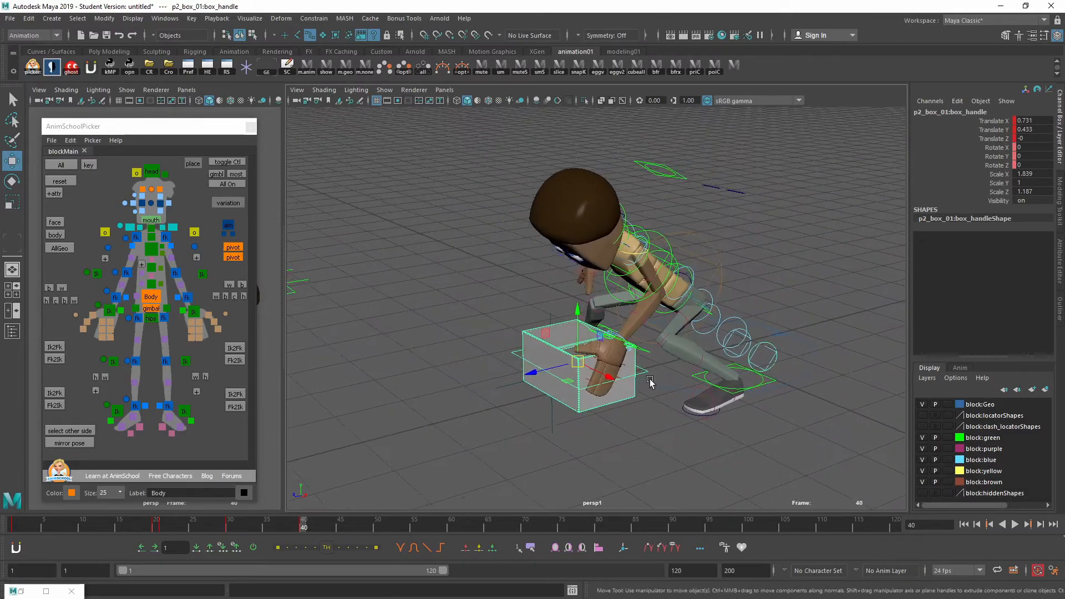
pyautogui.hotkey('ctrl', 'z')
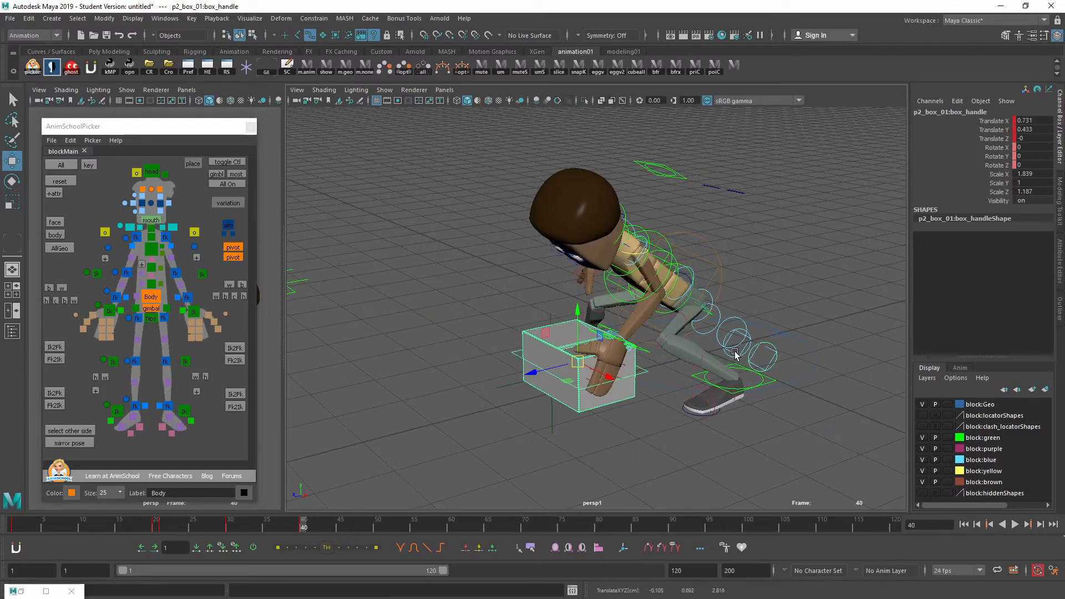
# Try moving the box at frame 30 and undo the move
pyautogui.press(',')
pyautogui.press(',')
pyautogui.keyDown('alt'); pyautogui.moveTo(620, 392); pyautogui.dragTo(542, 335, button='right'); pyautogui.keyUp('alt')
pyautogui.keyDown('alt'); pyautogui.moveTo(542, 335); pyautogui.dragTo(589, 359, button='middle'); pyautogui.keyUp('alt')
pyautogui.moveTo(584, 308); pyautogui.dragTo(744, 245, button='middle')
pyautogui.hotkey('ctrl', 'z')
pyautogui.hotkey('ctrl', 'z')
pyautogui.hotkey('ctrl', 'z')
pyautogui.hotkey('ctrl', 'z')
pyautogui.hotkey('ctrl', 'z')
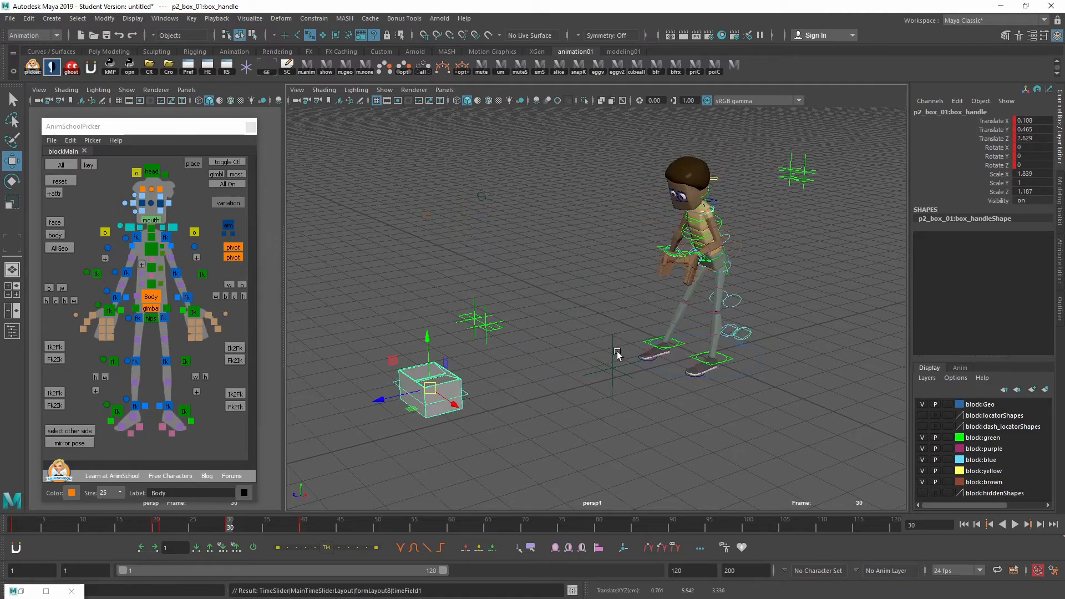
# Examine the left hand's contact with the box from several angles at frame 40
pyautogui.scroll(3, 606, 366)
pyautogui.keyDown('alt'); pyautogui.moveTo(607, 366); pyautogui.dragTo(600, 285, button='middle'); pyautogui.keyUp('alt')
pyautogui.keyDown('alt'); pyautogui.moveTo(599, 285); pyautogui.dragTo(645, 419, button='right'); pyautogui.keyUp('alt')
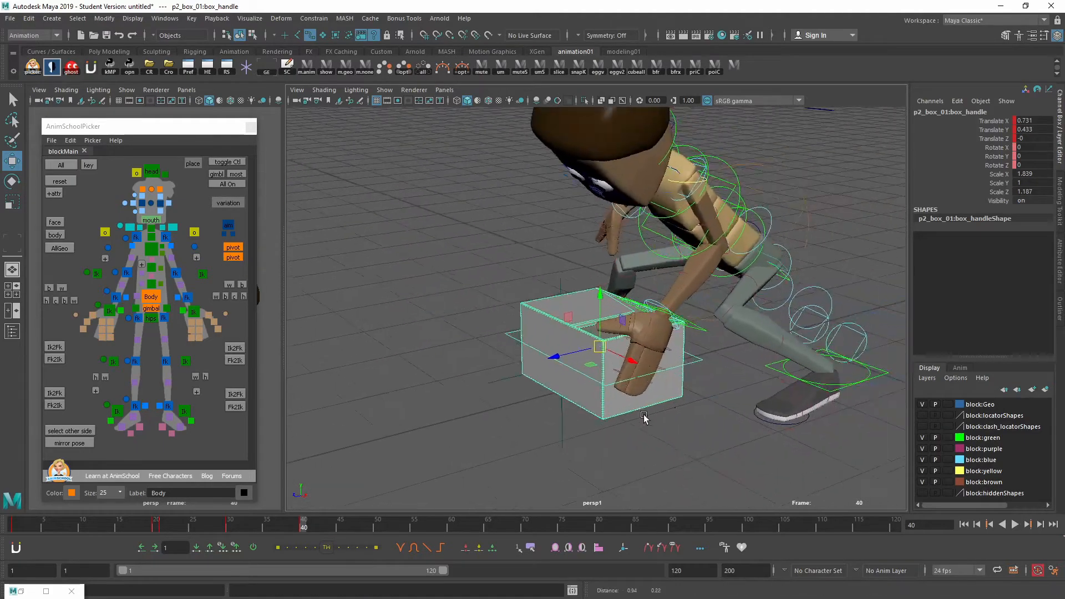
pyautogui.keyDown('alt'); pyautogui.moveTo(657, 419); pyautogui.dragTo(764, 433); pyautogui.keyUp('alt')
pyautogui.keyDown('alt'); pyautogui.moveTo(764, 433); pyautogui.dragTo(654, 413, button='right'); pyautogui.keyUp('alt')
pyautogui.keyDown('alt'); pyautogui.moveTo(655, 413); pyautogui.dragTo(697, 418); pyautogui.keyUp('alt')
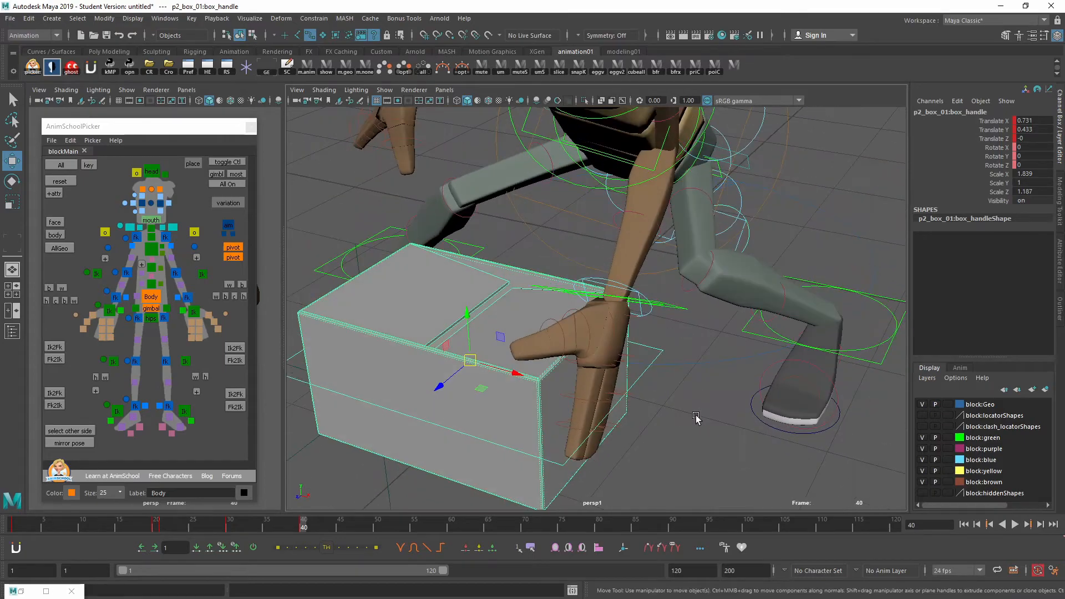
pyautogui.click(697, 419)
pyautogui.keyDown('alt'); pyautogui.moveTo(649, 382); pyautogui.dragTo(658, 371, button='middle'); pyautogui.keyUp('alt')
pyautogui.click(664, 337)
pyautogui.keyDown('alt'); pyautogui.moveTo(673, 379); pyautogui.dragTo(681, 385); pyautogui.keyUp('alt')
pyautogui.keyDown('alt'); pyautogui.moveTo(680, 385); pyautogui.dragTo(777, 383, button='middle'); pyautogui.keyUp('alt')
pyautogui.keyDown('alt'); pyautogui.moveTo(777, 383); pyautogui.dragTo(496, 406, button='right'); pyautogui.keyUp('alt')
pyautogui.keyDown('alt'); pyautogui.moveTo(495, 407); pyautogui.dragTo(603, 409); pyautogui.keyUp('alt')
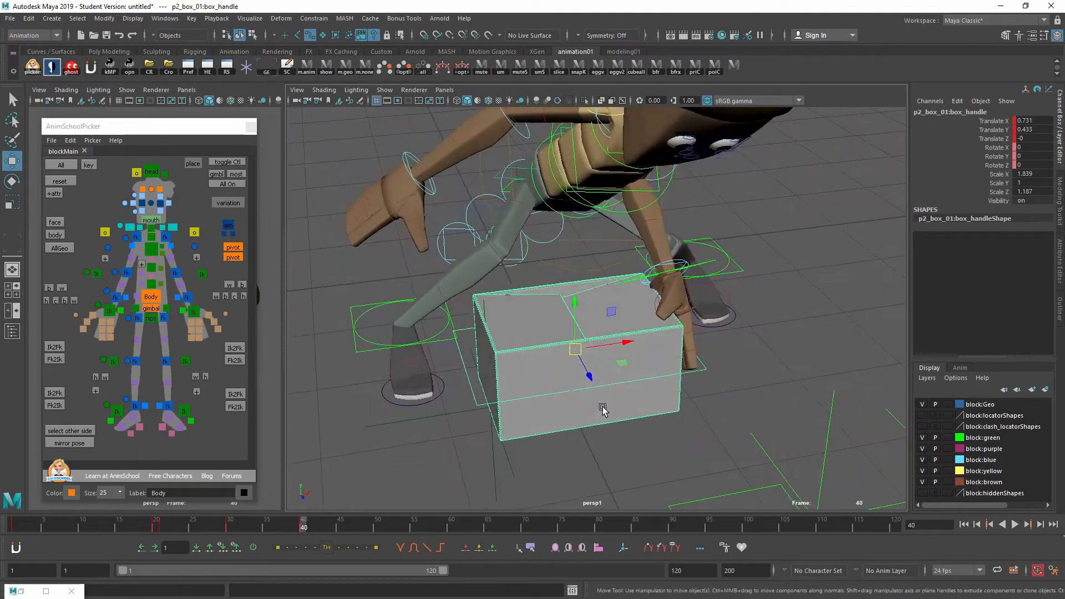
# Tilt the box by rotating the locator at its lower corner about 16.5 degrees in Z, declining the autosave
pyautogui.click(457, 417)
pyautogui.keyDown('alt'); pyautogui.moveTo(533, 409); pyautogui.dragTo(584, 392, button='middle'); pyautogui.keyUp('alt')
pyautogui.keyDown('alt'); pyautogui.moveTo(583, 391); pyautogui.dragTo(692, 363, button='right'); pyautogui.keyUp('alt')
pyautogui.keyDown('alt'); pyautogui.moveTo(692, 363); pyautogui.dragTo(675, 356); pyautogui.keyUp('alt')
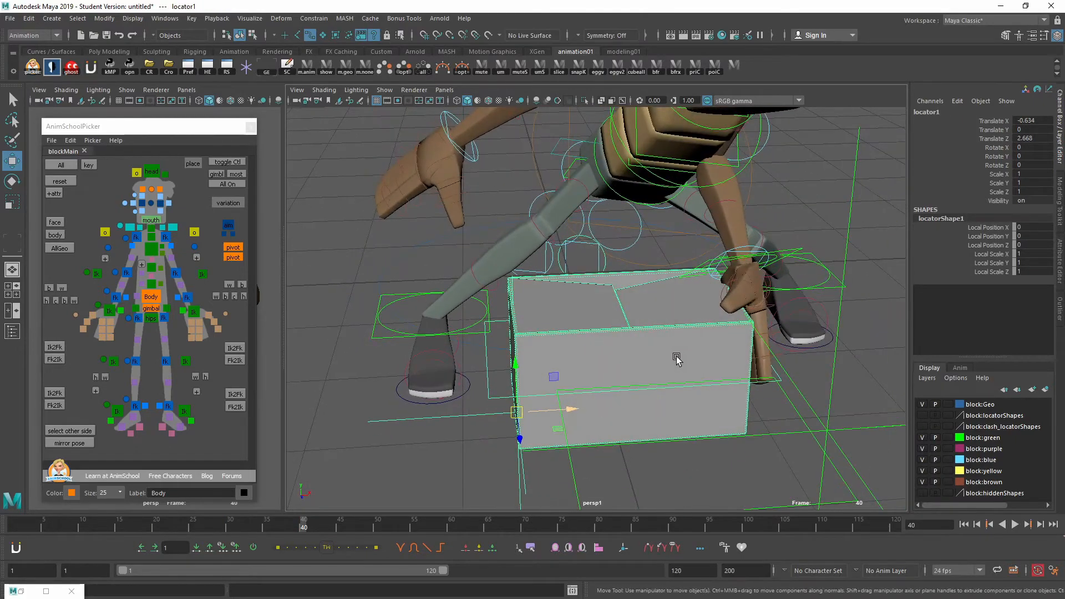
pyautogui.keyDown('alt'); pyautogui.moveTo(536, 369); pyautogui.dragTo(756, 440); pyautogui.keyUp('alt')
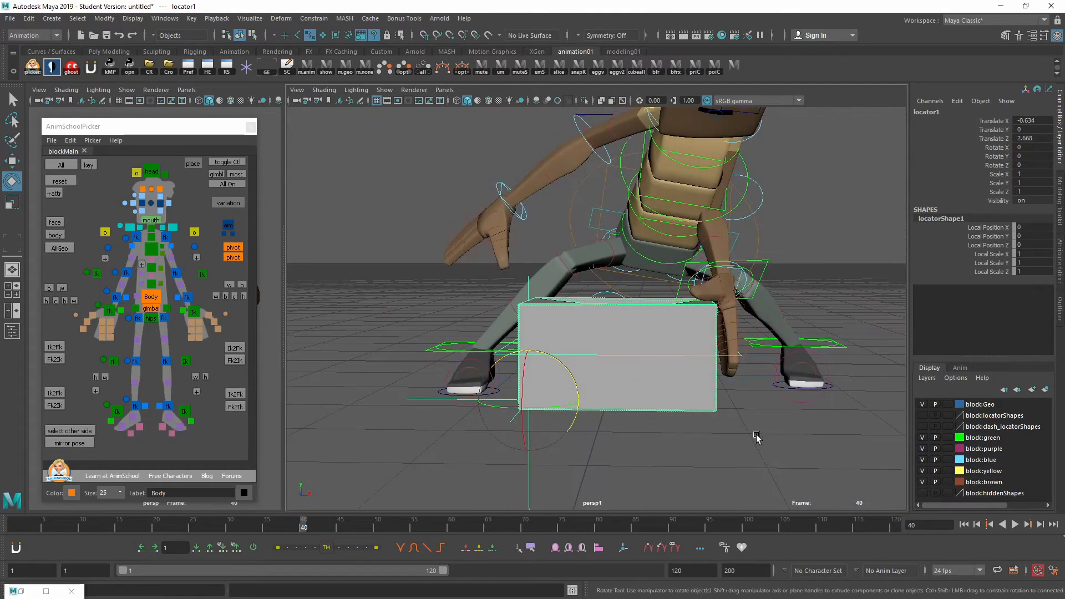
pyautogui.moveTo(779, 448); pyautogui.dragTo(800, 362, button='middle')
pyautogui.moveTo(776, 266); pyautogui.dragTo(715, 310, button='middle')
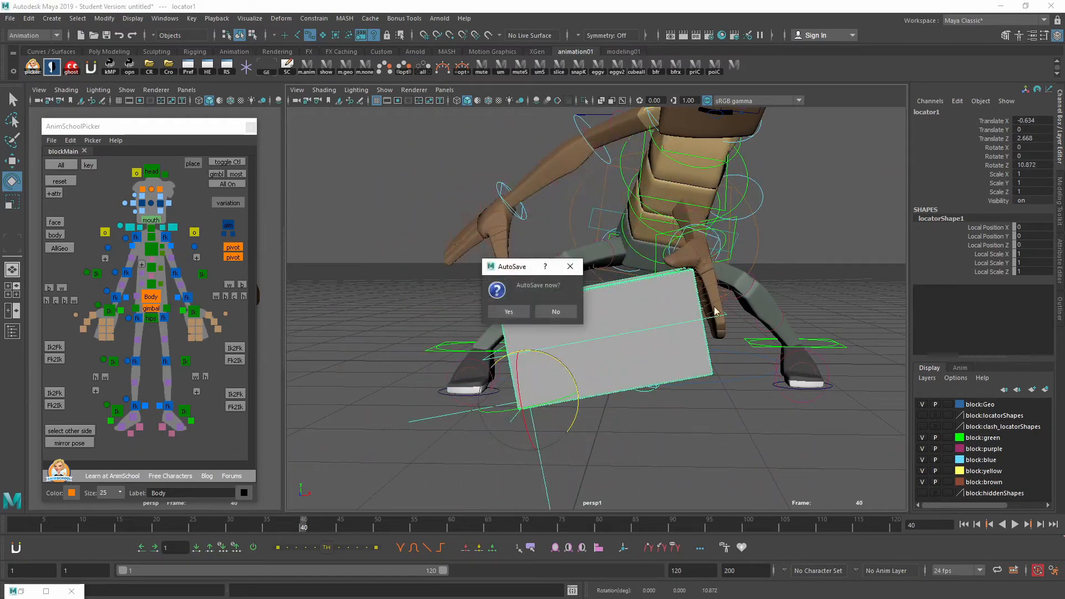
pyautogui.click(556, 312)
pyautogui.moveTo(625, 300); pyautogui.dragTo(649, 228, button='middle')
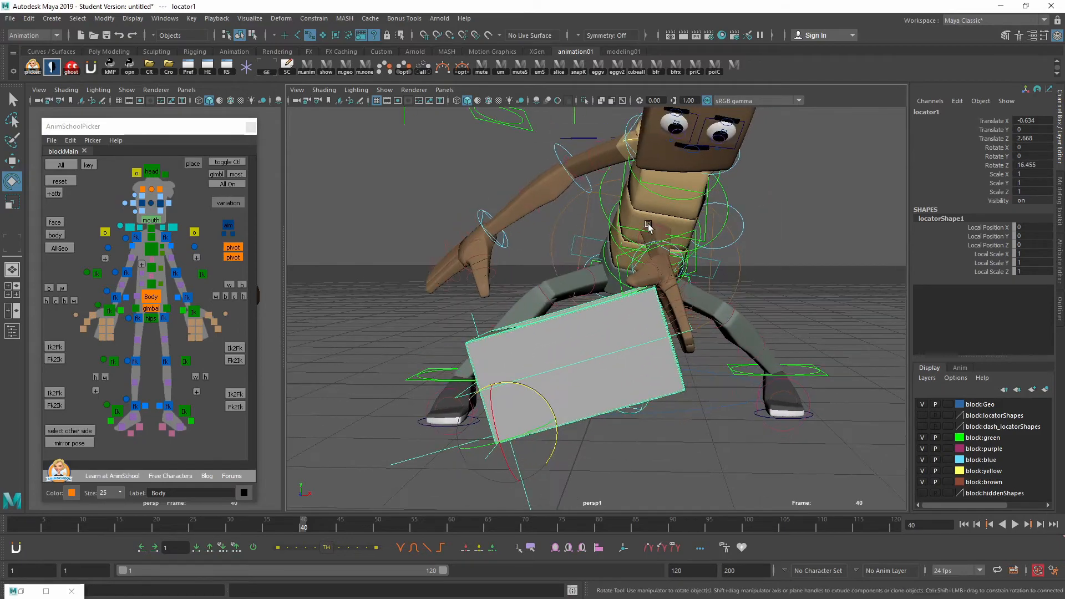
# Move the left arm's pole vector control to about X 3.795, Y -3.87, Z 2.974 to redirect the elbow
pyautogui.keyDown('alt'); pyautogui.moveTo(649, 228); pyautogui.dragTo(692, 294); pyautogui.keyUp('alt')
pyautogui.scroll(-3, 673, 349)
pyautogui.scroll(-5, 692, 294)
pyautogui.keyDown('alt'); pyautogui.moveTo(660, 340); pyautogui.dragTo(718, 339); pyautogui.keyUp('alt')
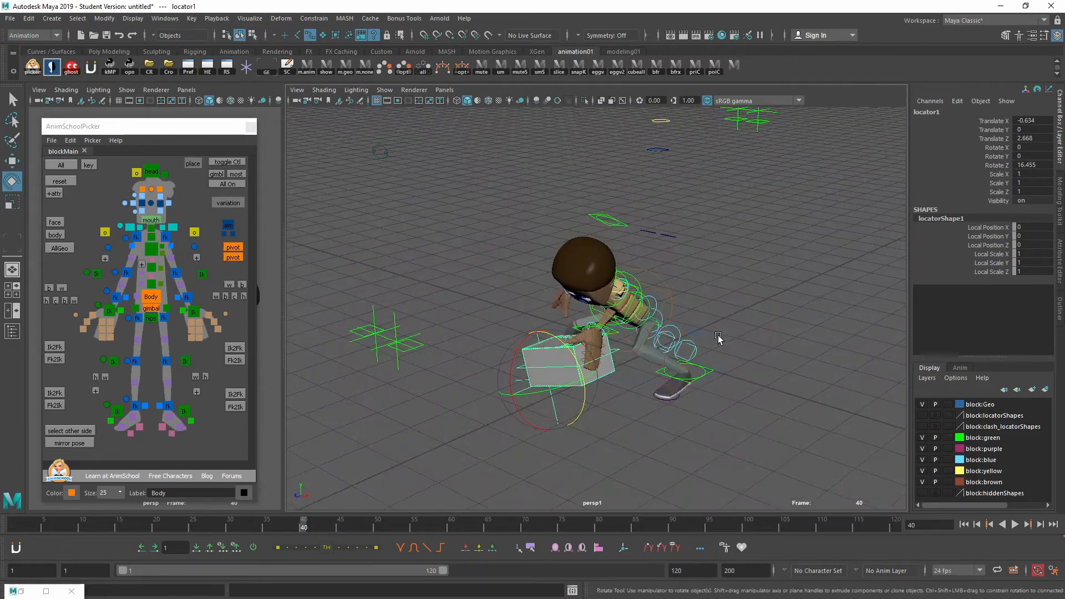
pyautogui.click(762, 113)
pyautogui.press('w')
pyautogui.keyDown('alt'); pyautogui.moveTo(762, 113); pyautogui.dragTo(673, 315); pyautogui.keyUp('alt')
pyautogui.moveTo(748, 359); pyautogui.dragTo(756, 359, button='middle')
pyautogui.scroll(4, 758, 359)
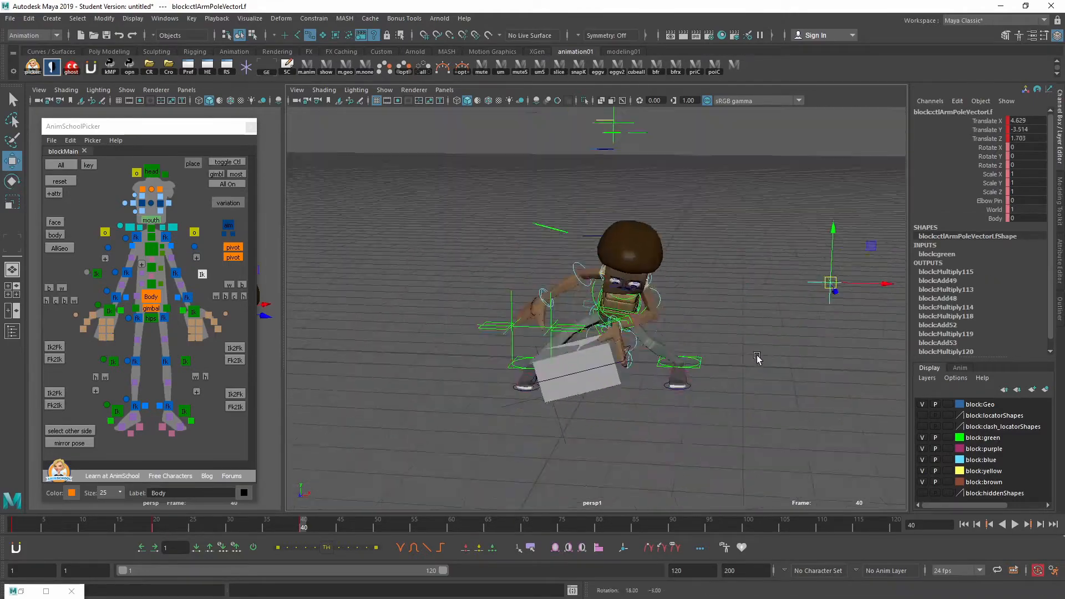
pyautogui.keyDown('alt'); pyautogui.moveTo(758, 359); pyautogui.dragTo(735, 358); pyautogui.keyUp('alt')
pyautogui.moveTo(735, 358); pyautogui.dragTo(647, 364, button='middle')
pyautogui.keyDown('alt'); pyautogui.moveTo(646, 364); pyautogui.dragTo(520, 334); pyautogui.keyUp('alt')
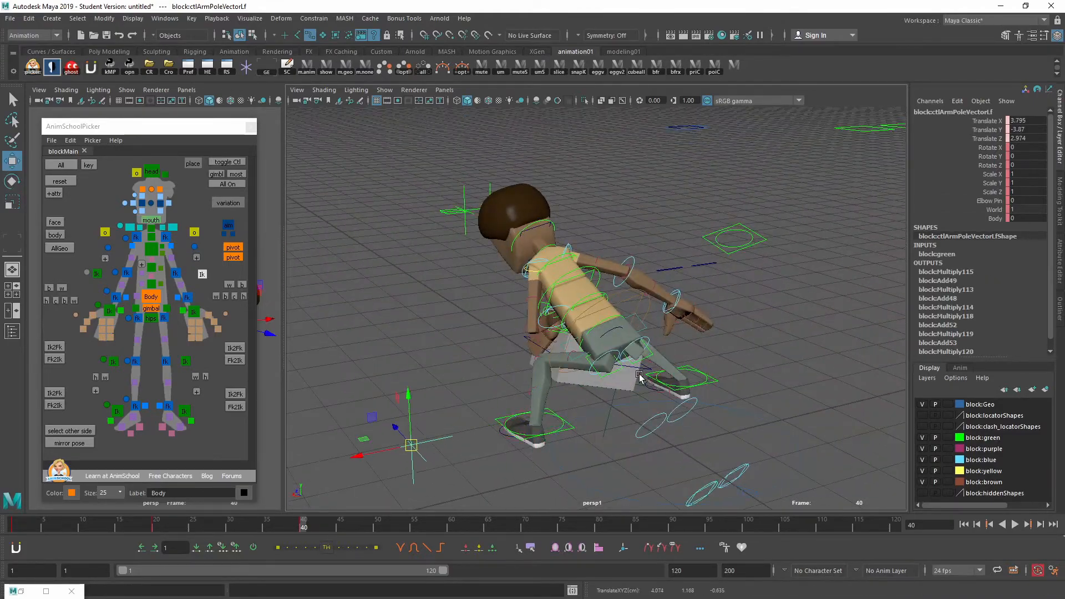
# Move the left hand's gimbal control slightly to reposition the palm against the box's upper edge
pyautogui.scroll(8, 640, 377)
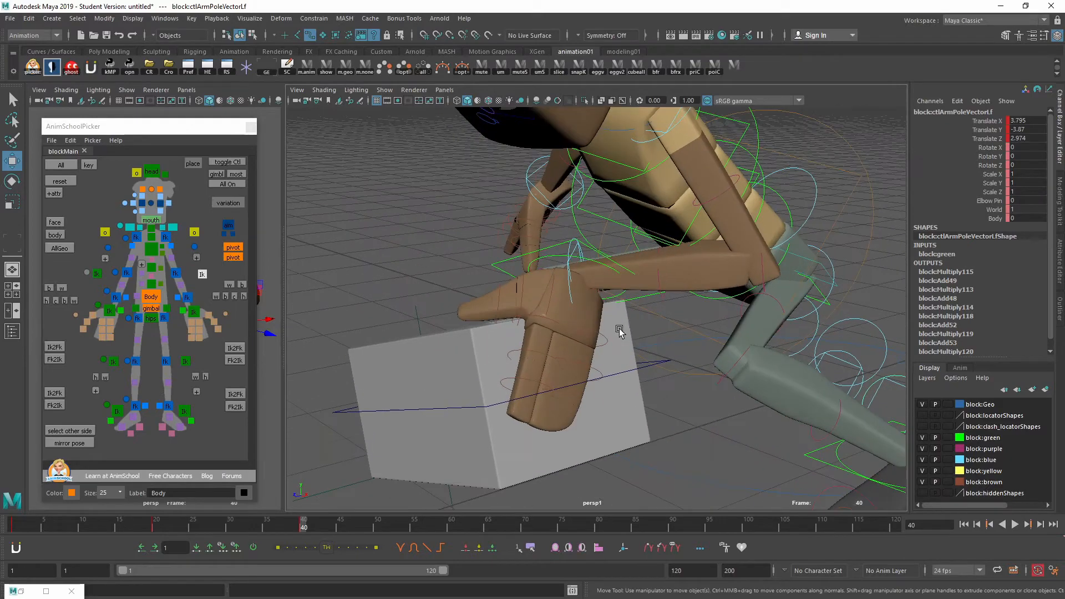
pyautogui.click(580, 276)
pyautogui.keyDown('alt'); pyautogui.moveTo(580, 276); pyautogui.dragTo(653, 332); pyautogui.keyUp('alt')
pyautogui.press('e')
pyautogui.moveTo(653, 331); pyautogui.dragTo(633, 335, button='middle')
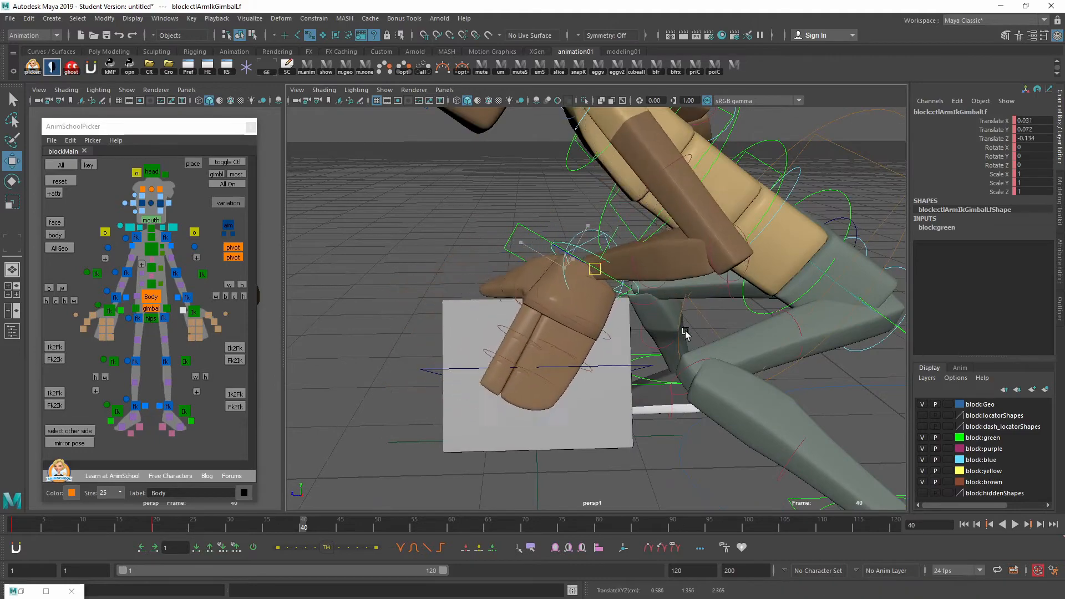
pyautogui.keyDown('alt'); pyautogui.moveTo(602, 327); pyautogui.dragTo(699, 364); pyautogui.keyUp('alt')
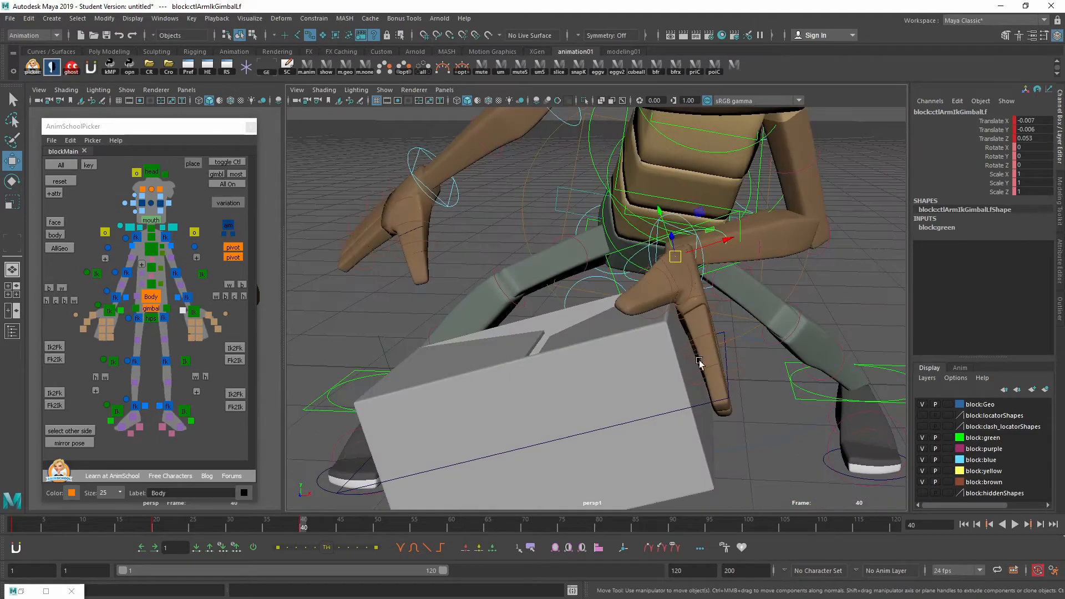
pyautogui.keyDown('alt'); pyautogui.moveTo(700, 364); pyautogui.dragTo(702, 376, button='right'); pyautogui.keyUp('alt')
pyautogui.keyDown('alt'); pyautogui.moveTo(701, 376); pyautogui.dragTo(723, 334); pyautogui.keyUp('alt')
pyautogui.moveTo(723, 334); pyautogui.dragTo(723, 345, button='middle')
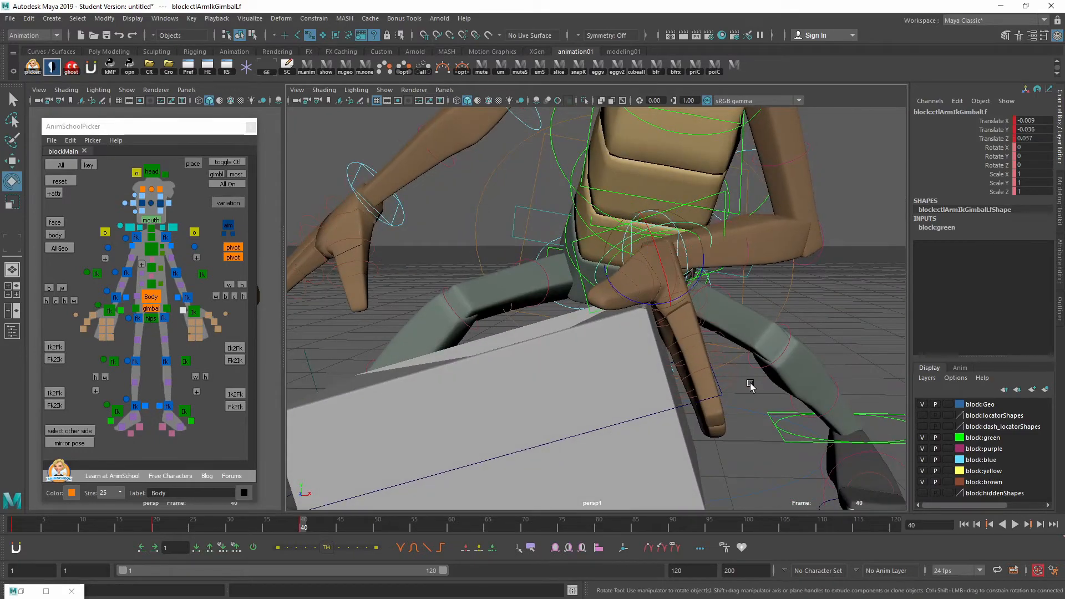
# Rotate the left hand's gimbal control to about -46.7, -19.5, 18.7 degrees and move it so the hand lies on the box
pyautogui.moveTo(671, 247)
pyautogui.keyDown('alt'); pyautogui.mouseDown()
pyautogui.moveTo(571, 321)
pyautogui.moveTo(476, 349)
pyautogui.moveTo(678, 228)
pyautogui.mouseUp(); pyautogui.keyUp('alt')
pyautogui.keyDown('alt'); pyautogui.moveTo(547, 337); pyautogui.dragTo(644, 398); pyautogui.keyUp('alt')
pyautogui.moveTo(644, 397); pyautogui.dragTo(751, 361, button='middle')
pyautogui.press('w')
pyautogui.keyDown('alt'); pyautogui.moveTo(751, 361); pyautogui.dragTo(604, 373, button='right'); pyautogui.keyUp('alt')
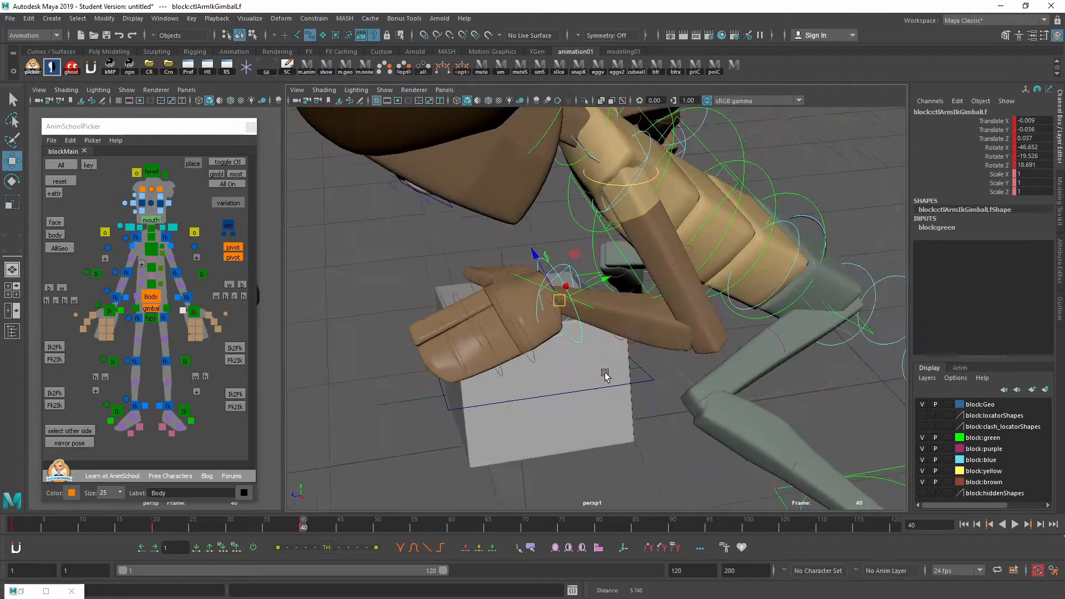
pyautogui.keyDown('alt'); pyautogui.moveTo(604, 373); pyautogui.dragTo(757, 345); pyautogui.keyUp('alt')
pyautogui.moveTo(757, 346); pyautogui.dragTo(782, 374, button='middle')
pyautogui.keyDown('alt'); pyautogui.moveTo(782, 375); pyautogui.dragTo(654, 373); pyautogui.keyUp('alt')
# Rotate the locator at the box's lower corner further, to about 22.6 degrees in Z
pyautogui.click(646, 355)
pyautogui.press('e')
pyautogui.keyDown('alt'); pyautogui.moveTo(399, 431); pyautogui.dragTo(445, 452); pyautogui.keyUp('alt')
pyautogui.click(423, 465)
pyautogui.moveTo(493, 425); pyautogui.dragTo(679, 369)
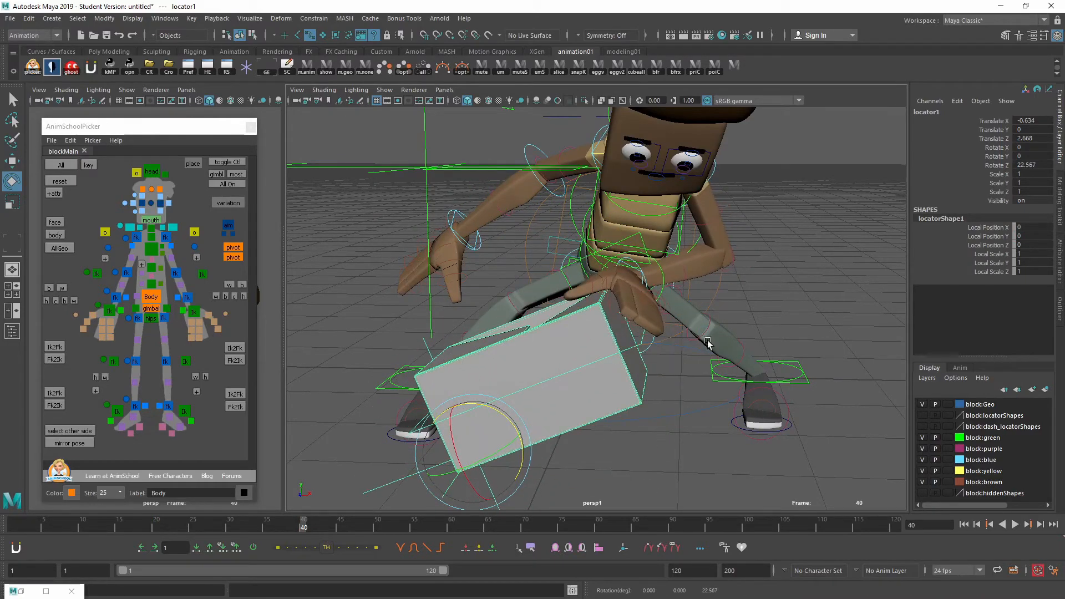
# Move the character's Body control to about X 0.026, Y -1.402, Z 1.535 at frame 40
pyautogui.keyDown('alt'); pyautogui.moveTo(708, 294); pyautogui.dragTo(612, 321, button='right'); pyautogui.keyUp('alt')
pyautogui.keyDown('alt'); pyautogui.moveTo(612, 321); pyautogui.dragTo(613, 327); pyautogui.keyUp('alt')
pyautogui.click(543, 237)
pyautogui.press('w')
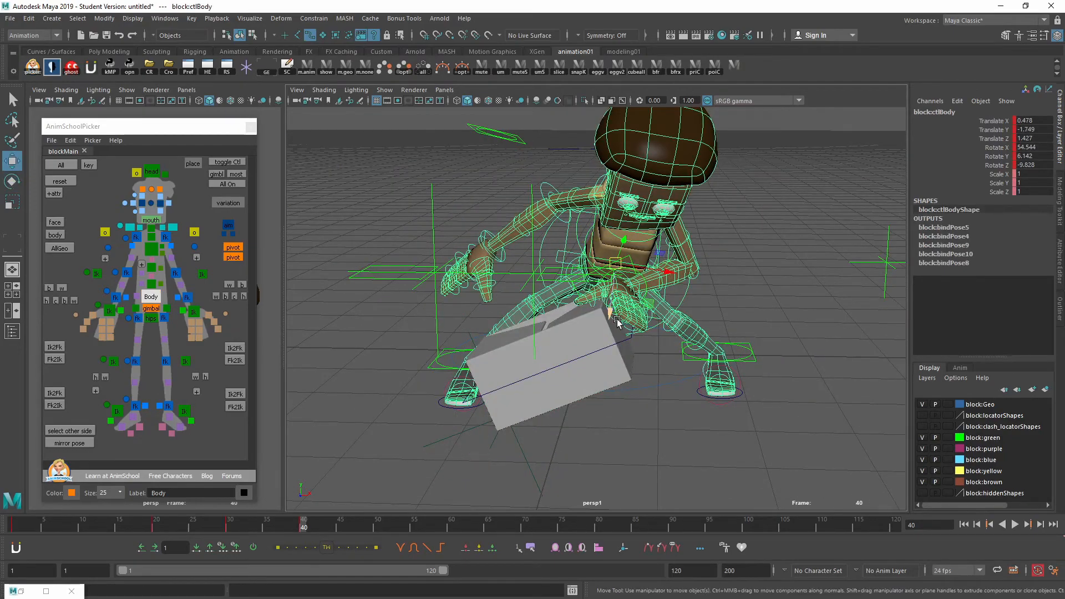
pyautogui.keyDown('alt'); pyautogui.moveTo(715, 383); pyautogui.dragTo(706, 352); pyautogui.keyUp('alt')
pyautogui.moveTo(705, 354); pyautogui.dragTo(657, 326, button='middle')
pyautogui.keyDown('alt'); pyautogui.moveTo(658, 326); pyautogui.dragTo(618, 373); pyautogui.keyUp('alt')
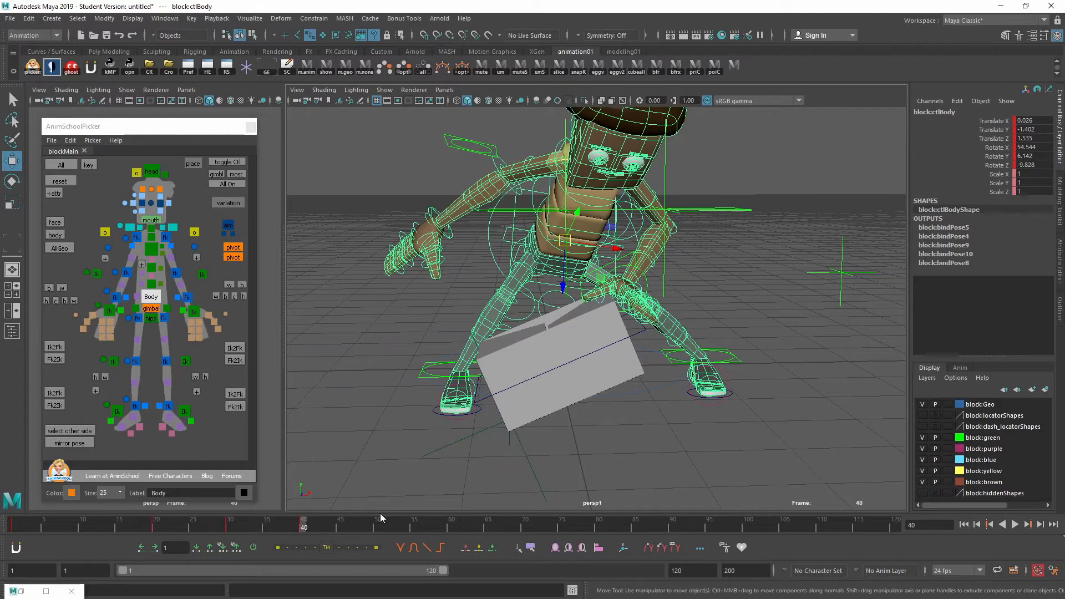
# Set the box-corner locator's Rotate Z to 0 and key its three rotation channels at frame 40
pyautogui.click(471, 435)
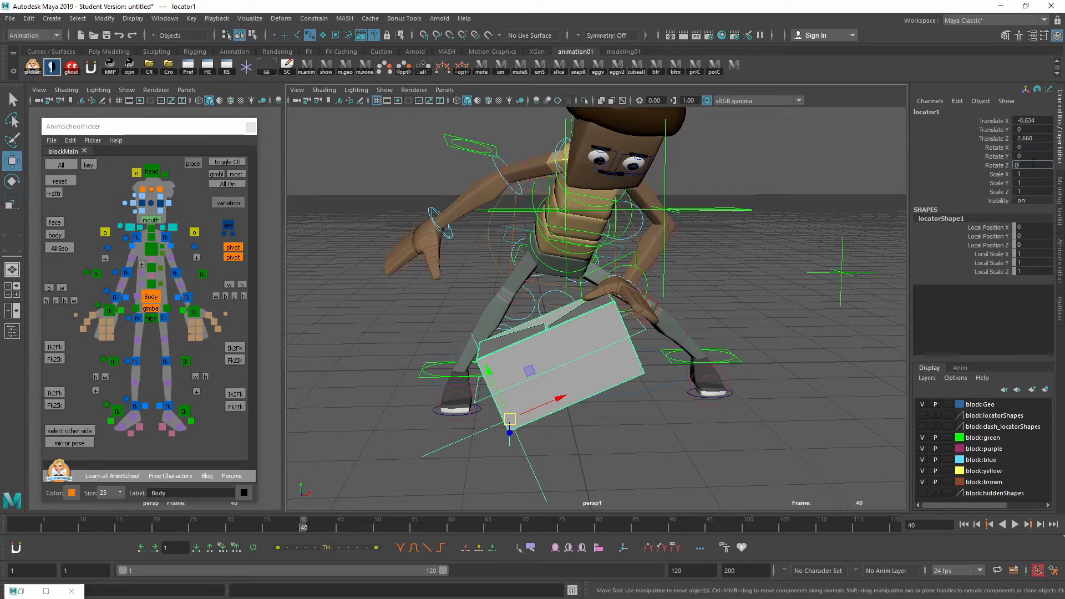
pyautogui.press('Return')
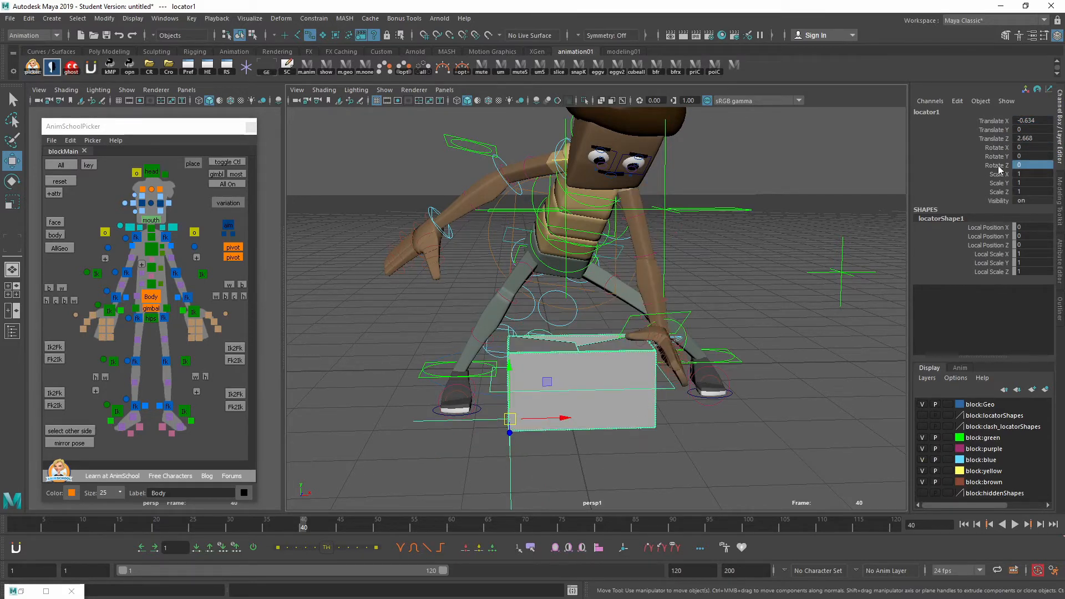
pyautogui.moveTo(1000, 165); pyautogui.dragTo(999, 149)
pyautogui.rightClick(999, 148)
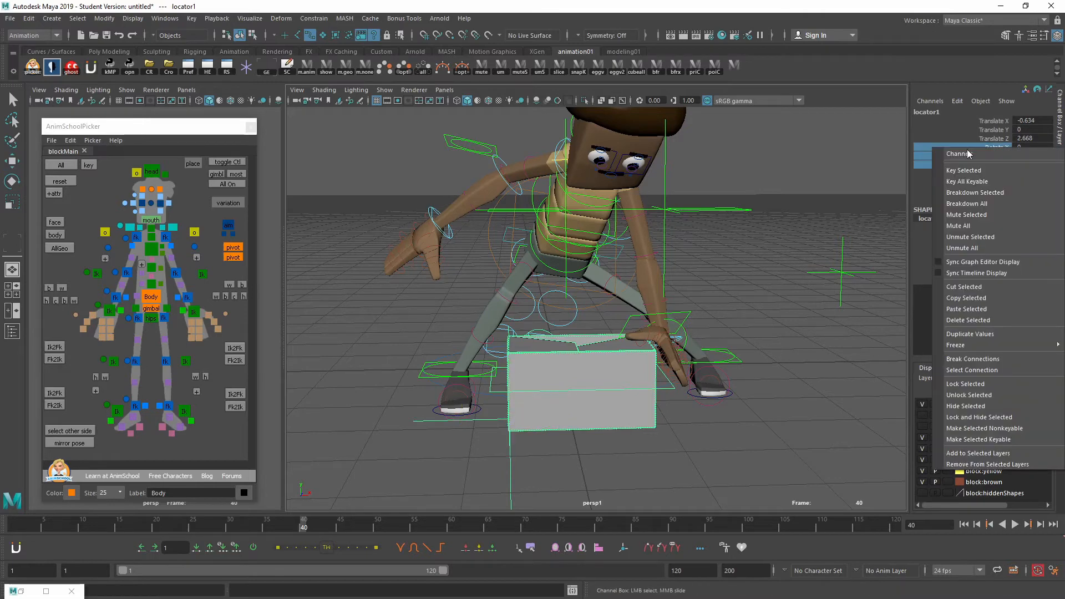
# Rotate the box-corner locator about 31.6 degrees in Z at frame 50 and preview the tilting box
pyautogui.click(378, 527)
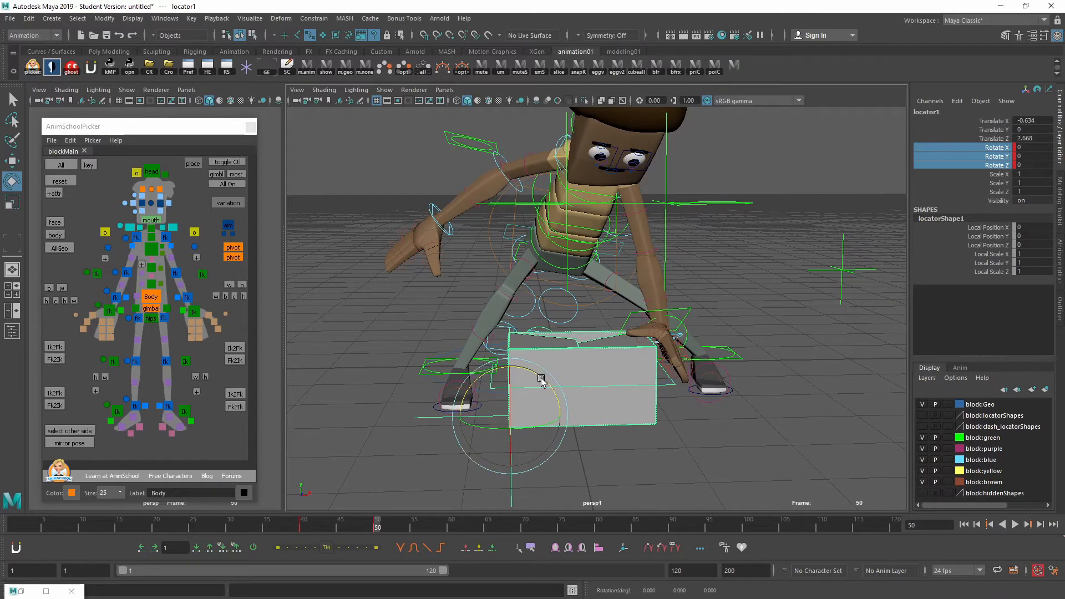
pyautogui.moveTo(541, 380); pyautogui.dragTo(701, 417)
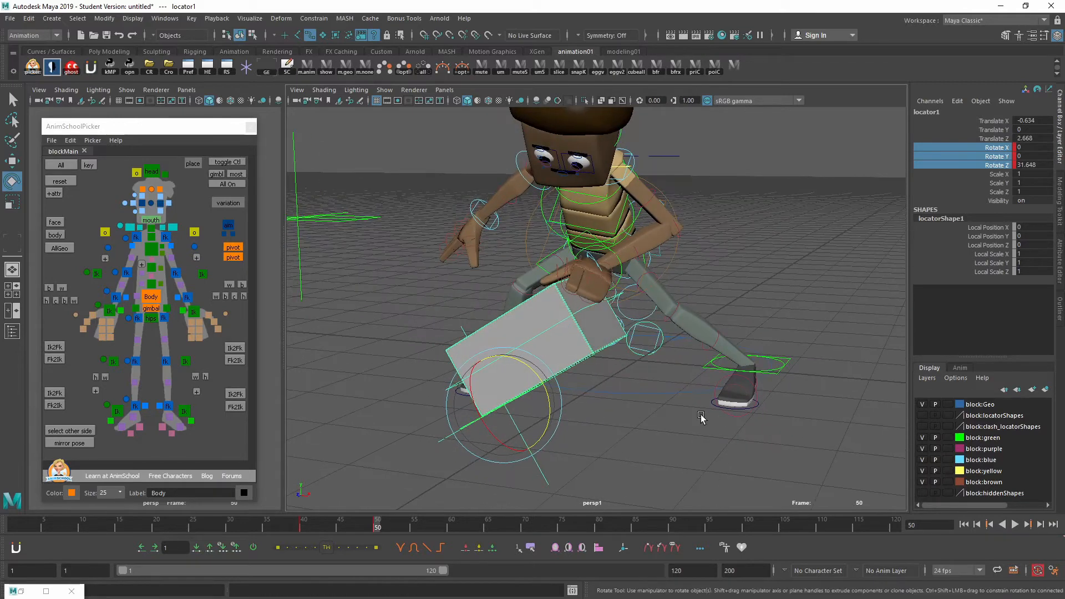
pyautogui.press('k')
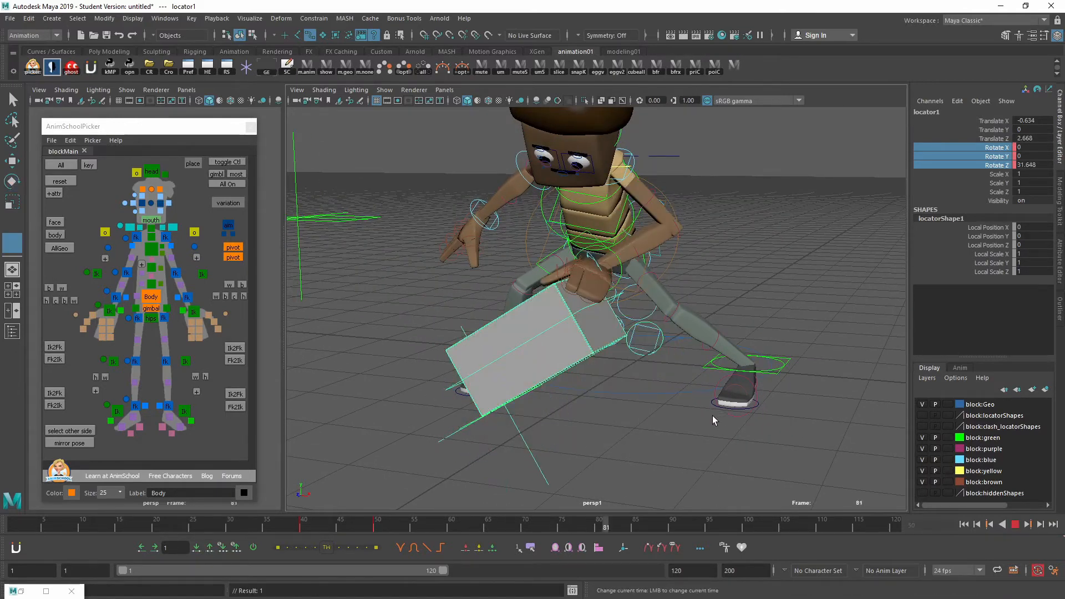
pyautogui.moveTo(581, 402)
pyautogui.mouseDown()
pyautogui.moveTo(492, 404)
pyautogui.moveTo(571, 413)
pyautogui.moveTo(528, 408)
pyautogui.moveTo(568, 403)
pyautogui.mouseUp()
# Key the left hand's IK control and gimbal control at frame 50
pyautogui.keyDown('alt'); pyautogui.moveTo(599, 347); pyautogui.dragTo(595, 374, button='middle'); pyautogui.keyUp('alt')
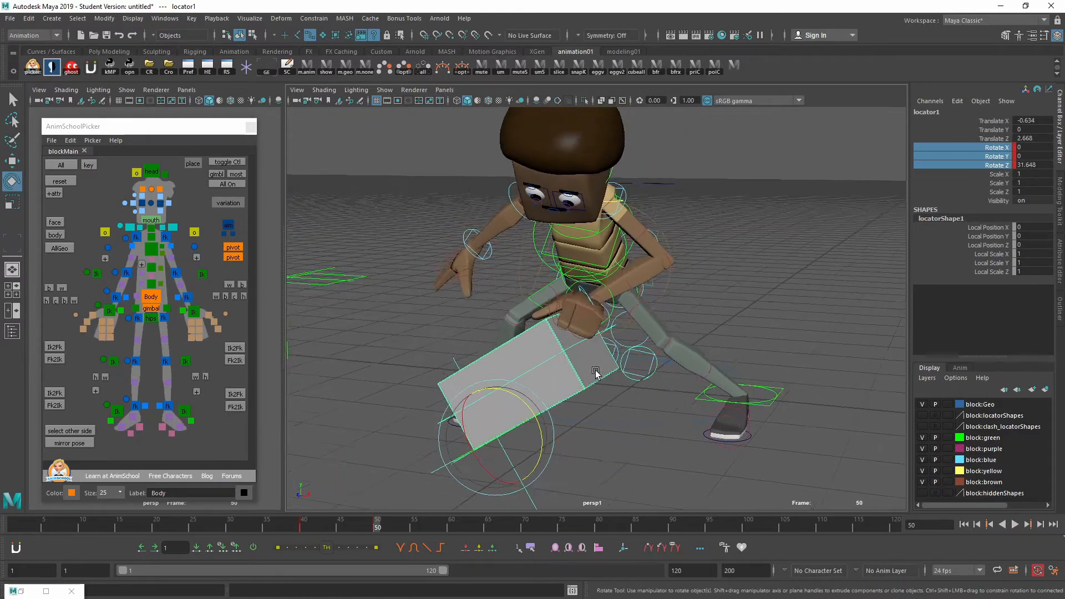
pyautogui.keyDown('alt'); pyautogui.moveTo(595, 373); pyautogui.dragTo(549, 409); pyautogui.keyUp('alt')
pyautogui.click(530, 270)
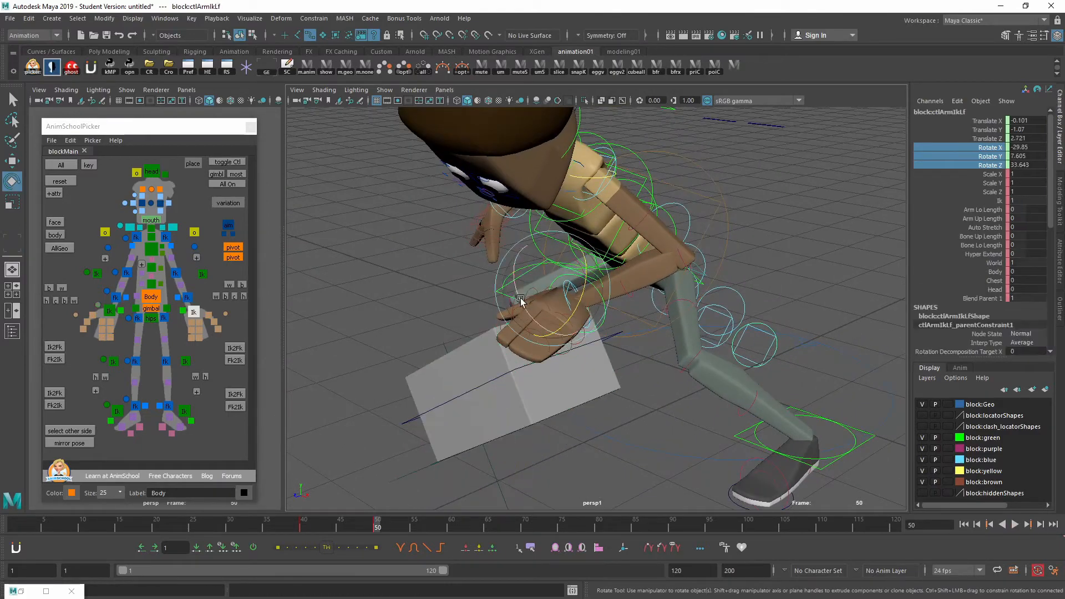
pyautogui.keyDown('alt'); pyautogui.moveTo(530, 270); pyautogui.dragTo(574, 348); pyautogui.keyUp('alt')
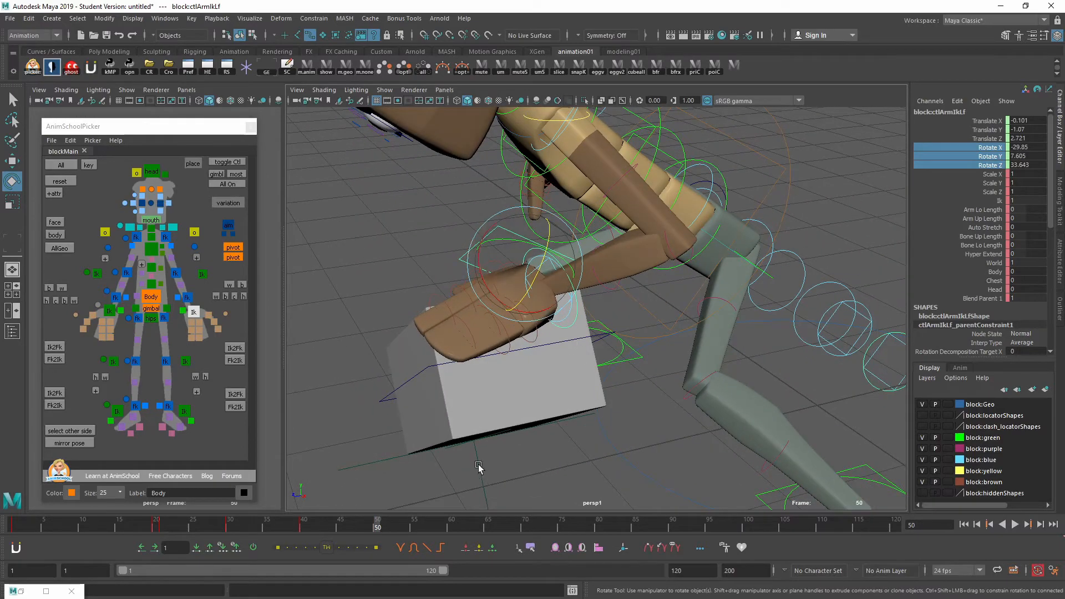
pyautogui.keyDown('alt'); pyautogui.moveTo(592, 285); pyautogui.dragTo(578, 321); pyautogui.keyUp('alt')
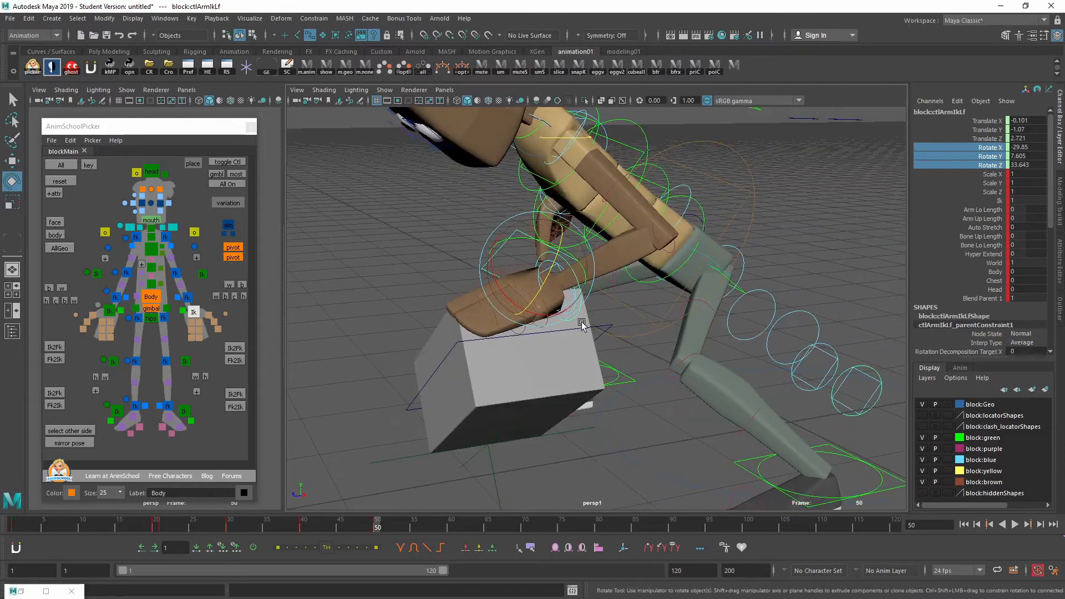
pyautogui.click(590, 361)
pyautogui.keyDown('alt'); pyautogui.moveTo(589, 361); pyautogui.dragTo(554, 273); pyautogui.keyUp('alt')
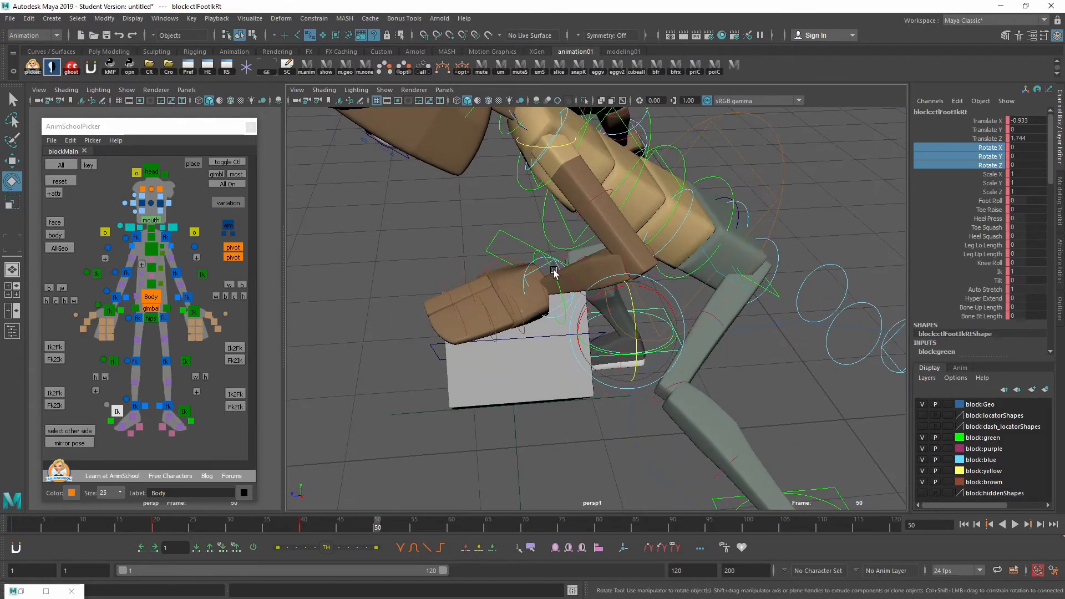
pyautogui.click(564, 296)
pyautogui.keyDown('alt'); pyautogui.moveTo(555, 316); pyautogui.dragTo(485, 251); pyautogui.keyUp('alt')
pyautogui.click(521, 298)
# Set all translate and rotate channels of the left hand's gimbal control to 0 at frame 40
pyautogui.press(',')
pyautogui.keyDown('alt'); pyautogui.moveTo(542, 401); pyautogui.dragTo(555, 447); pyautogui.keyUp('alt')
pyautogui.click(649, 431)
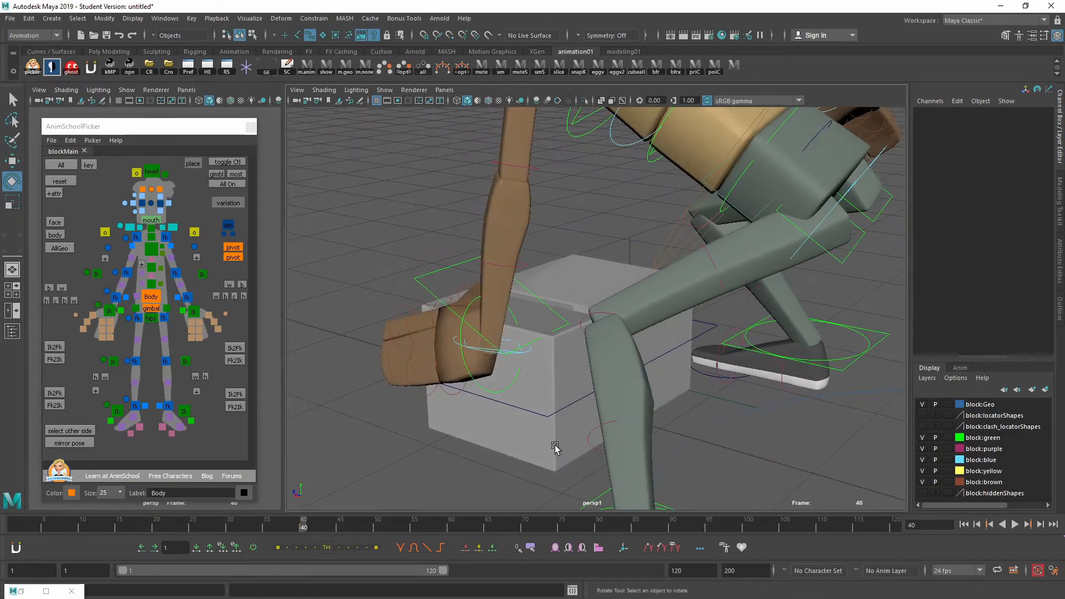
pyautogui.click(475, 299)
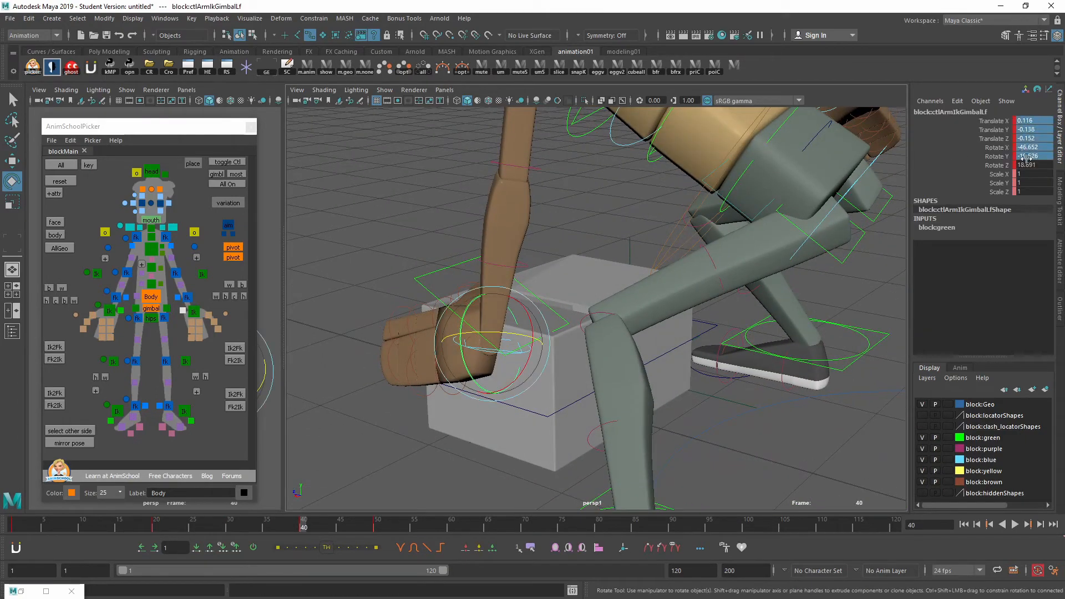
pyautogui.write('0')
pyautogui.press('Return')
# Scrub through the animation to examine how the left hand follows the tilting box between frames 40 and 50
pyautogui.keyDown('alt'); pyautogui.moveTo(527, 282); pyautogui.dragTo(556, 311); pyautogui.keyUp('alt')
pyautogui.press('k')
pyautogui.moveTo(579, 369); pyautogui.dragTo(636, 379)
pyautogui.press('k')
pyautogui.moveTo(633, 379)
pyautogui.mouseDown()
pyautogui.moveTo(611, 378)
pyautogui.moveTo(650, 377)
pyautogui.mouseUp()
pyautogui.keyDown('alt'); pyautogui.moveTo(565, 359); pyautogui.dragTo(612, 371); pyautogui.keyUp('alt')
pyautogui.press('k')
pyautogui.hotkey('alt', 'shift', 'v')
pyautogui.press(',')
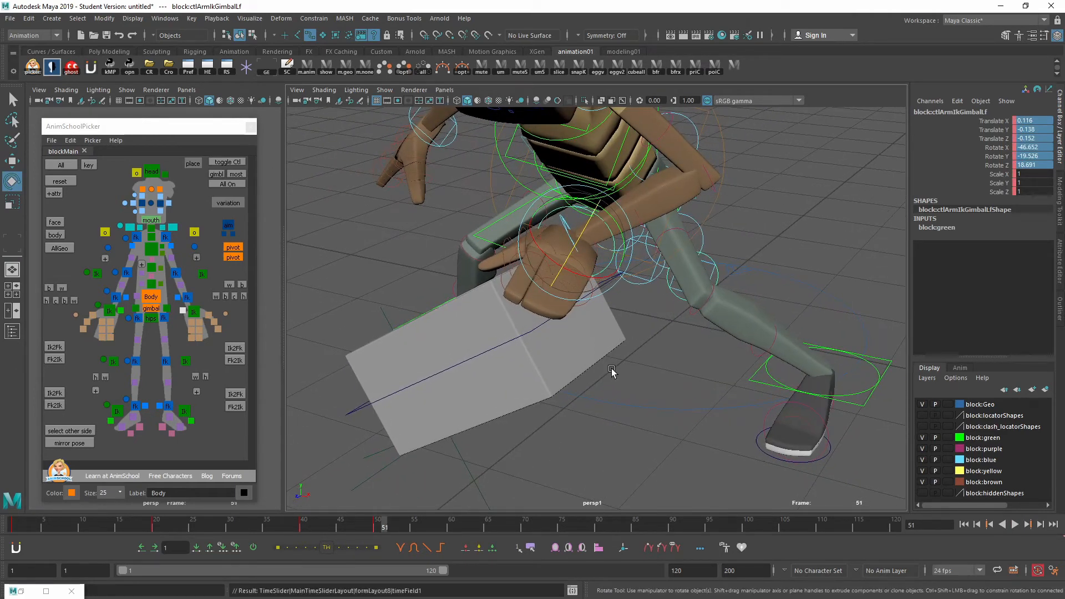
# On the left hand's IK control, keep Blend Parent 1 at 1 on frame 50 and key it at 0 on frame 51
pyautogui.keyDown('alt'); pyautogui.moveTo(607, 373); pyautogui.dragTo(640, 341); pyautogui.keyUp('alt')
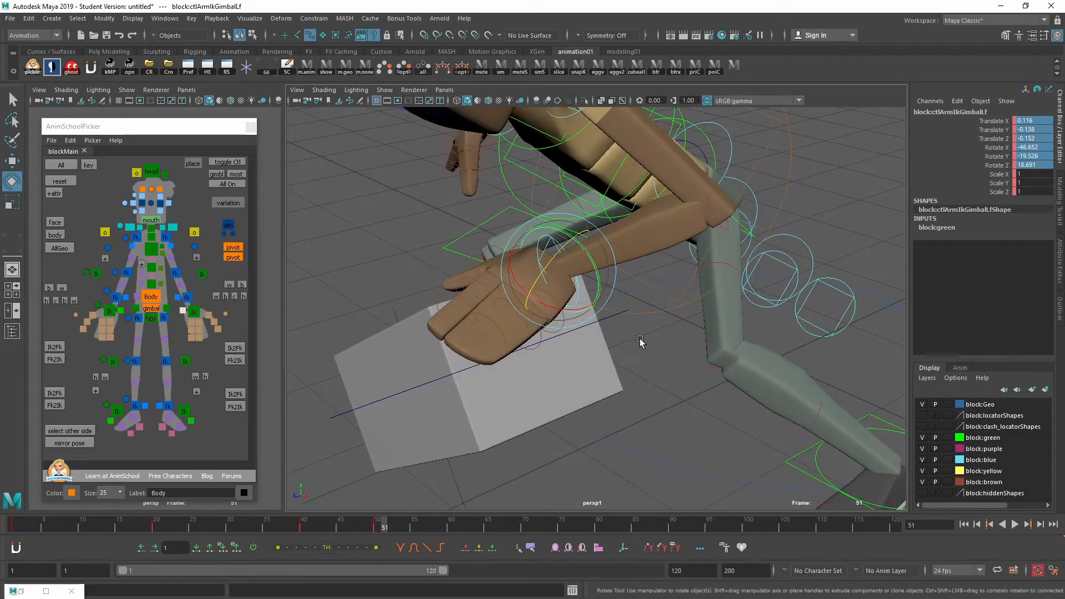
pyautogui.click(479, 227)
pyautogui.keyDown('alt'); pyautogui.moveTo(479, 227); pyautogui.dragTo(589, 280); pyautogui.keyUp('alt')
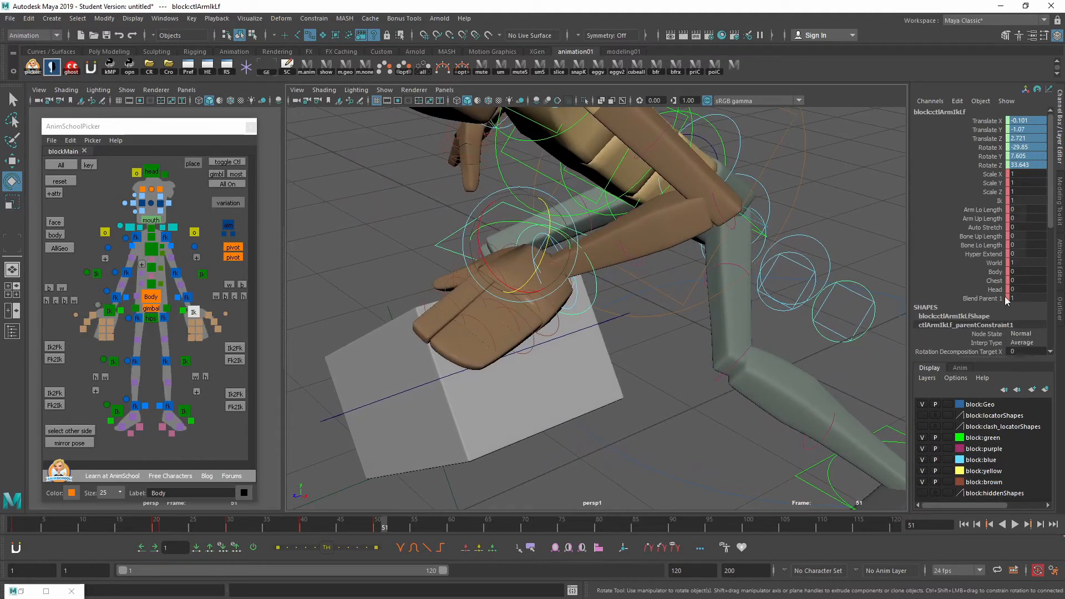
pyautogui.click(1030, 297)
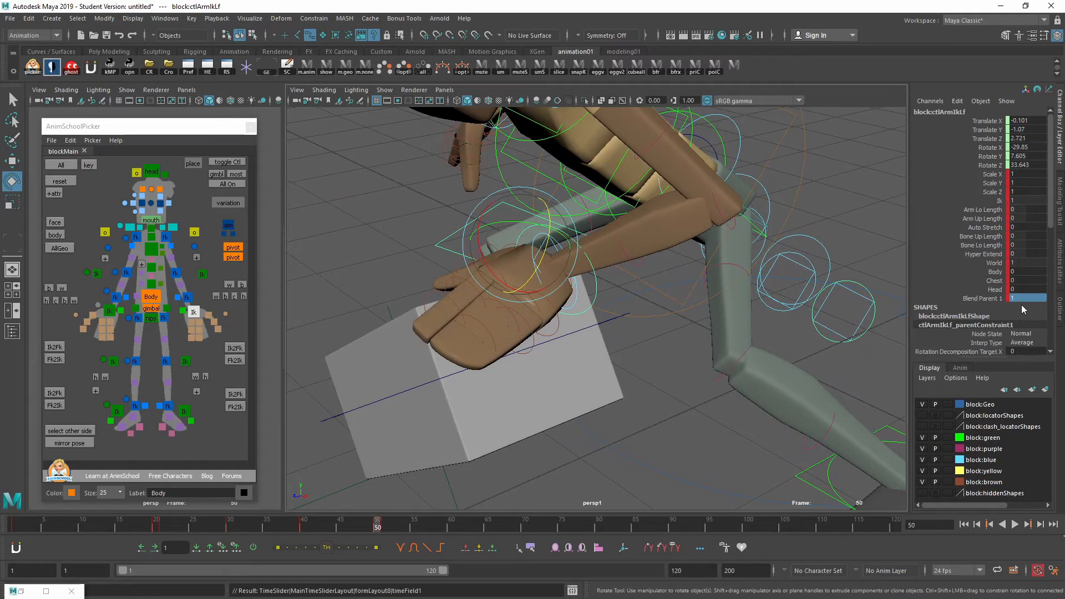
pyautogui.moveTo(380, 529)
pyautogui.mouseDown()
pyautogui.moveTo(319, 525)
pyautogui.moveTo(381, 528)
pyautogui.mouseUp()
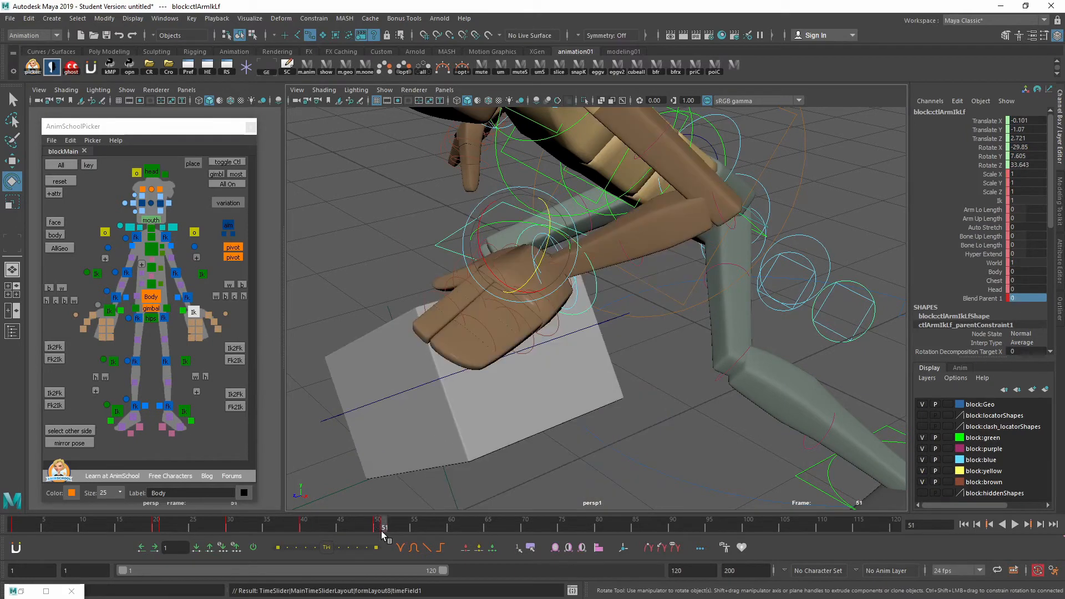
pyautogui.keyDown('alt'); pyautogui.moveTo(528, 418); pyautogui.dragTo(554, 412, button='middle'); pyautogui.keyUp('alt')
pyautogui.press('s')
pyautogui.scroll(-2, 555, 412)
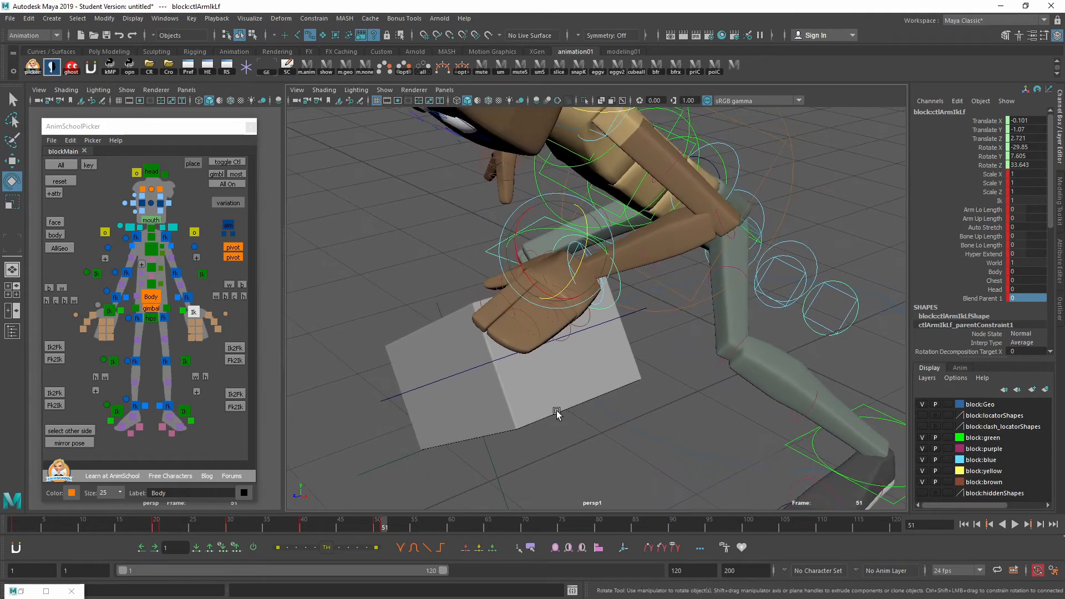
# Set all translate and rotate channels of the left hand's gimbal control to 0 at frame 51
pyautogui.keyDown('alt'); pyautogui.moveTo(558, 328); pyautogui.dragTo(635, 353, button='right'); pyautogui.keyUp('alt')
pyautogui.click(587, 364)
pyautogui.keyDown('alt'); pyautogui.moveTo(635, 353); pyautogui.dragTo(578, 271); pyautogui.keyUp('alt')
pyautogui.click(557, 235)
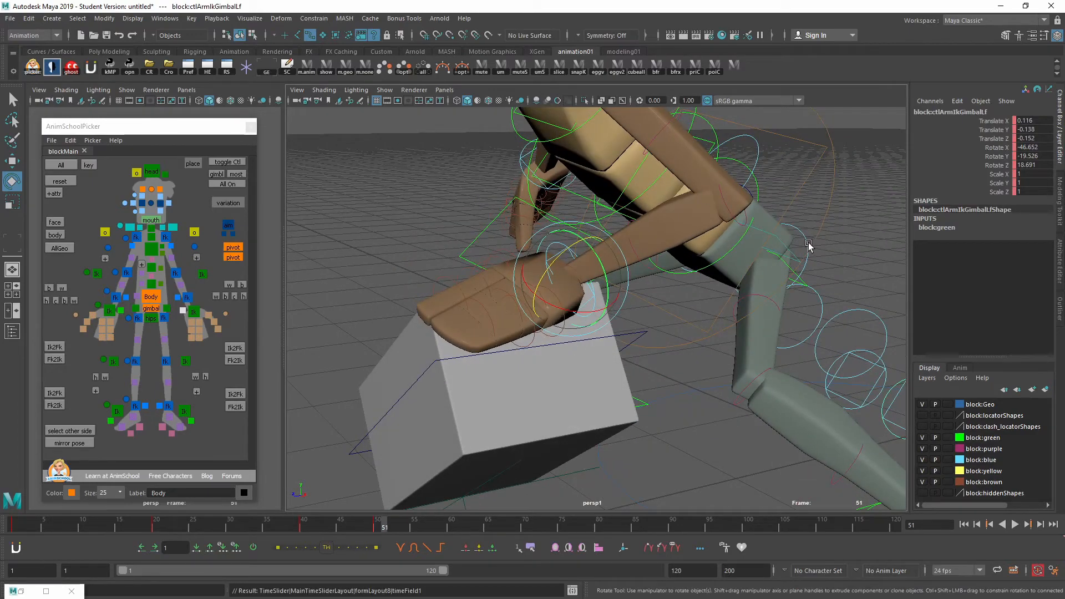
pyautogui.keyDown('alt'); pyautogui.moveTo(677, 348); pyautogui.dragTo(587, 347, button='right'); pyautogui.keyUp('alt')
pyautogui.keyDown('alt'); pyautogui.moveTo(588, 348); pyautogui.dragTo(582, 364); pyautogui.keyUp('alt')
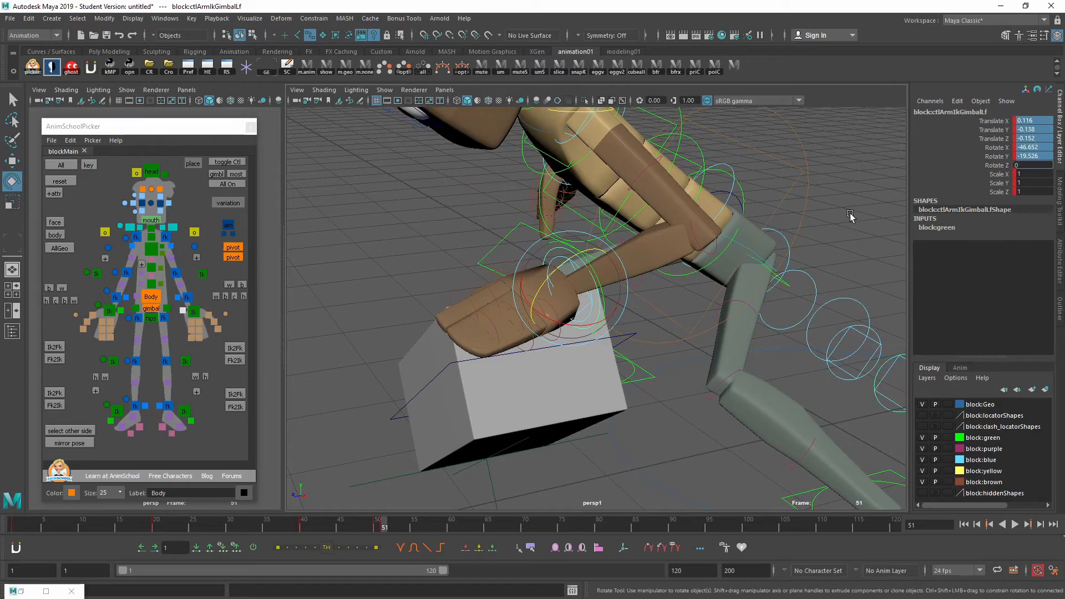
pyautogui.press('Return')
# Rotate the left hand's IK control at frame 51 to about -124.6, -7.3 and 66.2 degrees in X, Y and Z
pyautogui.click(482, 226)
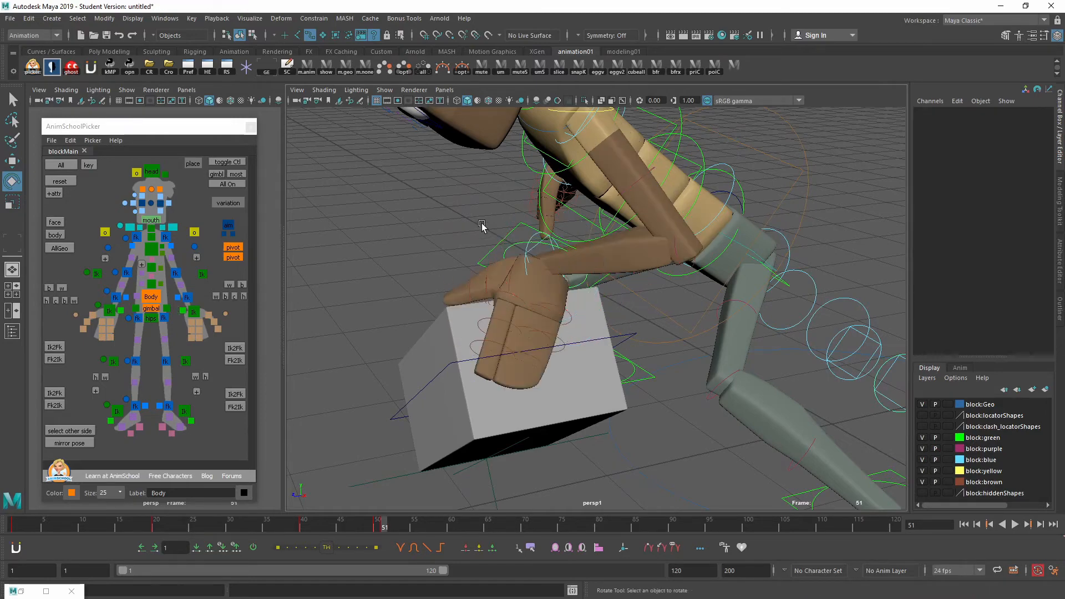
pyautogui.click(522, 225)
pyautogui.keyDown('alt'); pyautogui.moveTo(597, 282); pyautogui.dragTo(508, 329); pyautogui.keyUp('alt')
pyautogui.keyDown('alt'); pyautogui.moveTo(562, 349); pyautogui.dragTo(571, 328); pyautogui.keyUp('alt')
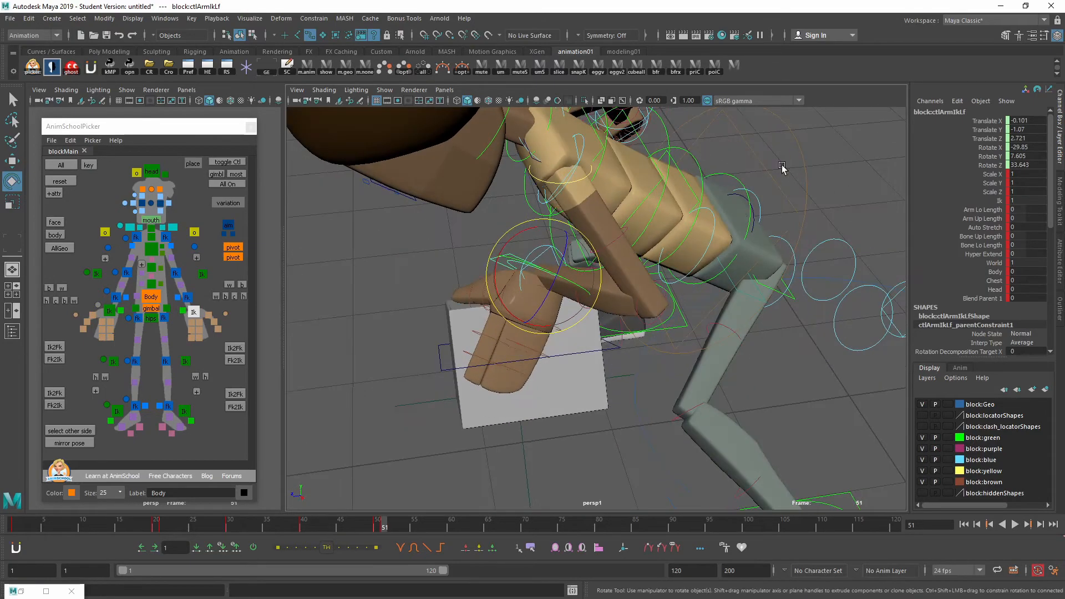
pyautogui.moveTo(782, 167); pyautogui.dragTo(795, 244, button='middle')
pyautogui.keyDown('alt'); pyautogui.moveTo(638, 327); pyautogui.dragTo(810, 265); pyautogui.keyUp('alt')
pyautogui.moveTo(811, 265); pyautogui.dragTo(799, 359, button='middle')
pyautogui.keyDown('alt'); pyautogui.moveTo(798, 361); pyautogui.dragTo(804, 319); pyautogui.keyUp('alt')
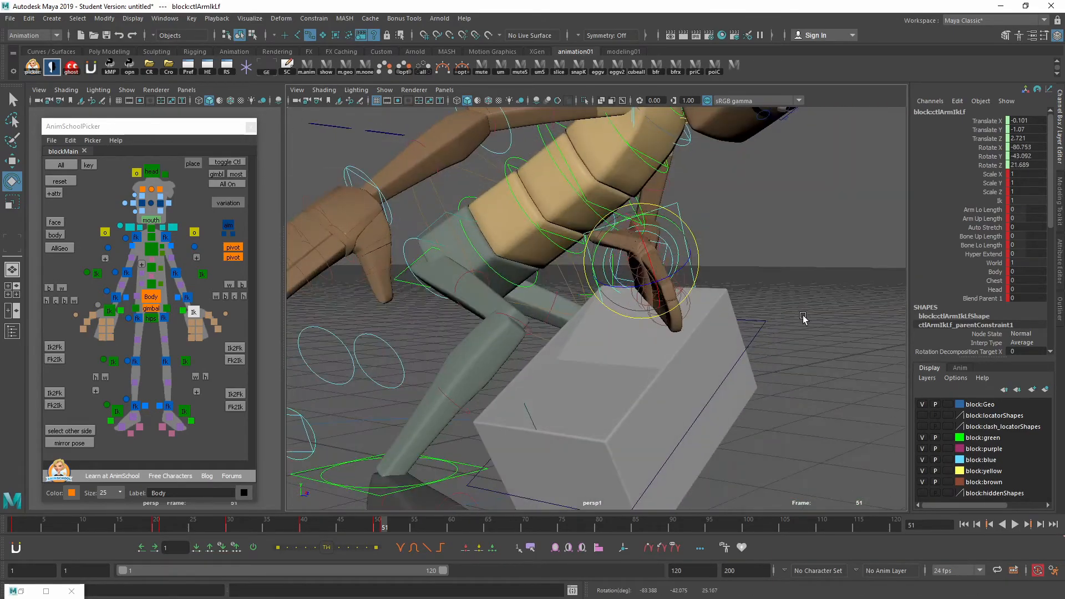
pyautogui.moveTo(804, 318); pyautogui.dragTo(826, 260, button='middle')
pyautogui.keyDown('alt'); pyautogui.moveTo(827, 261); pyautogui.dragTo(656, 350); pyautogui.keyUp('alt')
# Move the left hand's IK control onto the tilted box, at about 0.157, -1.272, 2.714 in X, Y and Z
pyautogui.press('w')
pyautogui.moveTo(680, 292); pyautogui.dragTo(675, 356, button='middle')
pyautogui.keyDown('alt'); pyautogui.moveTo(675, 357); pyautogui.dragTo(741, 340); pyautogui.keyUp('alt')
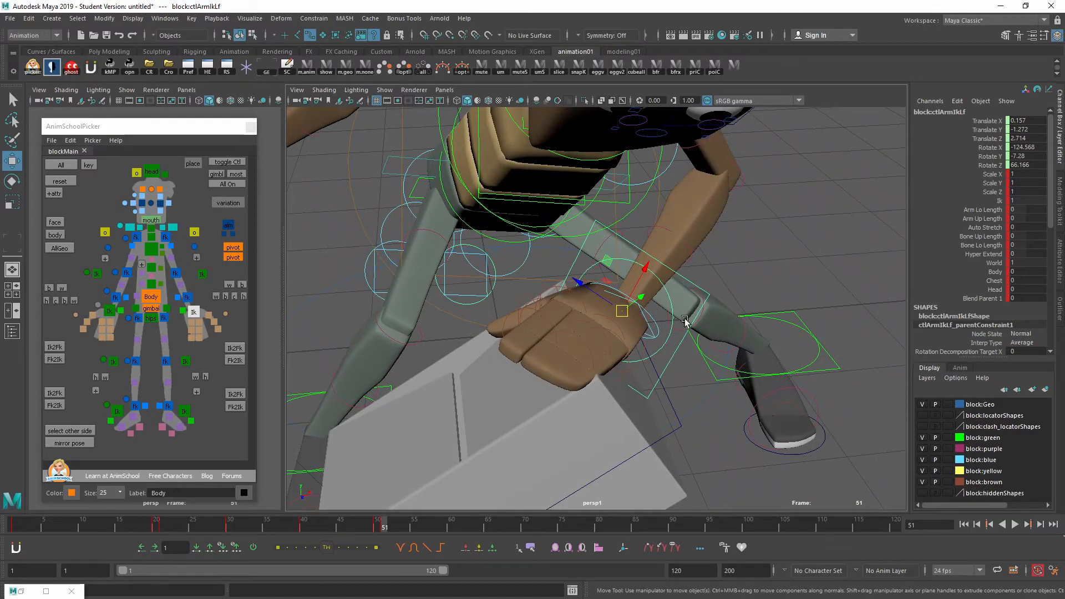
pyautogui.click(704, 284)
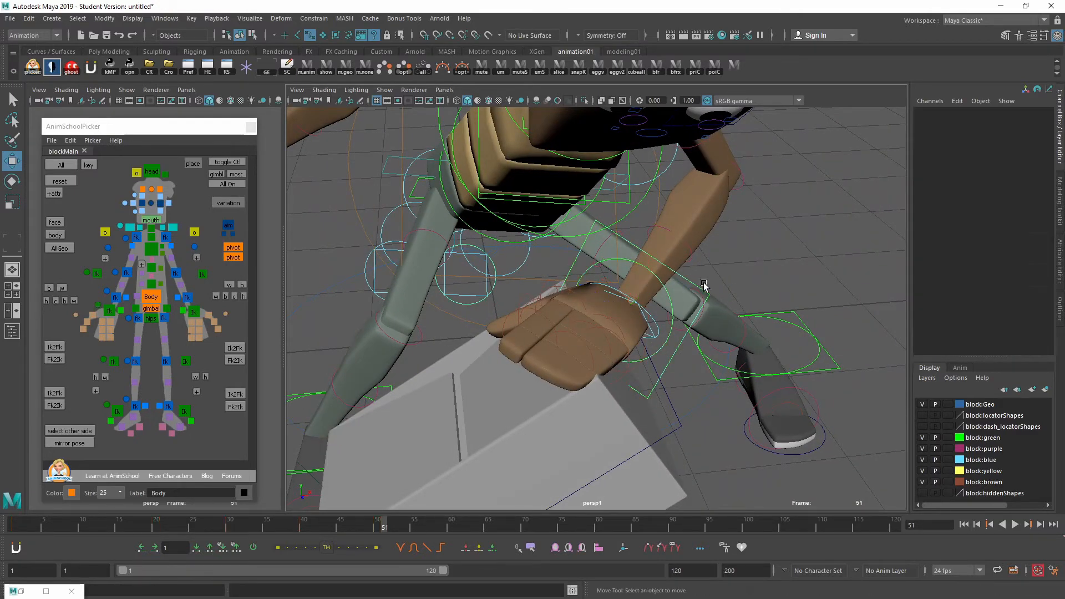
pyautogui.click(685, 278)
pyautogui.keyDown('alt'); pyautogui.moveTo(685, 279); pyautogui.dragTo(681, 307); pyautogui.keyUp('alt')
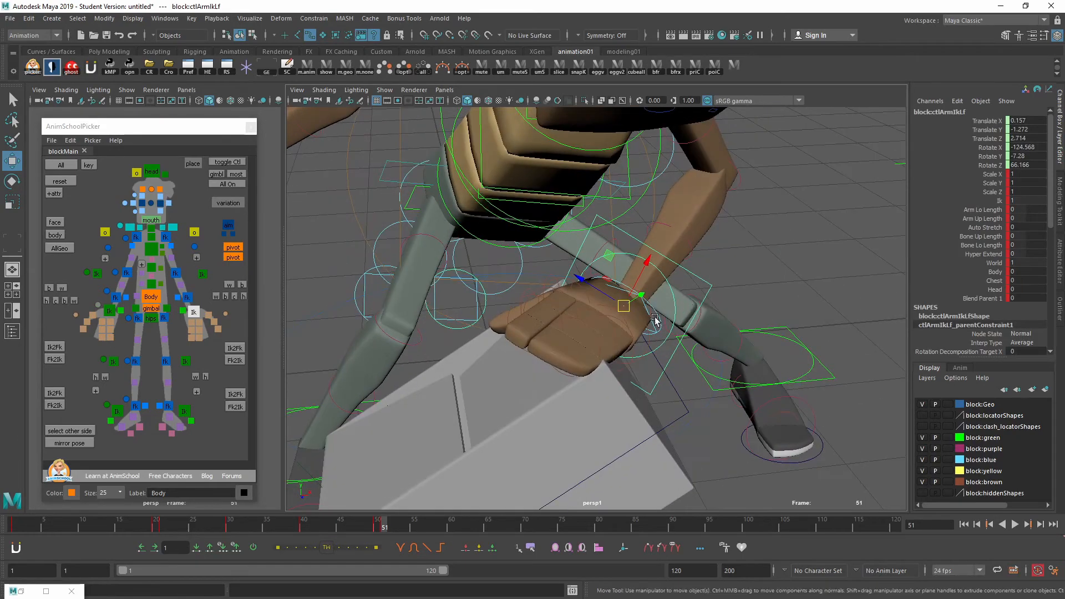
# Step between frames 50 and 51 to compare the left hand's poses on the box
pyautogui.press(',')
pyautogui.press(',')
pyautogui.keyDown('alt'); pyautogui.moveTo(750, 391); pyautogui.dragTo(696, 375); pyautogui.keyUp('alt')
pyautogui.keyDown('alt'); pyautogui.moveTo(580, 344); pyautogui.dragTo(575, 303); pyautogui.keyUp('alt')
pyautogui.press('.')
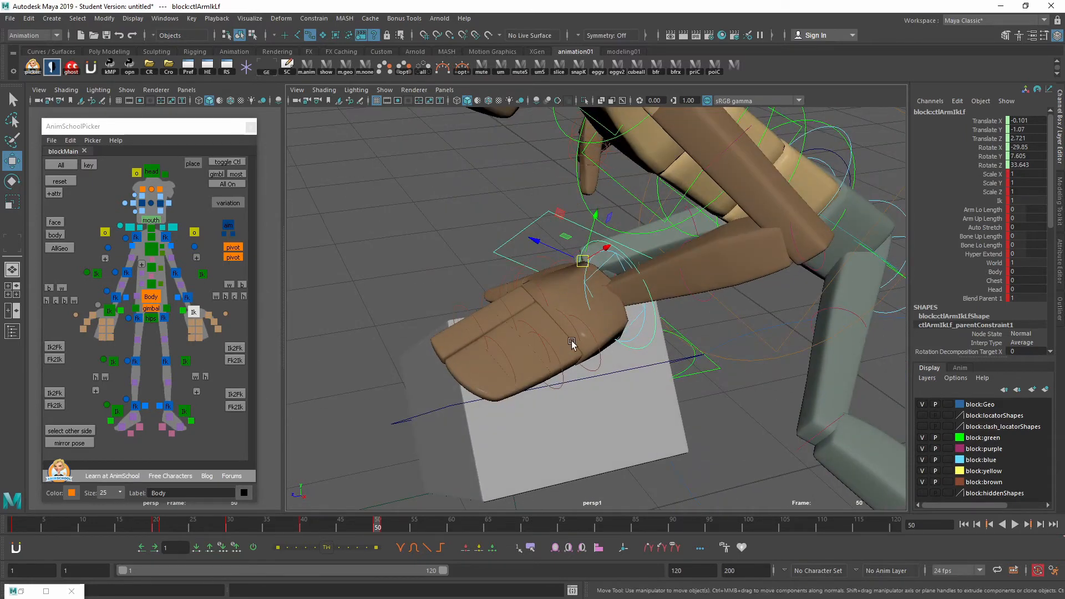
pyautogui.hotkey('alt', '.')
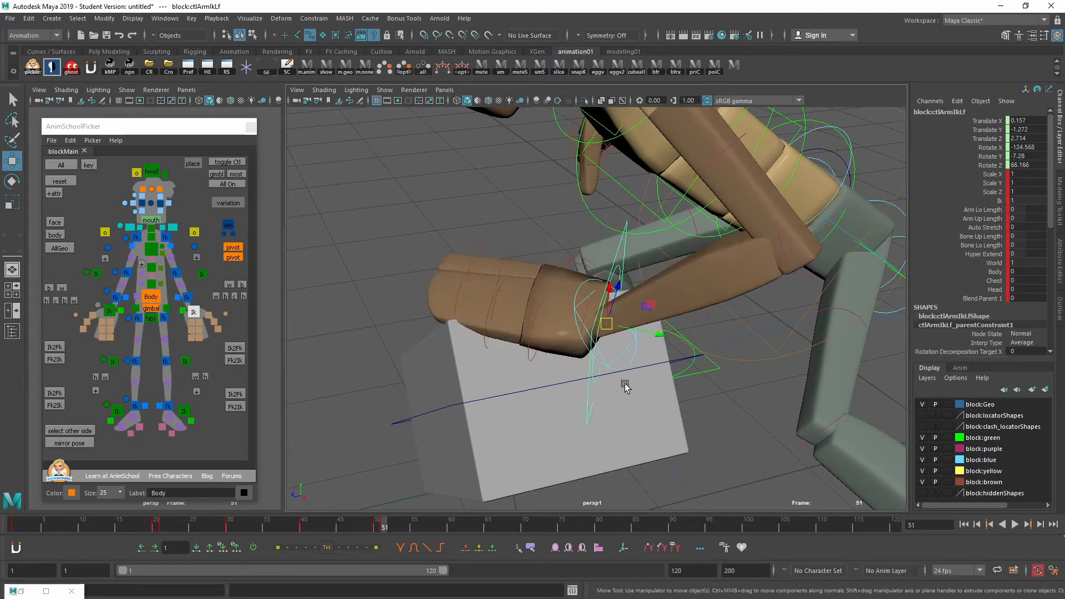
pyautogui.hotkey('alt', ',')
# Flatten the left hand on the box at frame 51 by rotating its IK control to about -88.9, 2.8, 62.7 degrees and moving it closer
pyautogui.keyDown('alt'); pyautogui.moveTo(641, 400); pyautogui.dragTo(685, 351); pyautogui.keyUp('alt')
pyautogui.press('w')
pyautogui.press('e')
pyautogui.moveTo(687, 347); pyautogui.dragTo(750, 323, button='middle')
pyautogui.press('w')
pyautogui.moveTo(741, 336); pyautogui.dragTo(760, 330, button='middle')
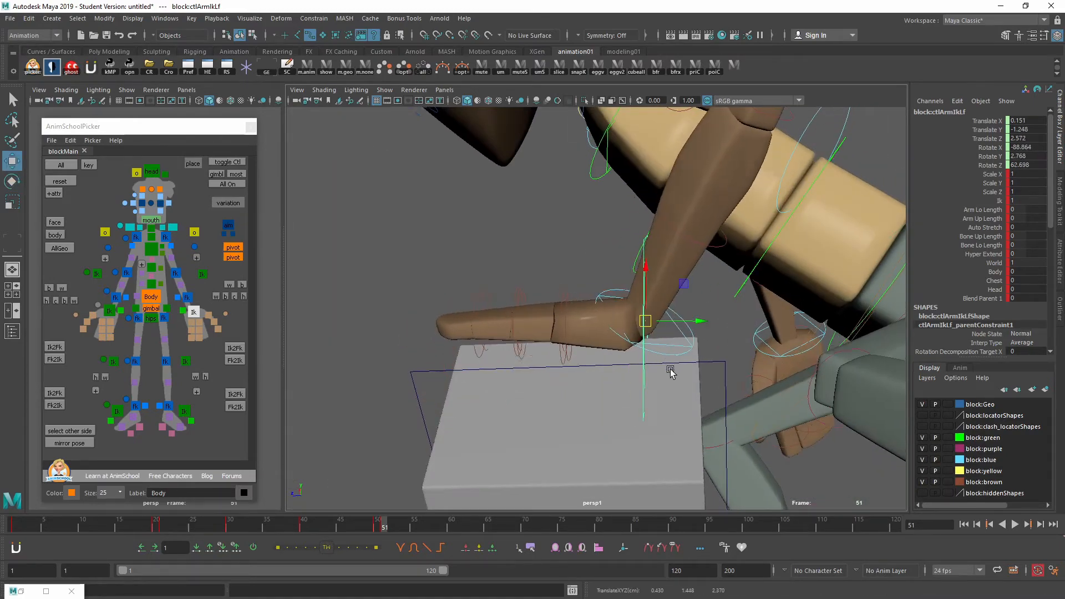
# Move the left hand's IK control at frame 51 to about 0.06, -1.218, 2.759 in X, Y and Z
pyautogui.keyDown('alt'); pyautogui.moveTo(674, 369); pyautogui.dragTo(750, 428); pyautogui.keyUp('alt')
pyautogui.hotkey('alt', ',')
pyautogui.hotkey('alt', '.')
pyautogui.moveTo(783, 396); pyautogui.dragTo(719, 392, button='middle')
pyautogui.press('e')
pyautogui.press('w')
# Try moving the left hand's gimbal control away from its IK control, reposition the IK control, and undo these moves
pyautogui.click(577, 246)
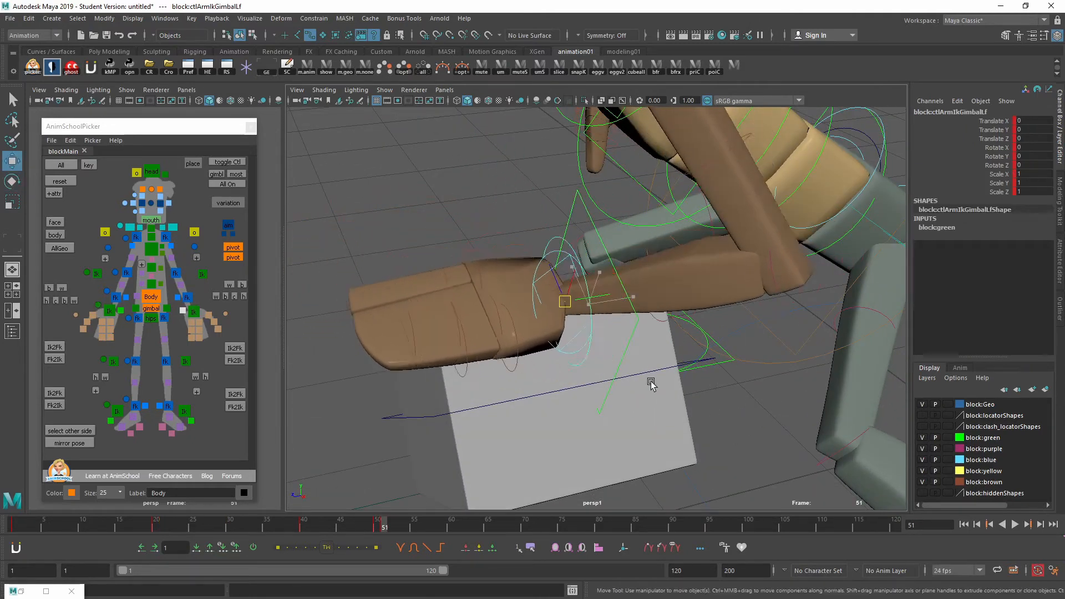
pyautogui.moveTo(649, 381); pyautogui.dragTo(546, 286, button='middle')
pyautogui.click(641, 325)
pyautogui.scroll(-3, 611, 390)
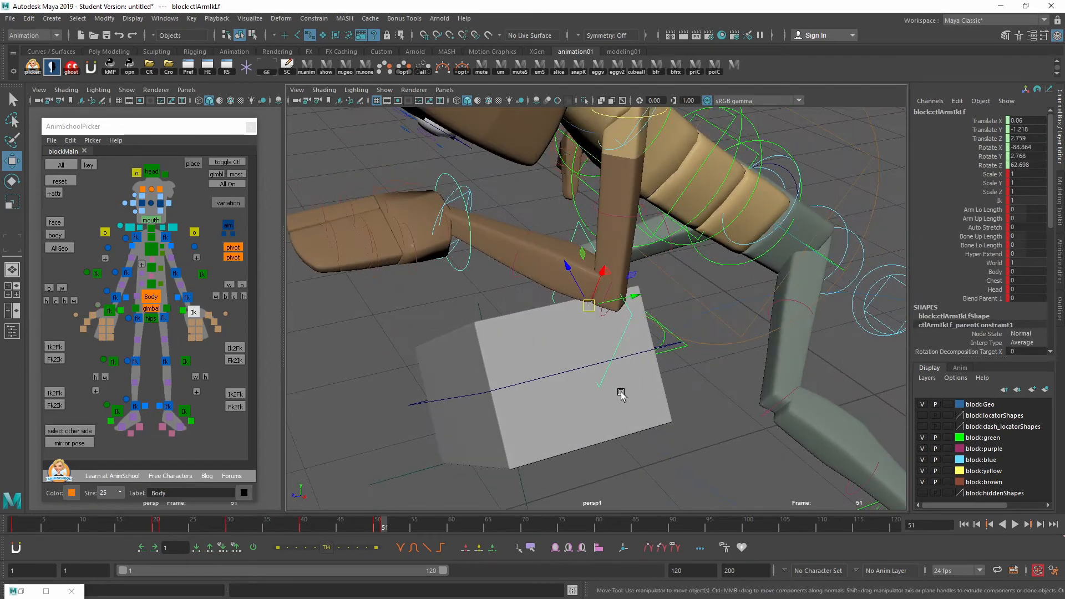
pyautogui.moveTo(621, 393); pyautogui.dragTo(666, 323, button='middle')
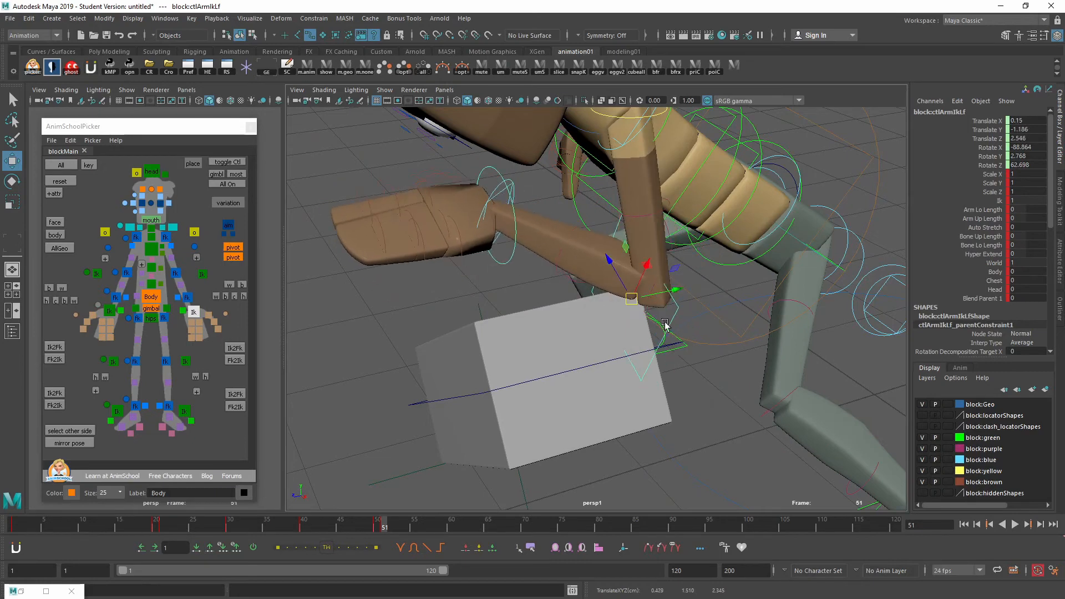
pyautogui.hotkey('ctrl', 'z')
pyautogui.hotkey('ctrl', 'z')
pyautogui.hotkey('ctrl', 'z')
# Examine the left hand's contact with the tilted box at frames 50 and 51 from several angles
pyautogui.keyDown('alt'); pyautogui.moveTo(653, 339); pyautogui.dragTo(629, 318); pyautogui.keyUp('alt')
pyautogui.click(533, 226)
pyautogui.keyDown('alt'); pyautogui.moveTo(532, 226); pyautogui.dragTo(579, 222); pyautogui.keyUp('alt')
pyautogui.click(579, 221)
pyautogui.press(',')
pyautogui.keyDown('alt'); pyautogui.moveTo(561, 266); pyautogui.dragTo(639, 300); pyautogui.keyUp('alt')
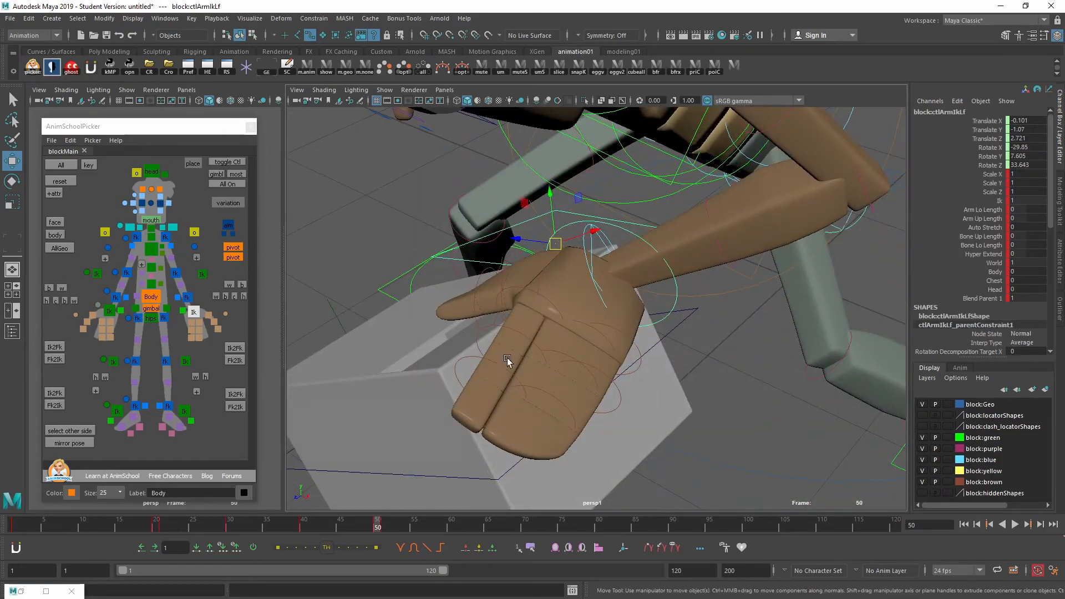
pyautogui.keyDown('alt'); pyautogui.moveTo(507, 360); pyautogui.dragTo(638, 408); pyautogui.keyUp('alt')
pyautogui.hotkey('alt', '.')
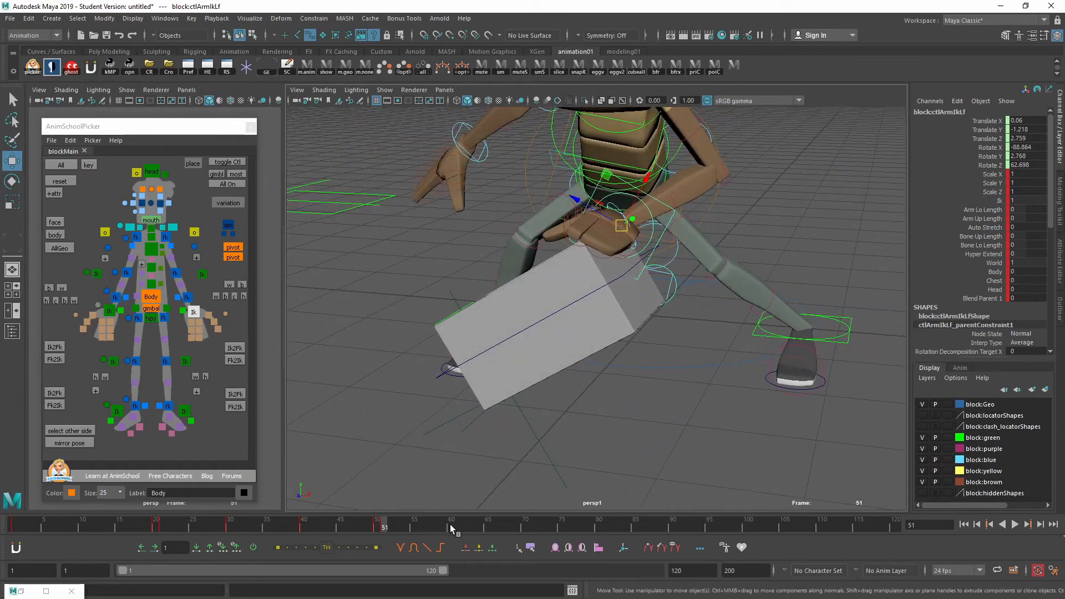
# Set the box-corner locator's Rotate Z to 0 at frame 60 so the box sits flat
pyautogui.click(451, 527)
pyautogui.click(475, 359)
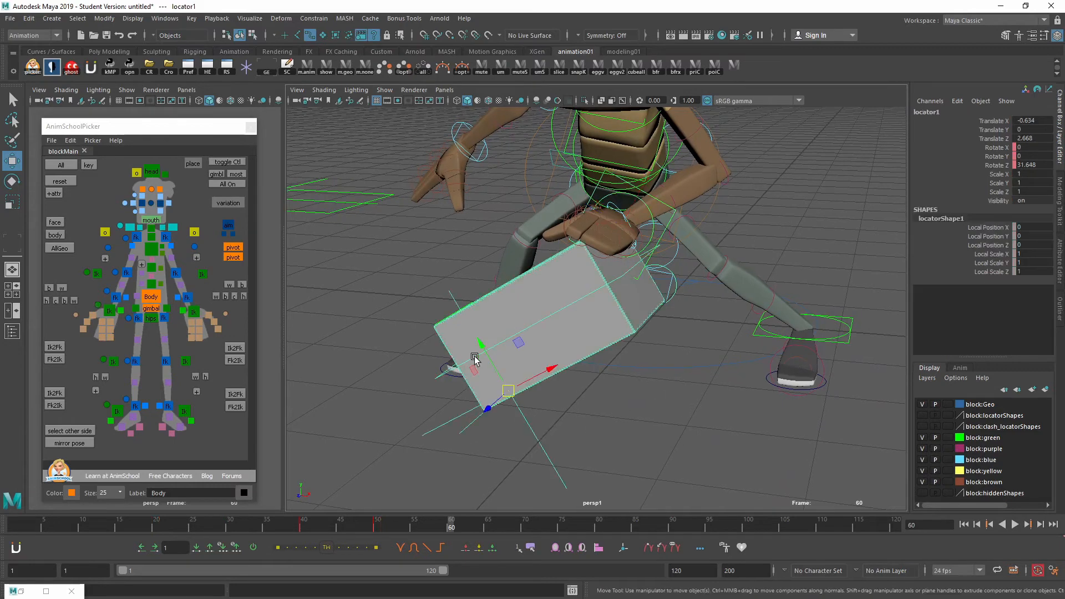
pyautogui.click(1033, 164)
pyautogui.write('0')
pyautogui.press('Return')
pyautogui.keyDown('alt'); pyautogui.moveTo(645, 362); pyautogui.dragTo(580, 315); pyautogui.keyUp('alt')
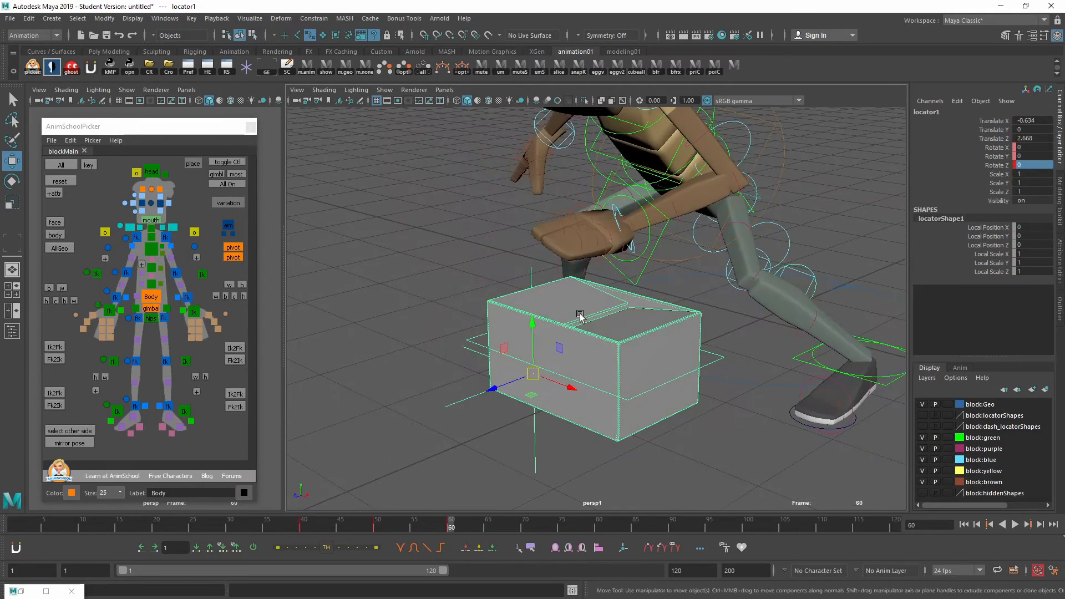
# At frame 60, pull the left hand's IK control away from above the box and rotate the hand downward
pyautogui.click(665, 224)
pyautogui.scroll(-3, 665, 225)
pyautogui.keyDown('alt'); pyautogui.moveTo(665, 224); pyautogui.dragTo(638, 275); pyautogui.keyUp('alt')
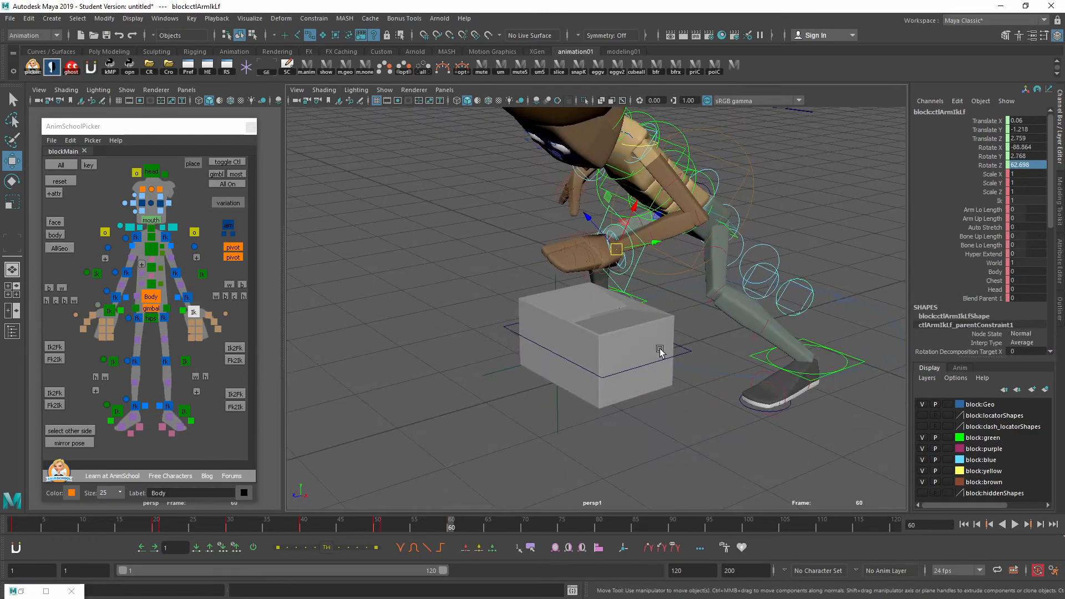
pyautogui.moveTo(708, 344); pyautogui.dragTo(758, 361, button='middle')
pyautogui.press('e')
pyautogui.keyDown('alt'); pyautogui.moveTo(759, 363); pyautogui.dragTo(746, 388); pyautogui.keyUp('alt')
pyautogui.moveTo(747, 388); pyautogui.dragTo(827, 362, button='middle')
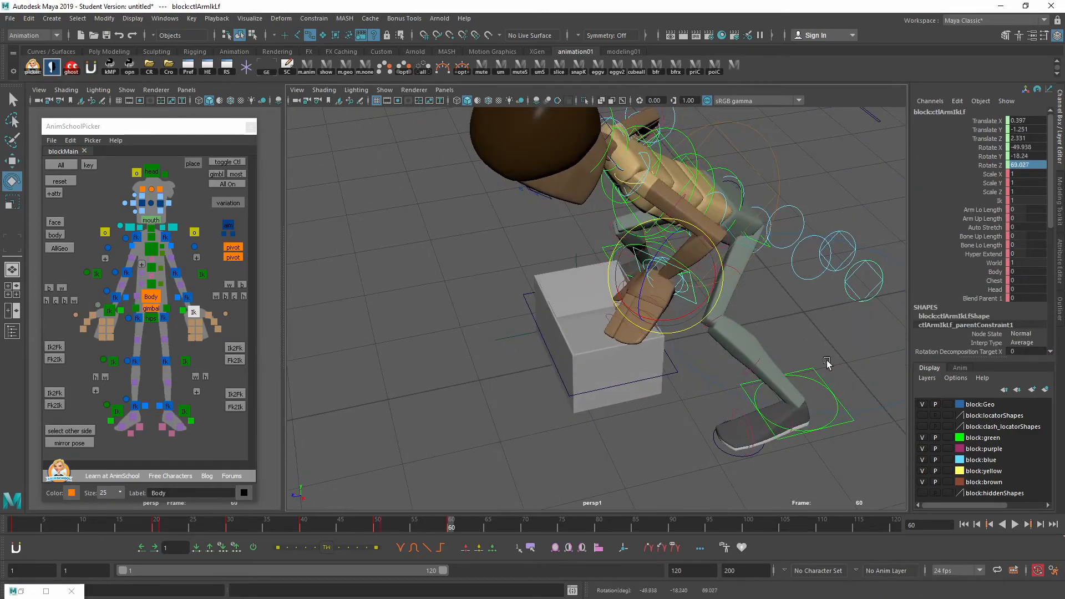
pyautogui.keyDown('alt'); pyautogui.moveTo(677, 357); pyautogui.dragTo(827, 326); pyautogui.keyUp('alt')
pyautogui.moveTo(827, 326); pyautogui.dragTo(744, 368, button='middle')
# Move the left hand's IK control farther out beside the box at frame 60 and check the preceding frames
pyautogui.press('w')
pyautogui.moveTo(692, 321); pyautogui.dragTo(727, 325, button='middle')
pyautogui.keyDown('alt'); pyautogui.moveTo(727, 325); pyautogui.dragTo(608, 322); pyautogui.keyUp('alt')
pyautogui.moveTo(694, 339); pyautogui.dragTo(749, 351, button='middle')
pyautogui.scroll(-3, 749, 351)
pyautogui.keyDown('alt'); pyautogui.moveTo(640, 347); pyautogui.dragTo(693, 333); pyautogui.keyUp('alt')
pyautogui.press('k')
pyautogui.keyDown('alt'); pyautogui.moveTo(653, 295); pyautogui.dragTo(598, 297); pyautogui.keyUp('alt')
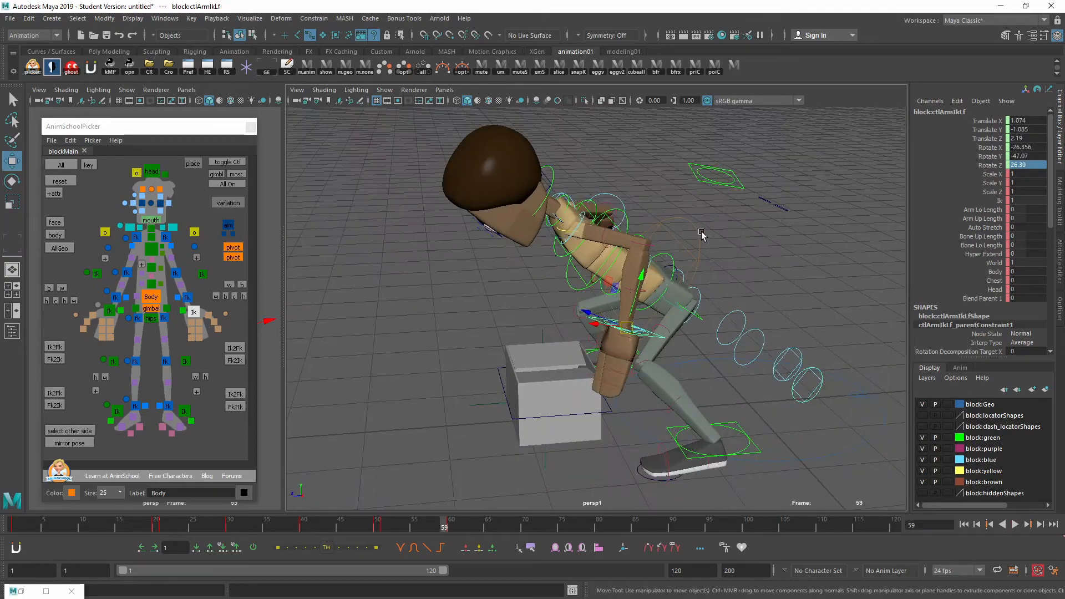
# At frame 60, rotate the body control upright to about 6.2, -3.3, -5.9 degrees and move it back to about 1.055 in Z
pyautogui.click(696, 230)
pyautogui.keyDown('alt'); pyautogui.moveTo(717, 316); pyautogui.dragTo(699, 284); pyautogui.keyUp('alt')
pyautogui.press('e')
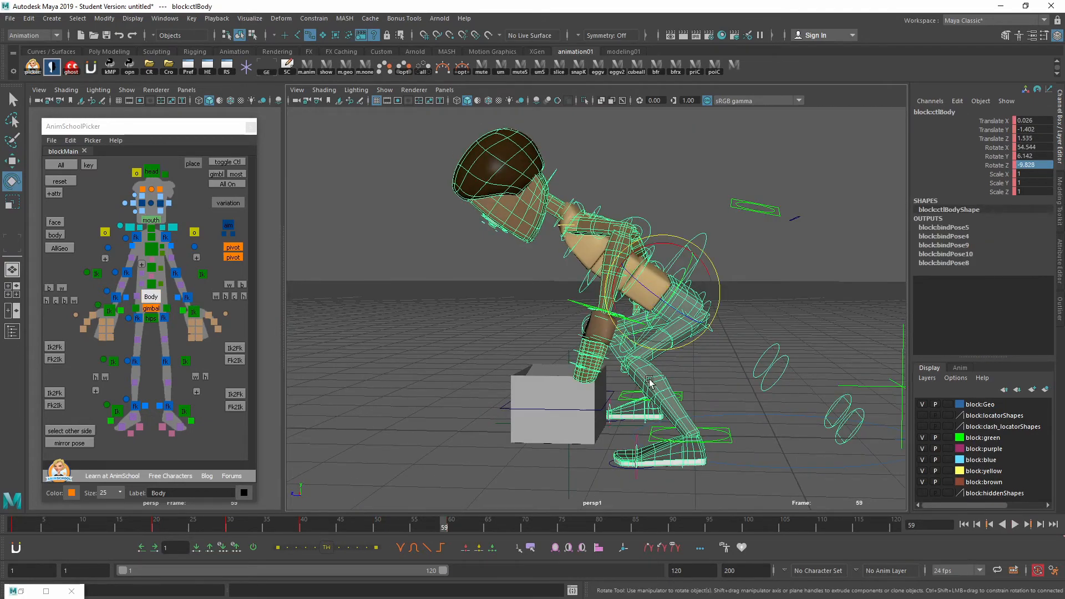
pyautogui.hotkey('alt', '.')
pyautogui.moveTo(787, 244); pyautogui.dragTo(820, 303, button='middle')
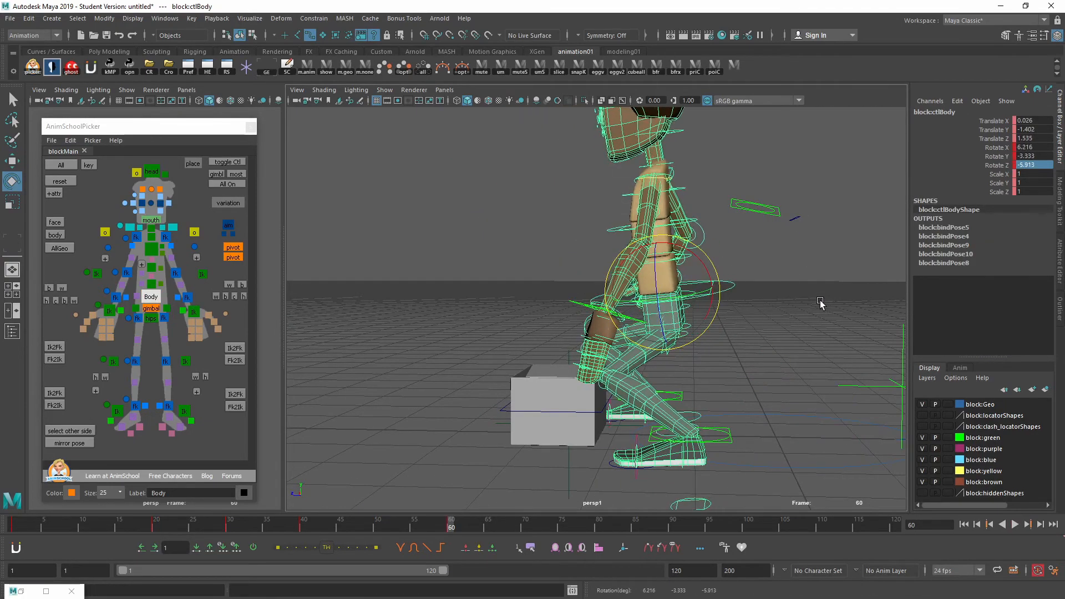
pyautogui.press('w')
pyautogui.moveTo(779, 350); pyautogui.dragTo(816, 348, button='middle')
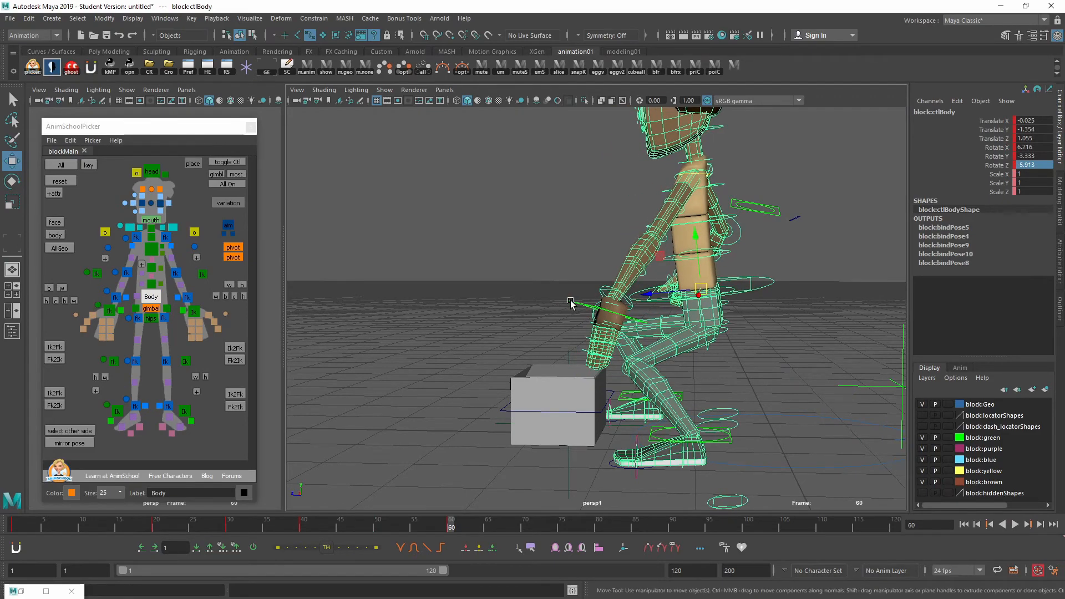
# Raise the left hand's IK control to about 1.039, -0.676, 1.786 and rotate it to about -73.3, -22.5, 26.7 degrees
pyautogui.click(571, 302)
pyautogui.moveTo(668, 343); pyautogui.dragTo(718, 279, button='middle')
pyautogui.press('e')
pyautogui.moveTo(768, 240); pyautogui.dragTo(795, 316, button='middle')
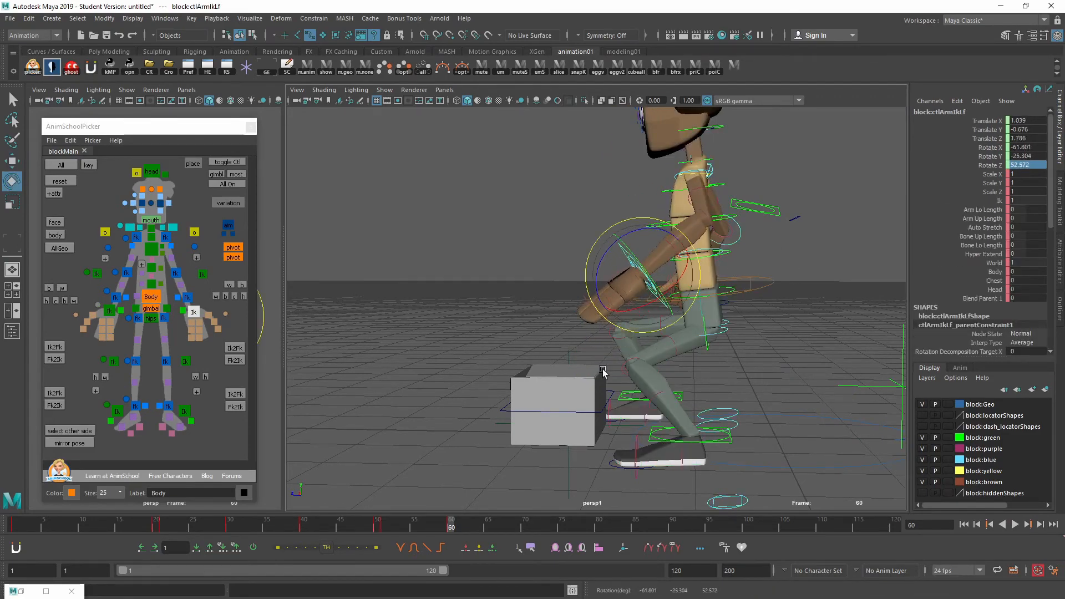
pyautogui.keyDown('alt'); pyautogui.moveTo(603, 372); pyautogui.dragTo(751, 280); pyautogui.keyUp('alt')
pyautogui.moveTo(751, 281); pyautogui.dragTo(769, 327, button='middle')
pyautogui.keyDown('alt'); pyautogui.moveTo(769, 328); pyautogui.dragTo(619, 345); pyautogui.keyUp('alt')
pyautogui.press('w')
pyautogui.keyDown('alt'); pyautogui.moveTo(749, 372); pyautogui.dragTo(620, 371); pyautogui.keyUp('alt')
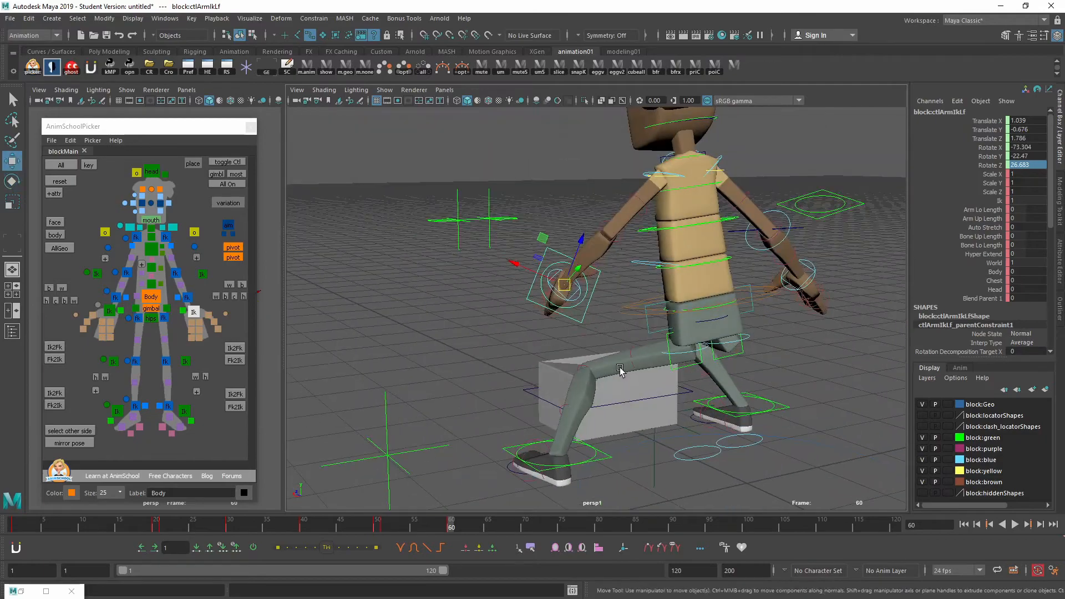
# Bring the left hand's IK control to about 0.64, -0.777, 1.531 and rotate it to about -62.3, 10.2, 10.9 degrees
pyautogui.moveTo(620, 371); pyautogui.dragTo(678, 374, button='middle')
pyautogui.keyDown('alt'); pyautogui.moveTo(678, 373); pyautogui.dragTo(761, 347); pyautogui.keyUp('alt')
pyautogui.press('e')
pyautogui.moveTo(764, 335); pyautogui.dragTo(769, 327, button='middle')
pyautogui.keyDown('alt'); pyautogui.moveTo(769, 327); pyautogui.dragTo(694, 430); pyautogui.keyUp('alt')
pyautogui.moveTo(721, 410); pyautogui.dragTo(780, 385, button='middle')
pyautogui.keyDown('alt'); pyautogui.moveTo(780, 384); pyautogui.dragTo(677, 278); pyautogui.keyUp('alt')
# Raise the body control at frame 60 to about -0.909 in Y and 1.106 in Z, and reselect the left hand's IK control
pyautogui.click(688, 276)
pyautogui.keyDown('alt'); pyautogui.moveTo(700, 310); pyautogui.dragTo(674, 297, button='right'); pyautogui.keyUp('alt')
pyautogui.keyDown('alt'); pyautogui.moveTo(675, 297); pyautogui.dragTo(662, 276); pyautogui.keyUp('alt')
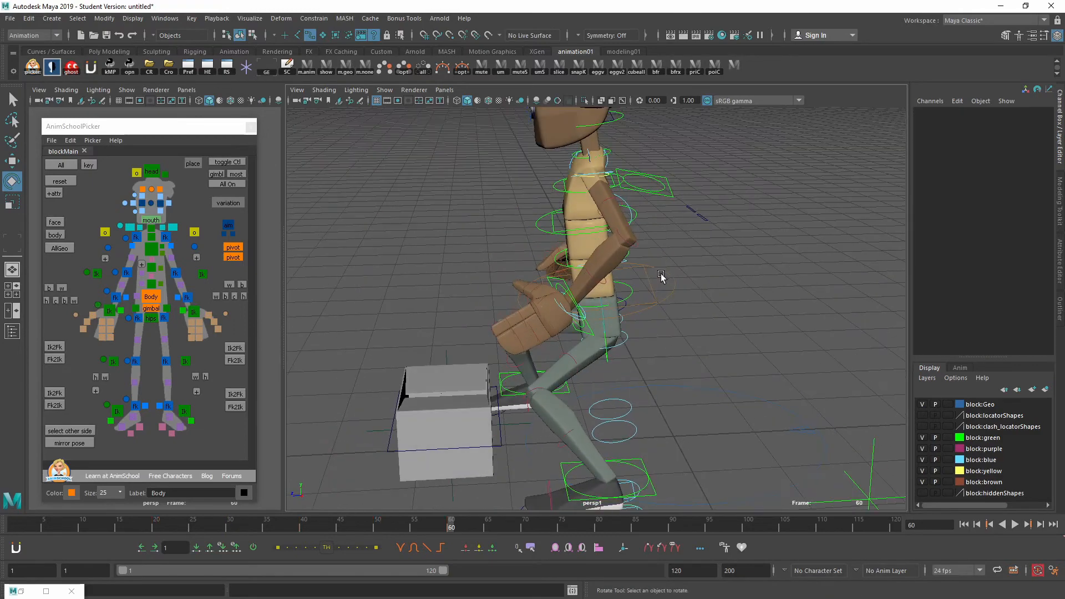
pyautogui.click(658, 276)
pyautogui.press('w')
pyautogui.moveTo(593, 250); pyautogui.dragTo(578, 207)
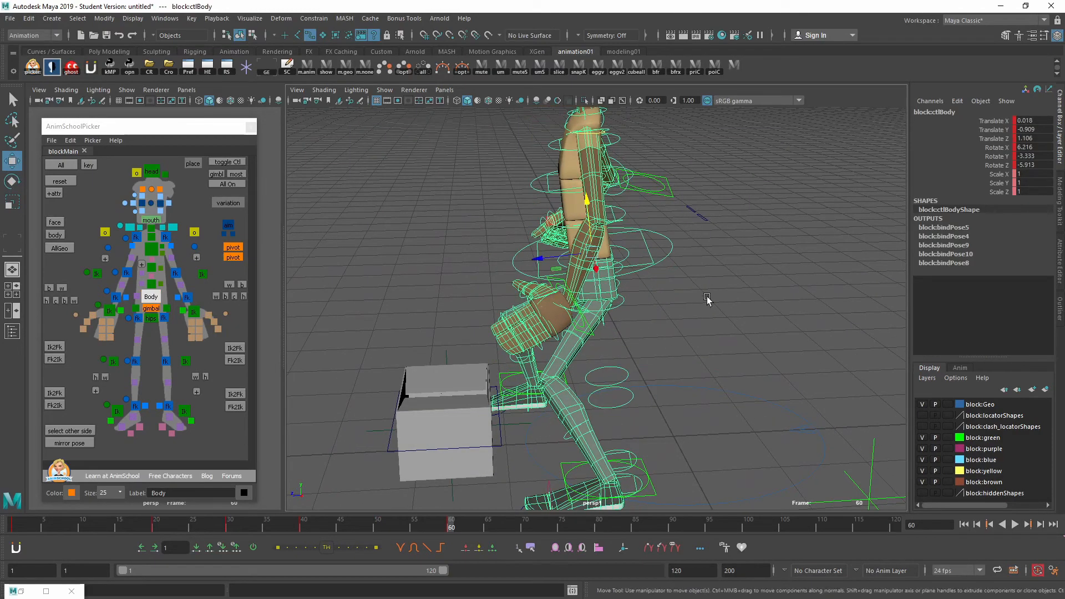
pyautogui.click(709, 301)
pyautogui.keyDown('alt'); pyautogui.moveTo(708, 300); pyautogui.dragTo(857, 223); pyautogui.keyUp('alt')
pyautogui.click(622, 332)
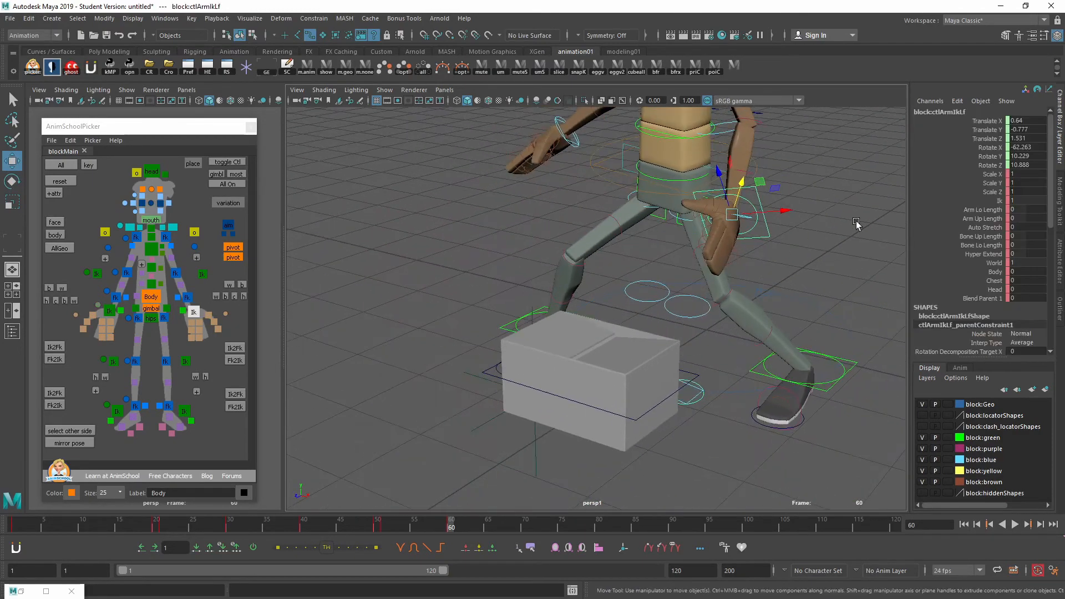
pyautogui.moveTo(633, 364)
pyautogui.keyDown('alt'); pyautogui.mouseDown()
pyautogui.moveTo(561, 395)
pyautogui.moveTo(601, 409)
pyautogui.moveTo(583, 383)
pyautogui.moveTo(615, 391)
pyautogui.moveTo(621, 373)
pyautogui.mouseUp(); pyautogui.keyUp('alt')
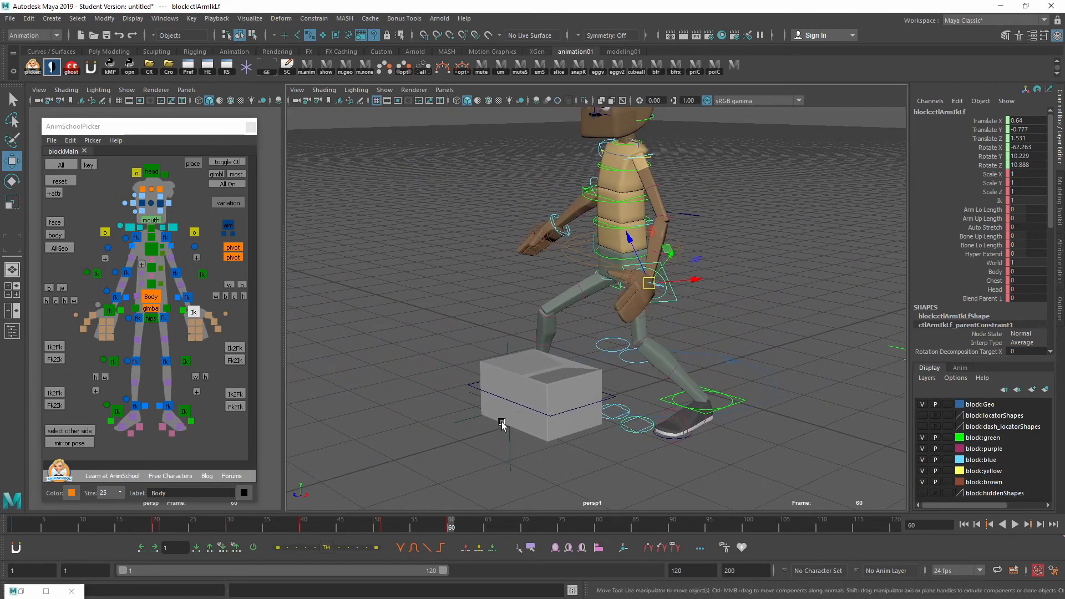
# Inspect the frame 60 pose from the side and the left hand IK control's animation curves in the Graph Editor
pyautogui.moveTo(447, 525)
pyautogui.mouseDown()
pyautogui.moveTo(374, 537)
pyautogui.moveTo(450, 537)
pyautogui.mouseUp()
pyautogui.keyDown('alt'); pyautogui.moveTo(705, 286); pyautogui.dragTo(677, 302); pyautogui.keyUp('alt')
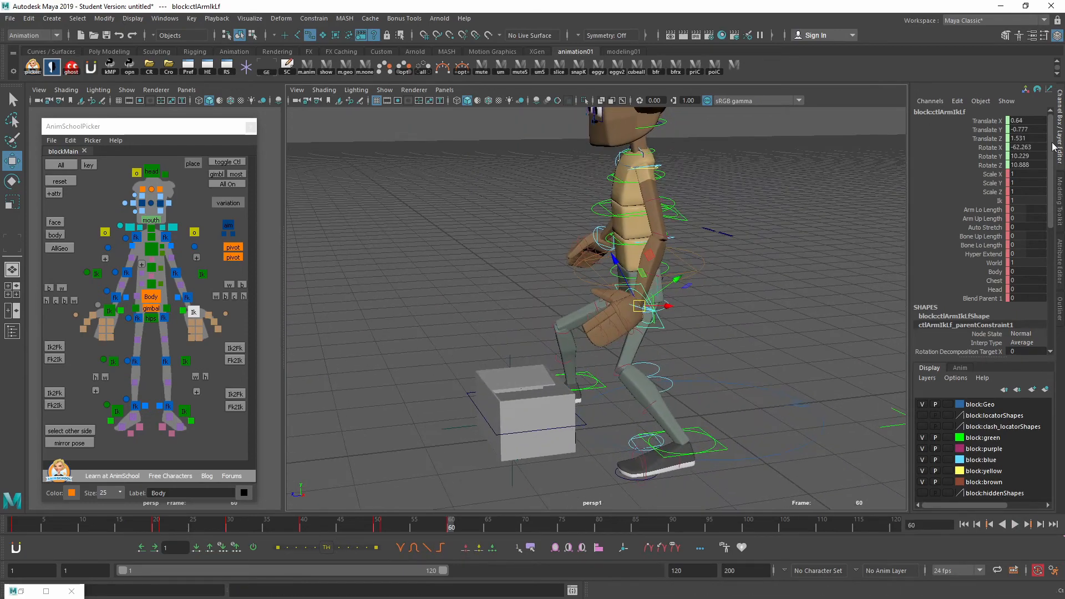
pyautogui.keyDown('alt'); pyautogui.moveTo(703, 308); pyautogui.dragTo(664, 315); pyautogui.keyUp('alt')
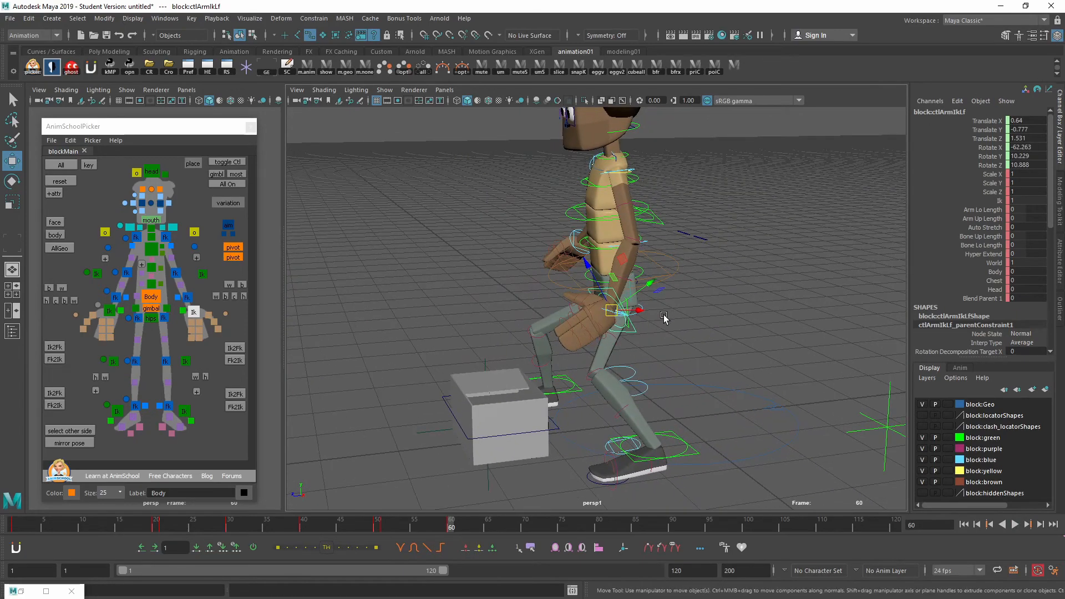
pyautogui.keyDown('alt'); pyautogui.moveTo(624, 376); pyautogui.dragTo(632, 350); pyautogui.keyUp('alt')
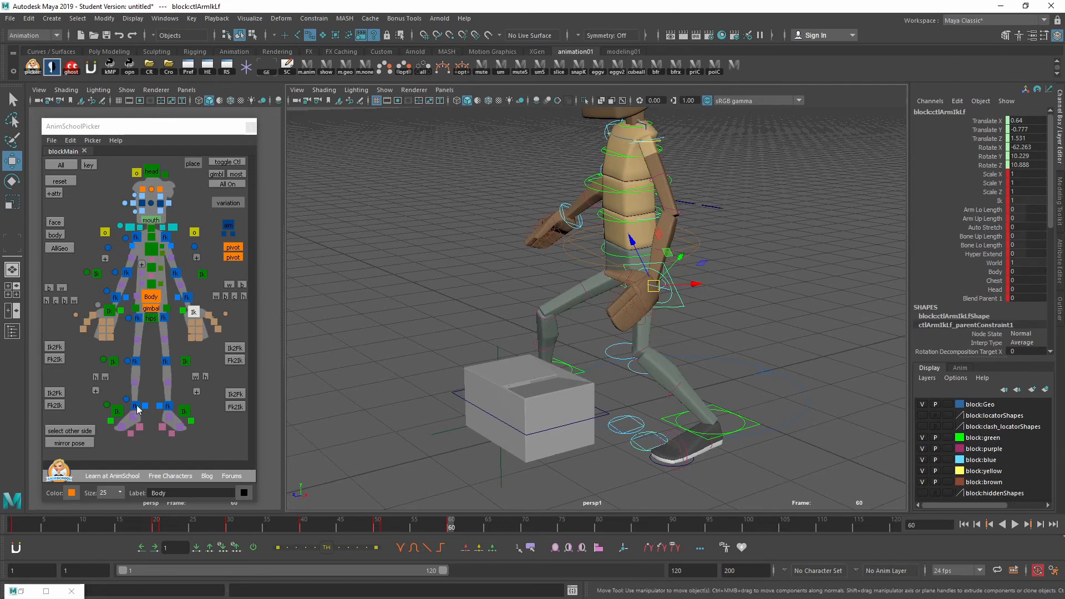
pyautogui.click(13, 592)
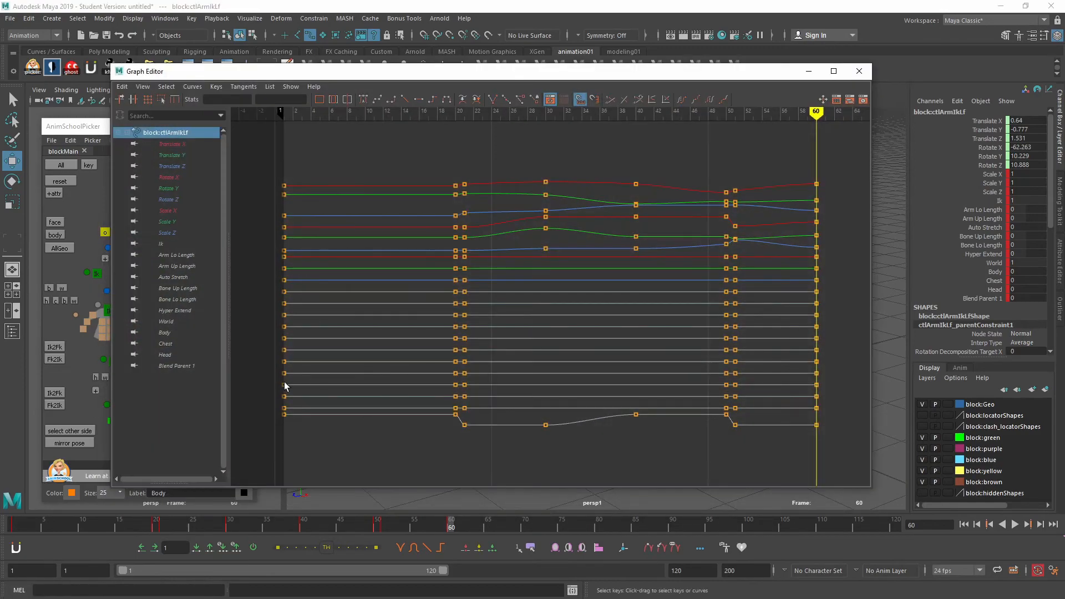
pyautogui.click(809, 70)
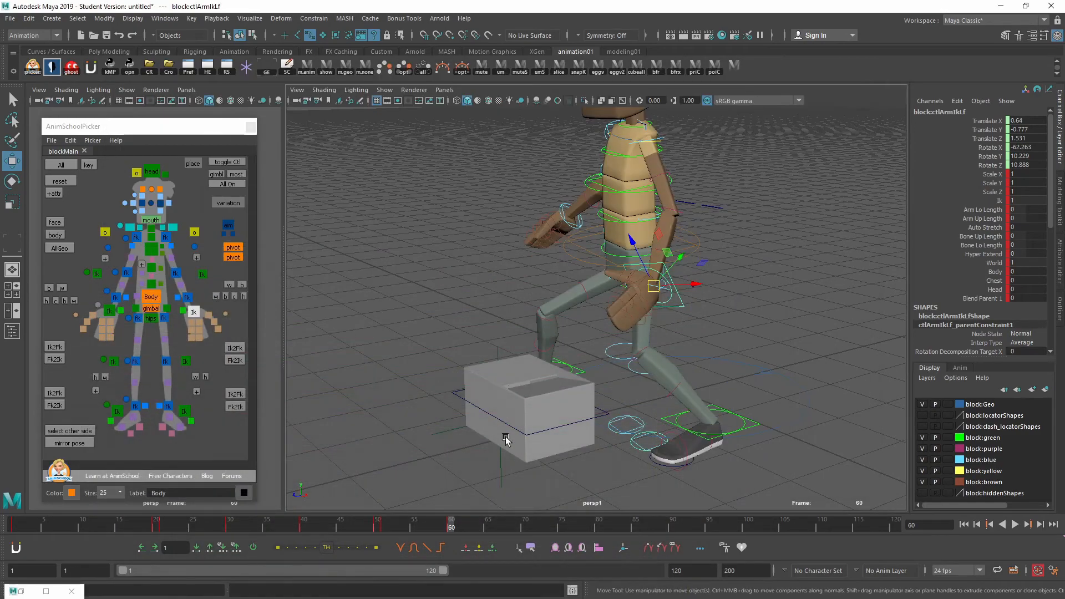
# Step frame by frame between frames 56 and 60 to review how the left hand settles into its pose
pyautogui.hotkey('alt', ',')
pyautogui.hotkey('alt', ',')
pyautogui.hotkey('alt', ',')
pyautogui.hotkey('alt', ',')
pyautogui.hotkey('alt', ',')
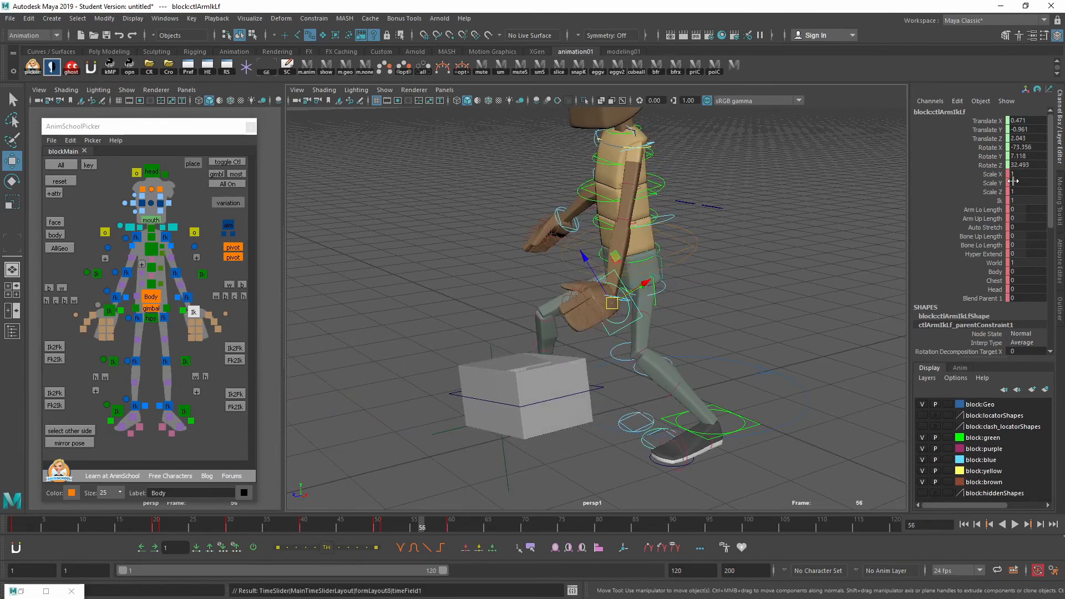
pyautogui.hotkey('alt', '.')
pyautogui.hotkey('alt', '.')
pyautogui.hotkey('alt', '.')
pyautogui.hotkey('alt', '.')
pyautogui.hotkey('alt', '.')
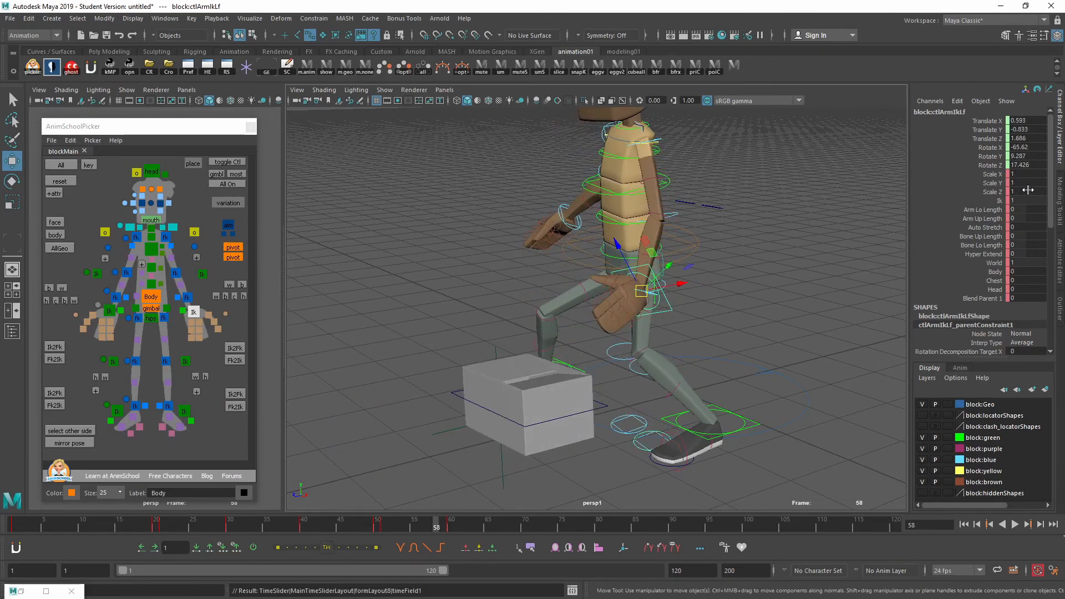
pyautogui.hotkey('alt', ',')
pyautogui.hotkey('alt', '.')
pyautogui.hotkey('alt', ',')
pyautogui.hotkey('alt', '.')
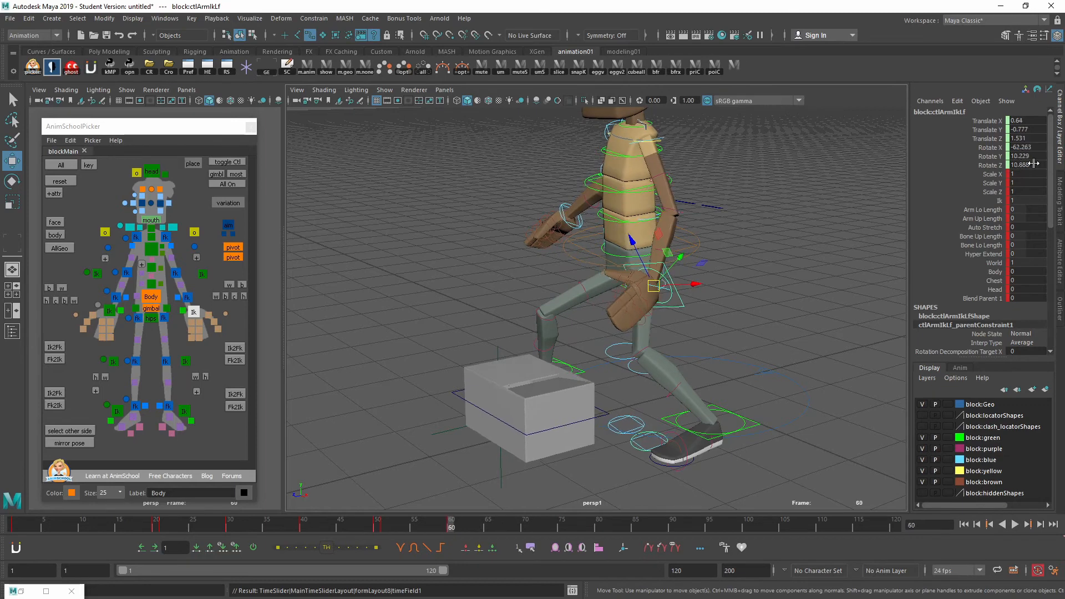
pyautogui.hotkey('alt', ',')
pyautogui.hotkey('alt', '.')
pyautogui.hotkey('alt', ',')
pyautogui.hotkey('alt', '.')
pyautogui.hotkey('alt', ',')
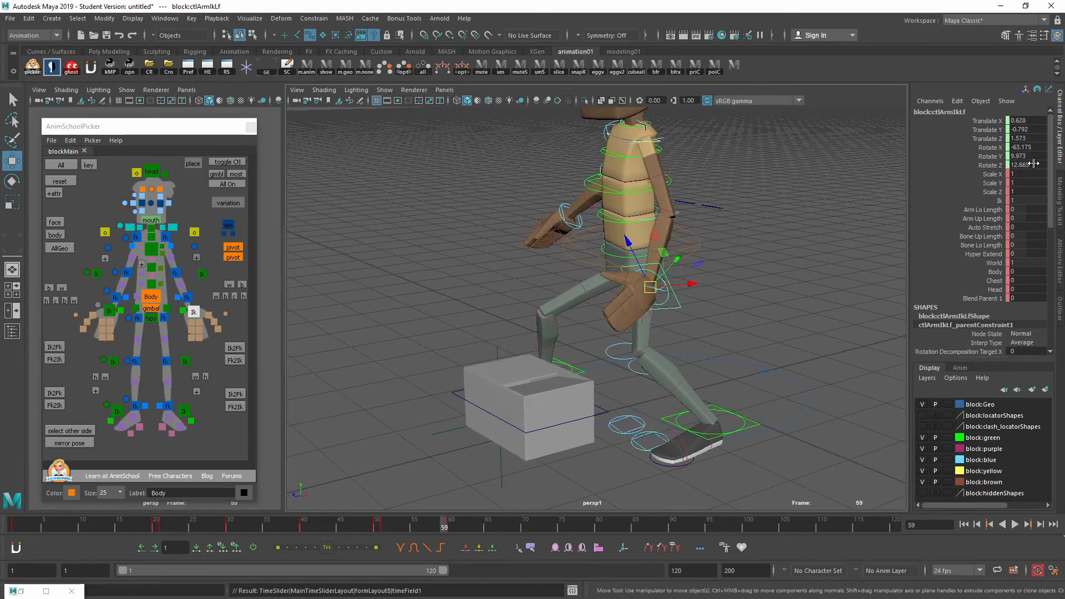
pyautogui.hotkey('alt', '.')
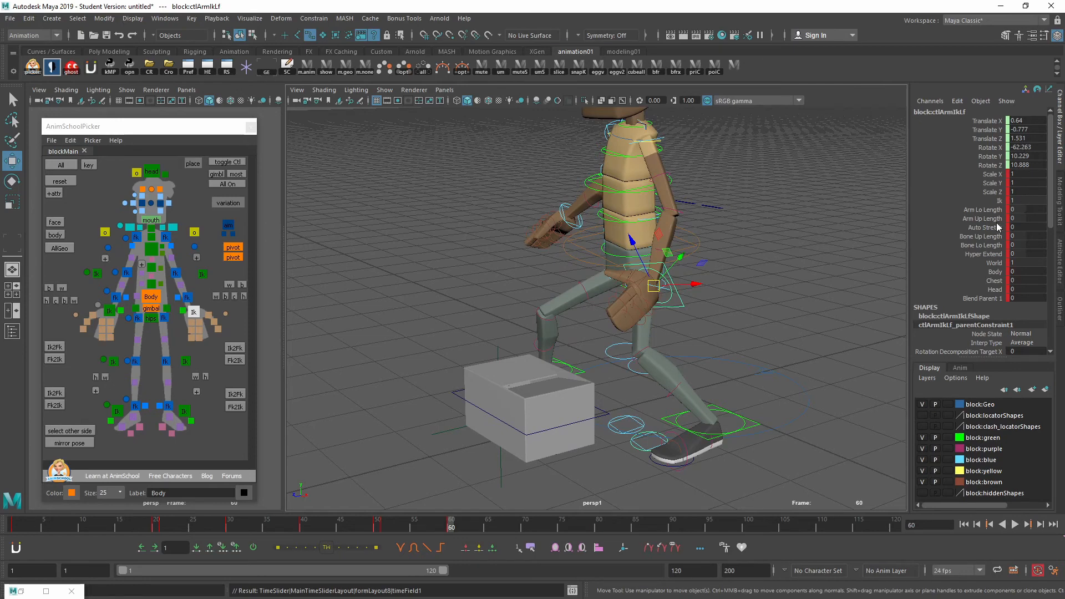
# Step back from frame 60 to frame 52 and forward again to review the hand leaving the box
pyautogui.hotkey('alt', ',')
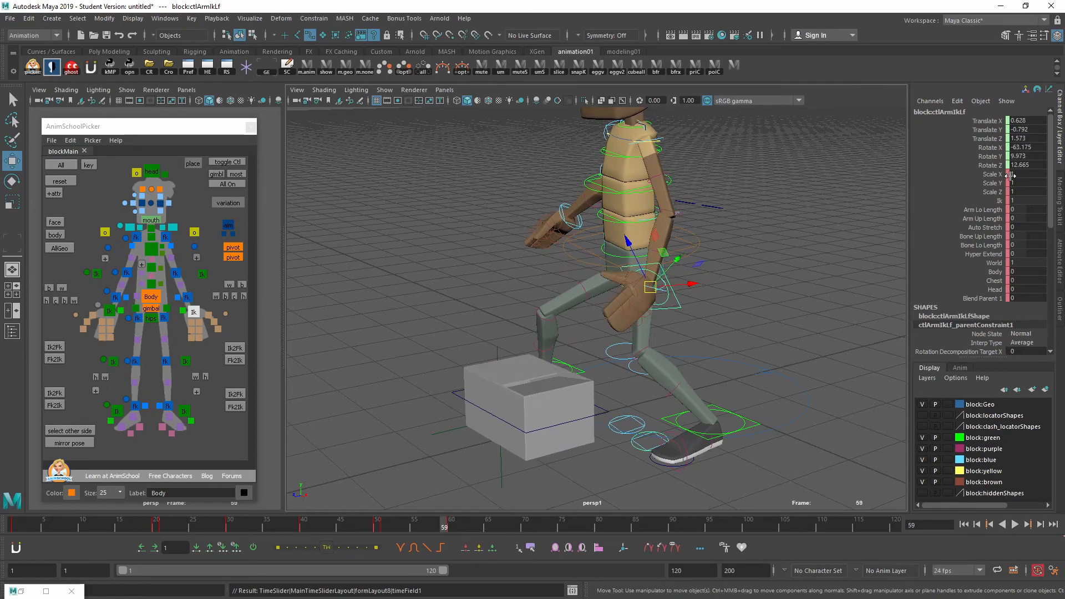
pyautogui.hotkey('alt', ',')
pyautogui.hotkey('alt', ',')
pyautogui.hotkey('alt', ',')
pyautogui.hotkey('alt', ',')
pyautogui.hotkey('alt', ',')
pyautogui.hotkey('alt', ',')
pyautogui.hotkey('alt', ',')
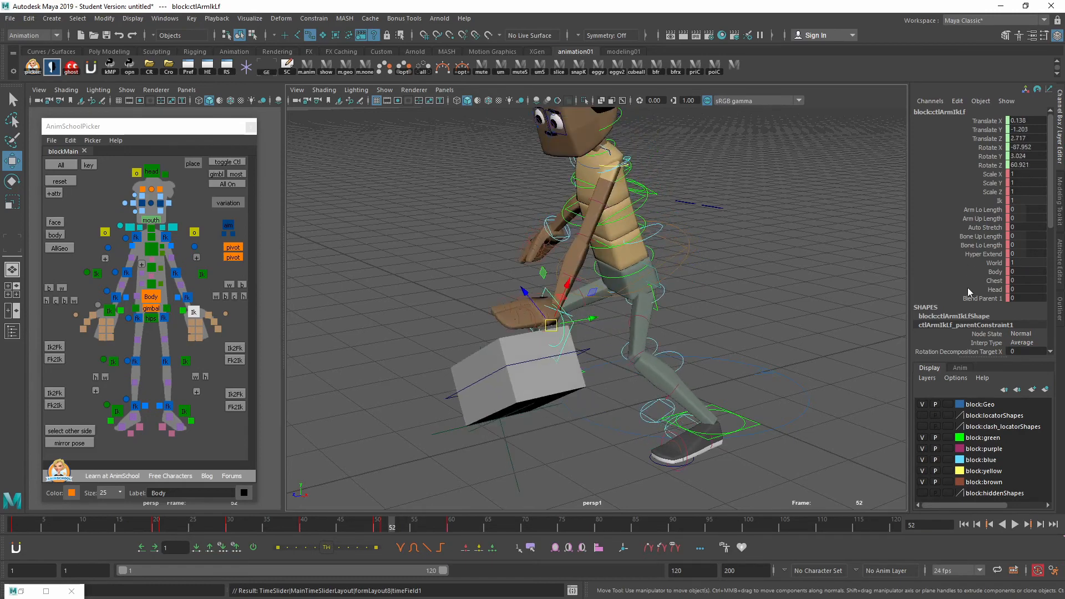
pyautogui.hotkey('alt', '.')
pyautogui.hotkey('alt', '.')
pyautogui.hotkey('alt', '.')
pyautogui.hotkey('alt', '.')
pyautogui.hotkey('alt', '.')
pyautogui.hotkey('alt', '.')
pyautogui.hotkey('alt', '.')
pyautogui.hotkey('alt', '.')
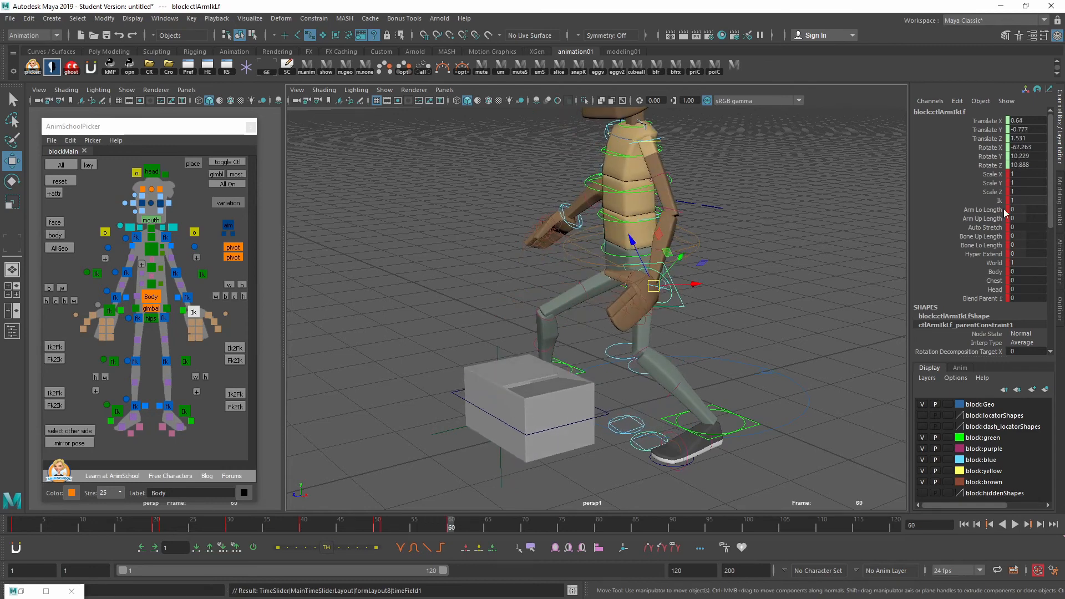
# Flip repeatedly between frames 59 and 60 to compare the left hand control's values and key state
pyautogui.hotkey('alt', ',')
pyautogui.hotkey('alt', '.')
pyautogui.hotkey('alt', ',')
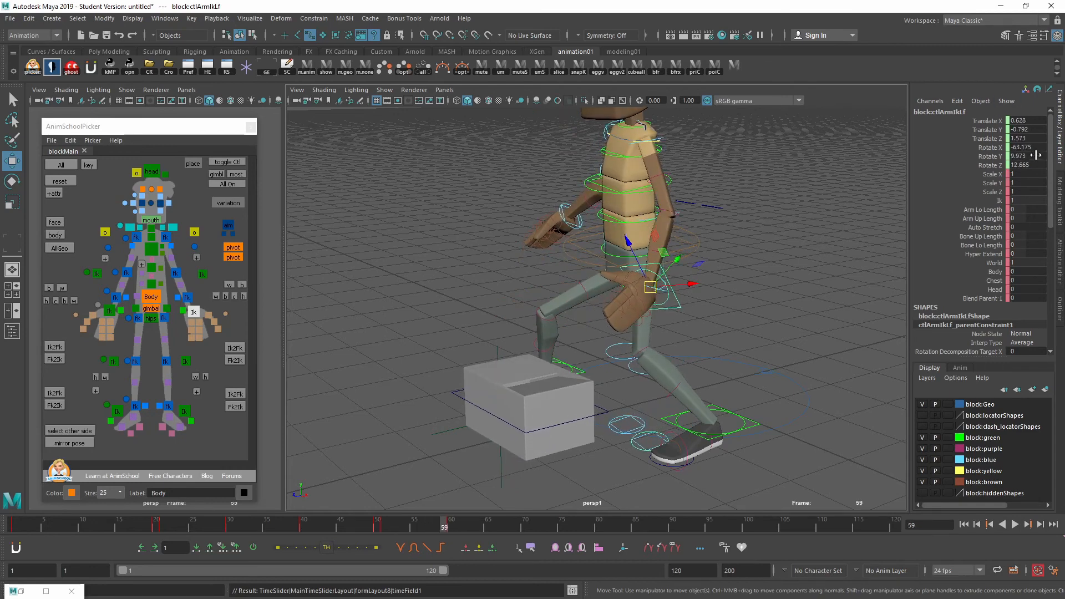
pyautogui.hotkey('alt', '.')
pyautogui.hotkey('alt', ',')
pyautogui.hotkey('alt', '.')
pyautogui.hotkey('alt', ',')
pyautogui.hotkey('alt', '.')
pyautogui.hotkey('alt', ',')
pyautogui.hotkey('alt', '.')
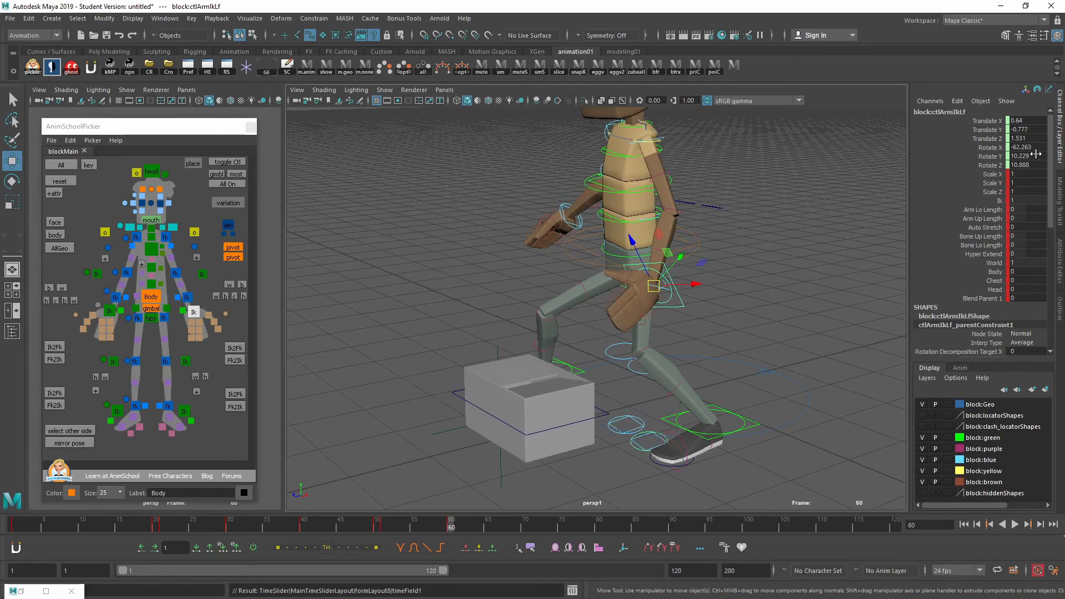
pyautogui.hotkey('alt', ',')
pyautogui.hotkey('alt', '.')
pyautogui.hotkey('alt', ',')
pyautogui.hotkey('alt', '.')
# Step back to frame 51, compare the keyed poses around the hand release, and return to frame 60
pyautogui.hotkey('alt', ',')
pyautogui.hotkey('alt', ',')
pyautogui.hotkey('alt', ',')
pyautogui.hotkey('alt', ',')
pyautogui.hotkey('alt', ',')
pyautogui.hotkey('alt', ',')
pyautogui.hotkey('alt', ',')
pyautogui.hotkey('alt', ',')
pyautogui.hotkey('alt', ',')
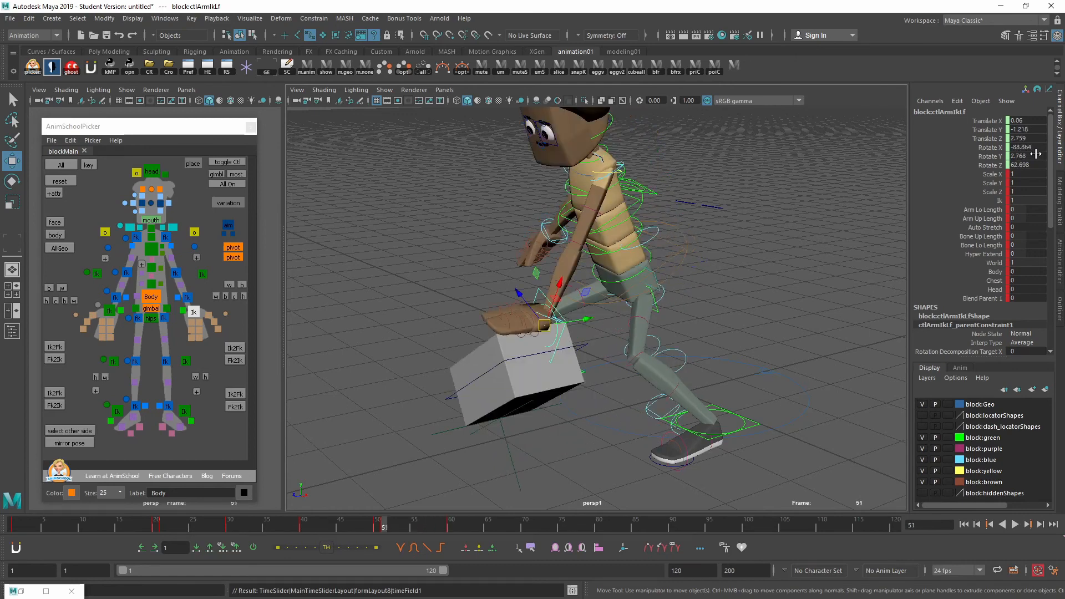
pyautogui.press(',')
pyautogui.press('.')
pyautogui.press('.')
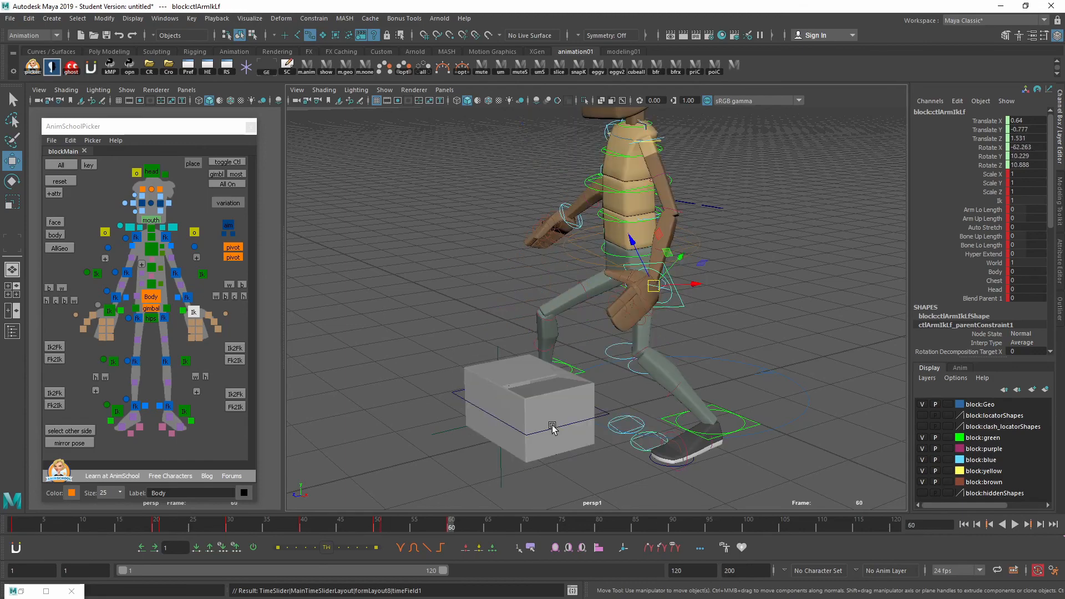
# Examine the left hand IK control's keys in the Graph Editor and the Dope Sheet
pyautogui.keyDown('alt'); pyautogui.moveTo(553, 428); pyautogui.dragTo(621, 374, button='right'); pyautogui.keyUp('alt')
pyautogui.keyDown('alt'); pyautogui.moveTo(620, 373); pyautogui.dragTo(725, 390); pyautogui.keyUp('alt')
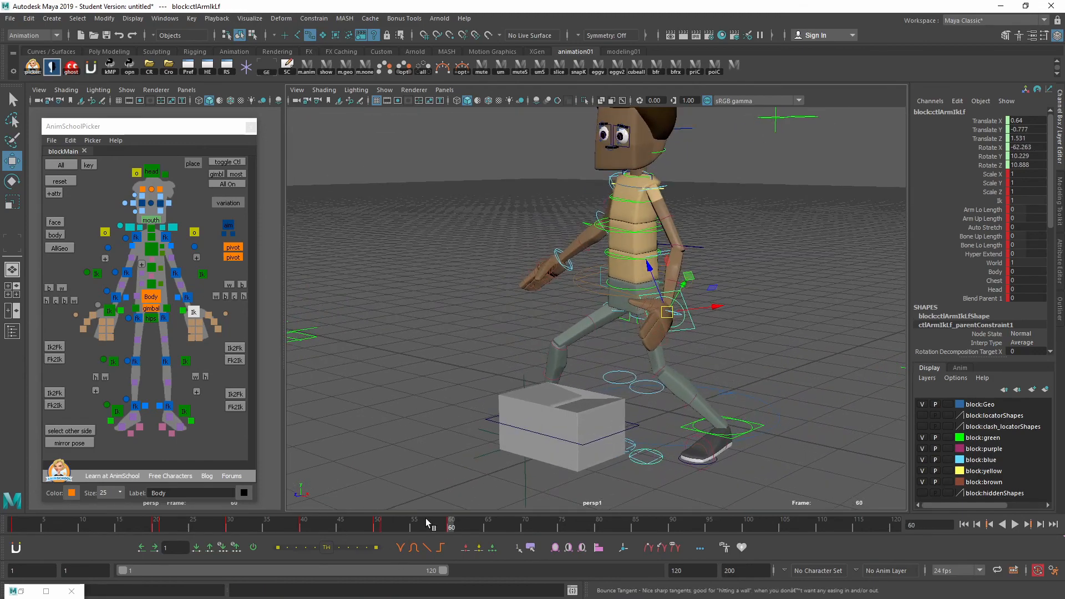
pyautogui.keyDown('alt'); pyautogui.moveTo(656, 378); pyautogui.dragTo(592, 345, button='right'); pyautogui.keyUp('alt')
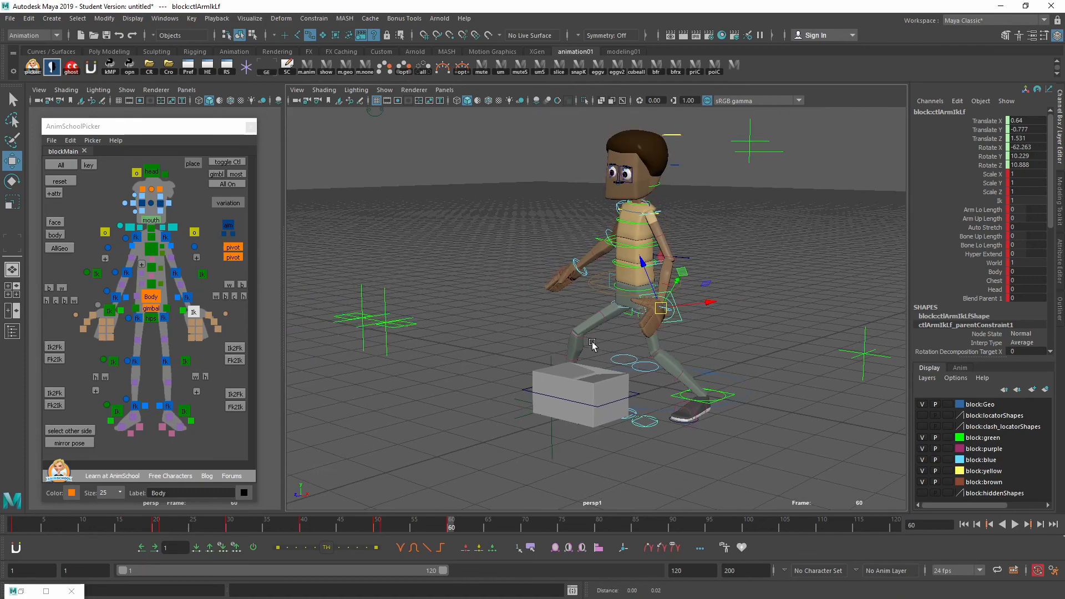
pyautogui.click(23, 592)
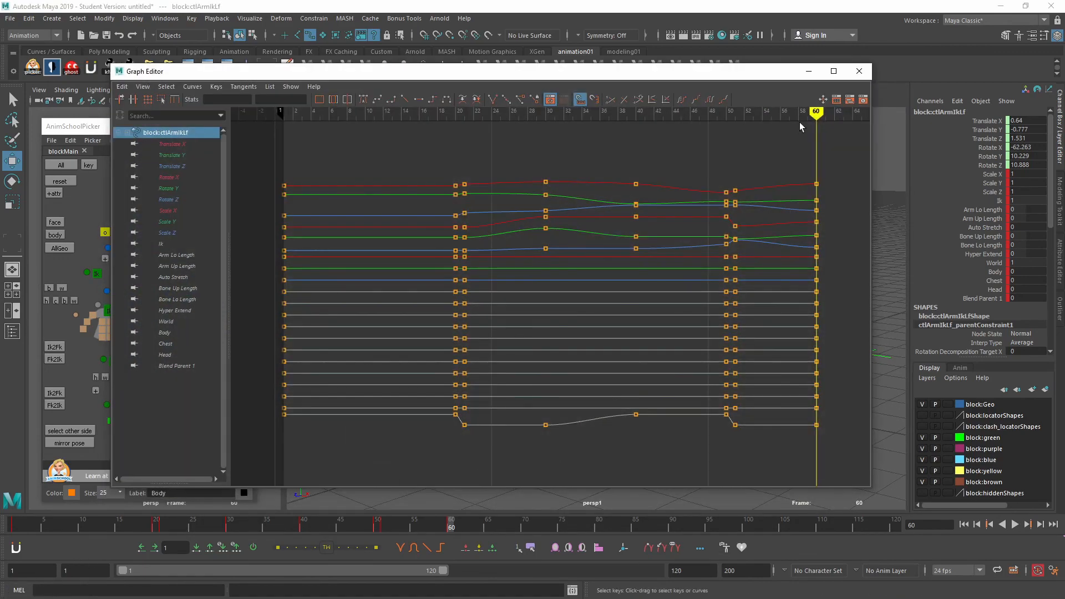
pyautogui.click(837, 101)
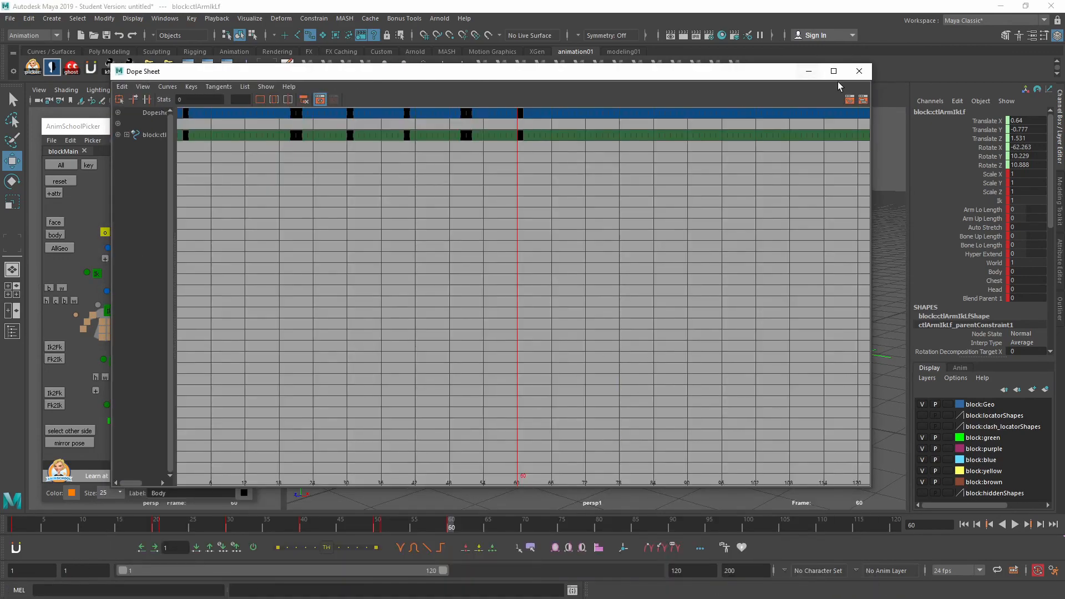
pyautogui.click(850, 101)
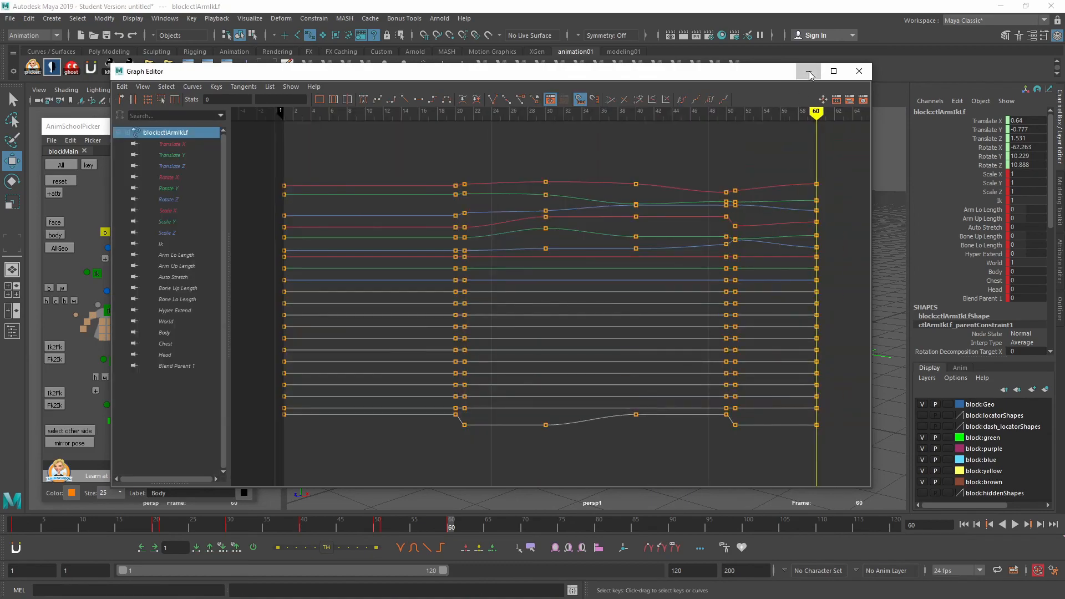
pyautogui.click(810, 72)
# Move the left hand's IK control at frame 60 to about 0.879, -0.498, 1.275
pyautogui.keyDown('alt'); pyautogui.moveTo(588, 361); pyautogui.dragTo(637, 366); pyautogui.keyUp('alt')
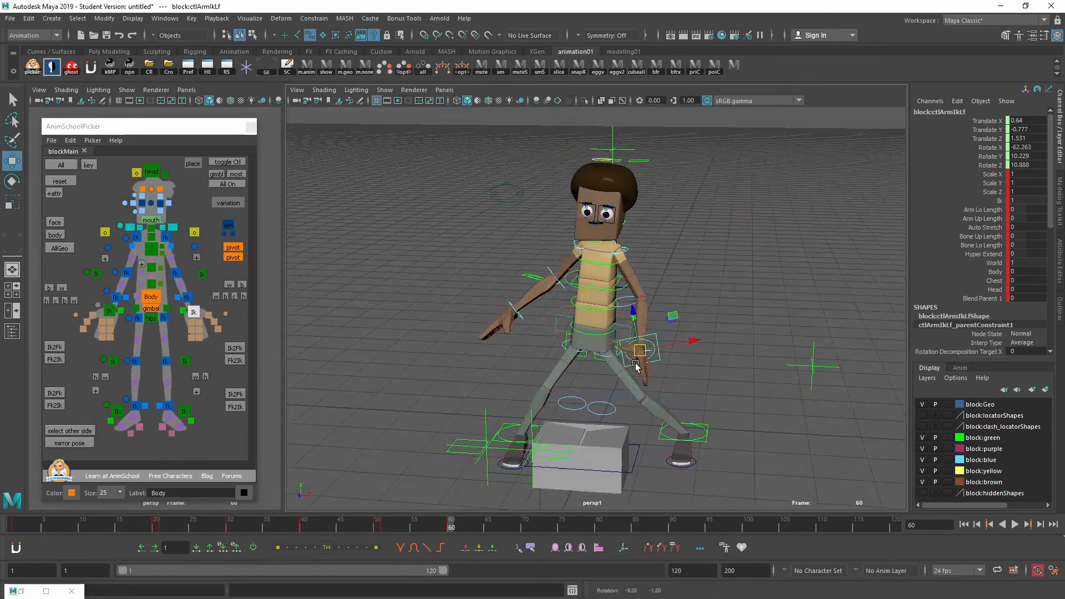
pyautogui.keyDown('alt'); pyautogui.moveTo(672, 410); pyautogui.dragTo(627, 417); pyautogui.keyUp('alt')
pyautogui.moveTo(673, 407); pyautogui.dragTo(687, 400, button='middle')
pyautogui.keyDown('alt'); pyautogui.moveTo(701, 416); pyautogui.dragTo(630, 405); pyautogui.keyUp('alt')
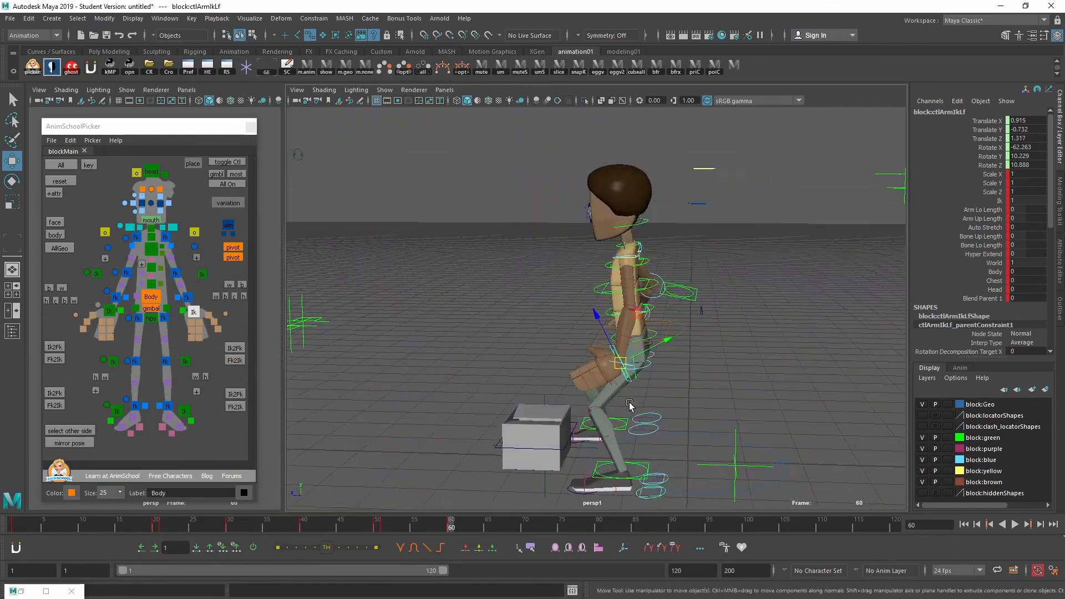
pyautogui.moveTo(678, 408); pyautogui.dragTo(679, 393, button='middle')
# Rotate the left hand's IK control to about -30.5, 7.8, 12.8 degrees at frame 60
pyautogui.press('e')
pyautogui.moveTo(694, 395); pyautogui.dragTo(774, 397, button='middle')
pyautogui.keyDown('alt'); pyautogui.moveTo(560, 412); pyautogui.dragTo(749, 443); pyautogui.keyUp('alt')
pyautogui.keyDown('alt'); pyautogui.moveTo(527, 408); pyautogui.dragTo(570, 412, button='right'); pyautogui.keyUp('alt')
pyautogui.keyDown('alt'); pyautogui.moveTo(616, 411); pyautogui.dragTo(566, 394); pyautogui.keyUp('alt')
pyautogui.keyDown('alt'); pyautogui.moveTo(739, 388); pyautogui.dragTo(627, 355, button='right'); pyautogui.keyUp('alt')
pyautogui.keyDown('alt'); pyautogui.moveTo(628, 344); pyautogui.dragTo(636, 278); pyautogui.keyUp('alt')
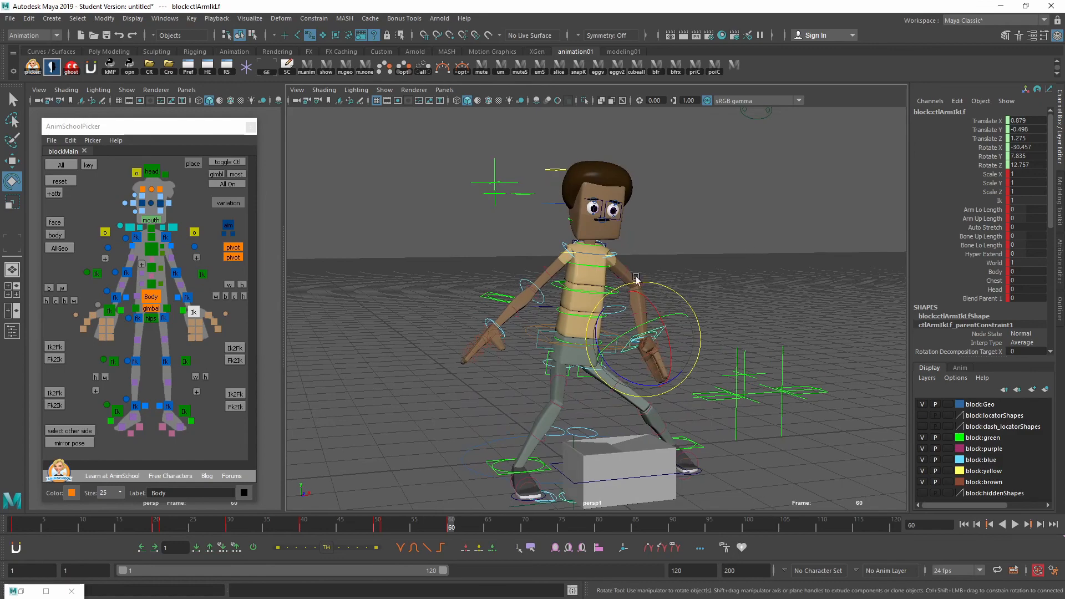